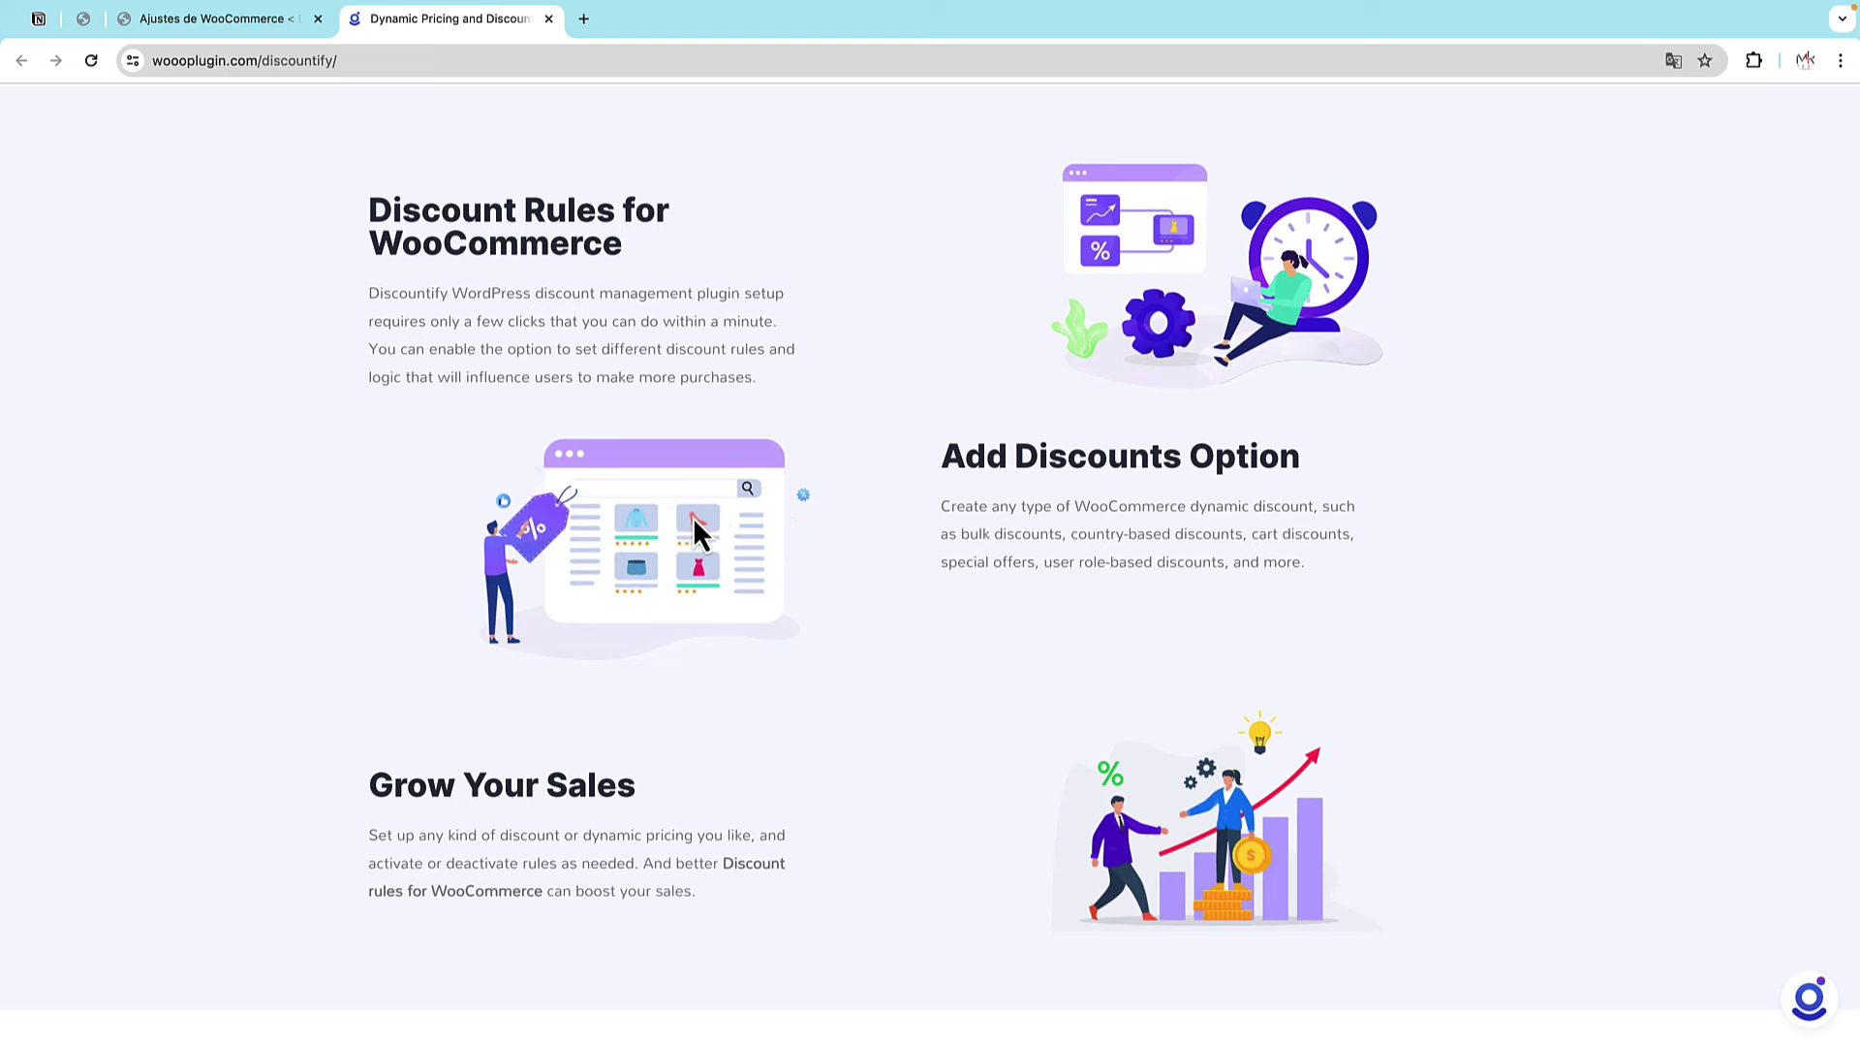
- Review the Discountify product page, examining the free versus premium feature comparison and the yearly pricing plans
{"action": "scroll", "coordinate": [693, 515], "scroll_direction": "down", "scroll_amount": 4}
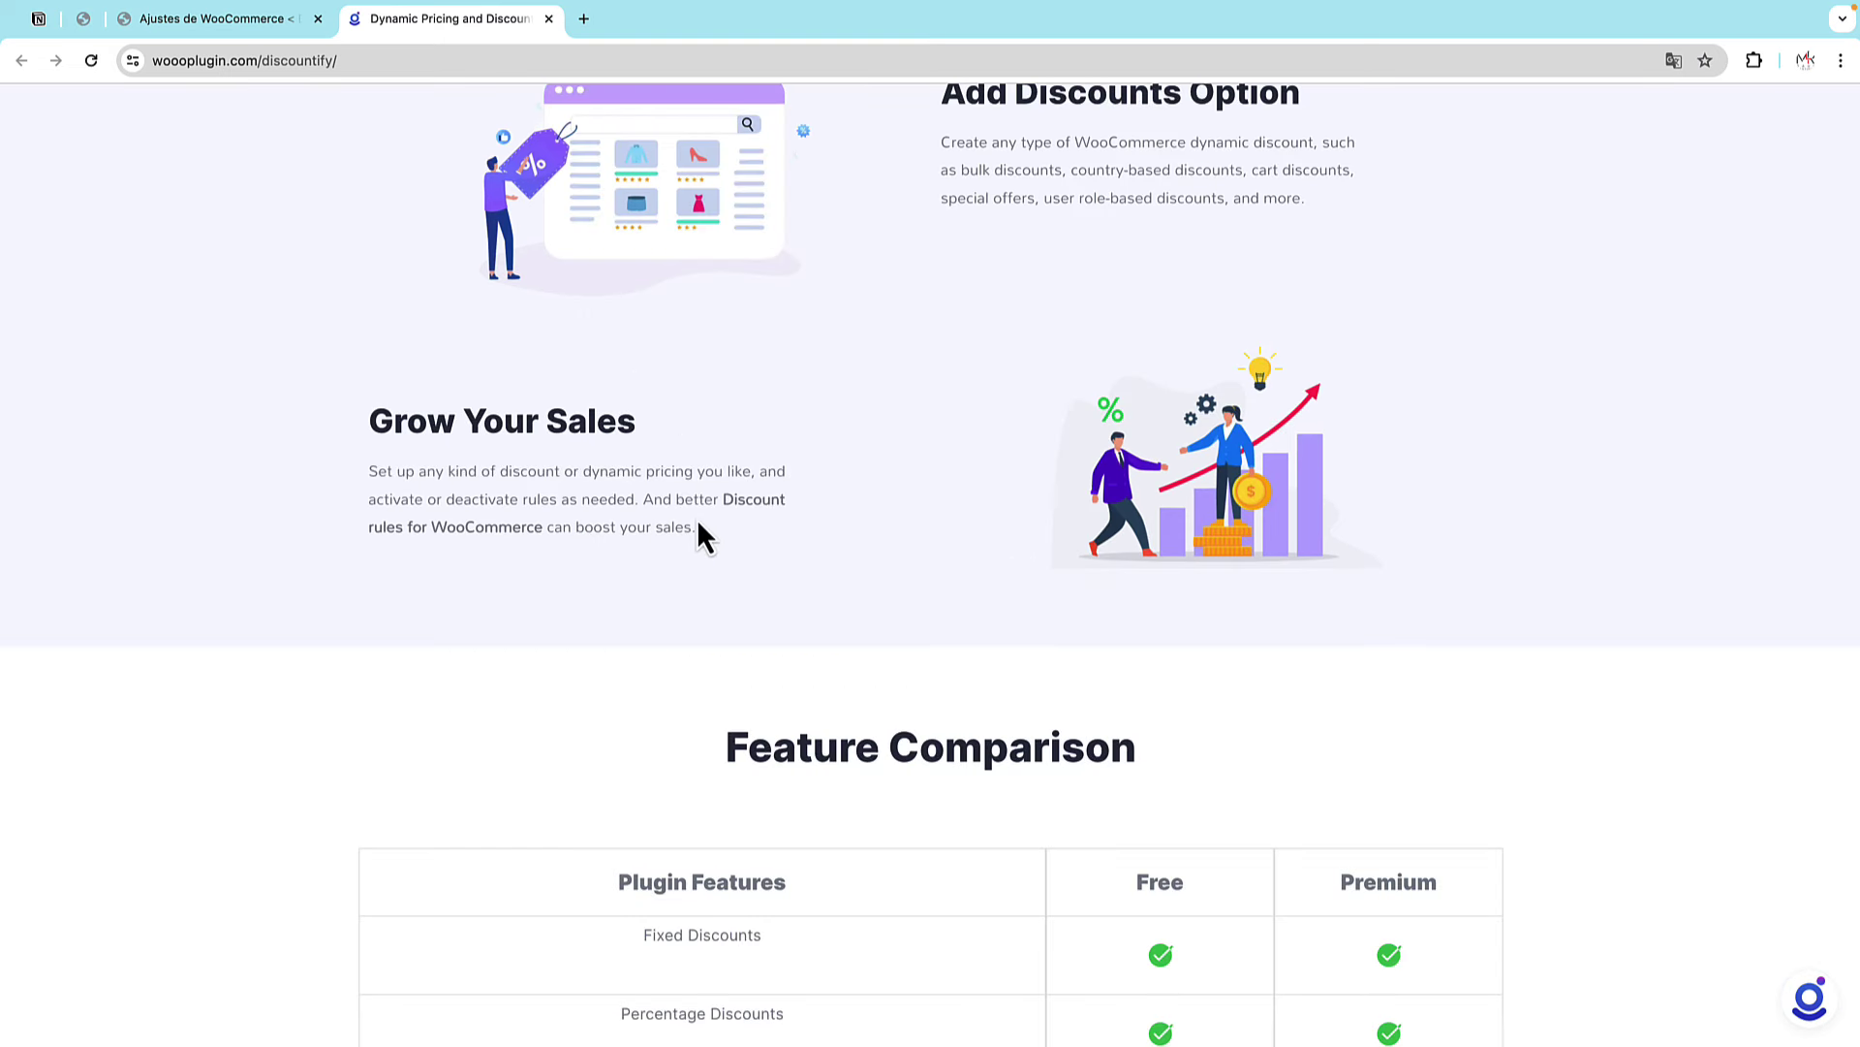
{"action": "scroll", "coordinate": [734, 550], "scroll_direction": "down", "scroll_amount": 4}
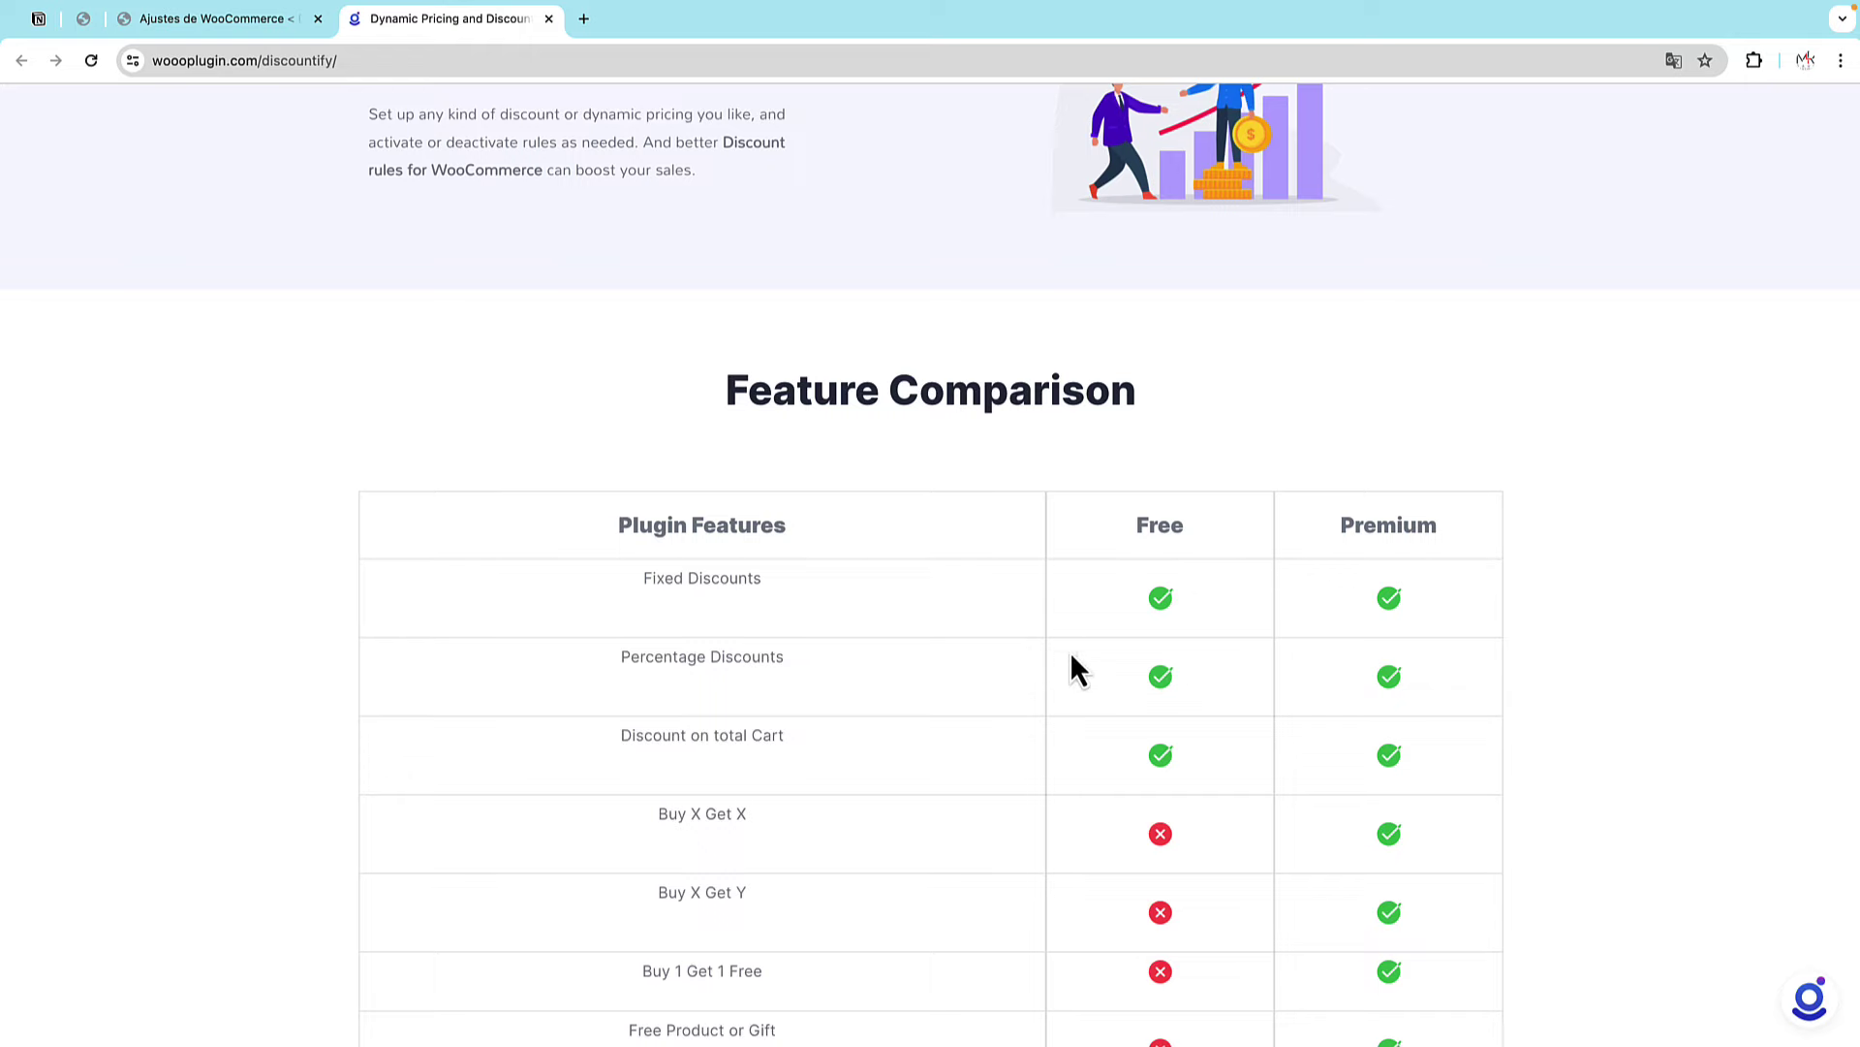
{"action": "scroll", "coordinate": [1050, 579], "scroll_direction": "down", "scroll_amount": 9}
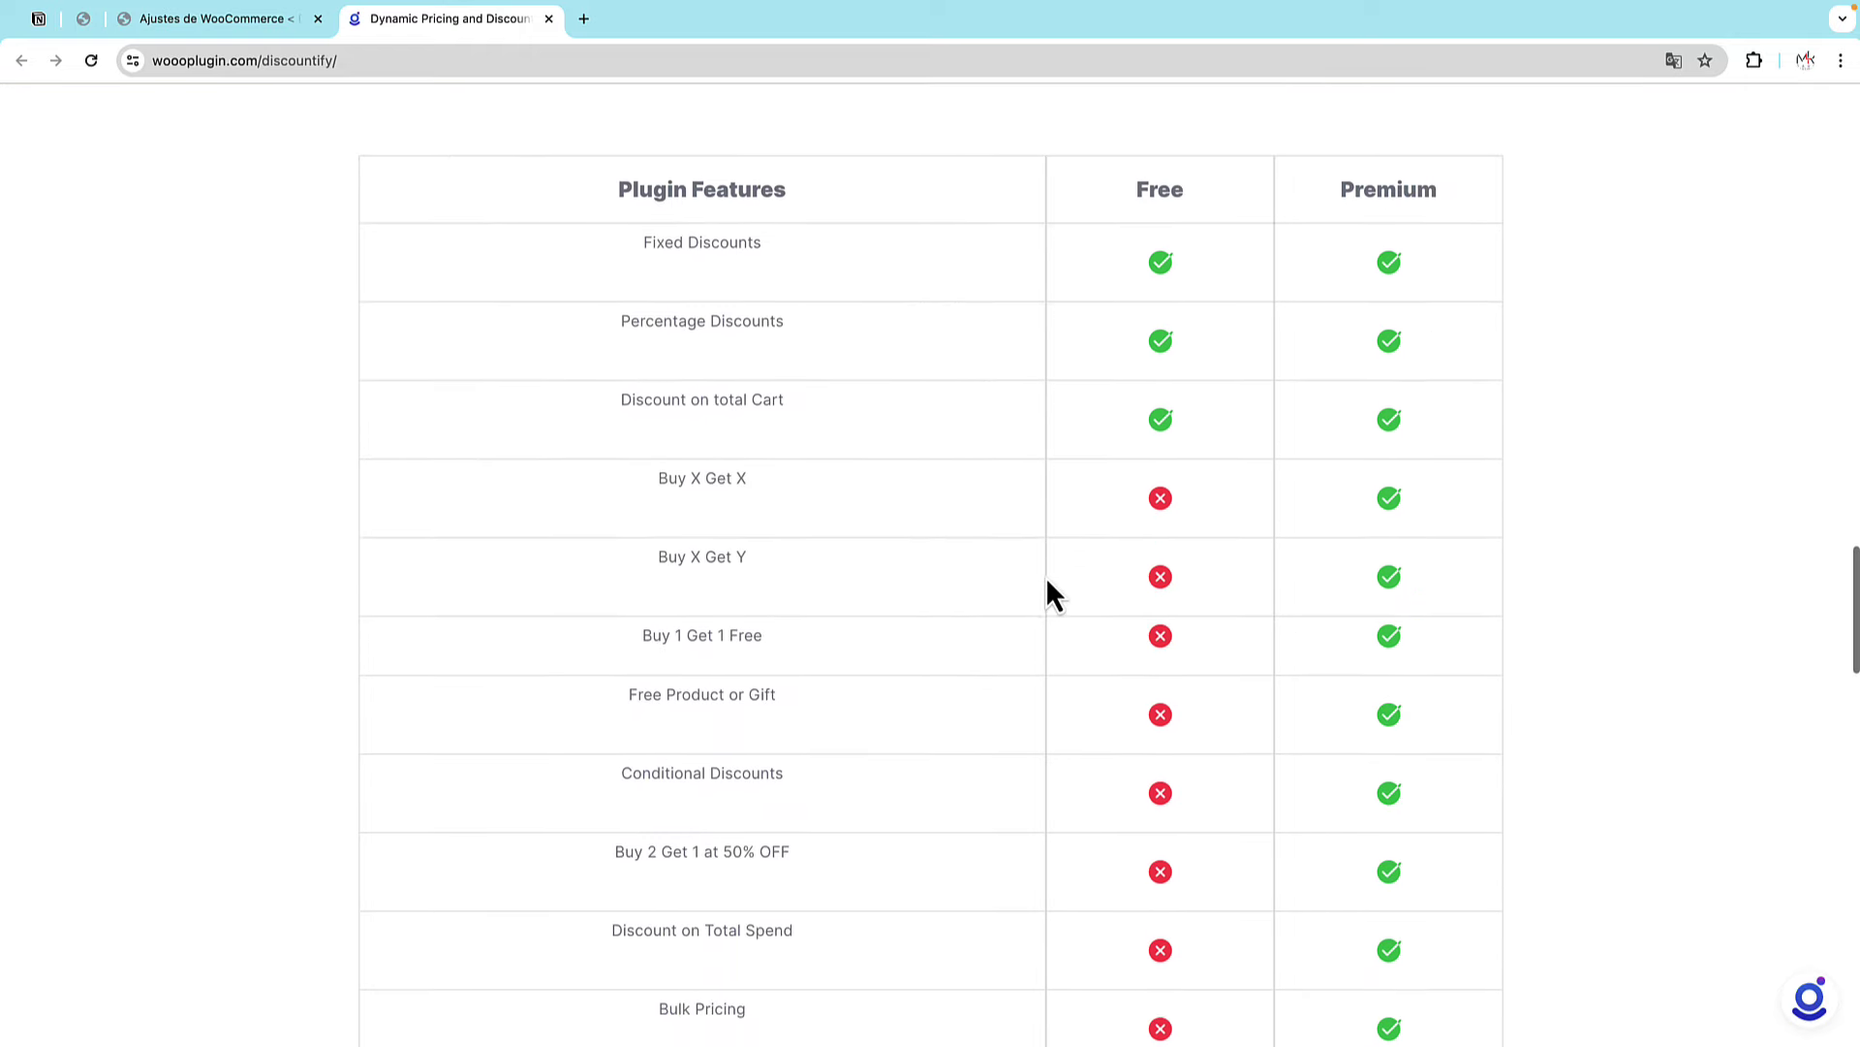
{"action": "scroll", "coordinate": [1047, 582], "scroll_direction": "up", "scroll_amount": 10}
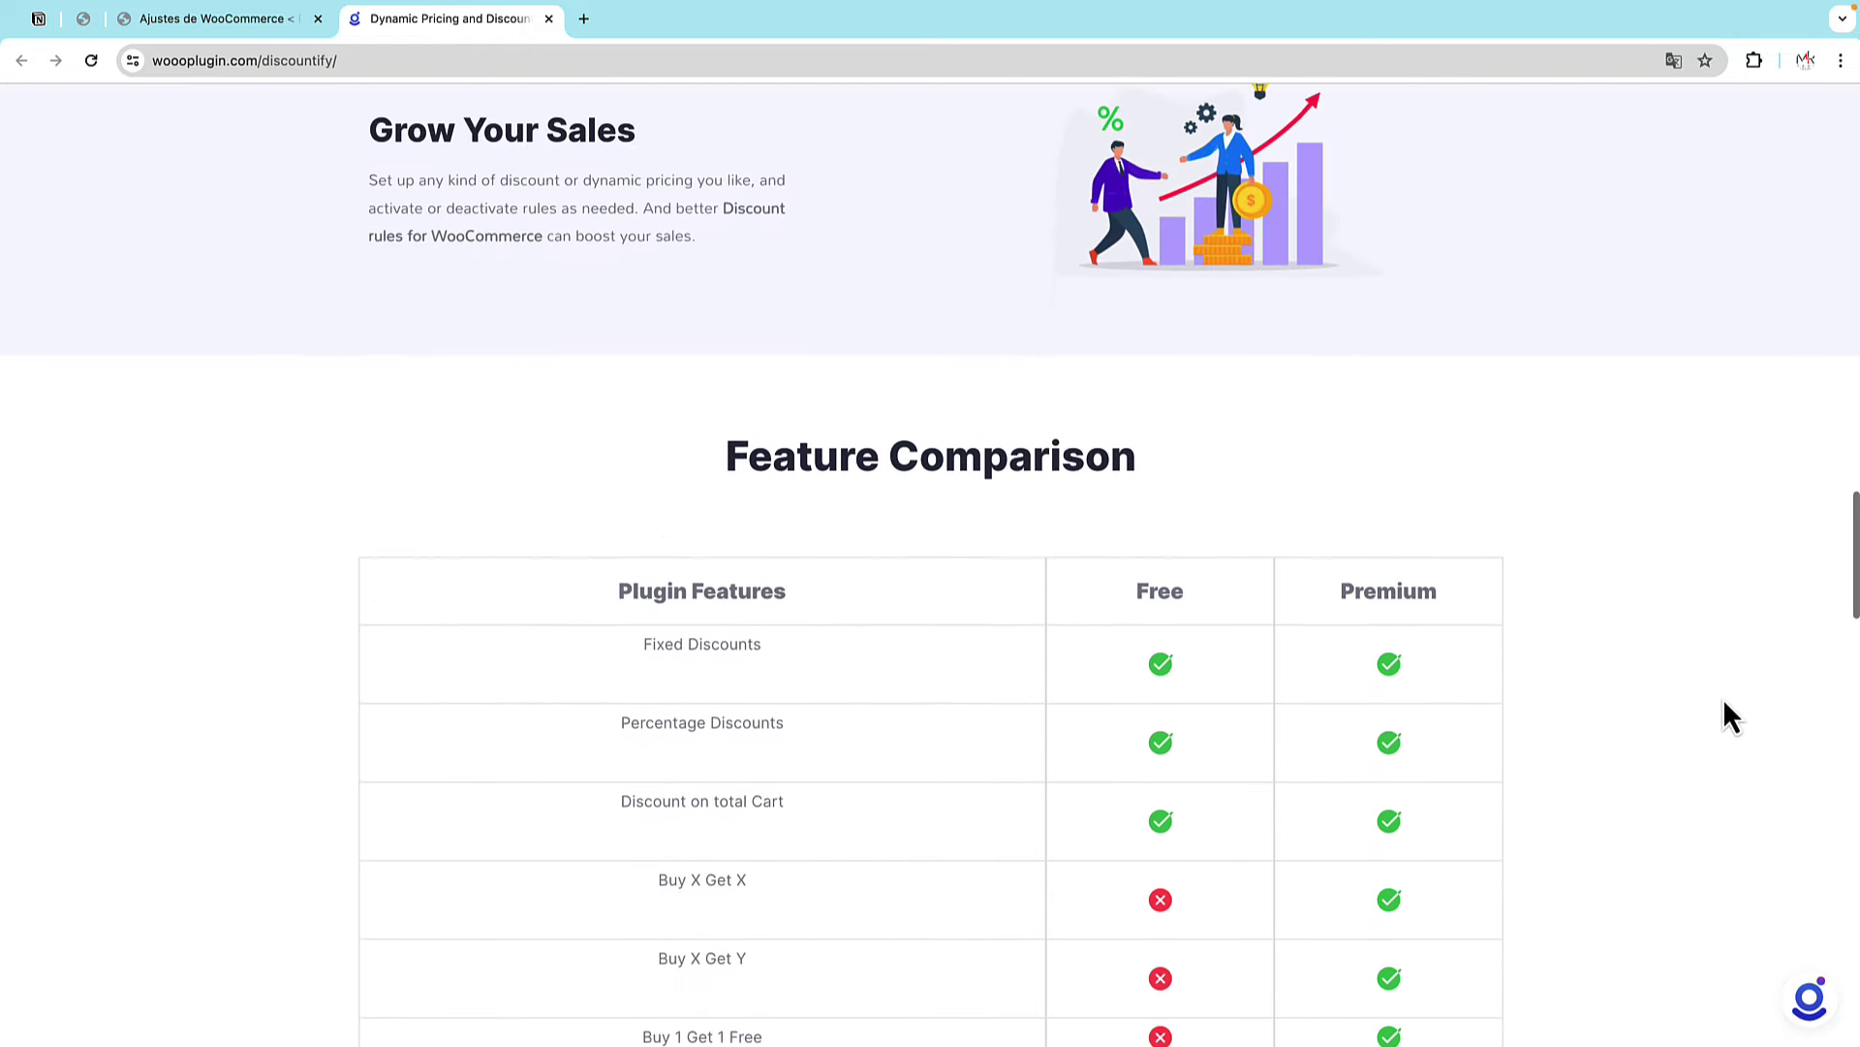
{"action": "scroll", "coordinate": [1451, 526], "scroll_direction": "down", "scroll_amount": 1}
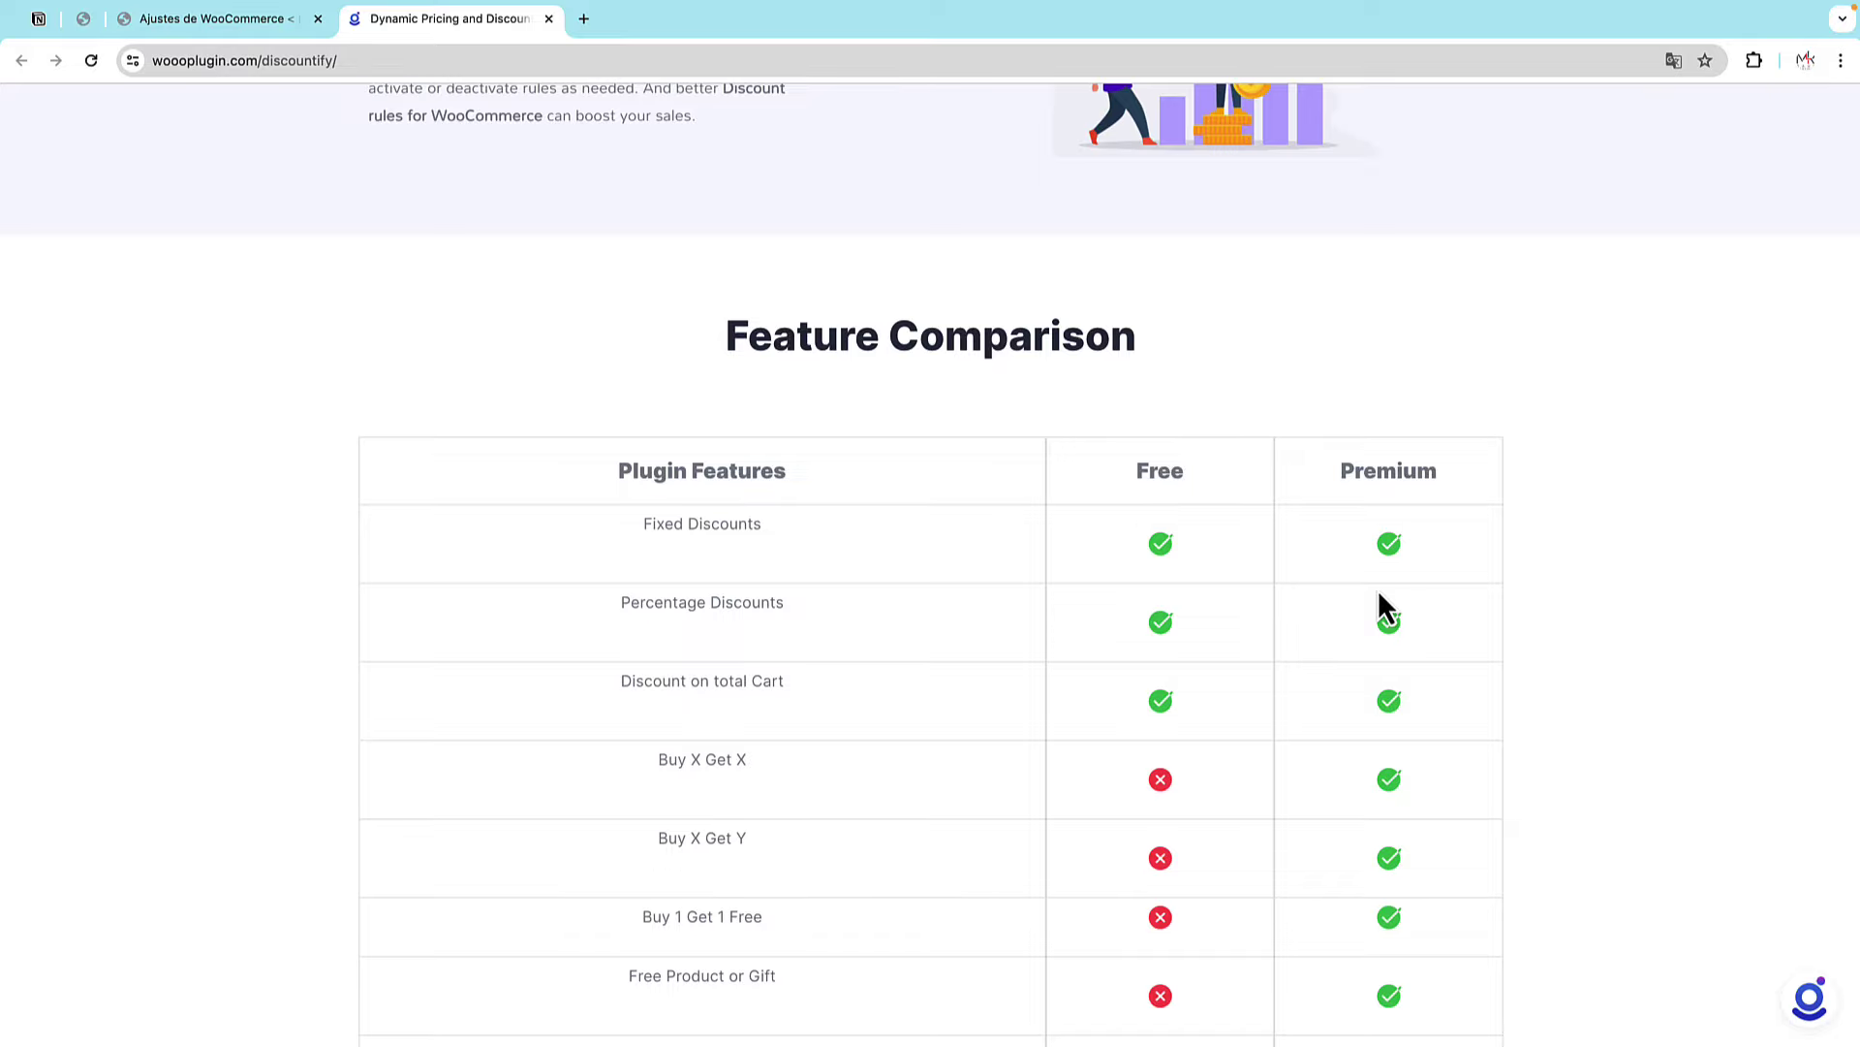
{"action": "scroll", "coordinate": [1378, 593], "scroll_direction": "down", "scroll_amount": 15}
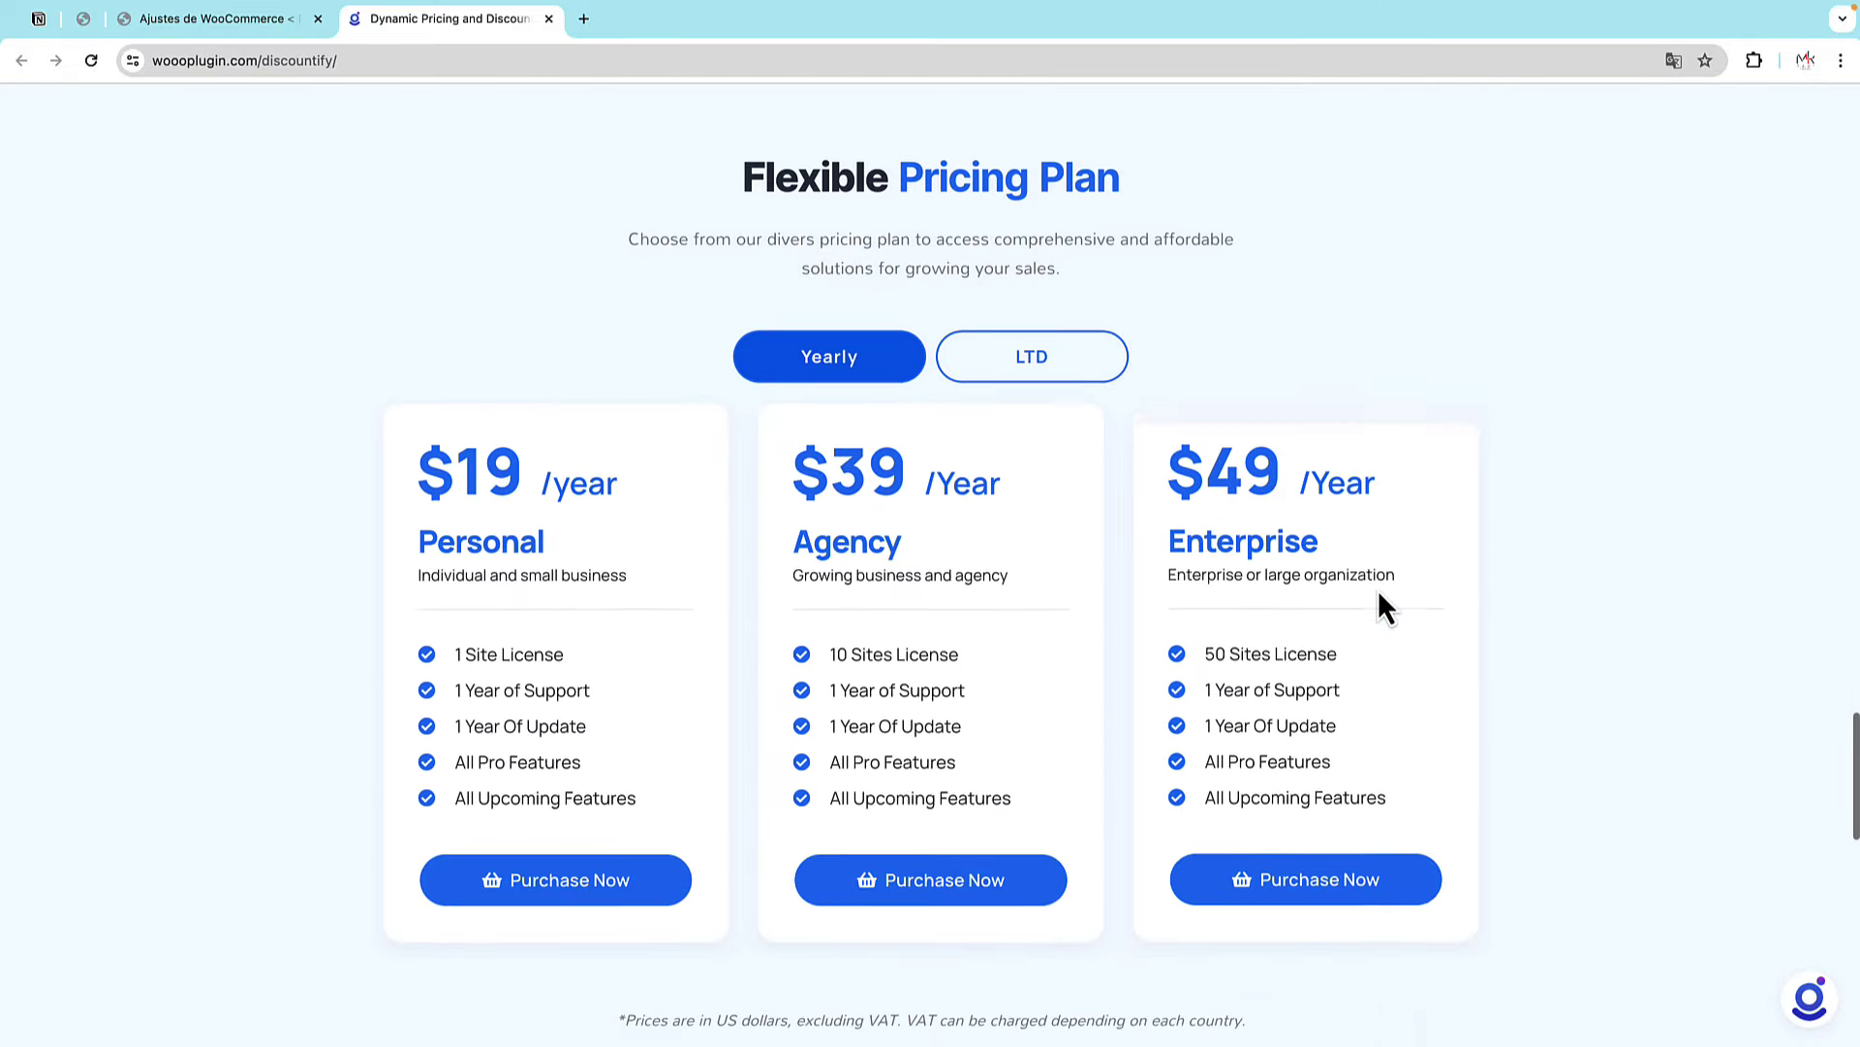
{"action": "scroll", "coordinate": [1483, 610], "scroll_direction": "down", "scroll_amount": 10}
{"action": "scroll", "coordinate": [1495, 623], "scroll_direction": "up", "scroll_amount": 12}
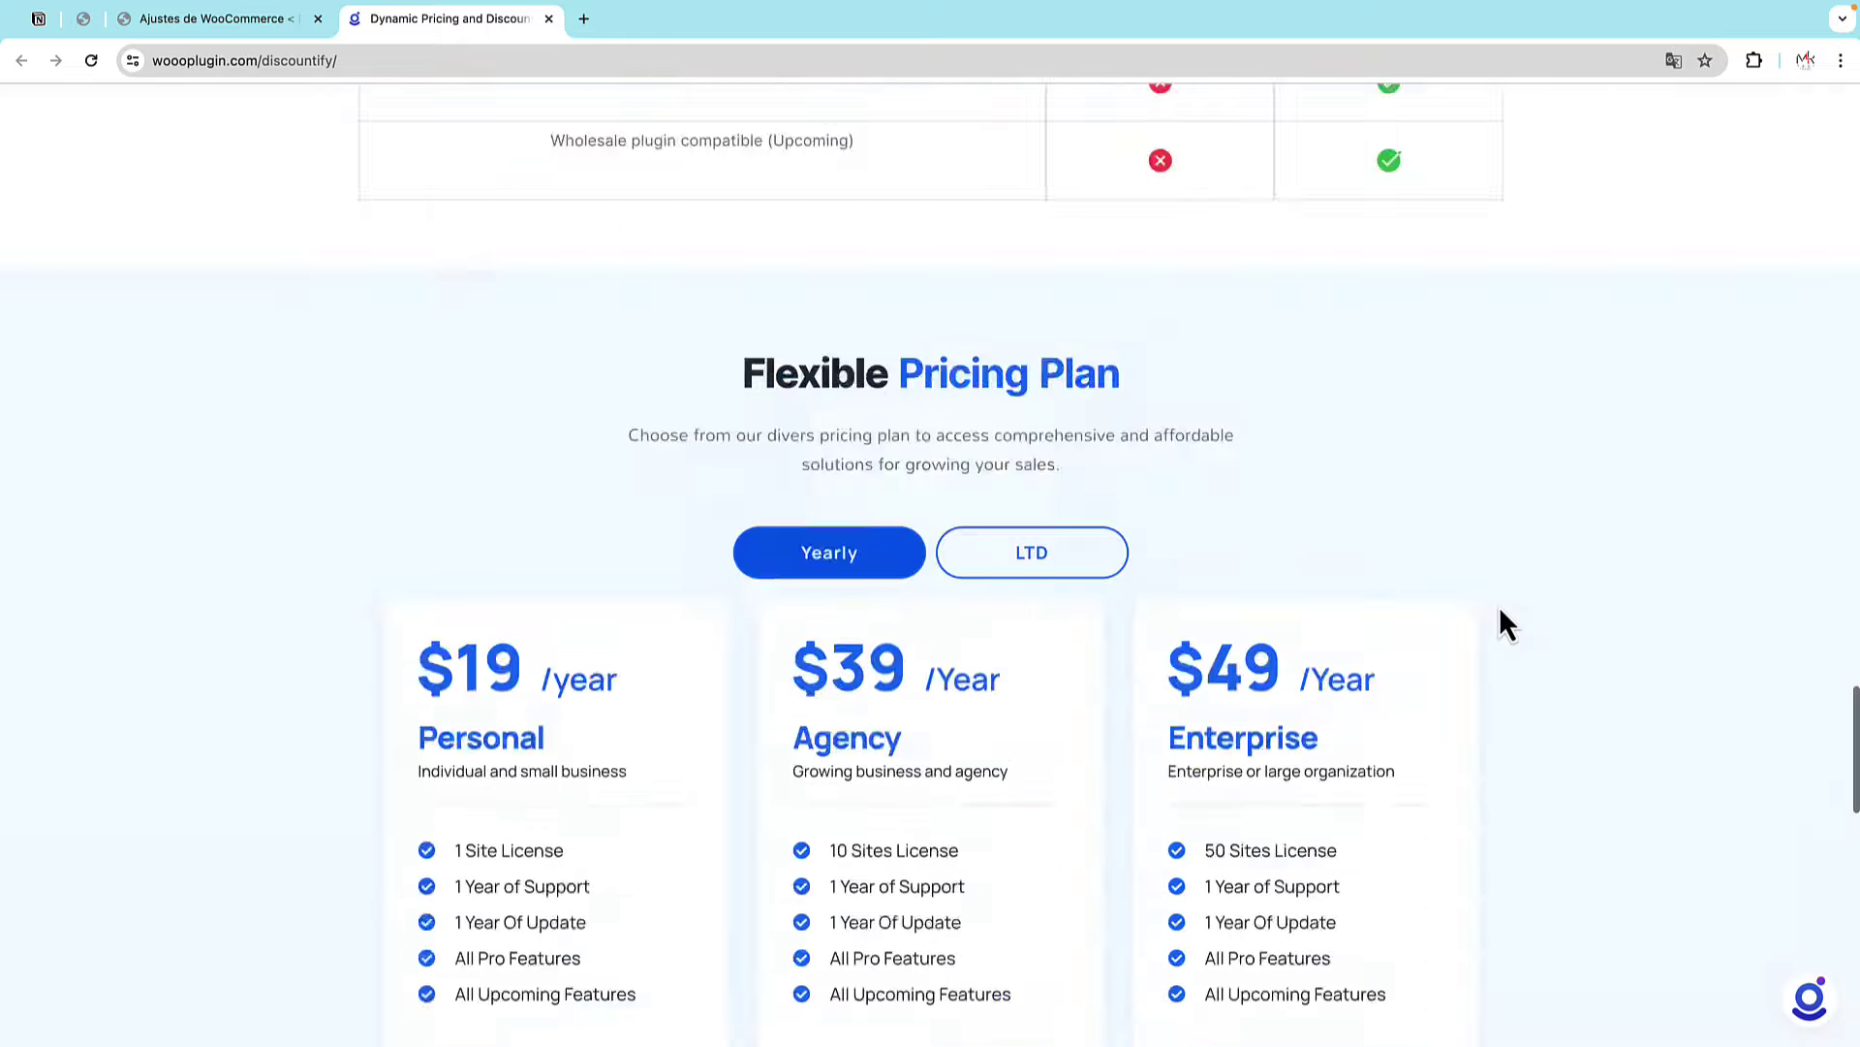
{"action": "scroll", "coordinate": [1498, 607], "scroll_direction": "up", "scroll_amount": 20}
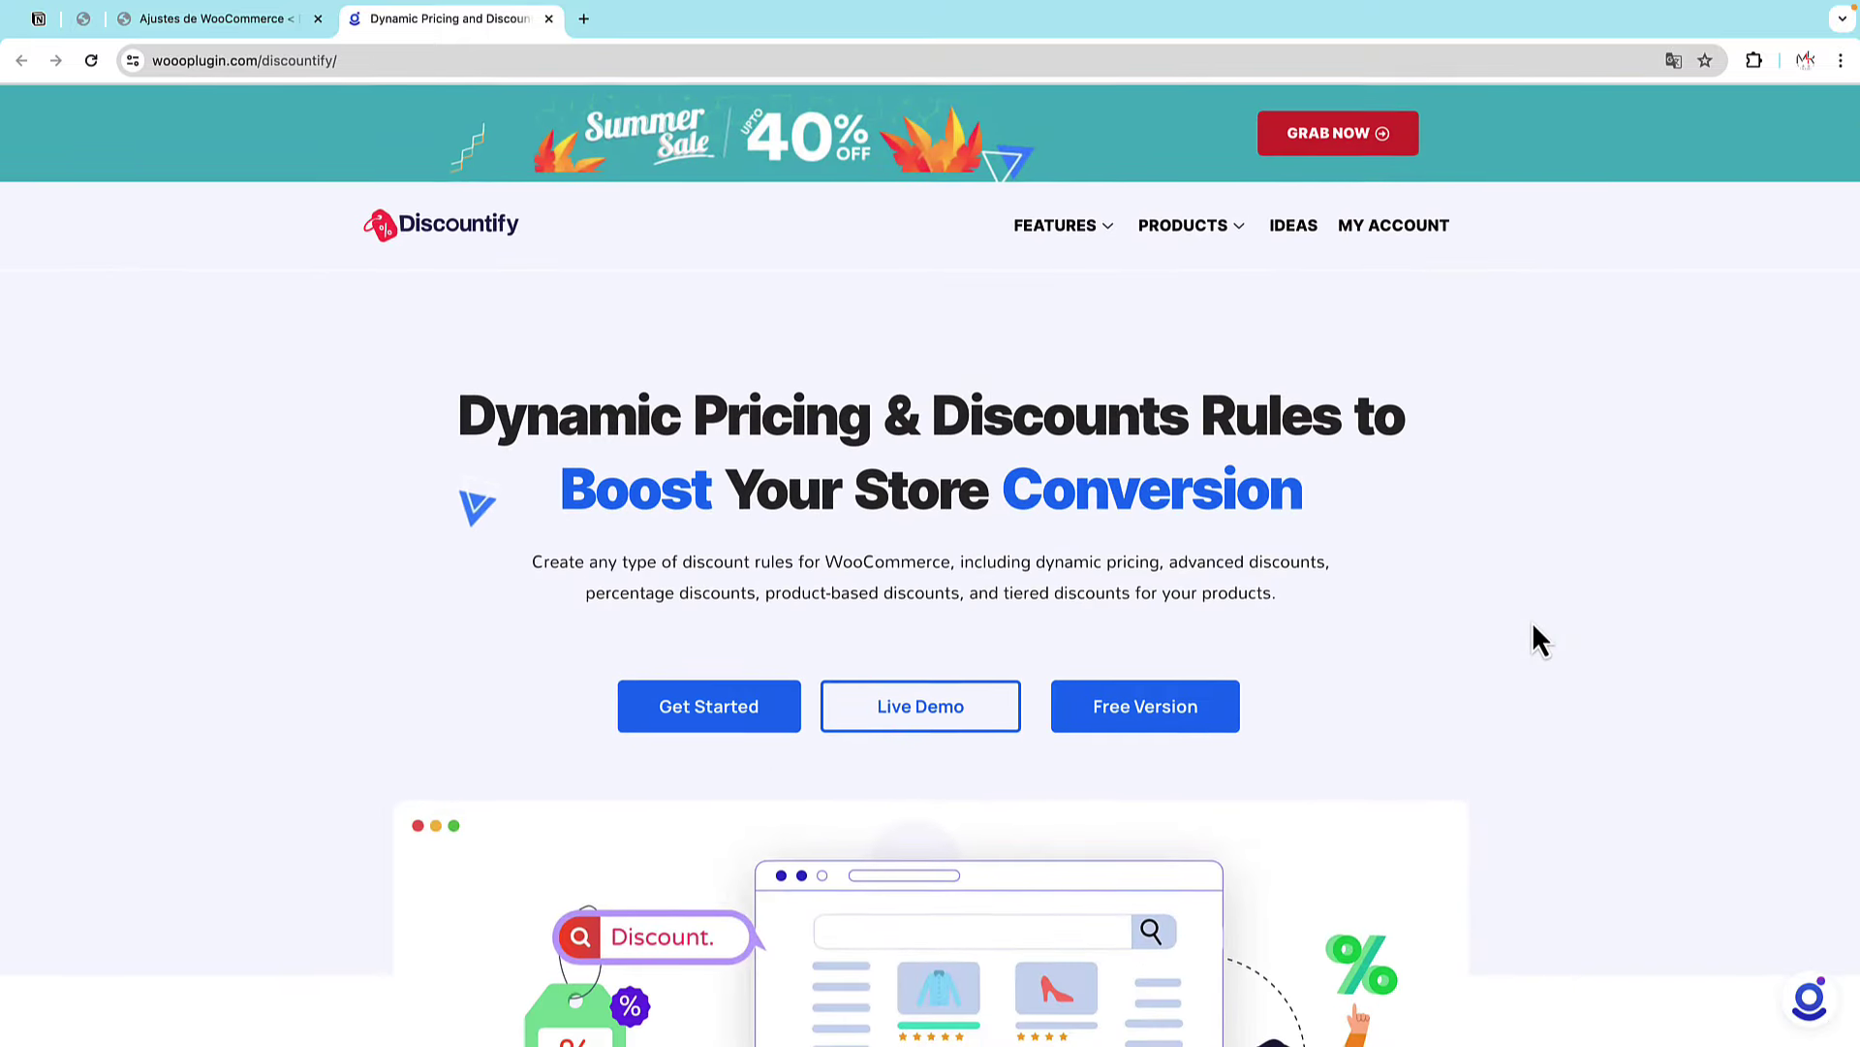
{"action": "mouse_move", "coordinate": [1078, 262]}
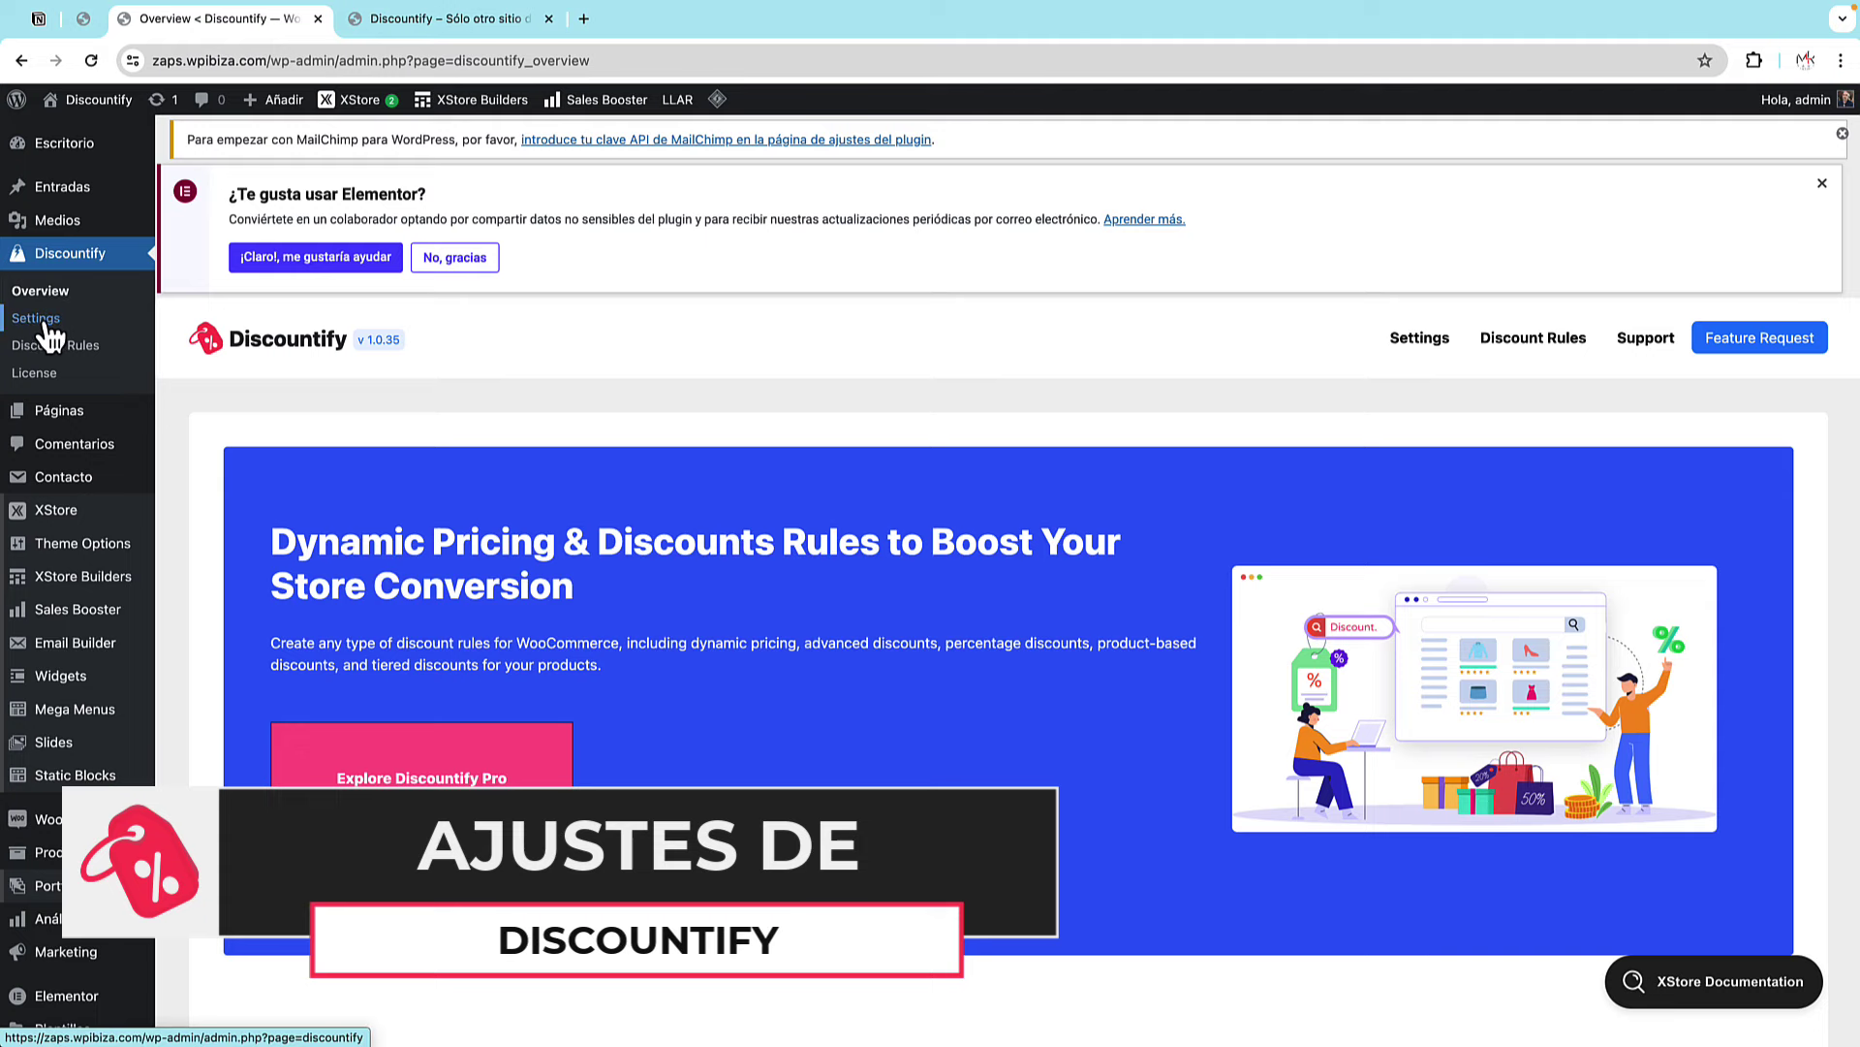
- Open the Discountify settings and set the cart discount label to "Descuento"
{"action": "left_click", "coordinate": [43, 324]}
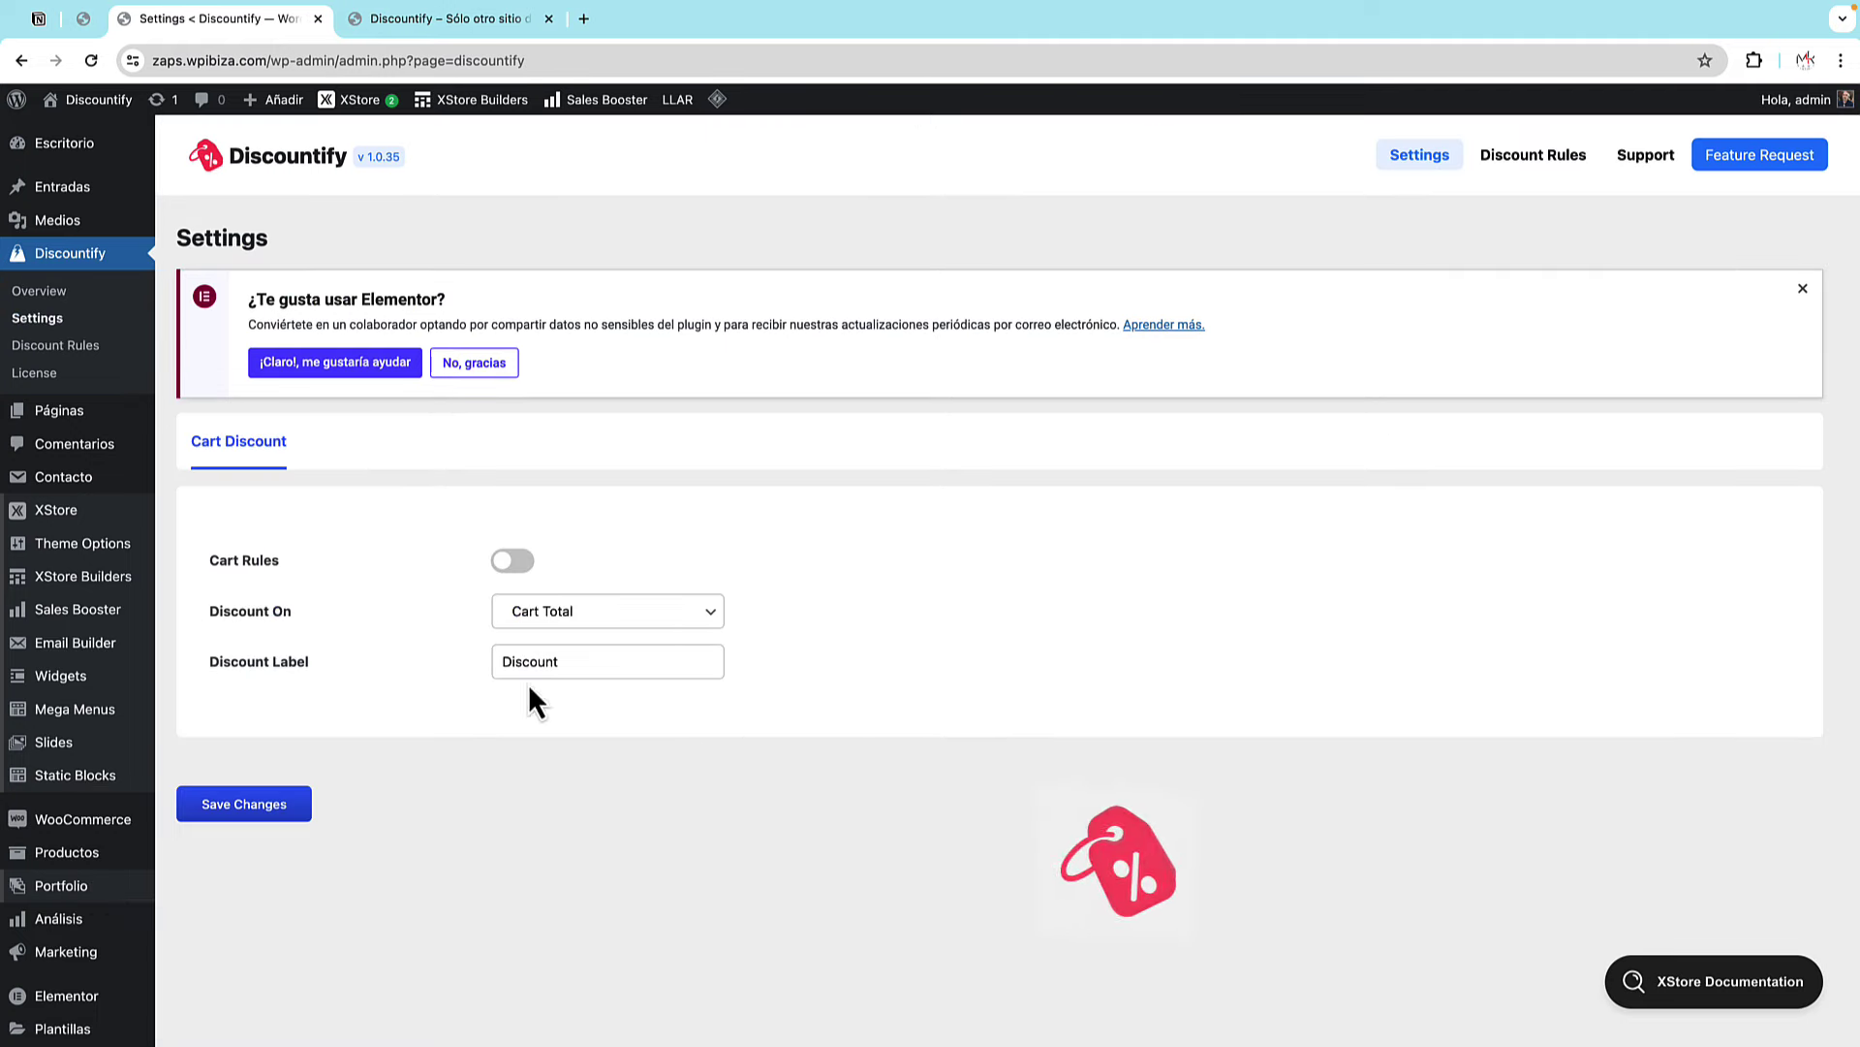
{"action": "left_click_drag", "start_coordinate": [579, 665], "coordinate": [397, 658]}
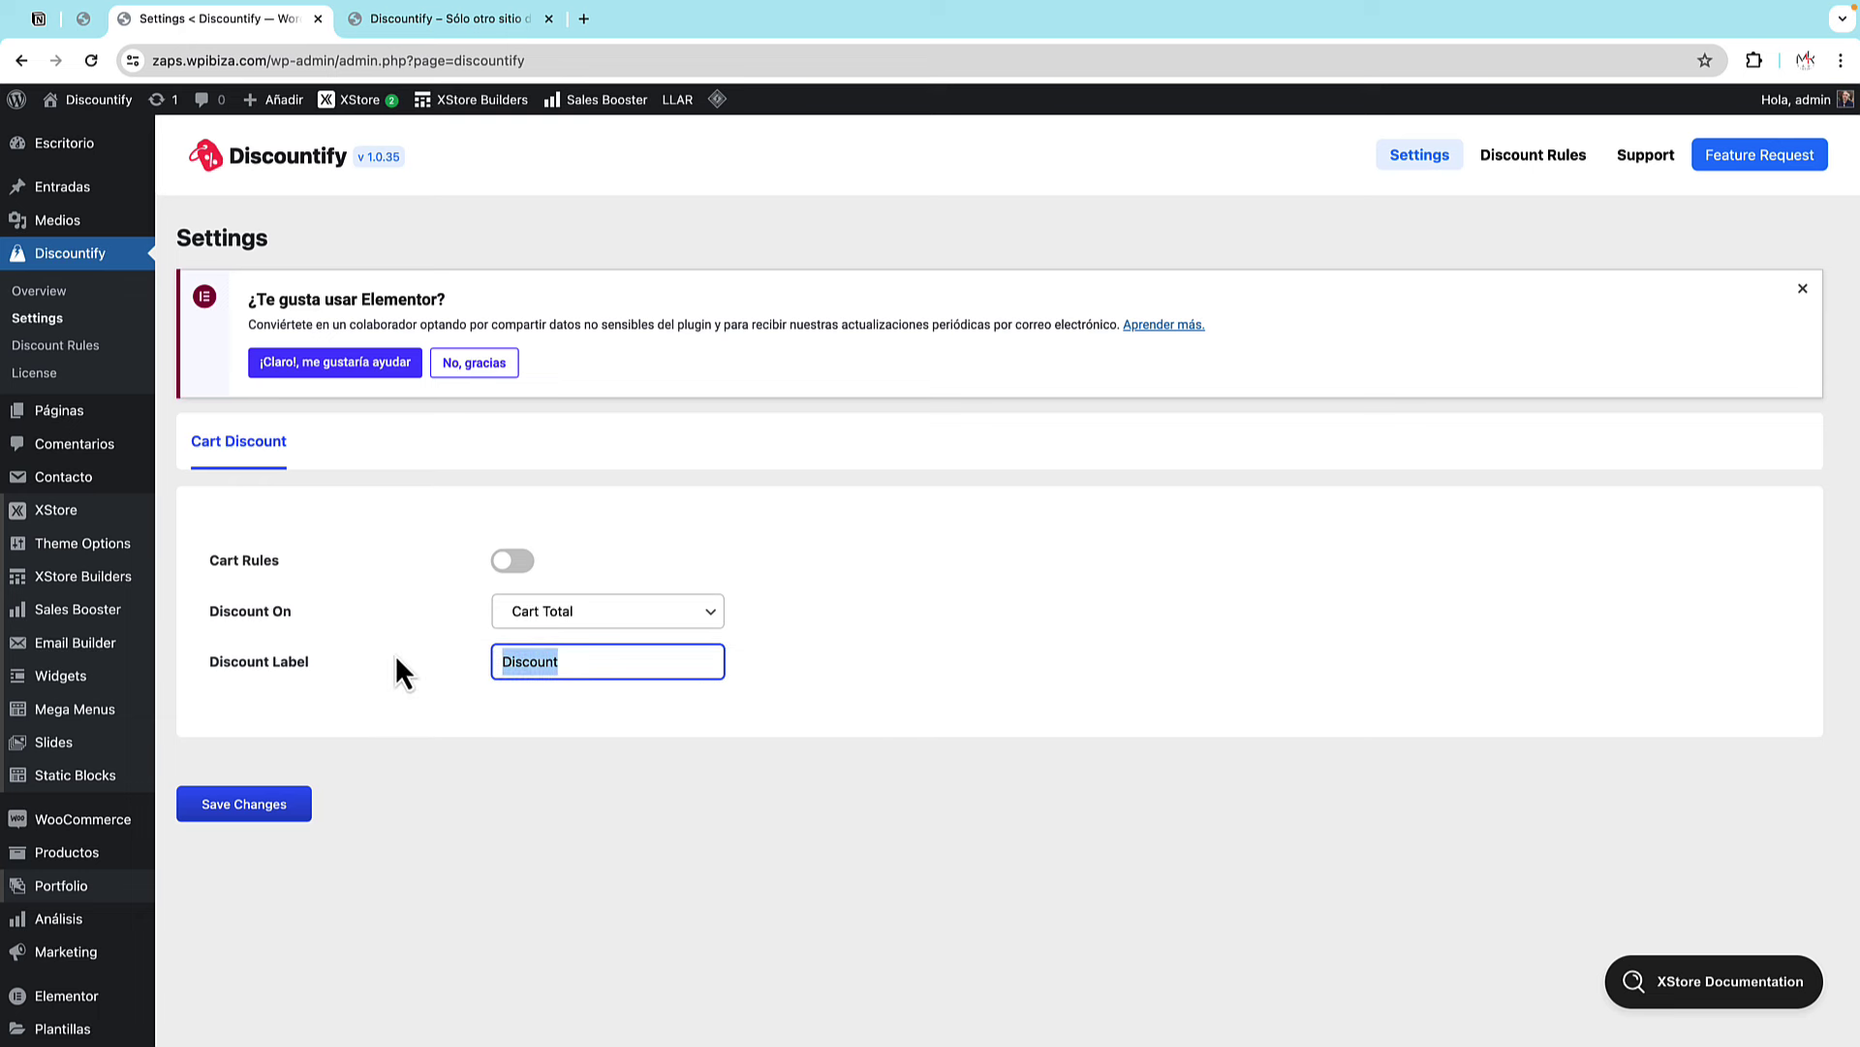
{"action": "type", "text": "descuento"}
{"action": "key", "text": "Home"}
{"action": "key", "text": "Delete"}
{"action": "type", "text": "D"}
{"action": "scroll", "coordinate": [395, 654], "scroll_direction": "down", "scroll_amount": 1}
{"action": "key", "text": "Caps_Lock"}
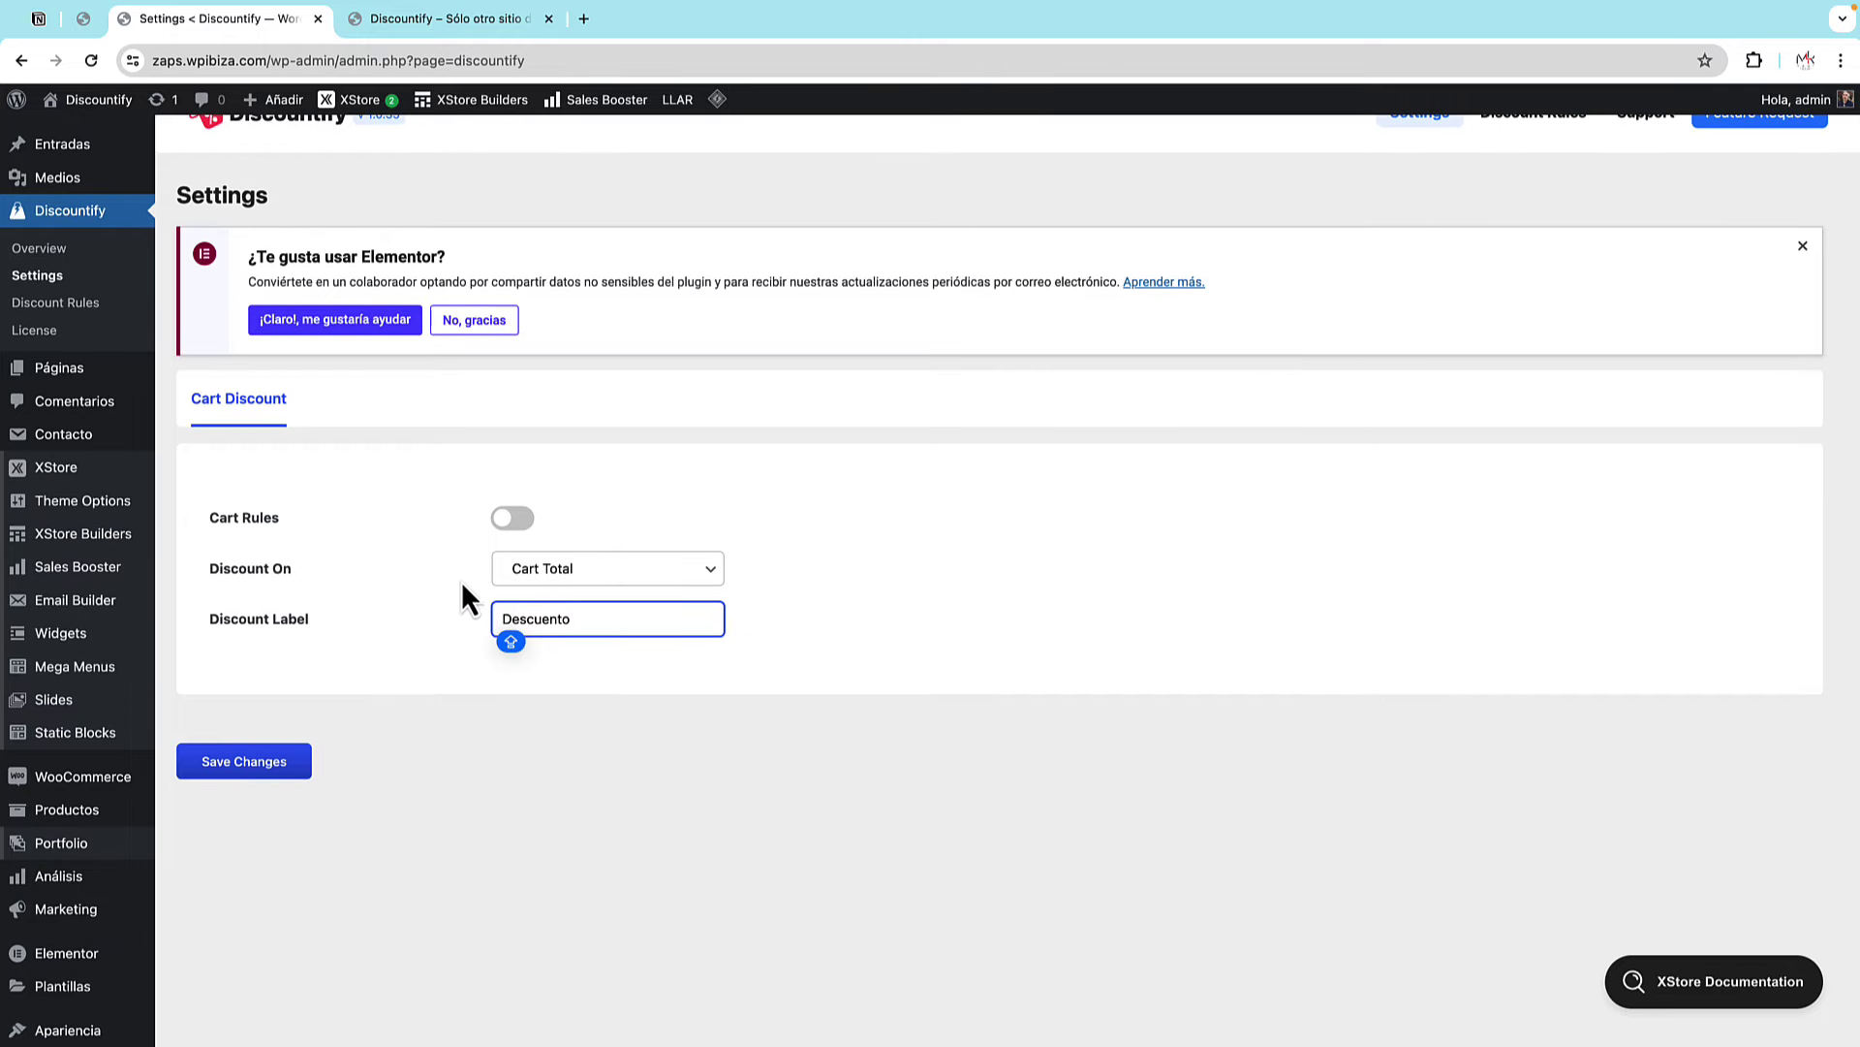
- Select Cart Total as the basis for the cart discount and save the settings
{"action": "left_click", "coordinate": [585, 582]}
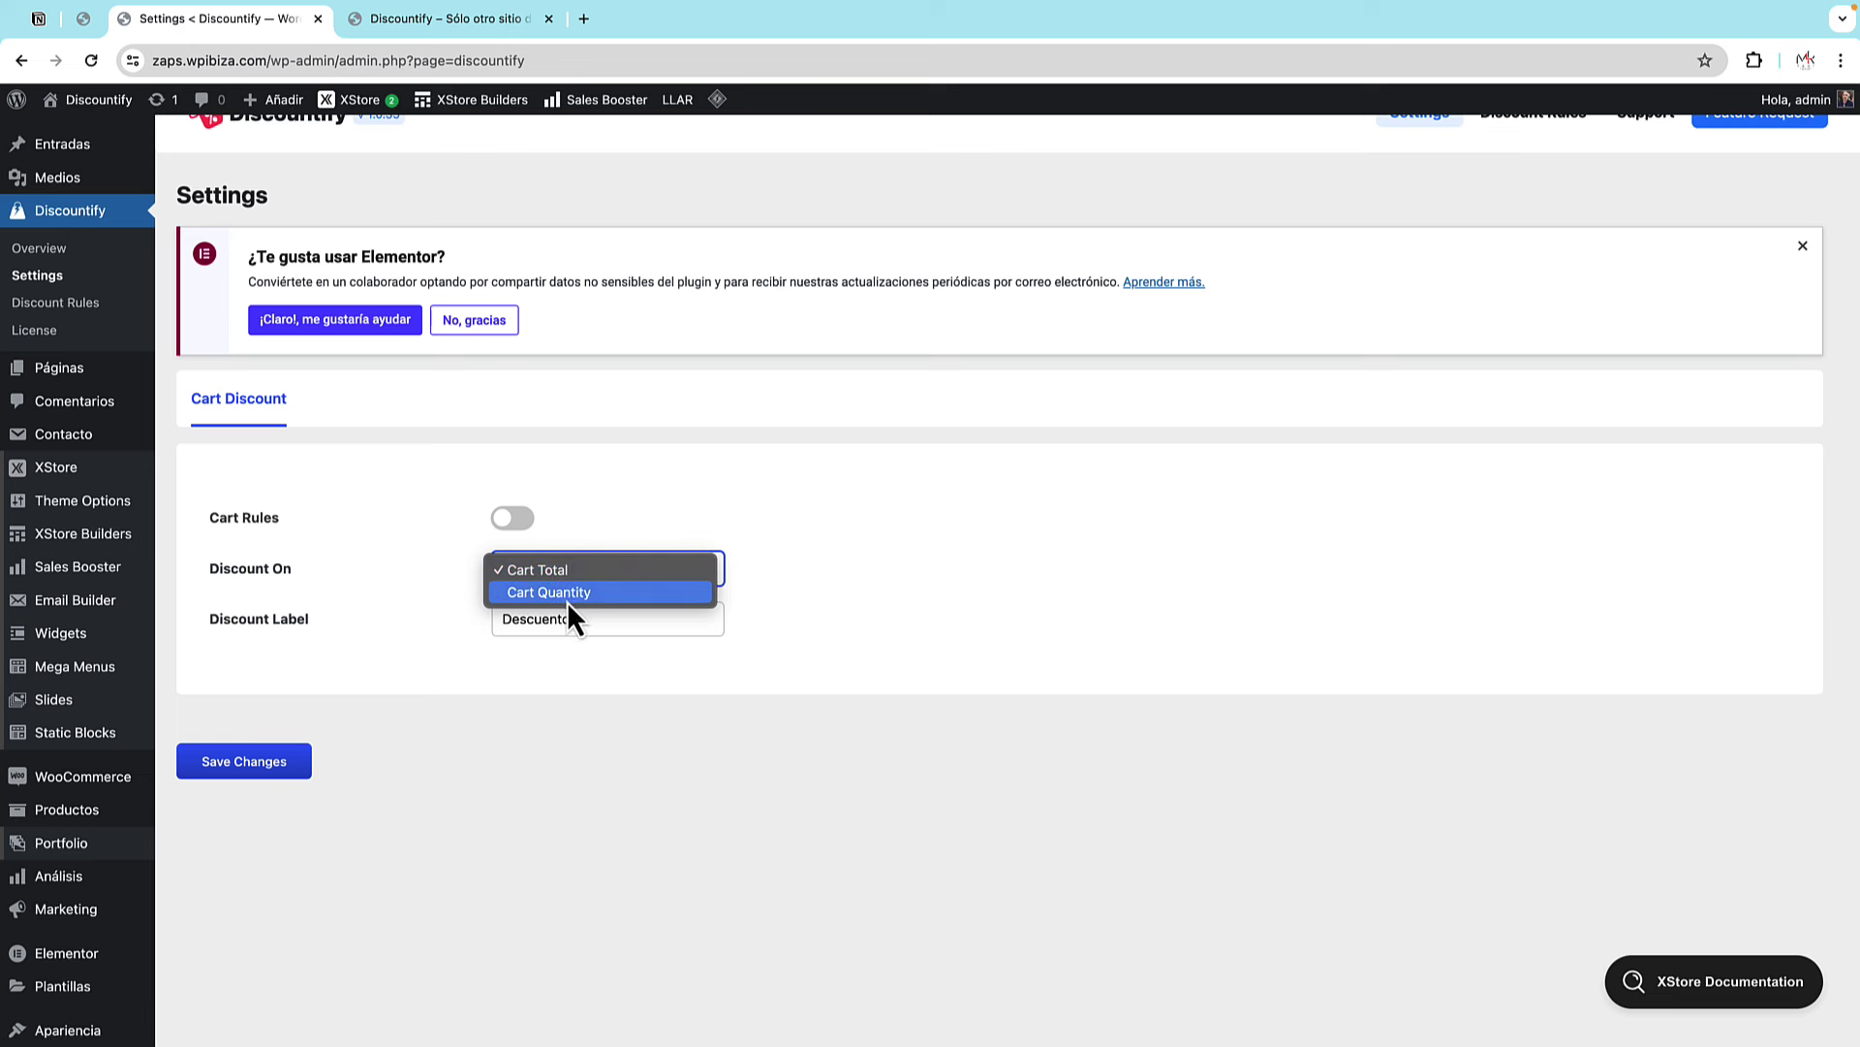
{"action": "left_click", "coordinate": [549, 572]}
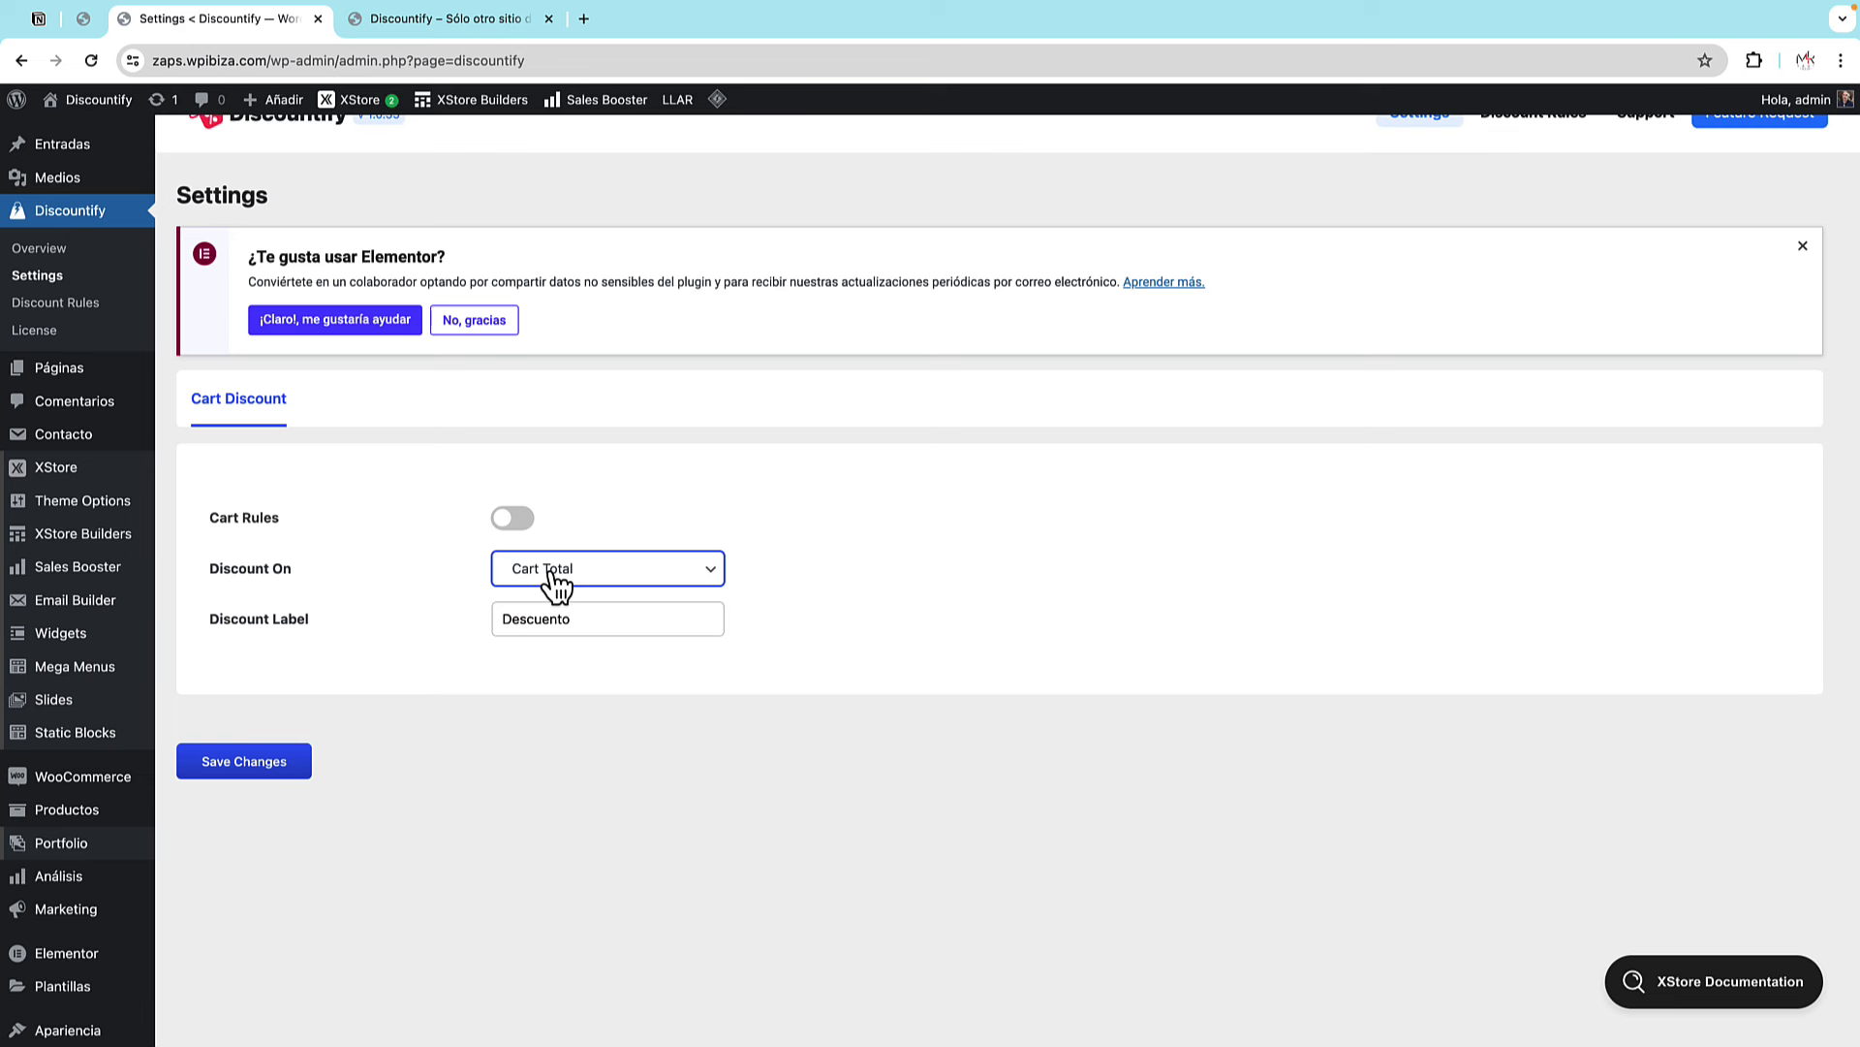
{"action": "left_click", "coordinate": [272, 765]}
{"action": "left_click", "coordinate": [250, 772]}
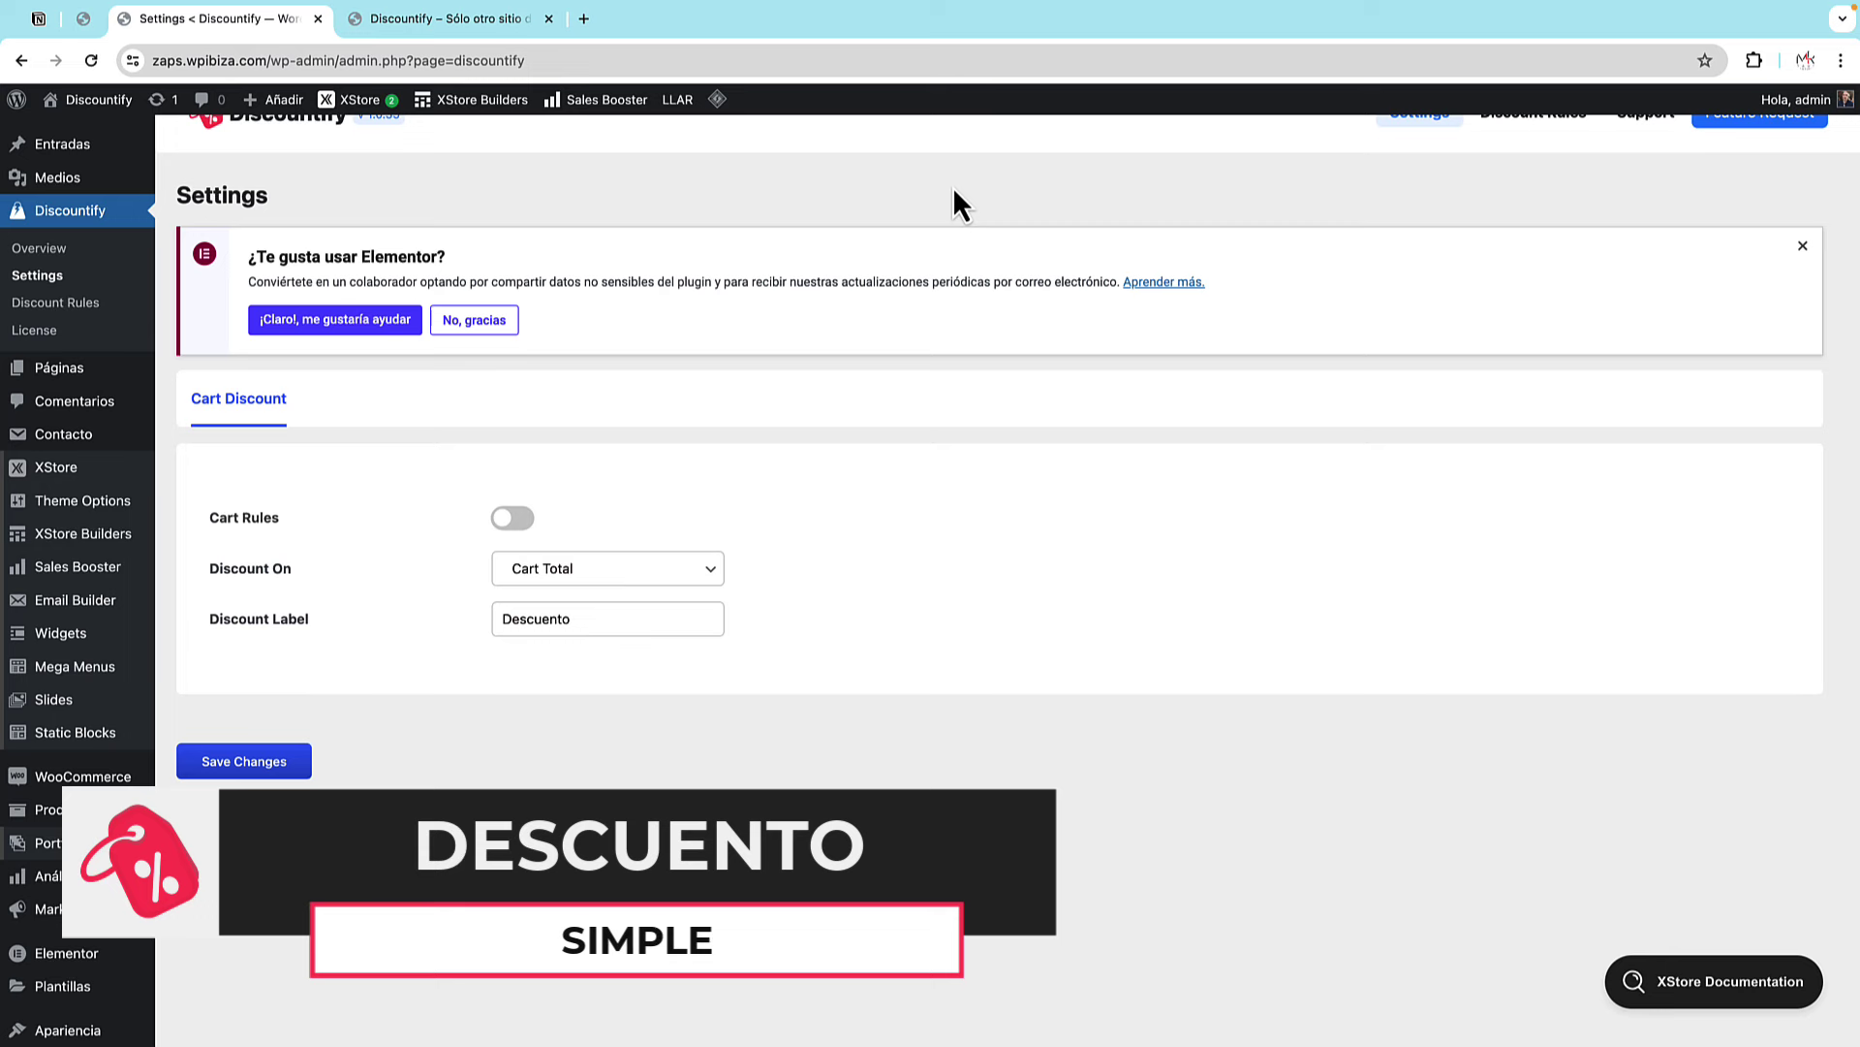
- Add a new discount rule in Discountify and set it to apply by Category
{"action": "left_click", "coordinate": [58, 305]}
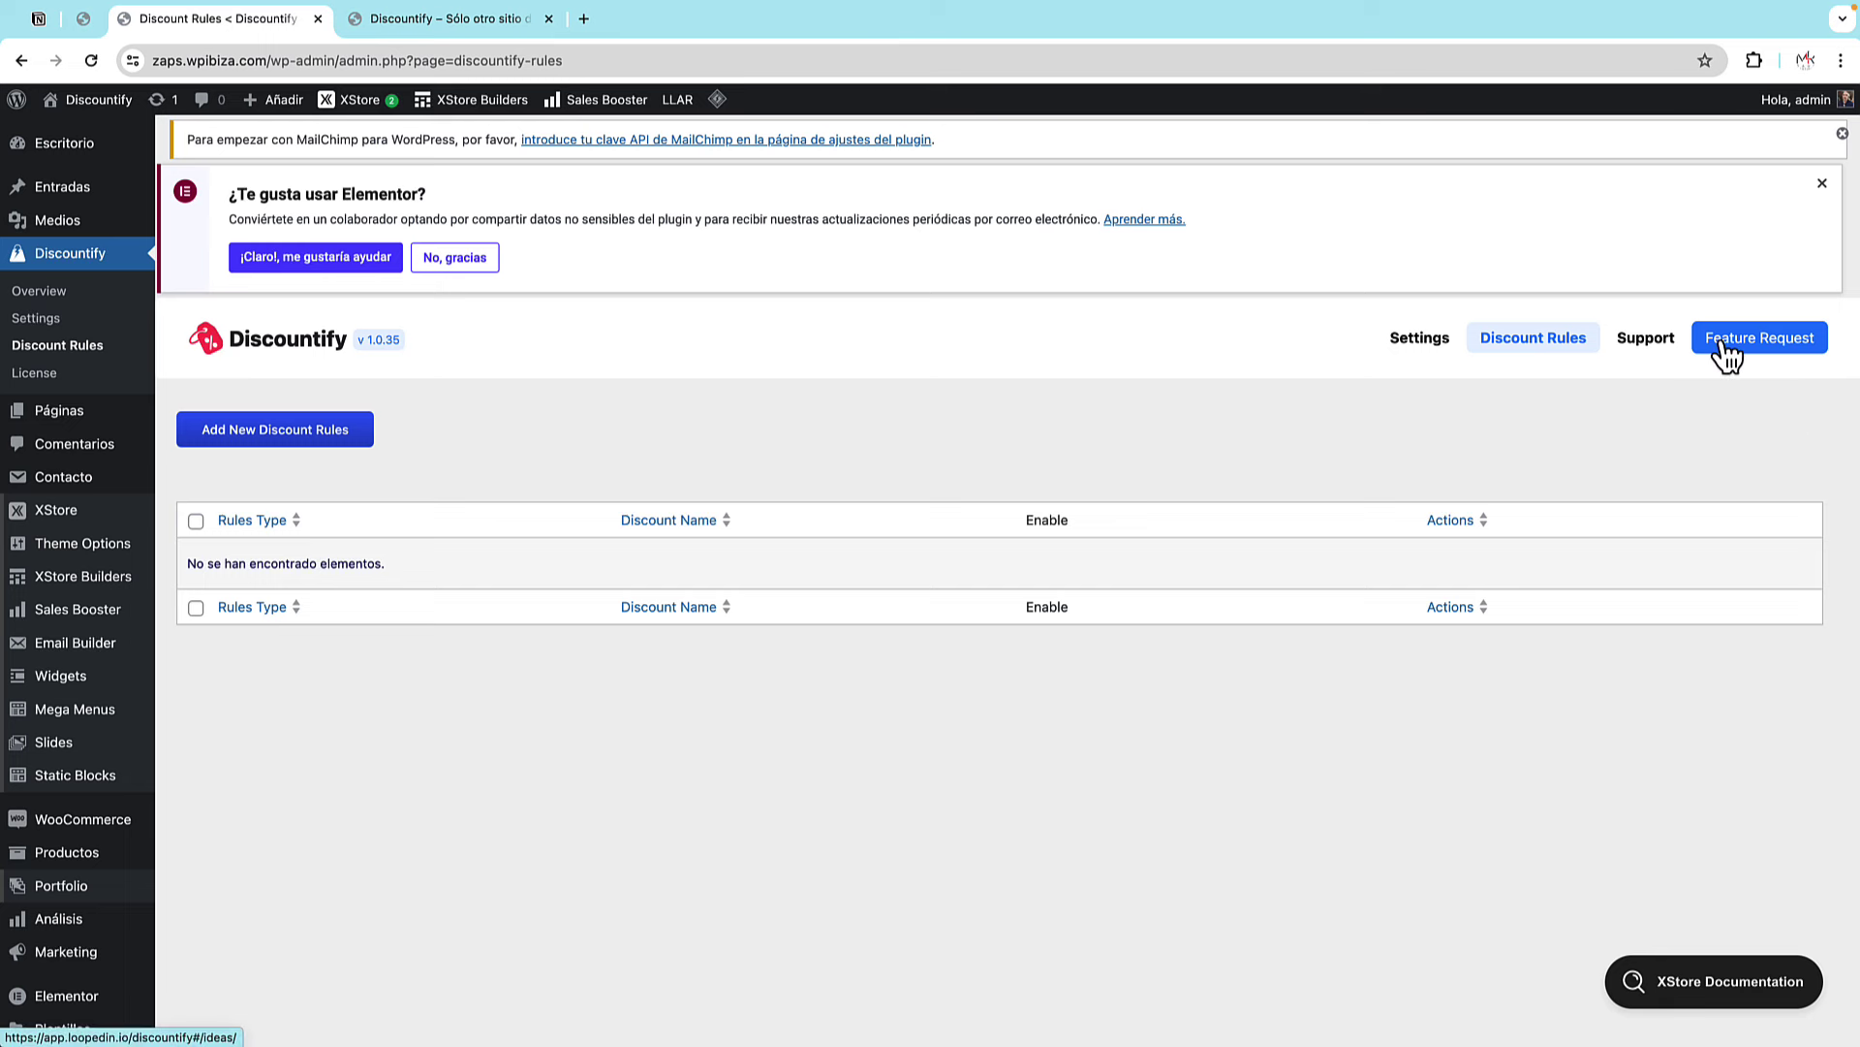
{"action": "left_click", "coordinate": [329, 436]}
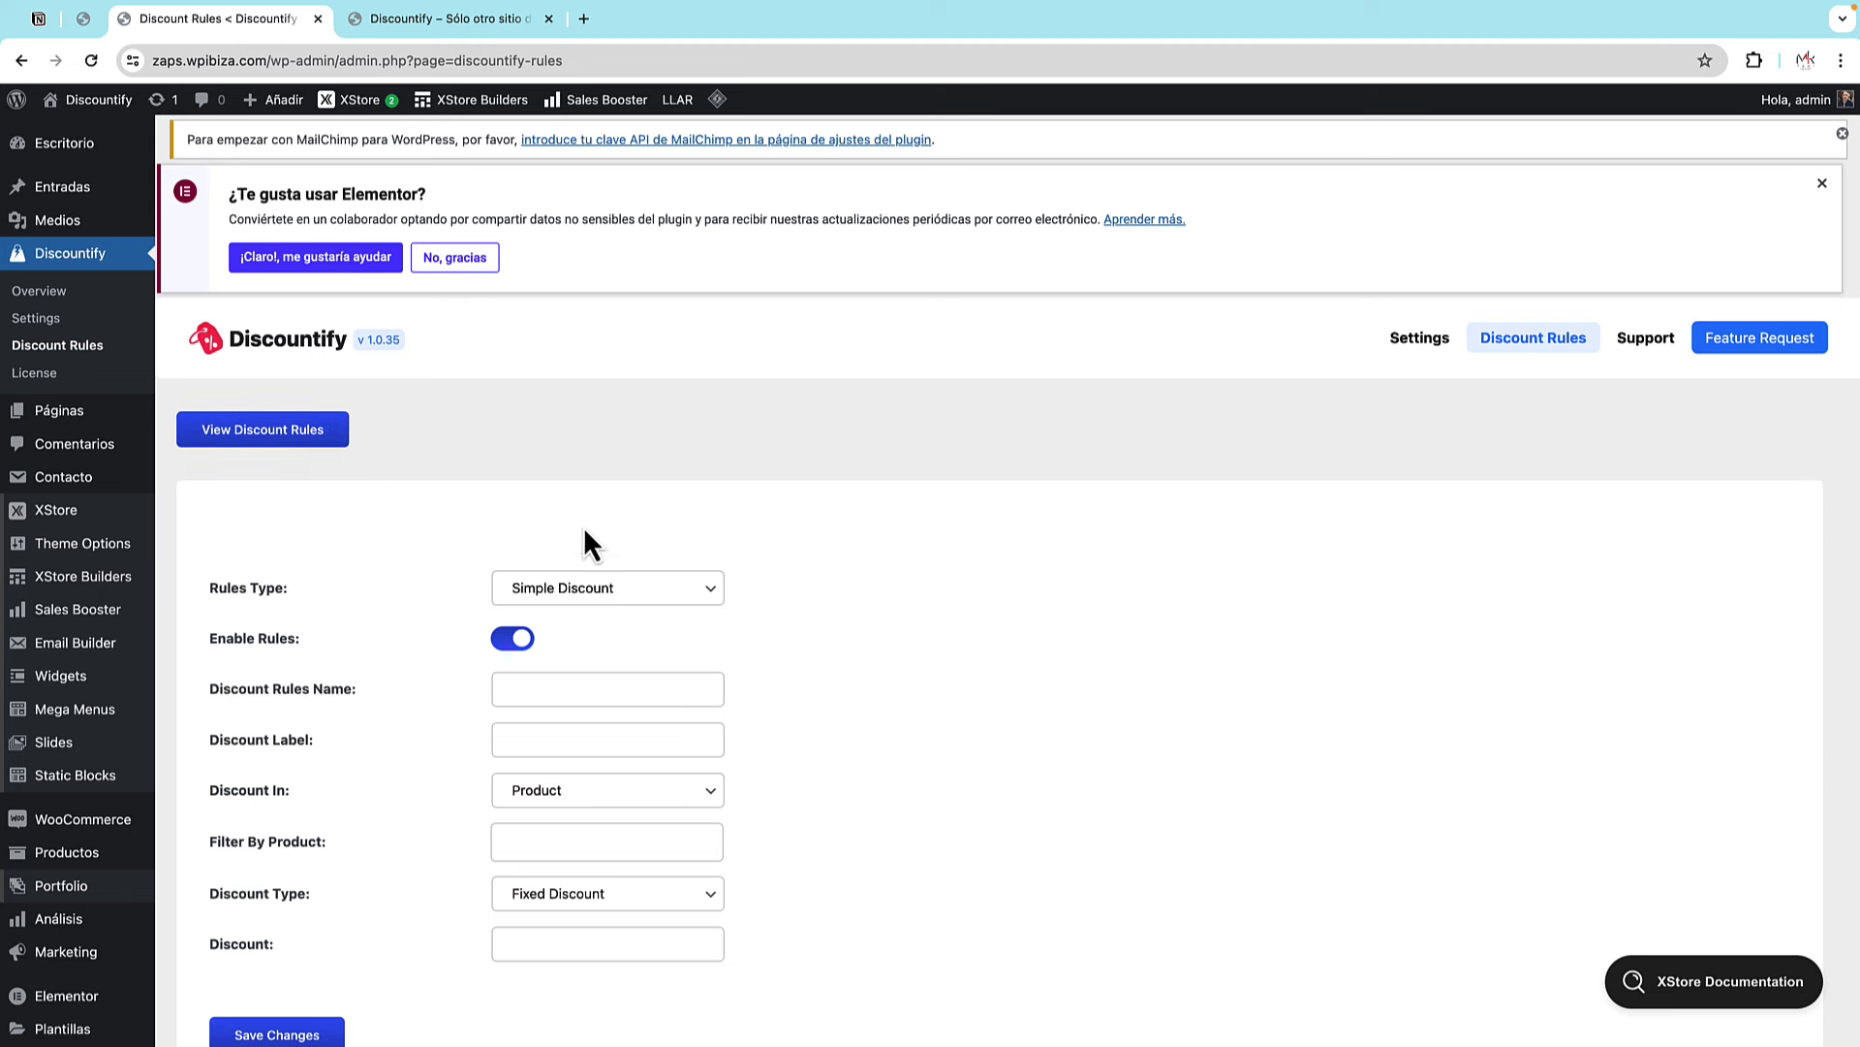
{"action": "scroll", "coordinate": [621, 551], "scroll_direction": "down", "scroll_amount": 5}
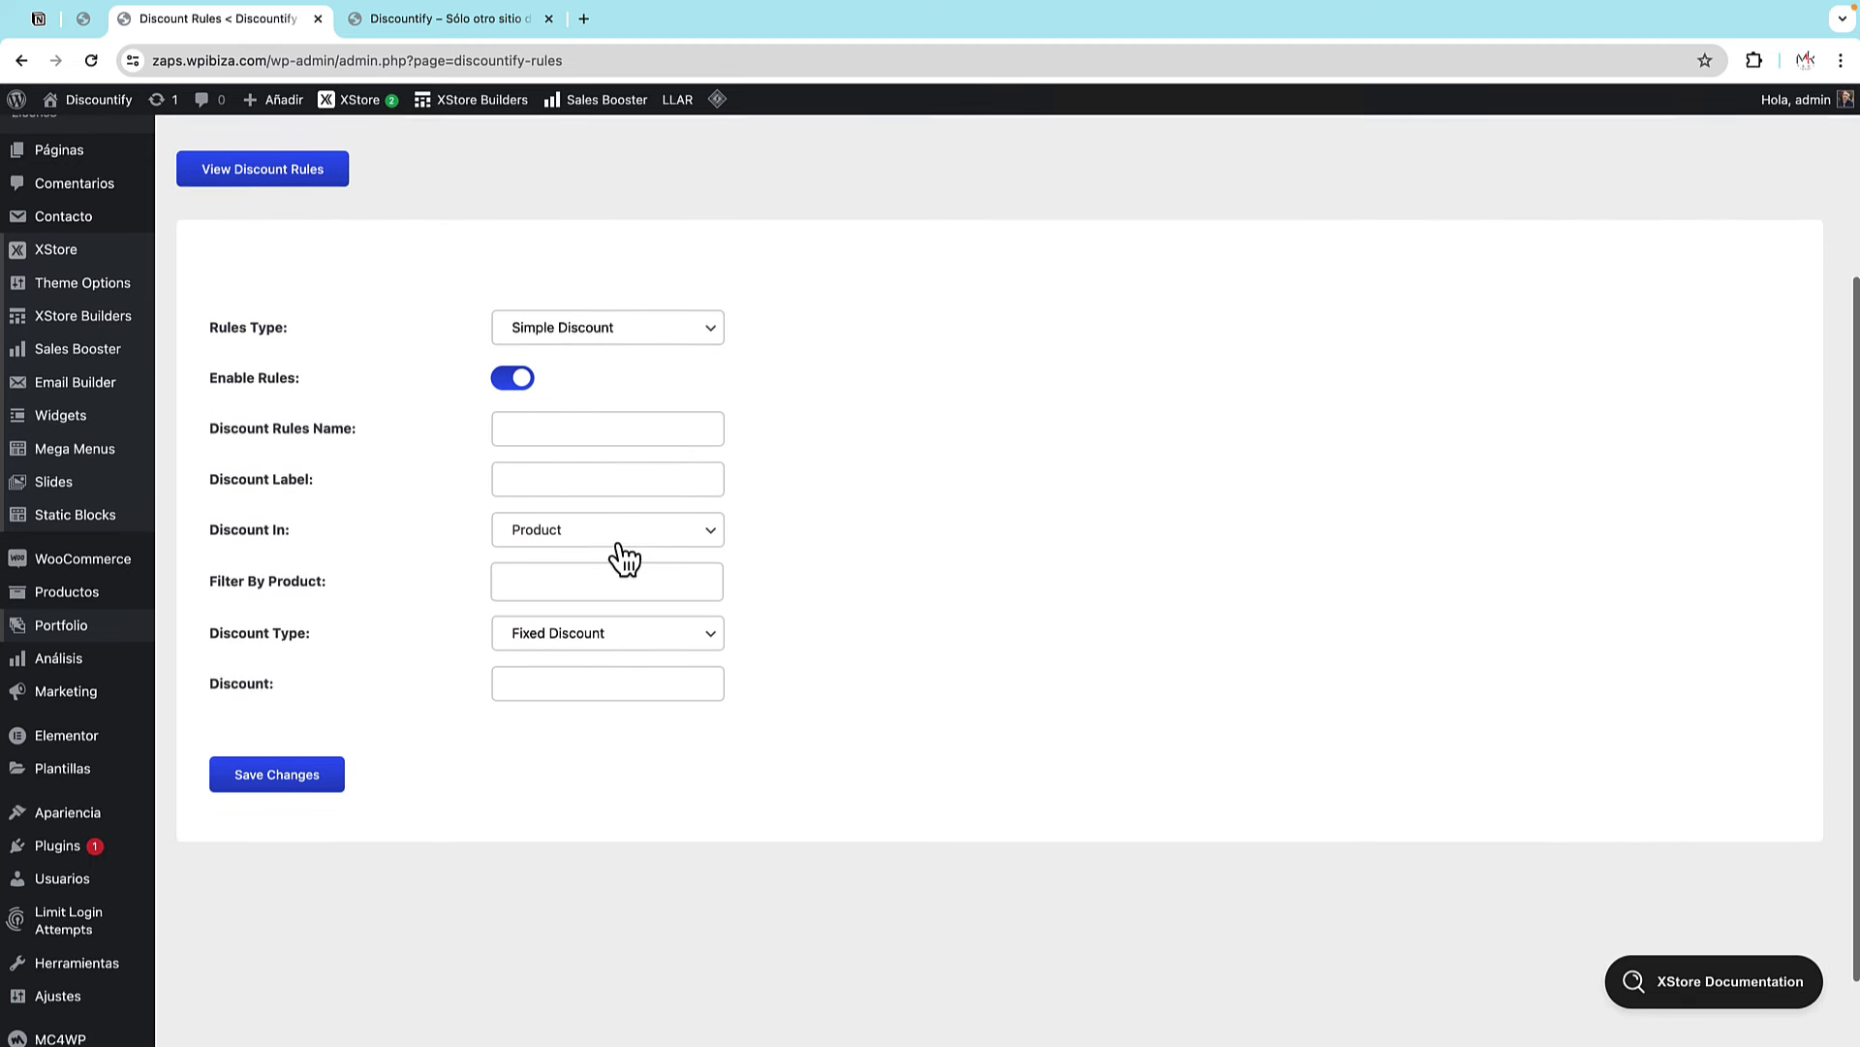
{"action": "scroll", "coordinate": [620, 551], "scroll_direction": "up", "scroll_amount": 2}
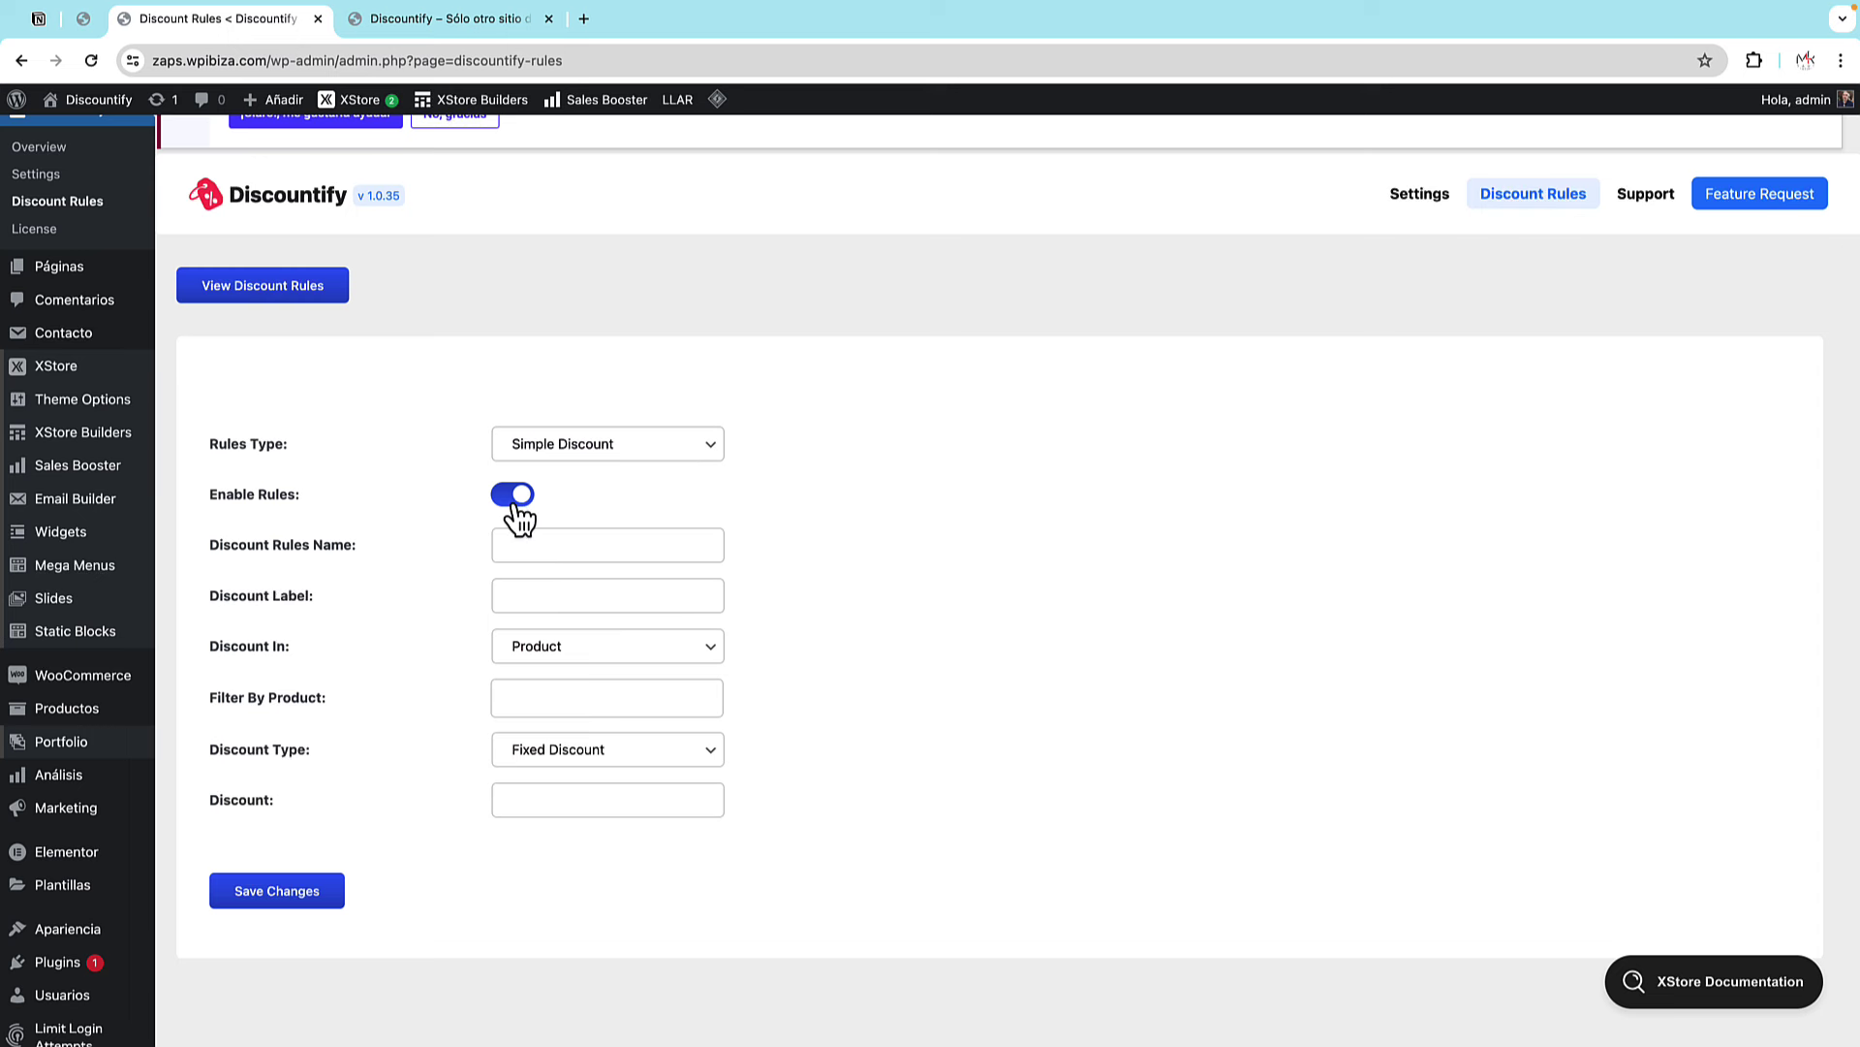
{"action": "left_click", "coordinate": [532, 544]}
{"action": "left_click", "coordinate": [532, 598]}
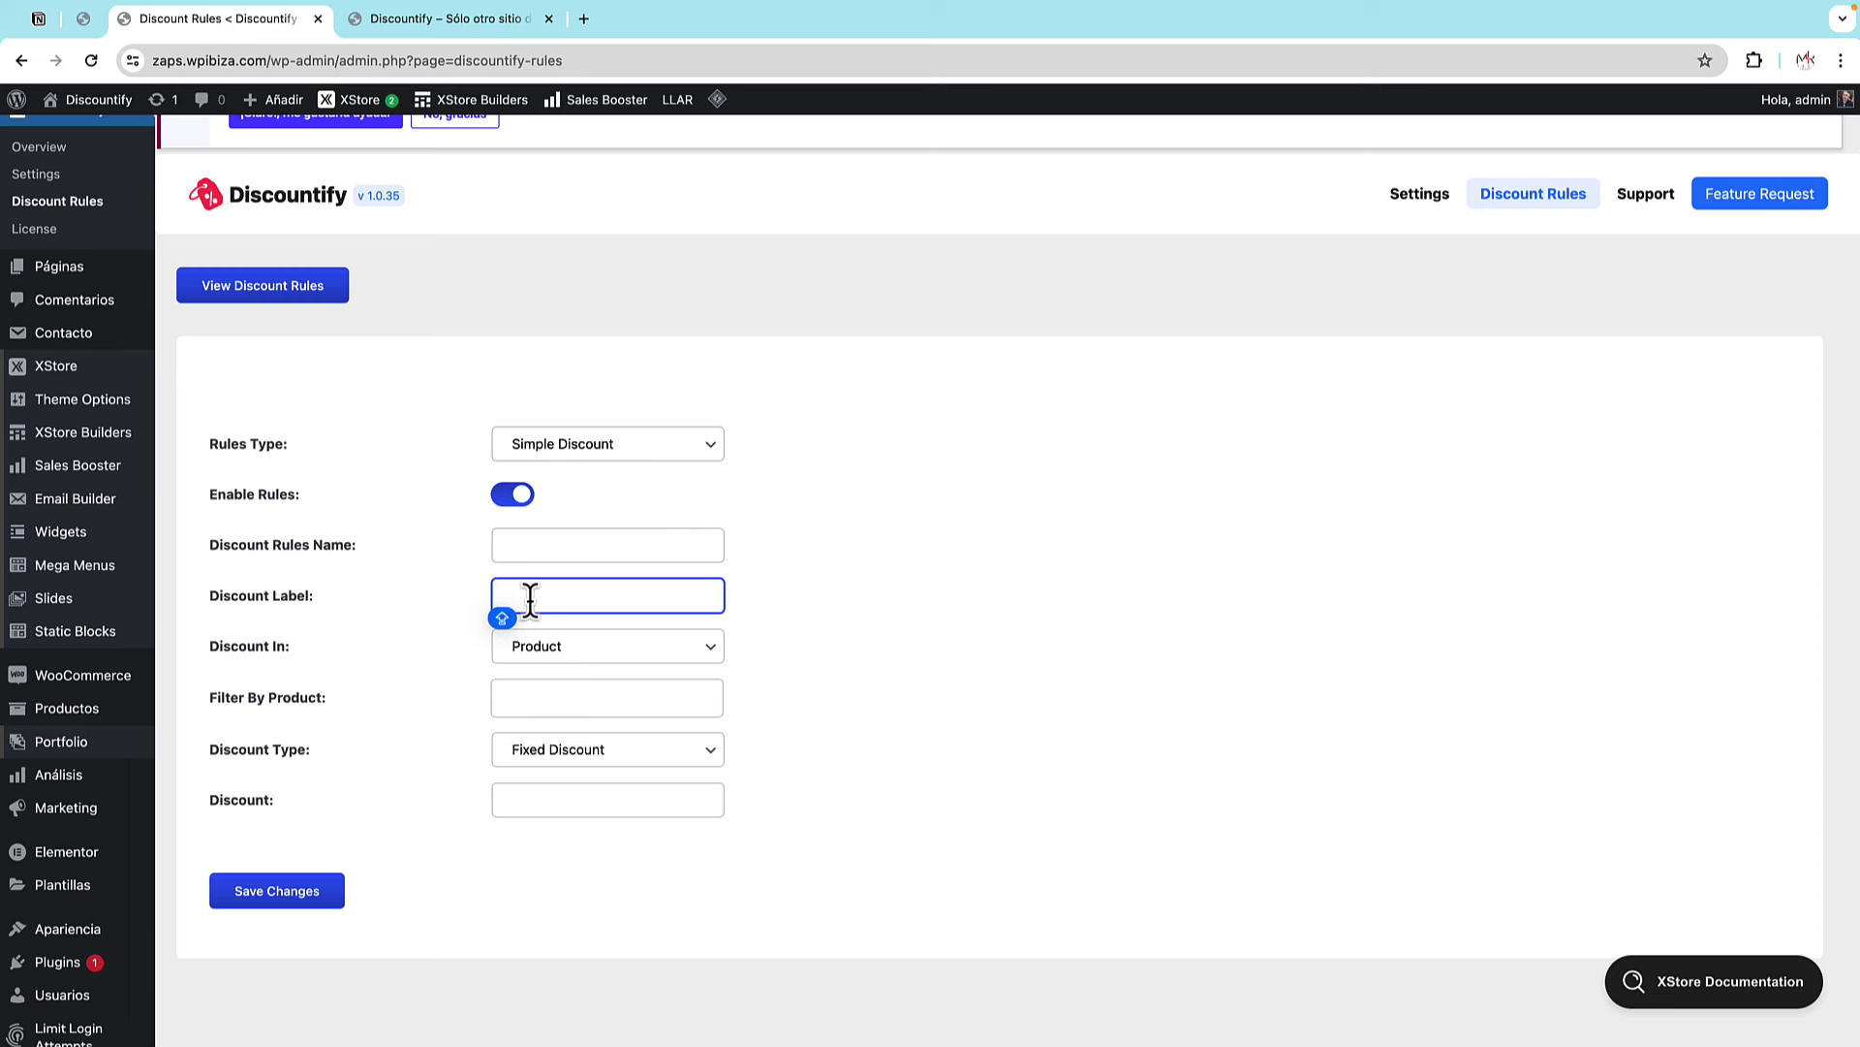
{"action": "left_click", "coordinate": [582, 657]}
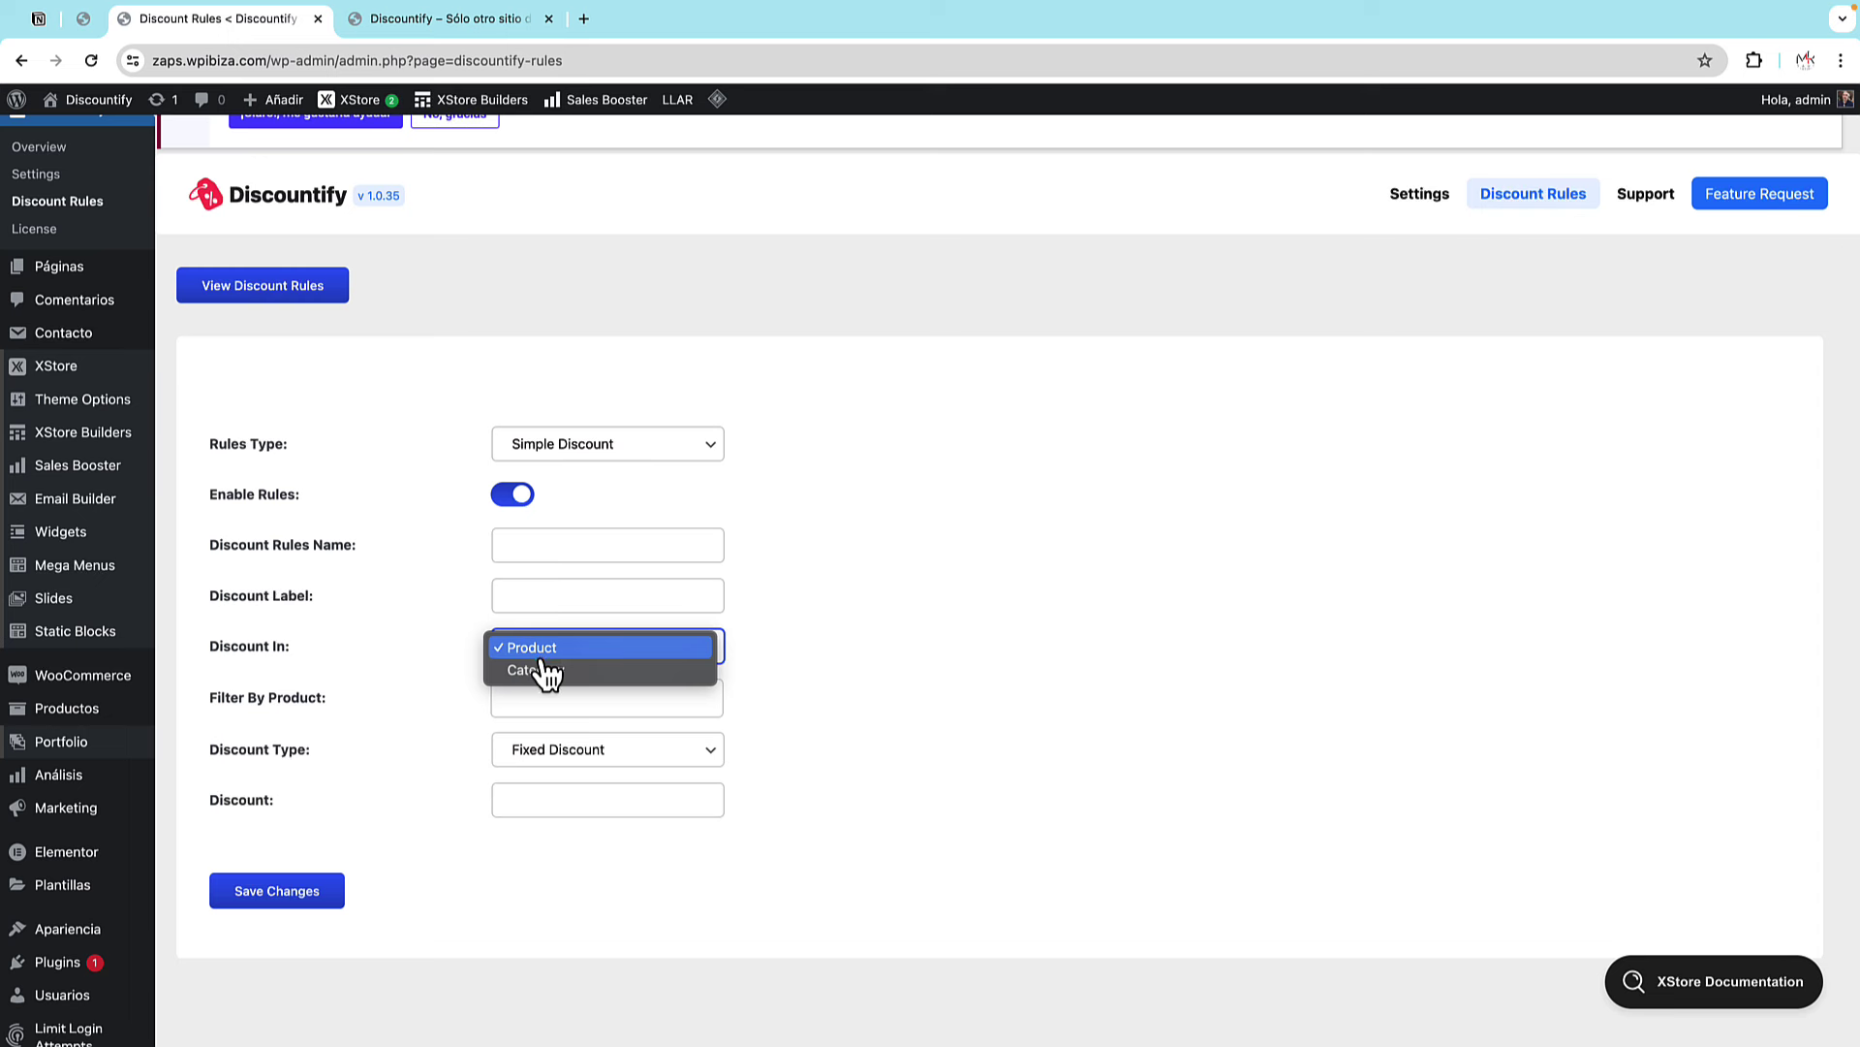
{"action": "left_click", "coordinate": [543, 671]}
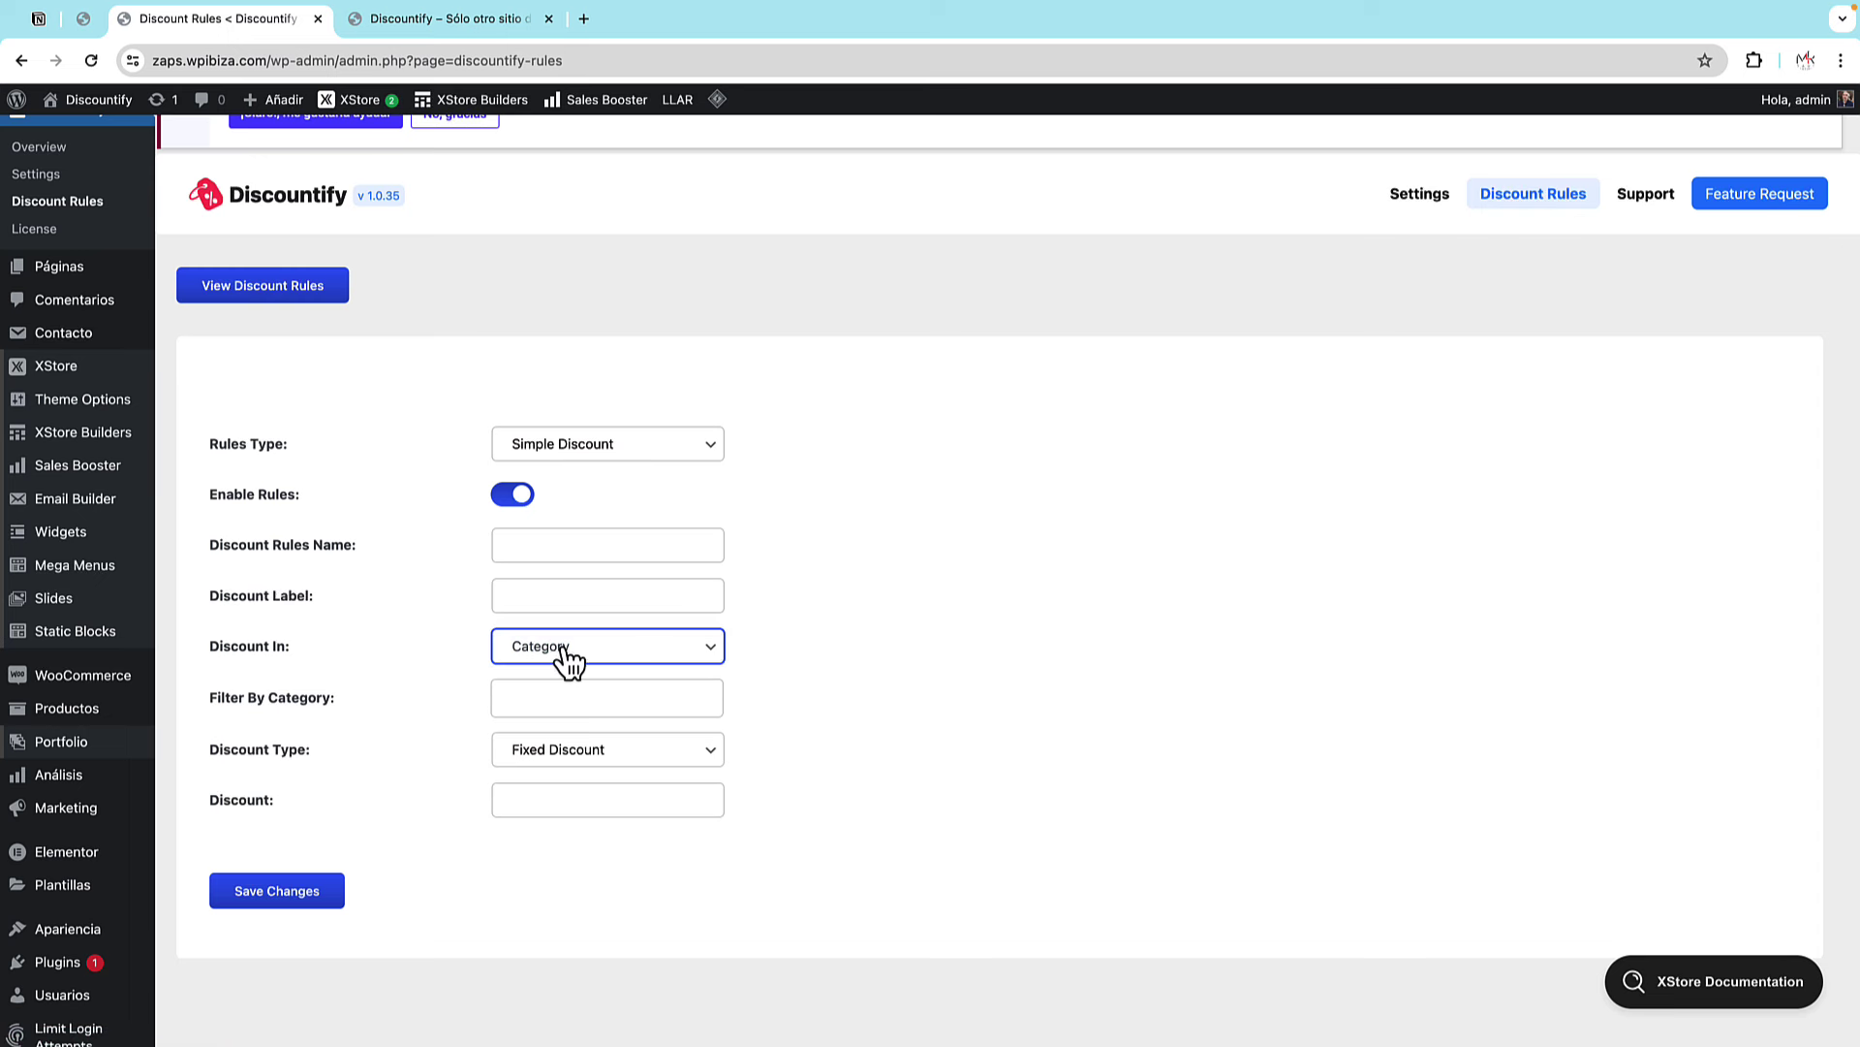
- Name the discount rule "25% de descuento en telefonía", with the accent on the last word
{"action": "left_click", "coordinate": [543, 545]}
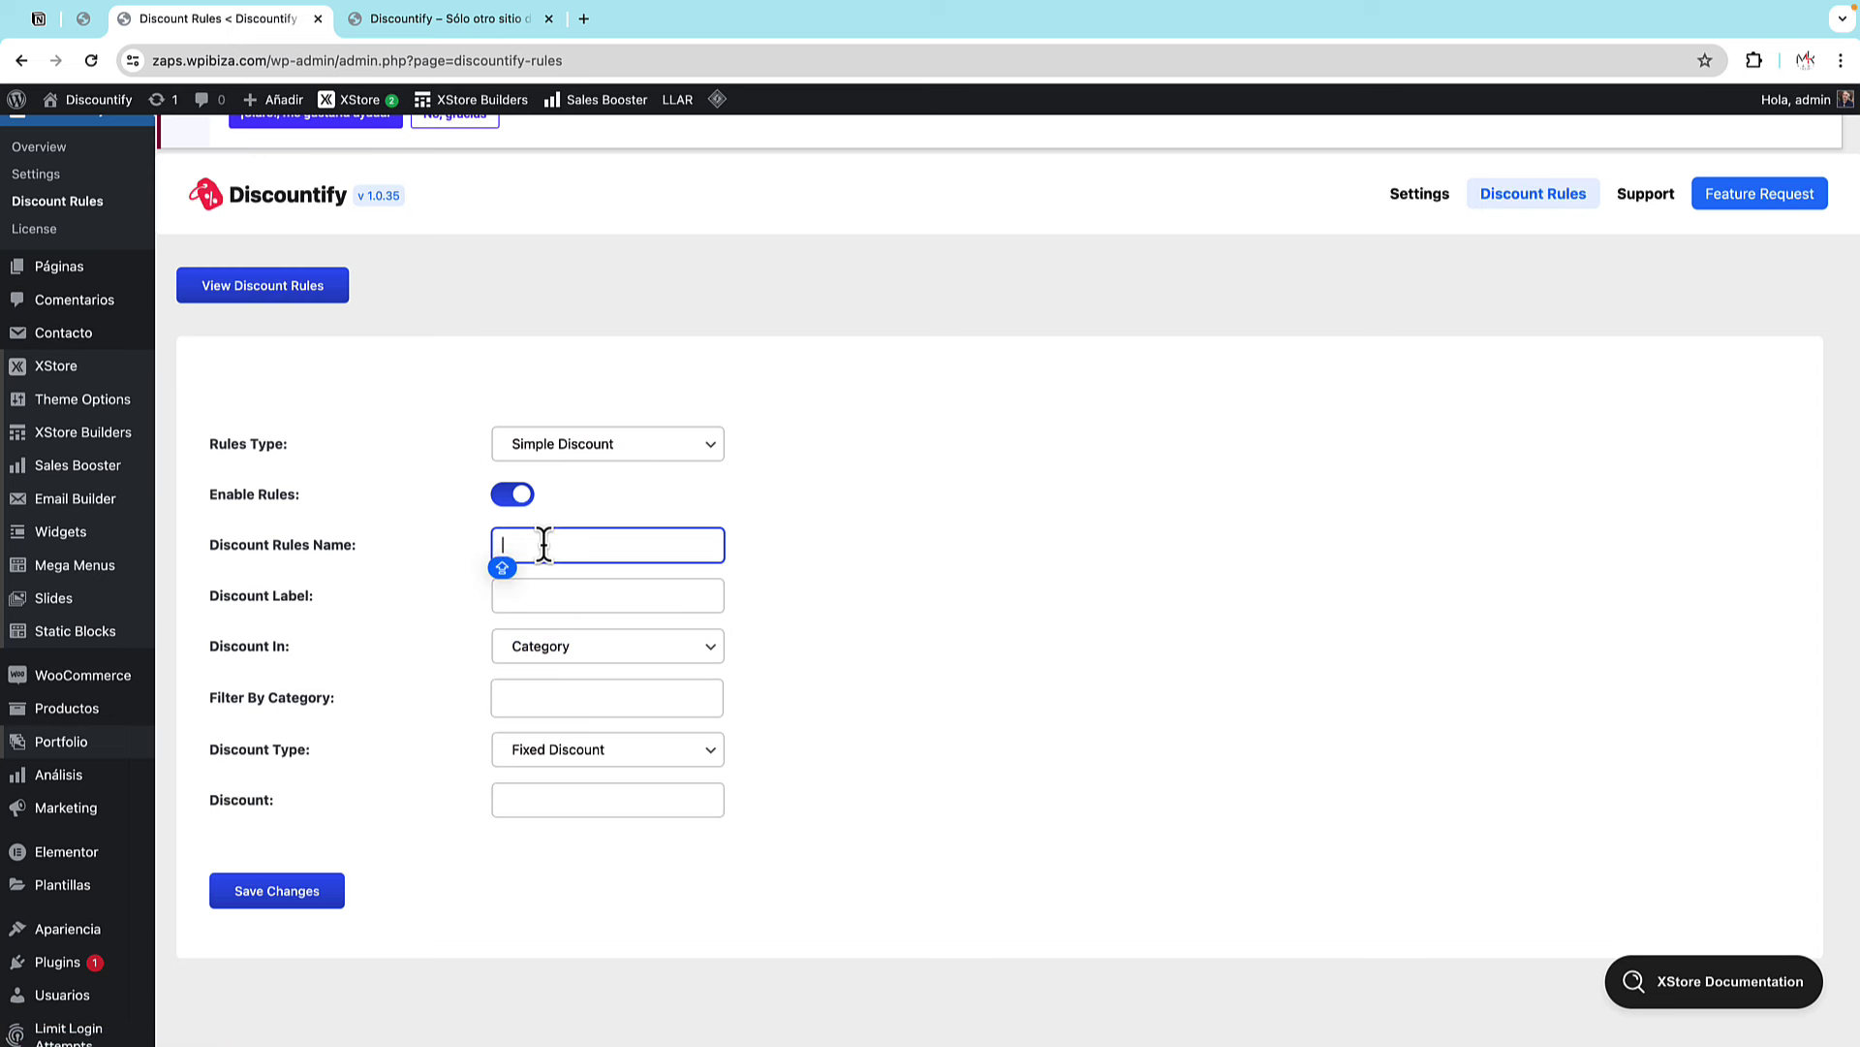
{"action": "type", "text": "25% DE D"}
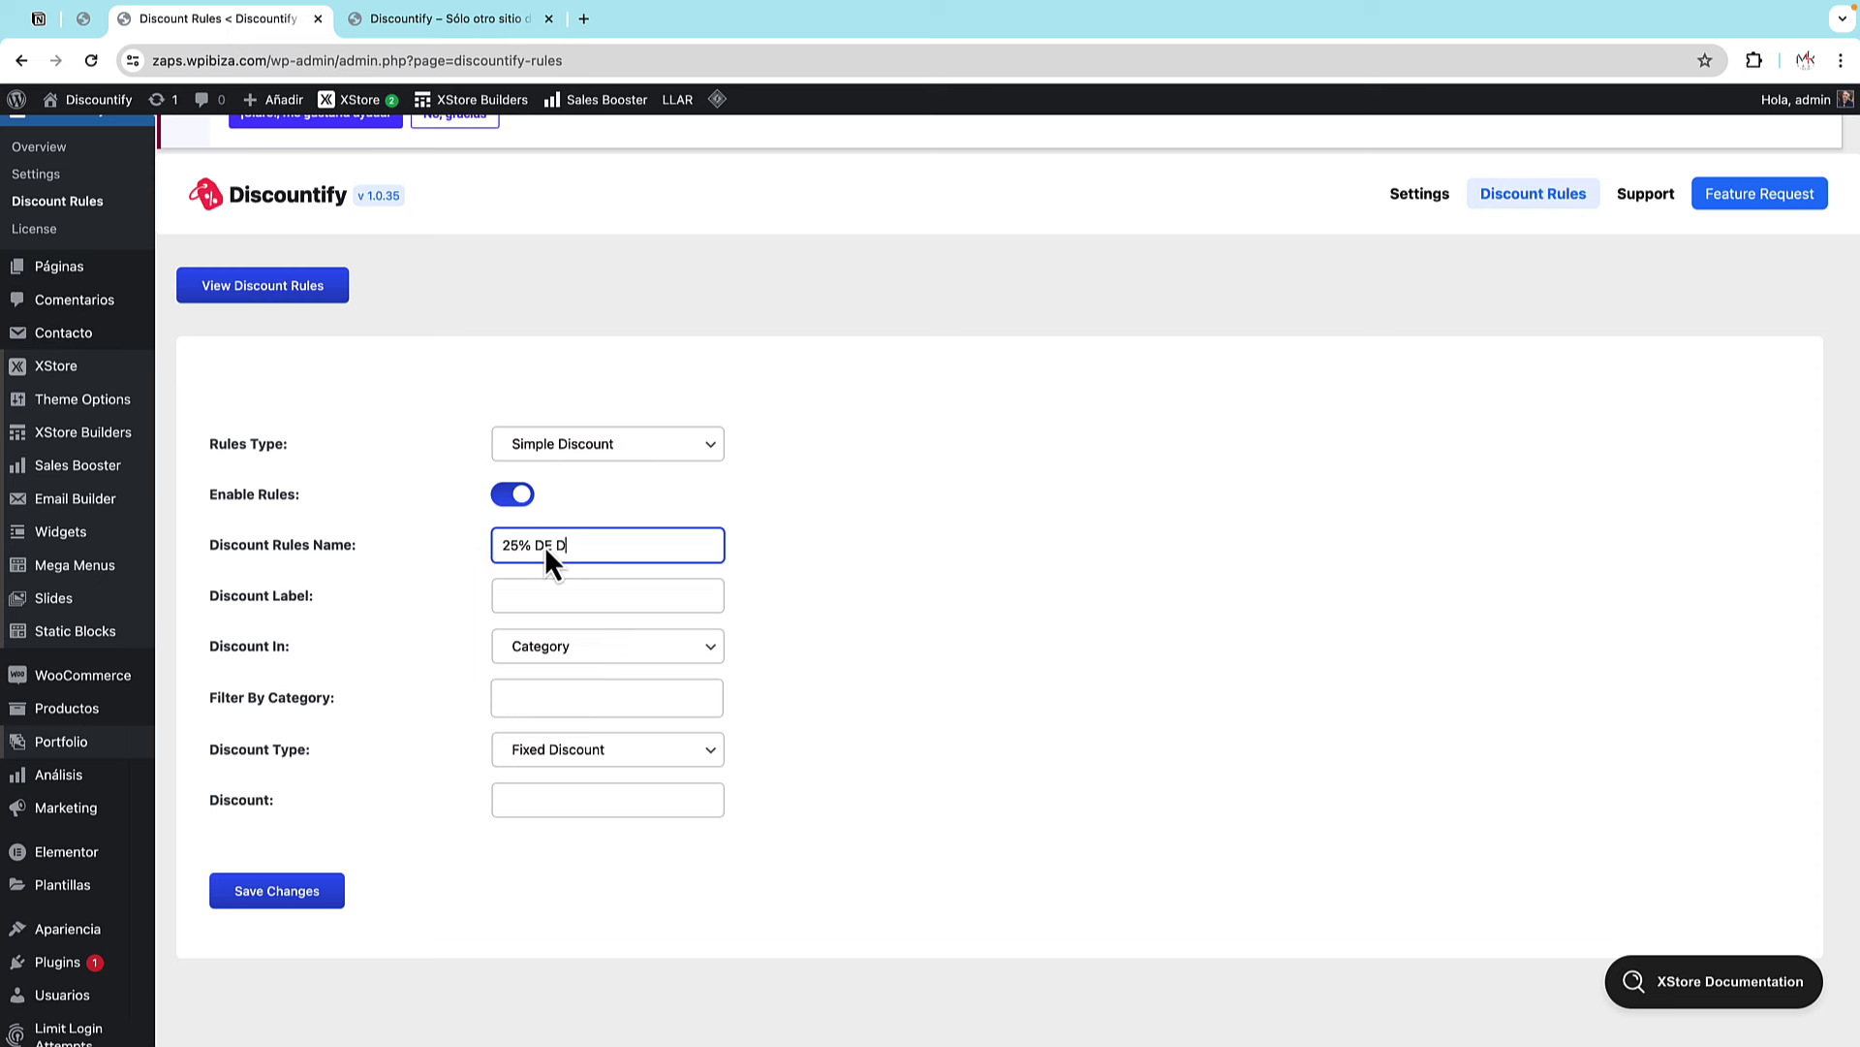
{"action": "type", "text": "ESCUENTO EN"}
{"action": "key", "text": "BackSpace"}
{"action": "key", "text": "BackSpace"}
{"action": "key", "text": "BackSpace"}
{"action": "key", "text": "BackSpace"}
{"action": "key", "text": "BackSpace"}
{"action": "key", "text": "BackSpace"}
{"action": "key", "text": "BackSpace"}
{"action": "type", "text": "uento en telefonis"}
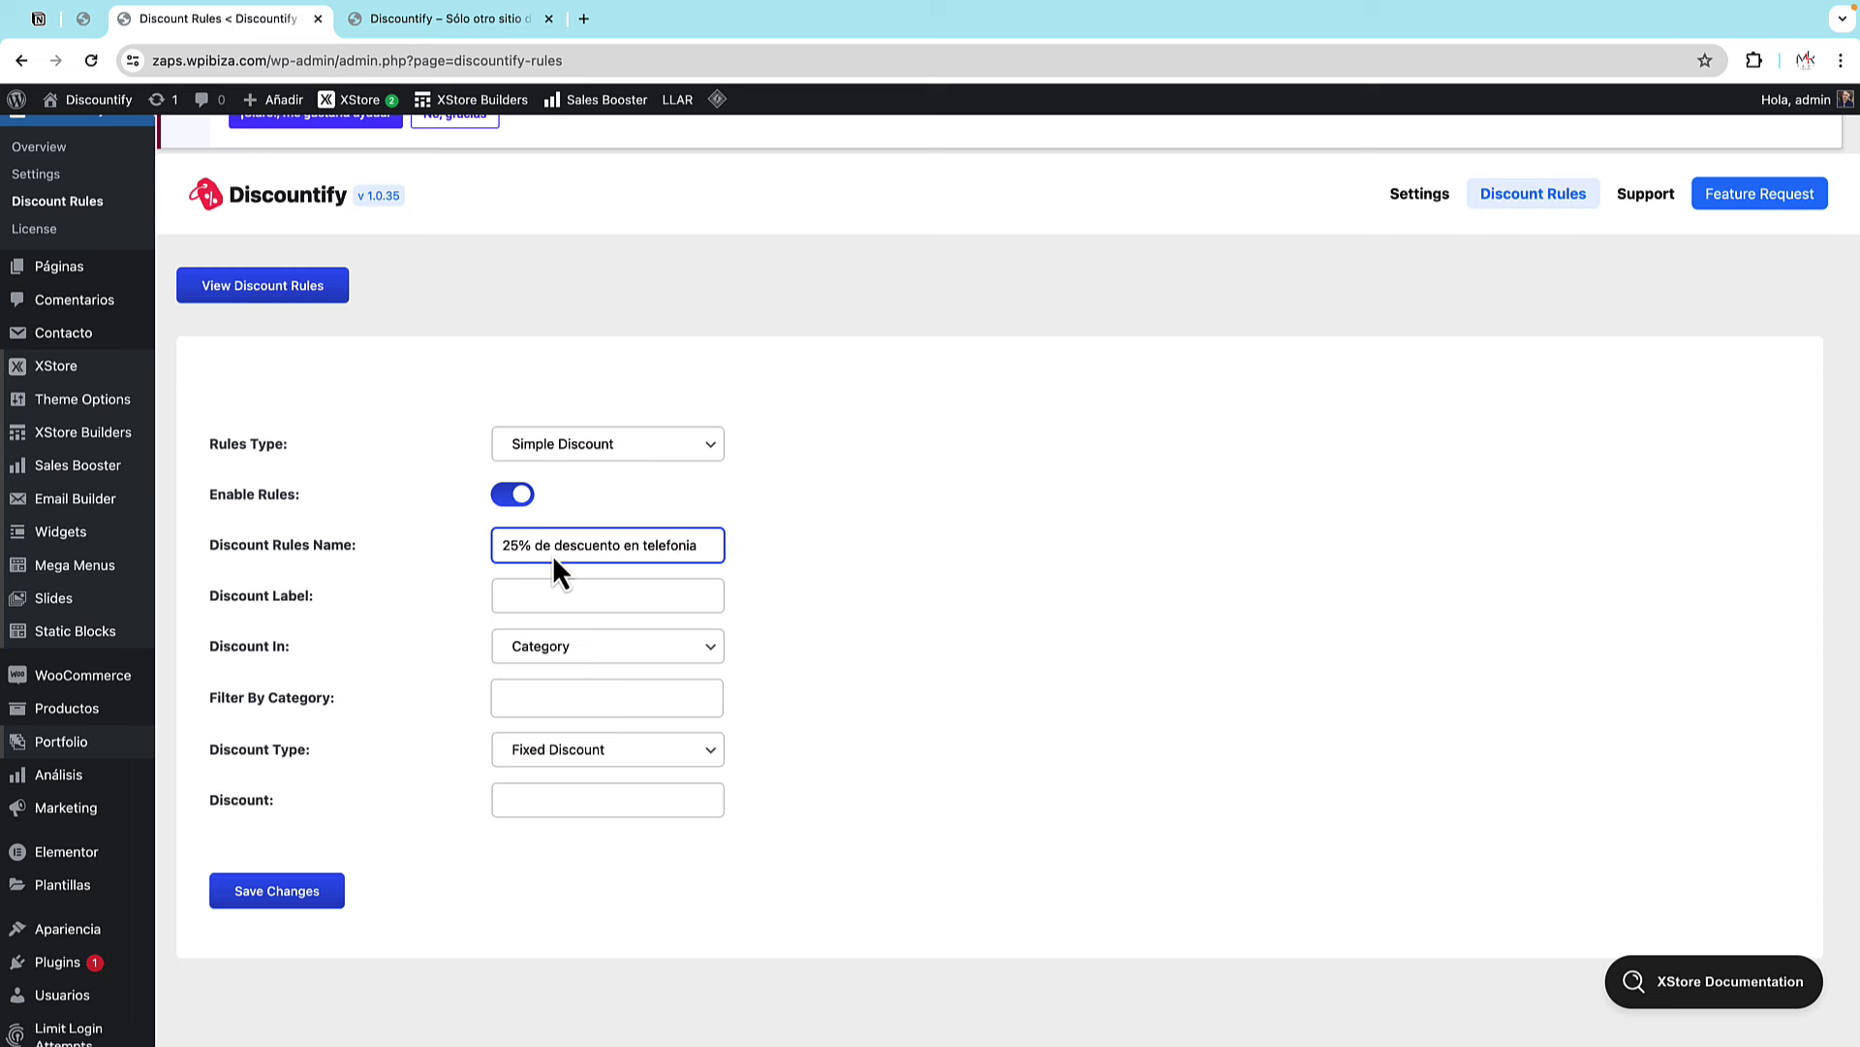
{"action": "key", "text": "BackSpace"}
{"action": "key", "text": "BackSpace"}
{"action": "type", "text": "ia"}
{"action": "left_click_drag", "start_coordinate": [696, 544], "coordinate": [503, 545]}
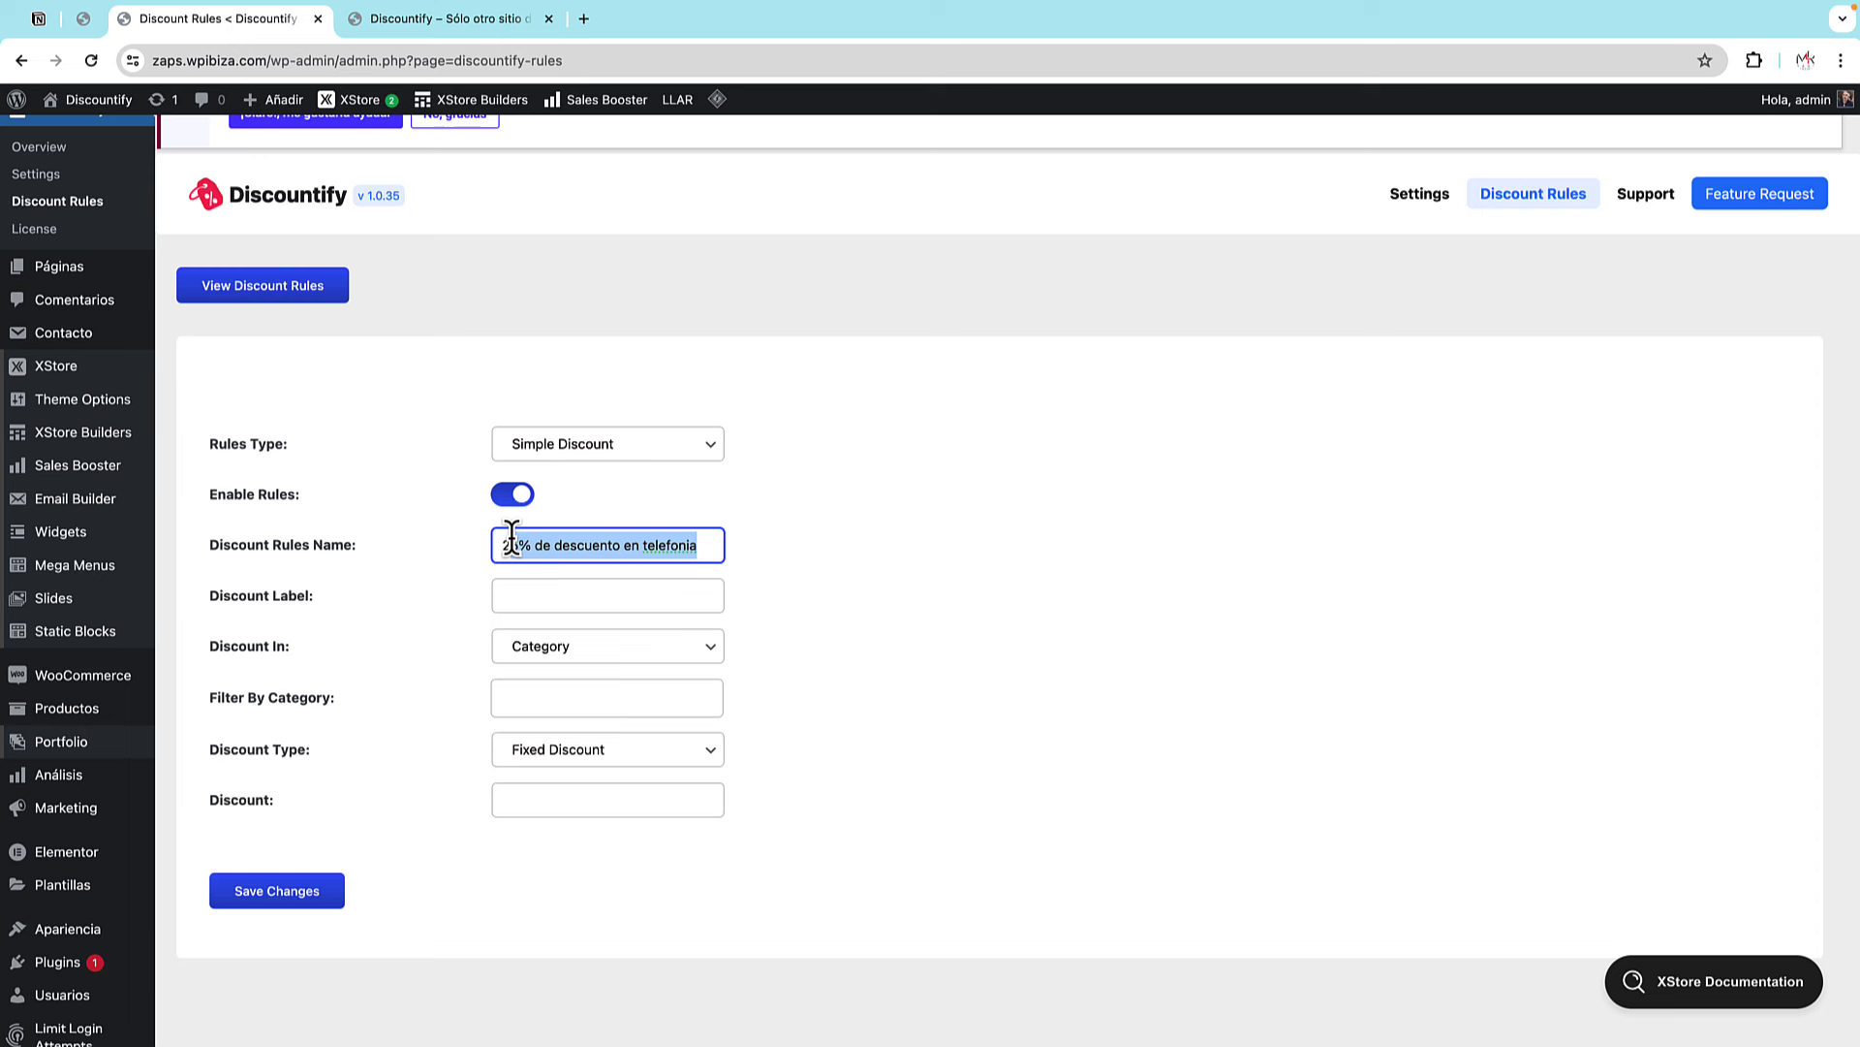
{"action": "left_click", "coordinate": [679, 546]}
{"action": "right_click", "coordinate": [679, 545]}
{"action": "left_click", "coordinate": [701, 554]}
- Copy the full rule name into the discount label
{"action": "left_click_drag", "start_coordinate": [707, 550], "coordinate": [496, 533]}
{"action": "key", "text": "ctrl+c"}
{"action": "left_click", "coordinate": [599, 595]}
{"action": "key", "text": "ctrl+v"}
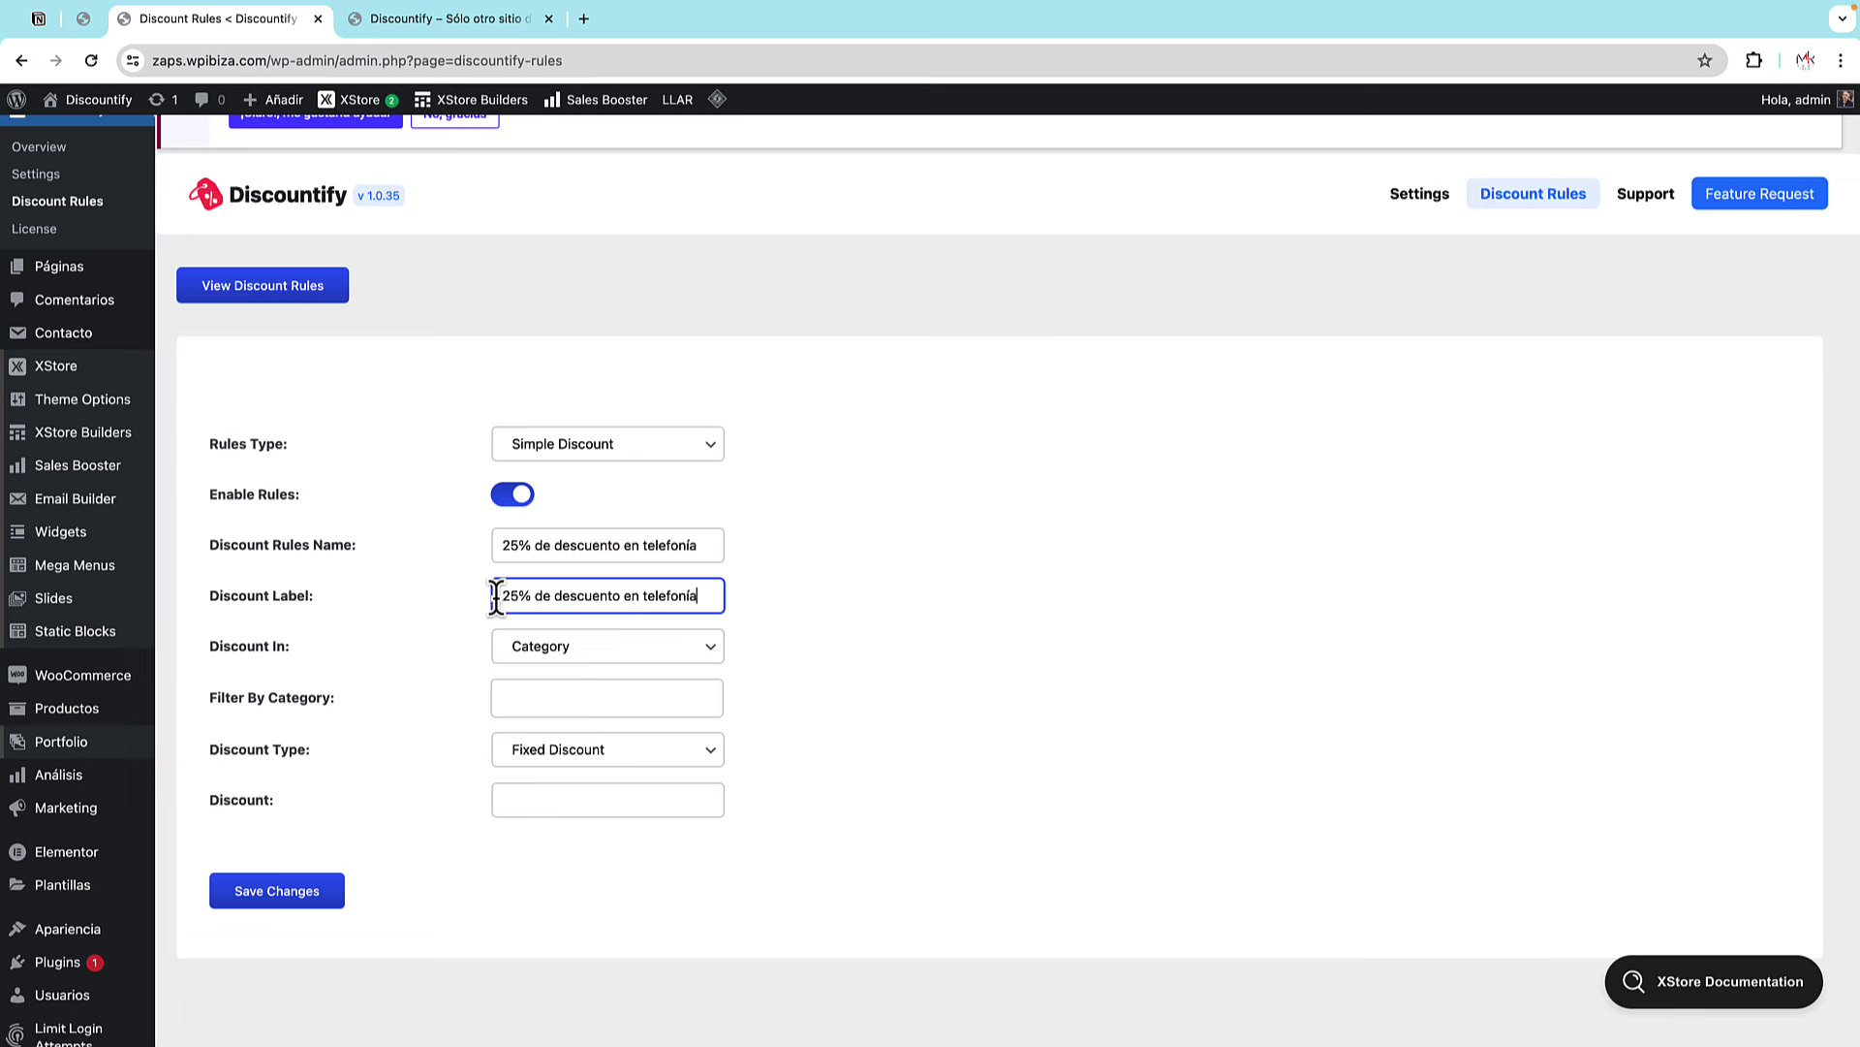
- Compare the category and product filter choices by switching the rule's scope to Product and back to Category
{"action": "left_click", "coordinate": [524, 699]}
{"action": "scroll", "coordinate": [625, 821], "scroll_direction": "down", "scroll_amount": 3}
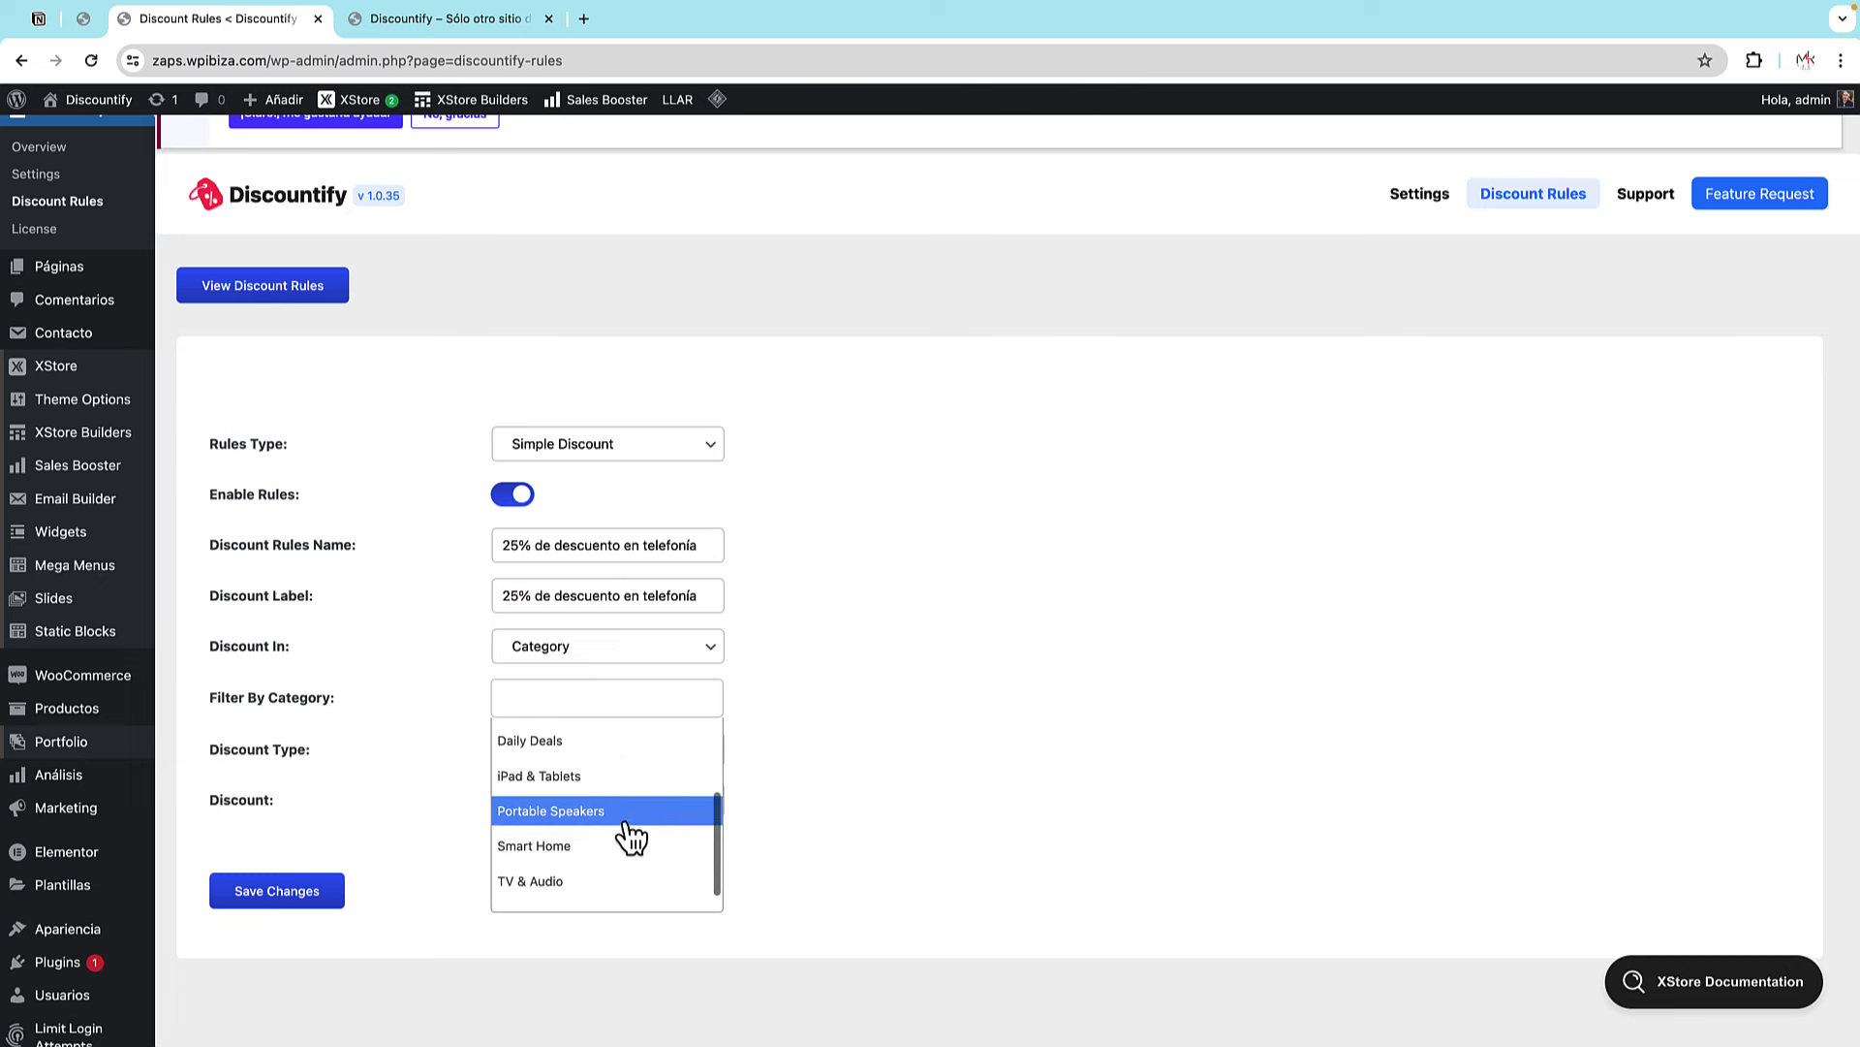
{"action": "scroll", "coordinate": [630, 824], "scroll_direction": "up", "scroll_amount": 2}
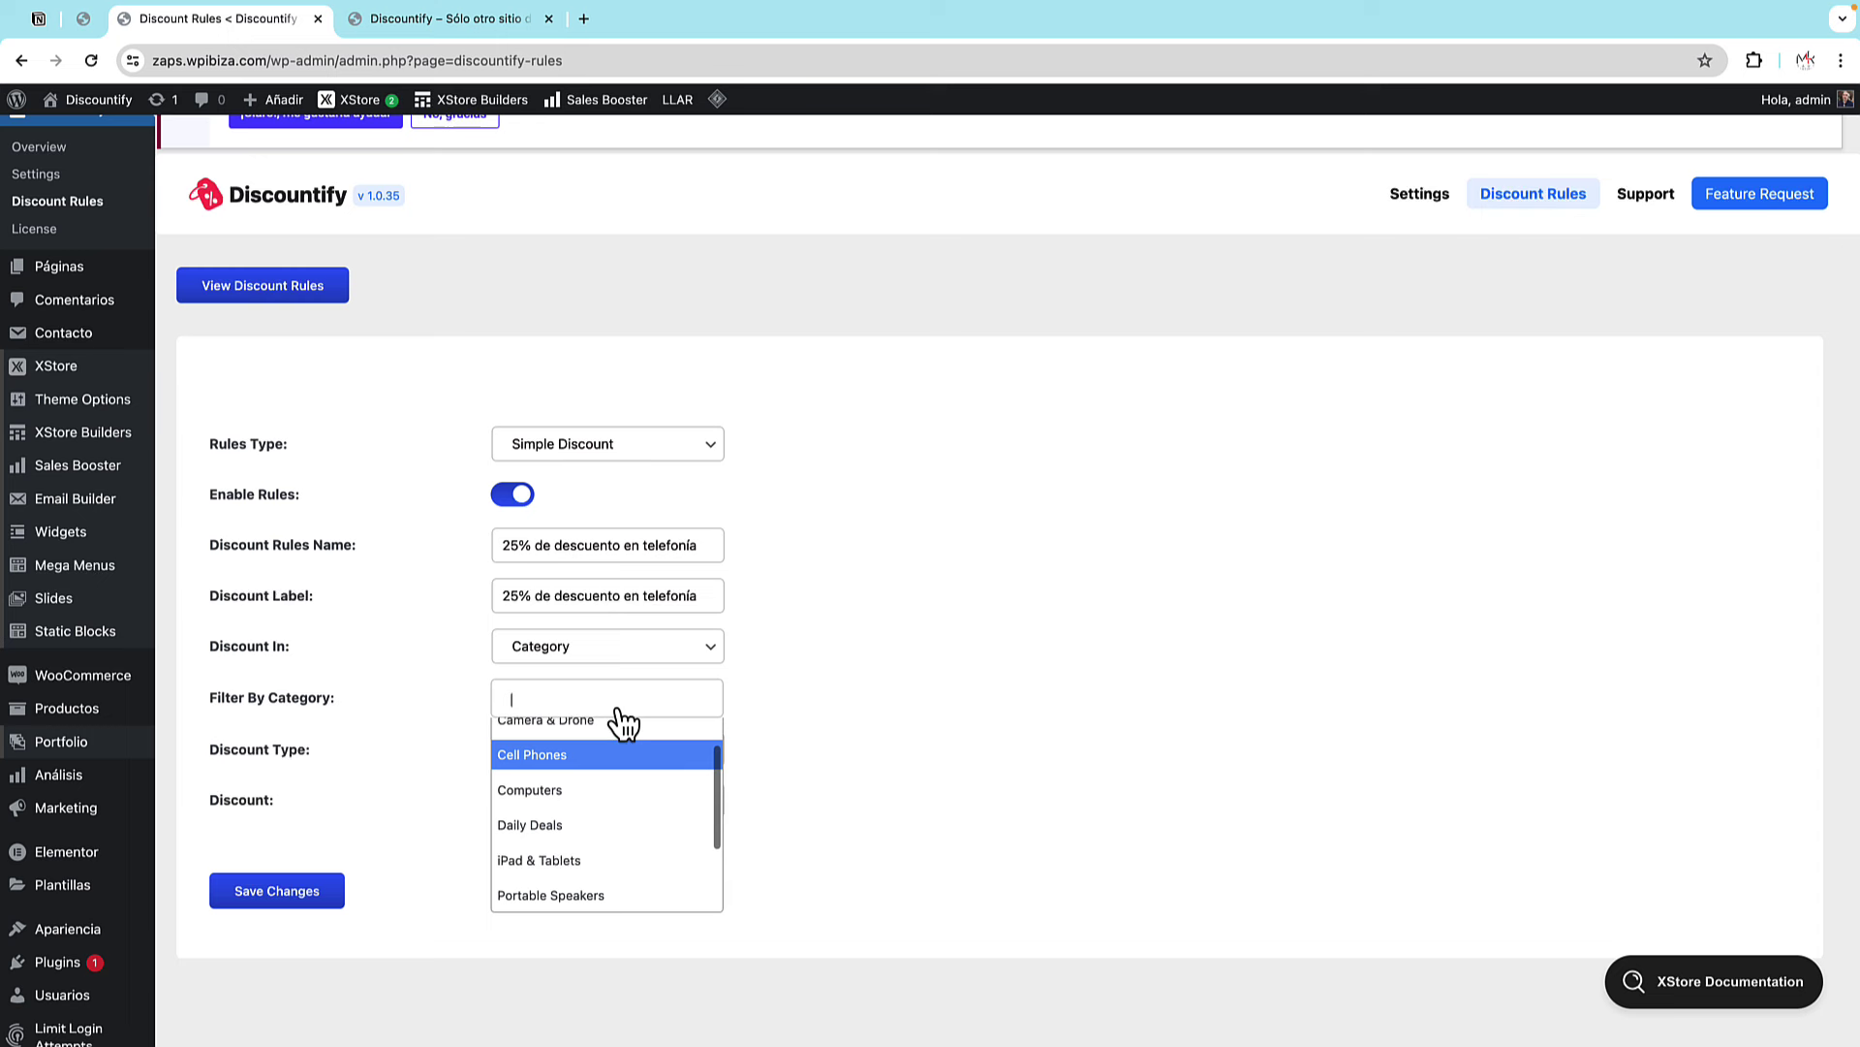
{"action": "left_click", "coordinate": [582, 649]}
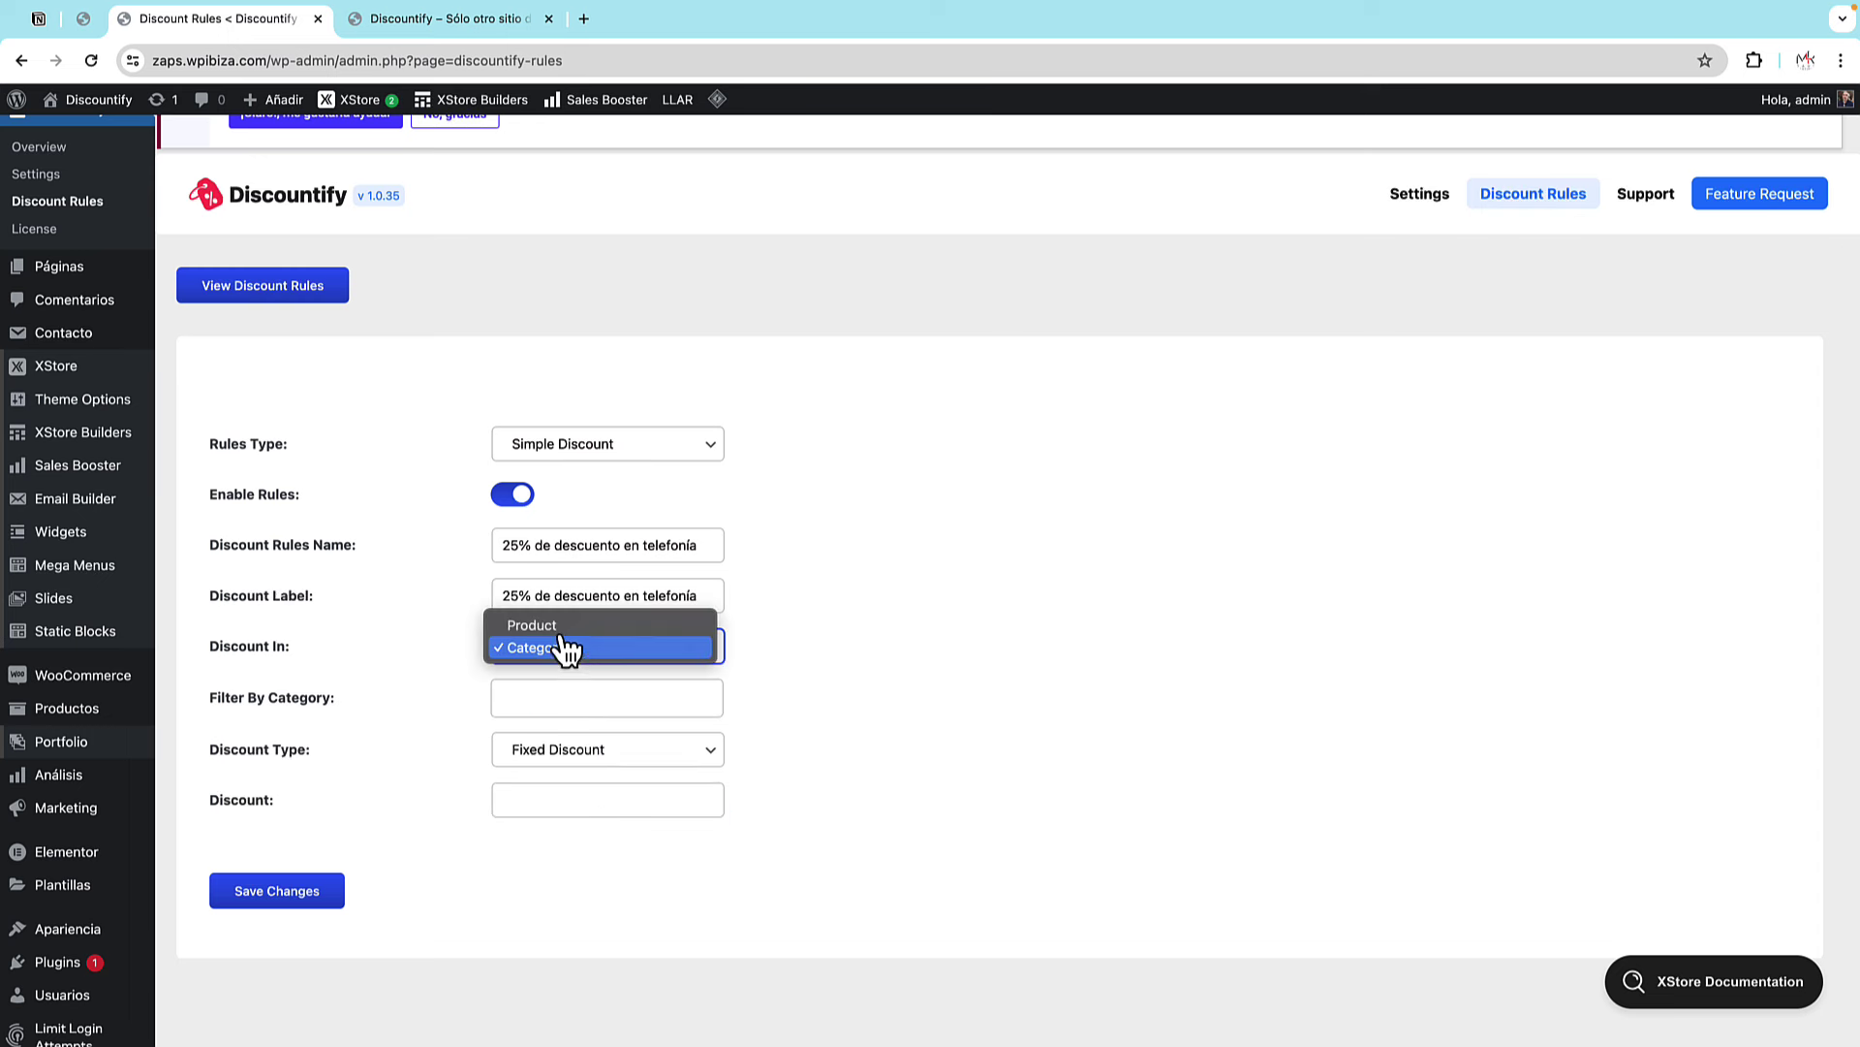
{"action": "left_click", "coordinate": [557, 625]}
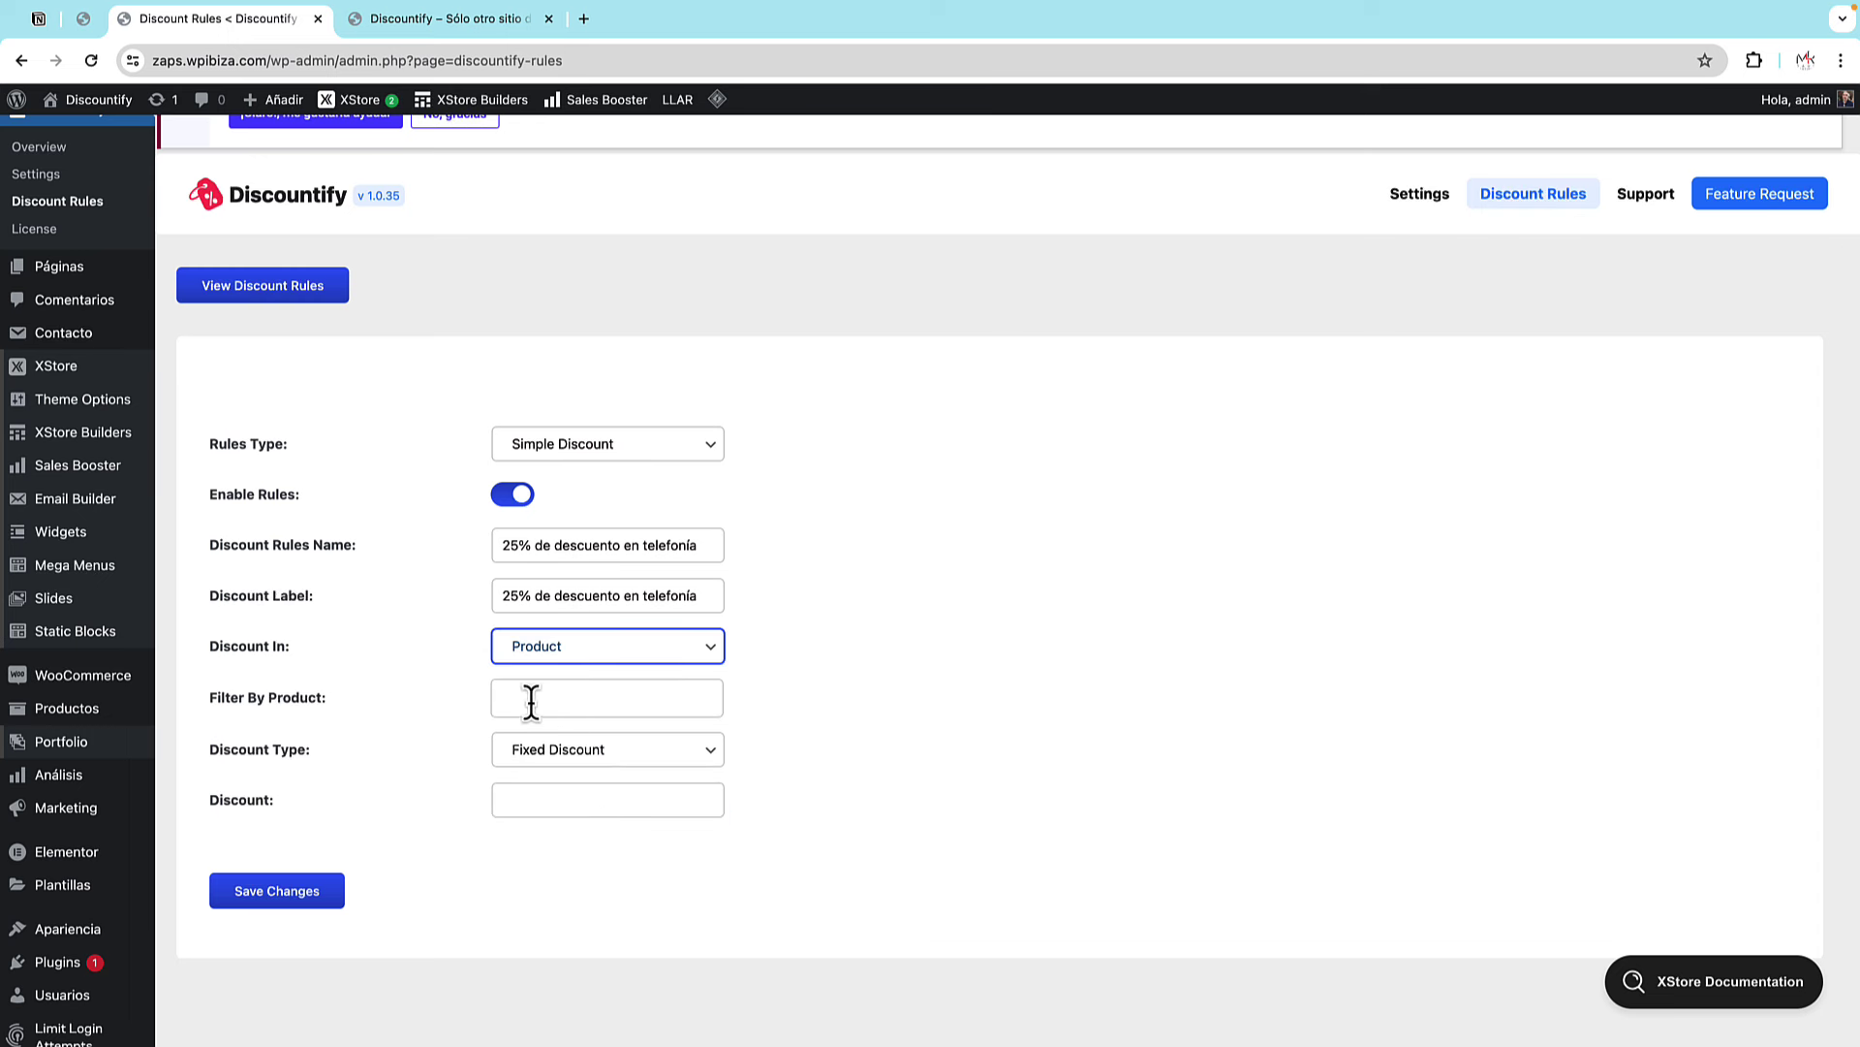
{"action": "left_click", "coordinate": [531, 698]}
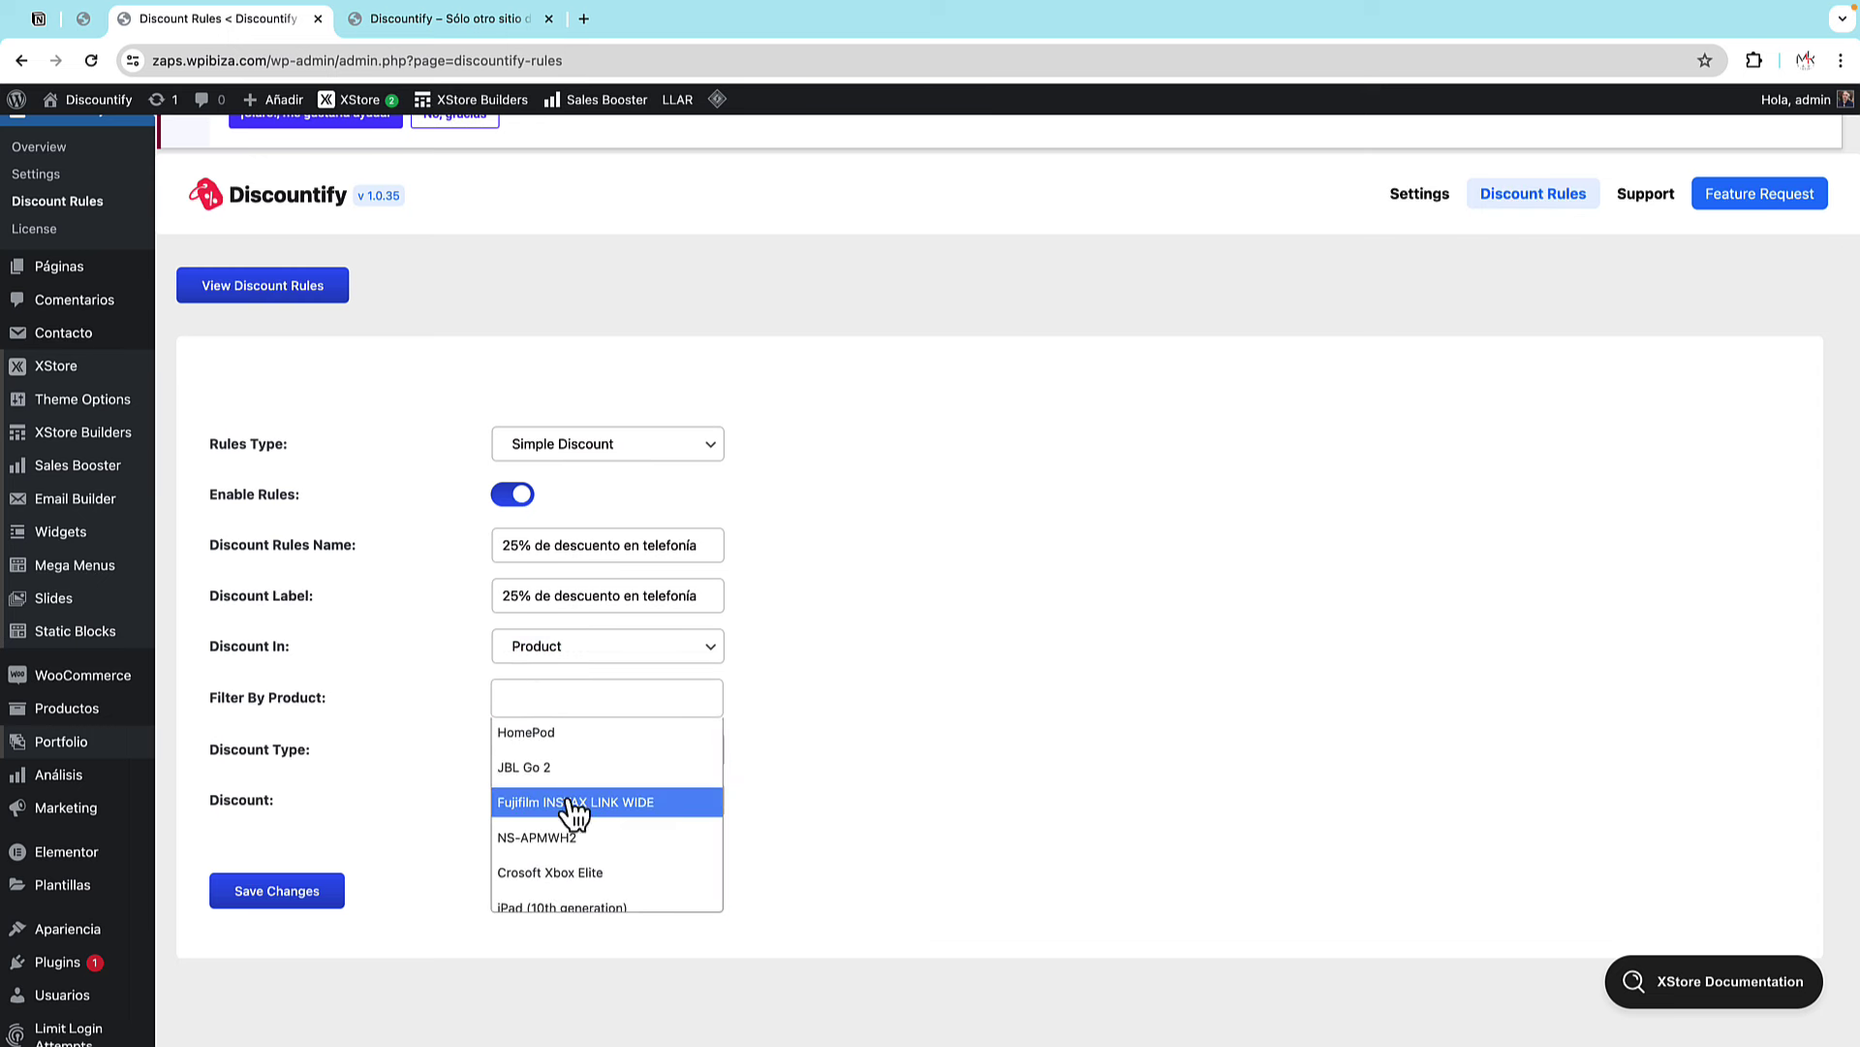
{"action": "left_click", "coordinate": [572, 657]}
{"action": "left_click", "coordinate": [562, 674]}
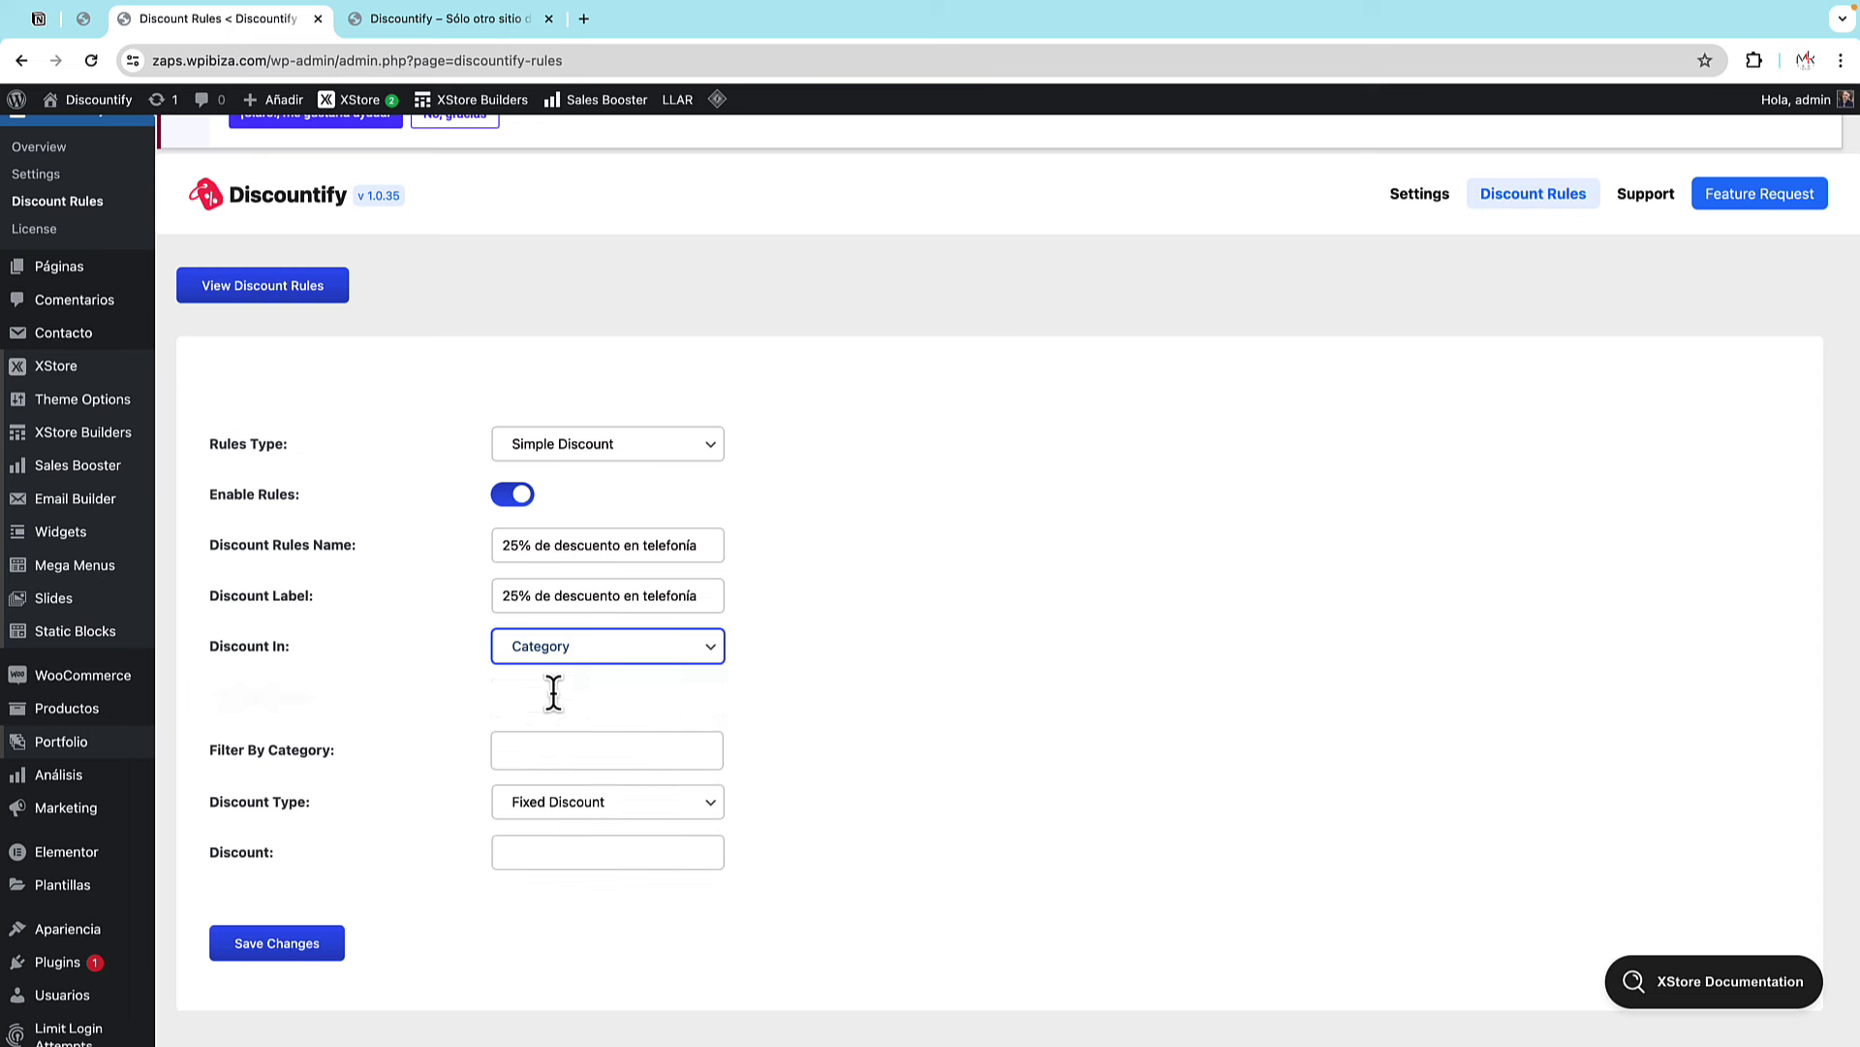
- Filter the discount rule to the Cell Phones category
{"action": "left_click", "coordinate": [553, 697]}
{"action": "scroll", "coordinate": [590, 804], "scroll_direction": "down", "scroll_amount": 3}
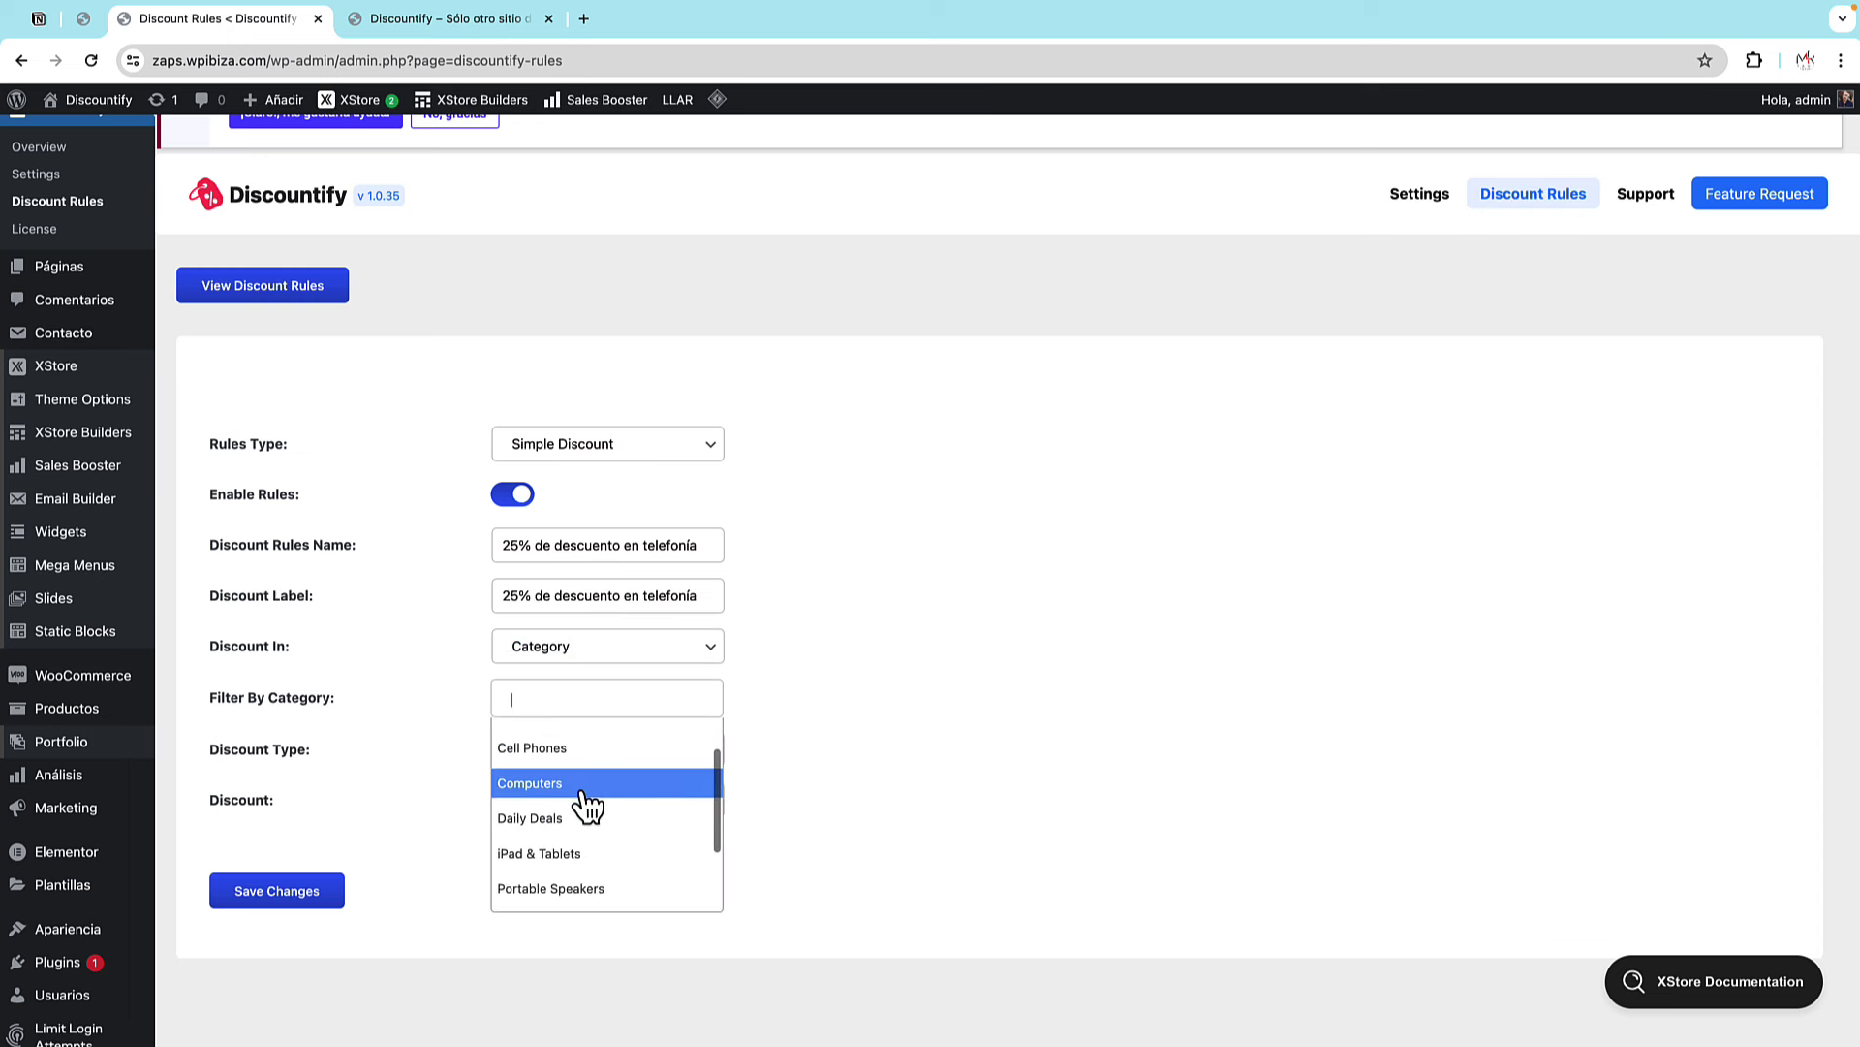
{"action": "left_click", "coordinate": [554, 729]}
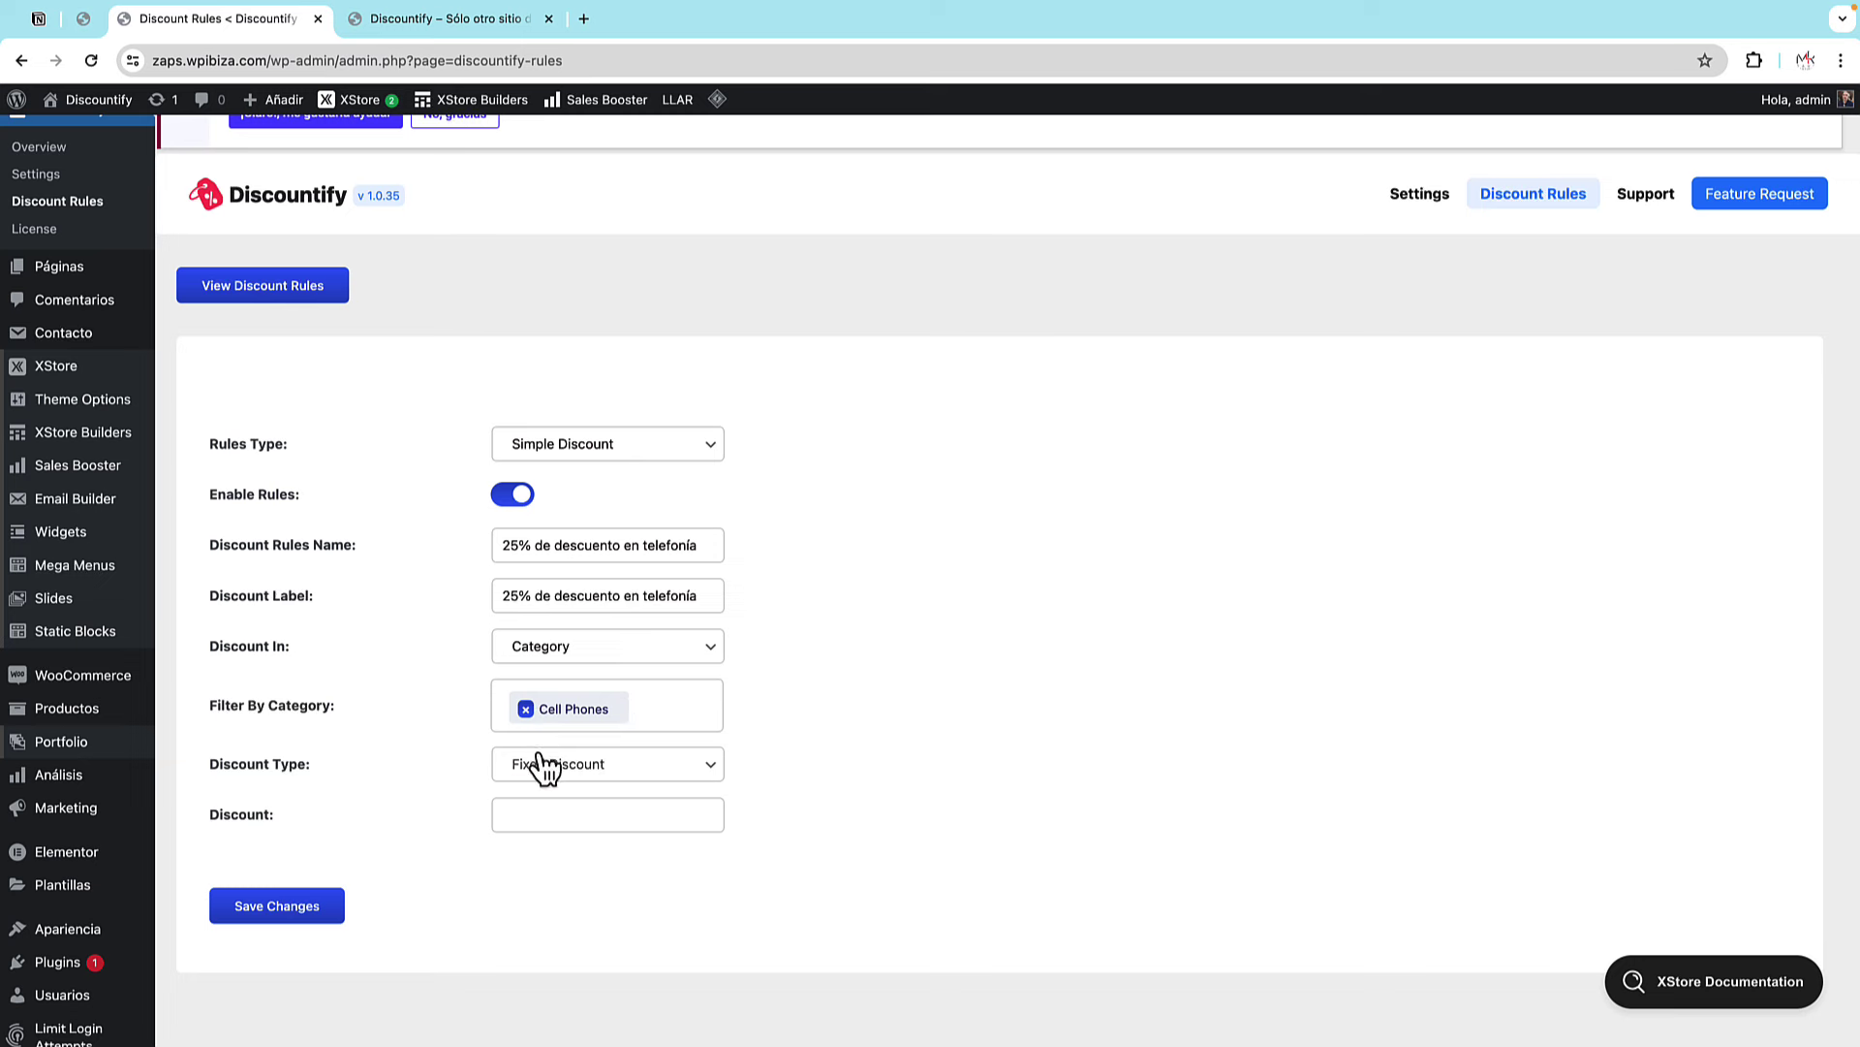
- Set the rule's discount type to Percentage Discount with a value of 25, and save the rule
{"action": "left_click", "coordinate": [674, 707]}
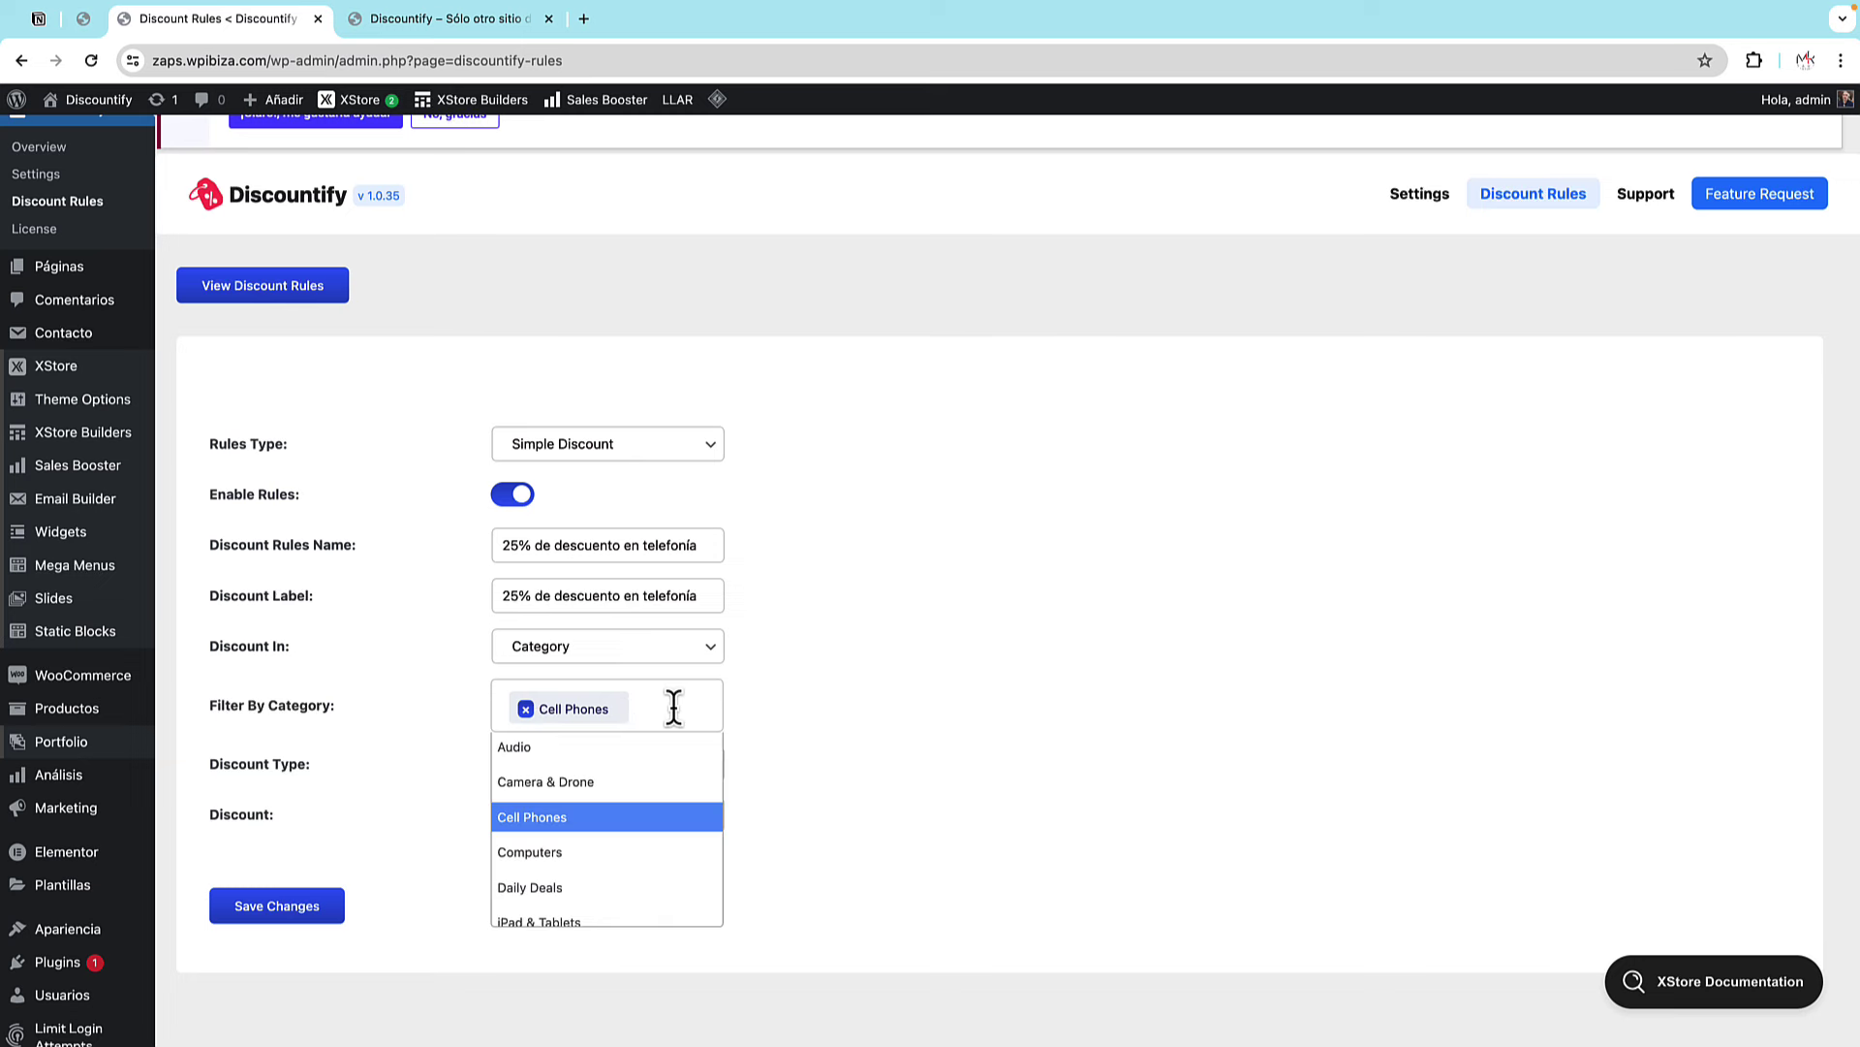
{"action": "left_click", "coordinate": [323, 767]}
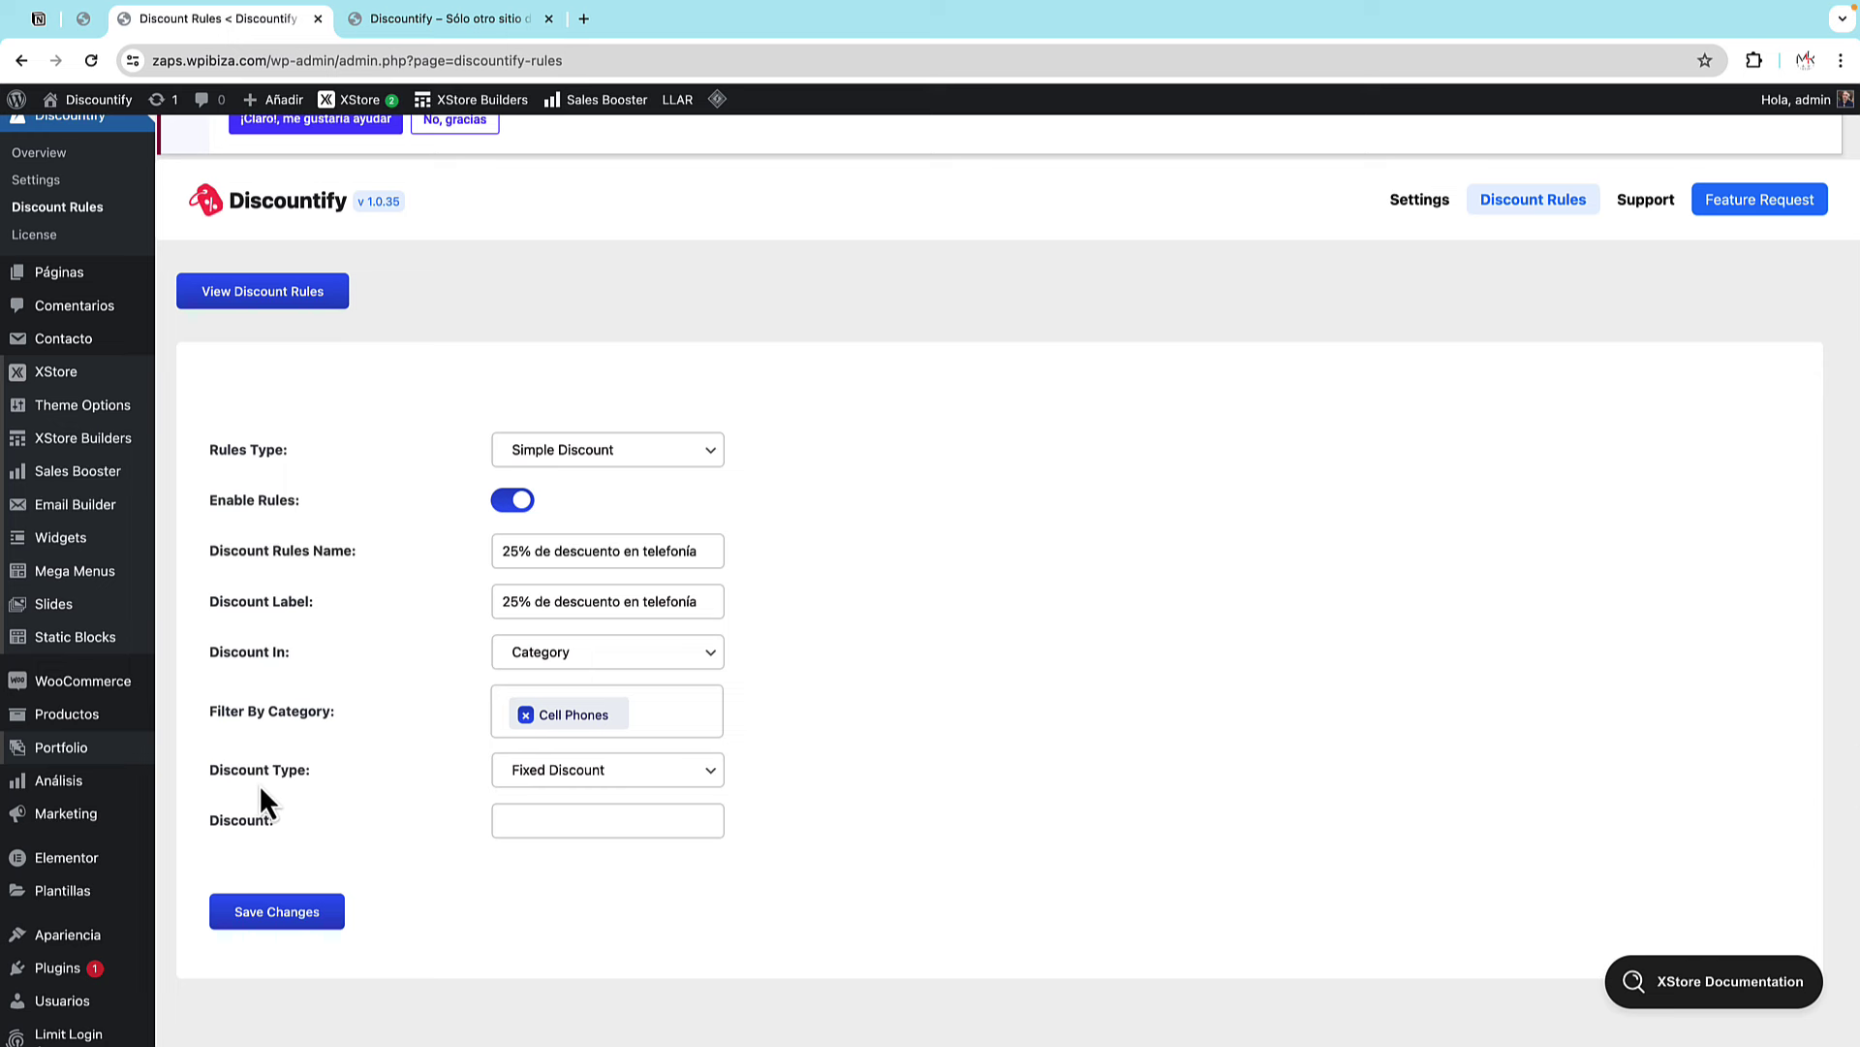
{"action": "left_click", "coordinate": [553, 785]}
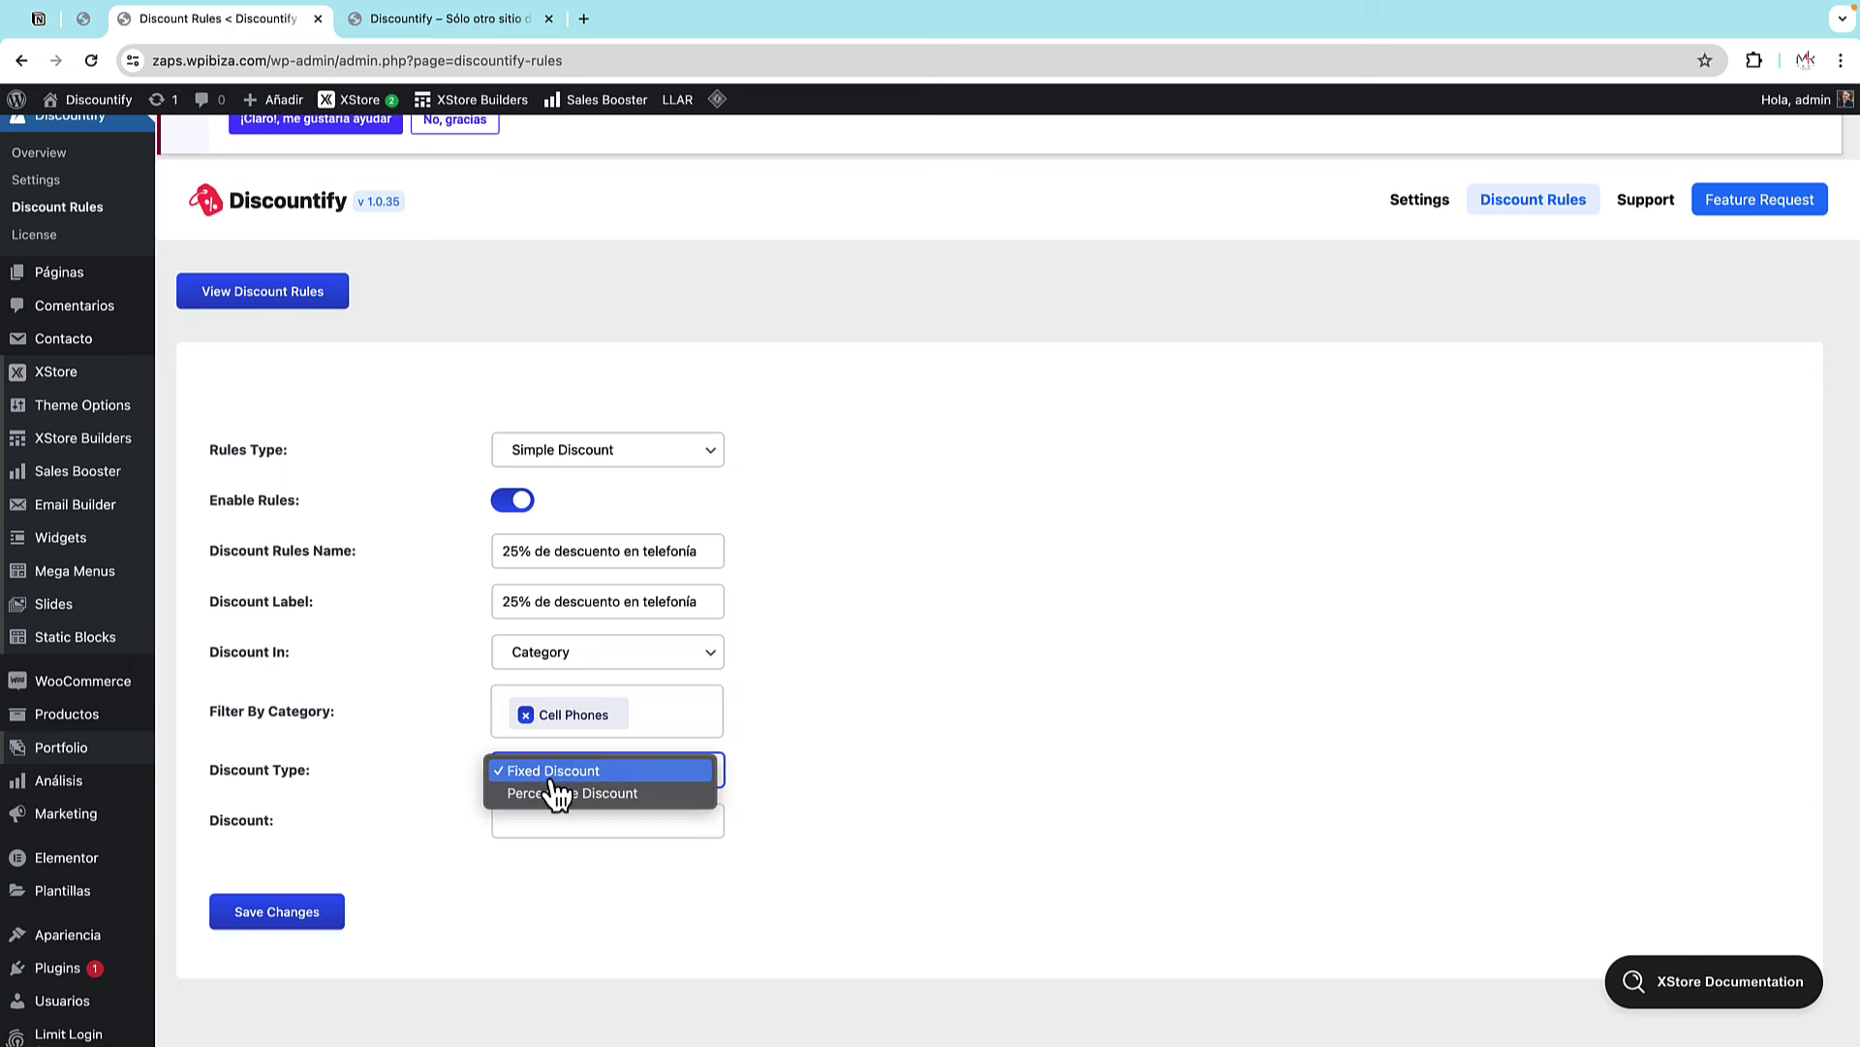
{"action": "left_click", "coordinate": [556, 795]}
{"action": "left_click", "coordinate": [559, 820]}
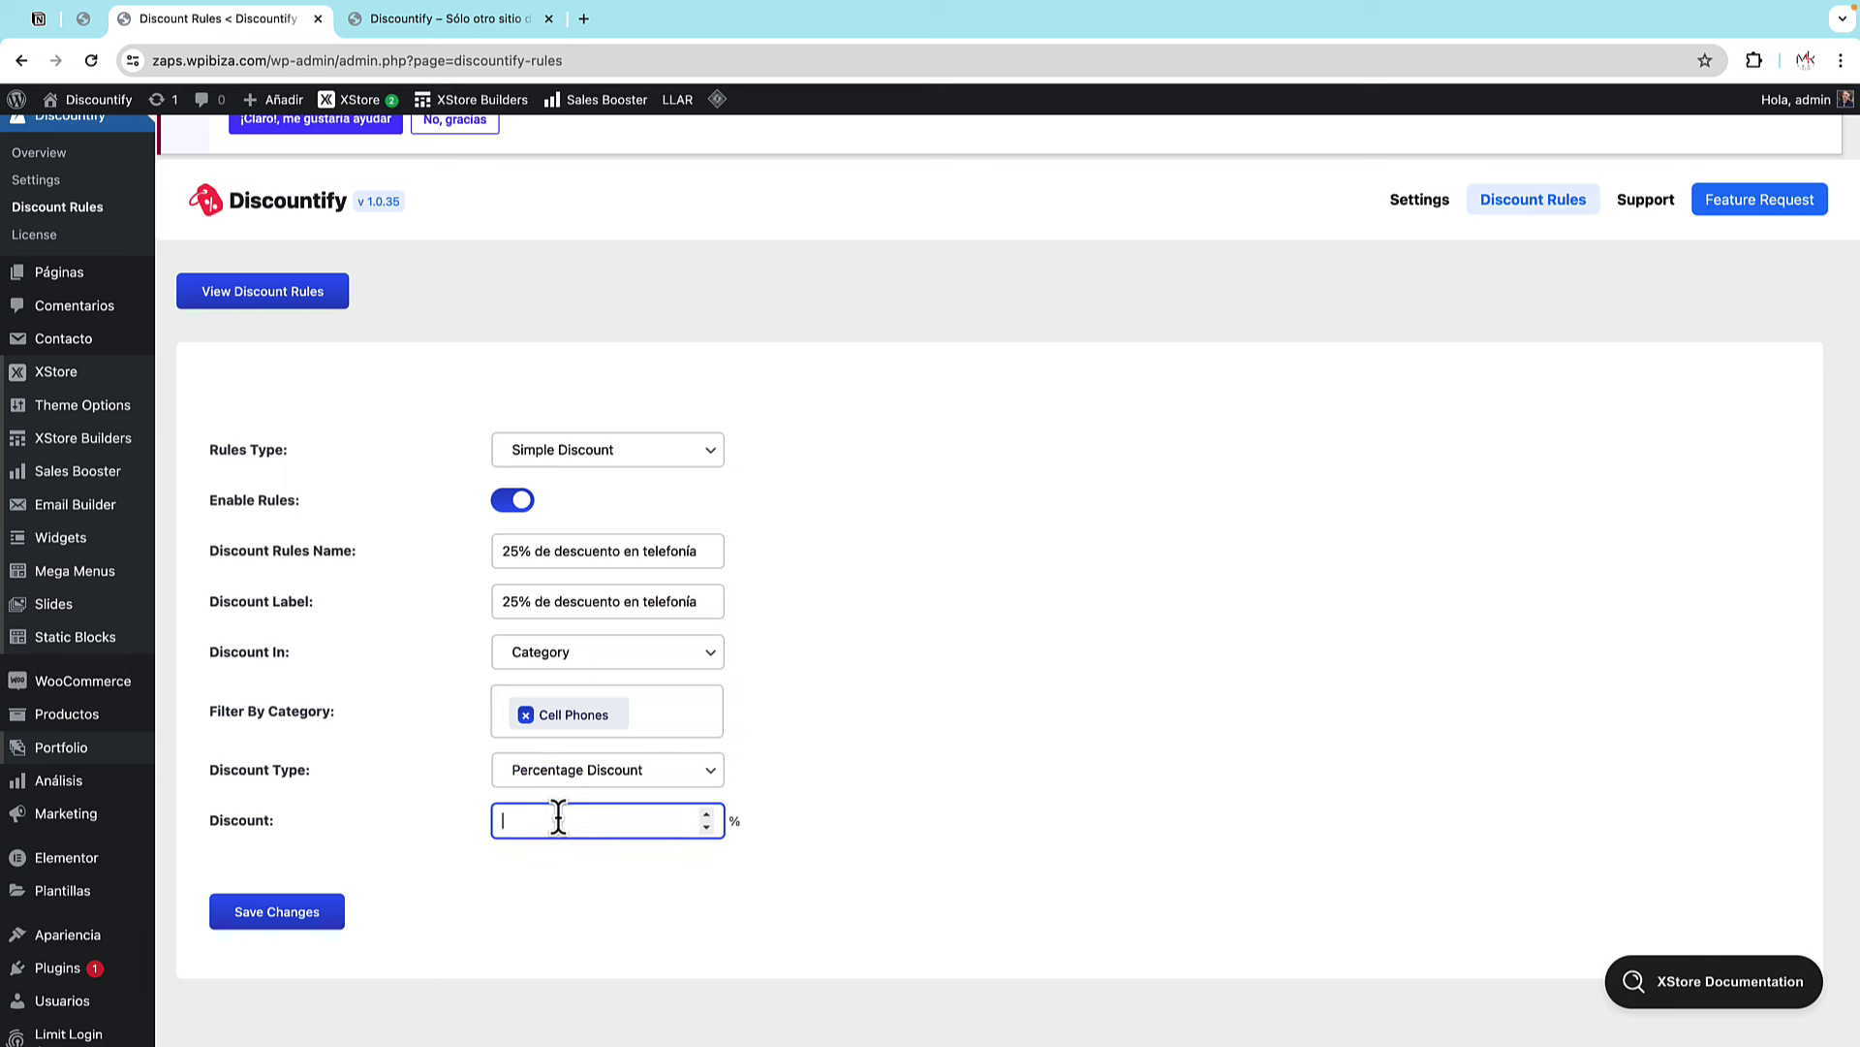
{"action": "type", "text": "25"}
{"action": "left_click", "coordinate": [659, 792]}
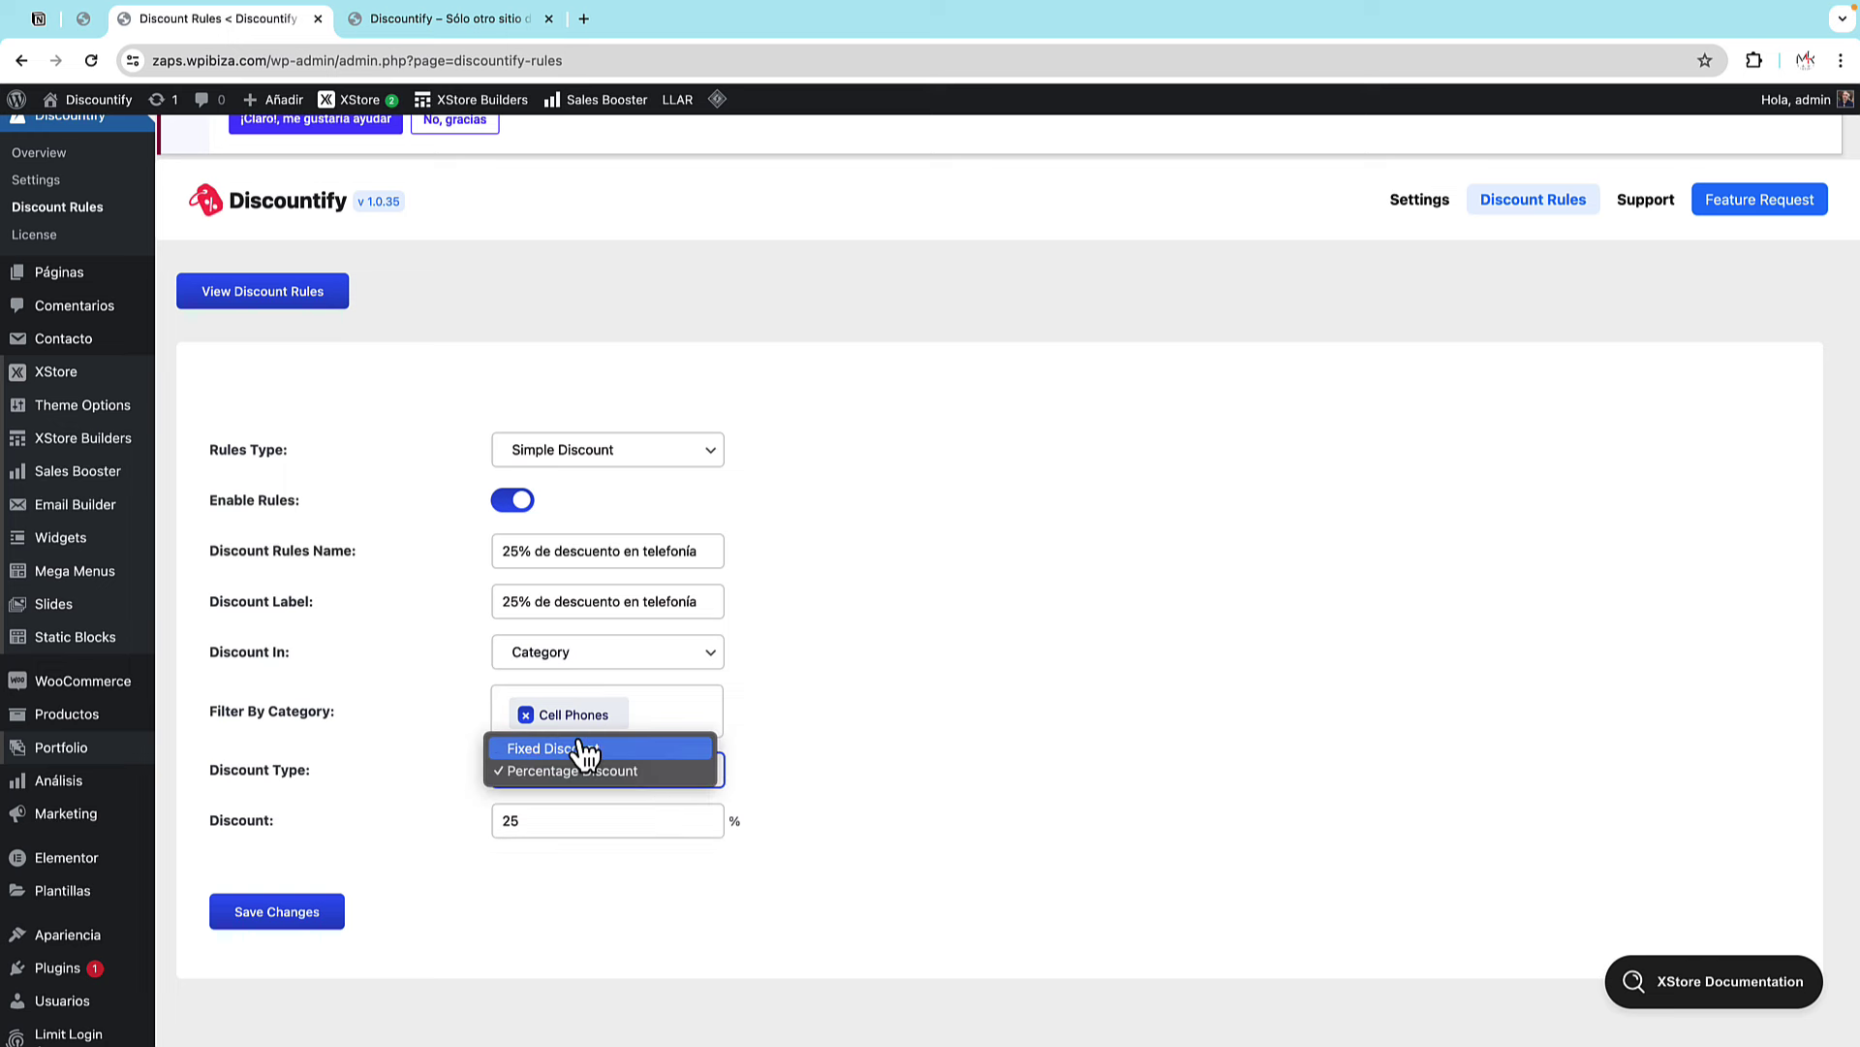
{"action": "left_click", "coordinate": [583, 772]}
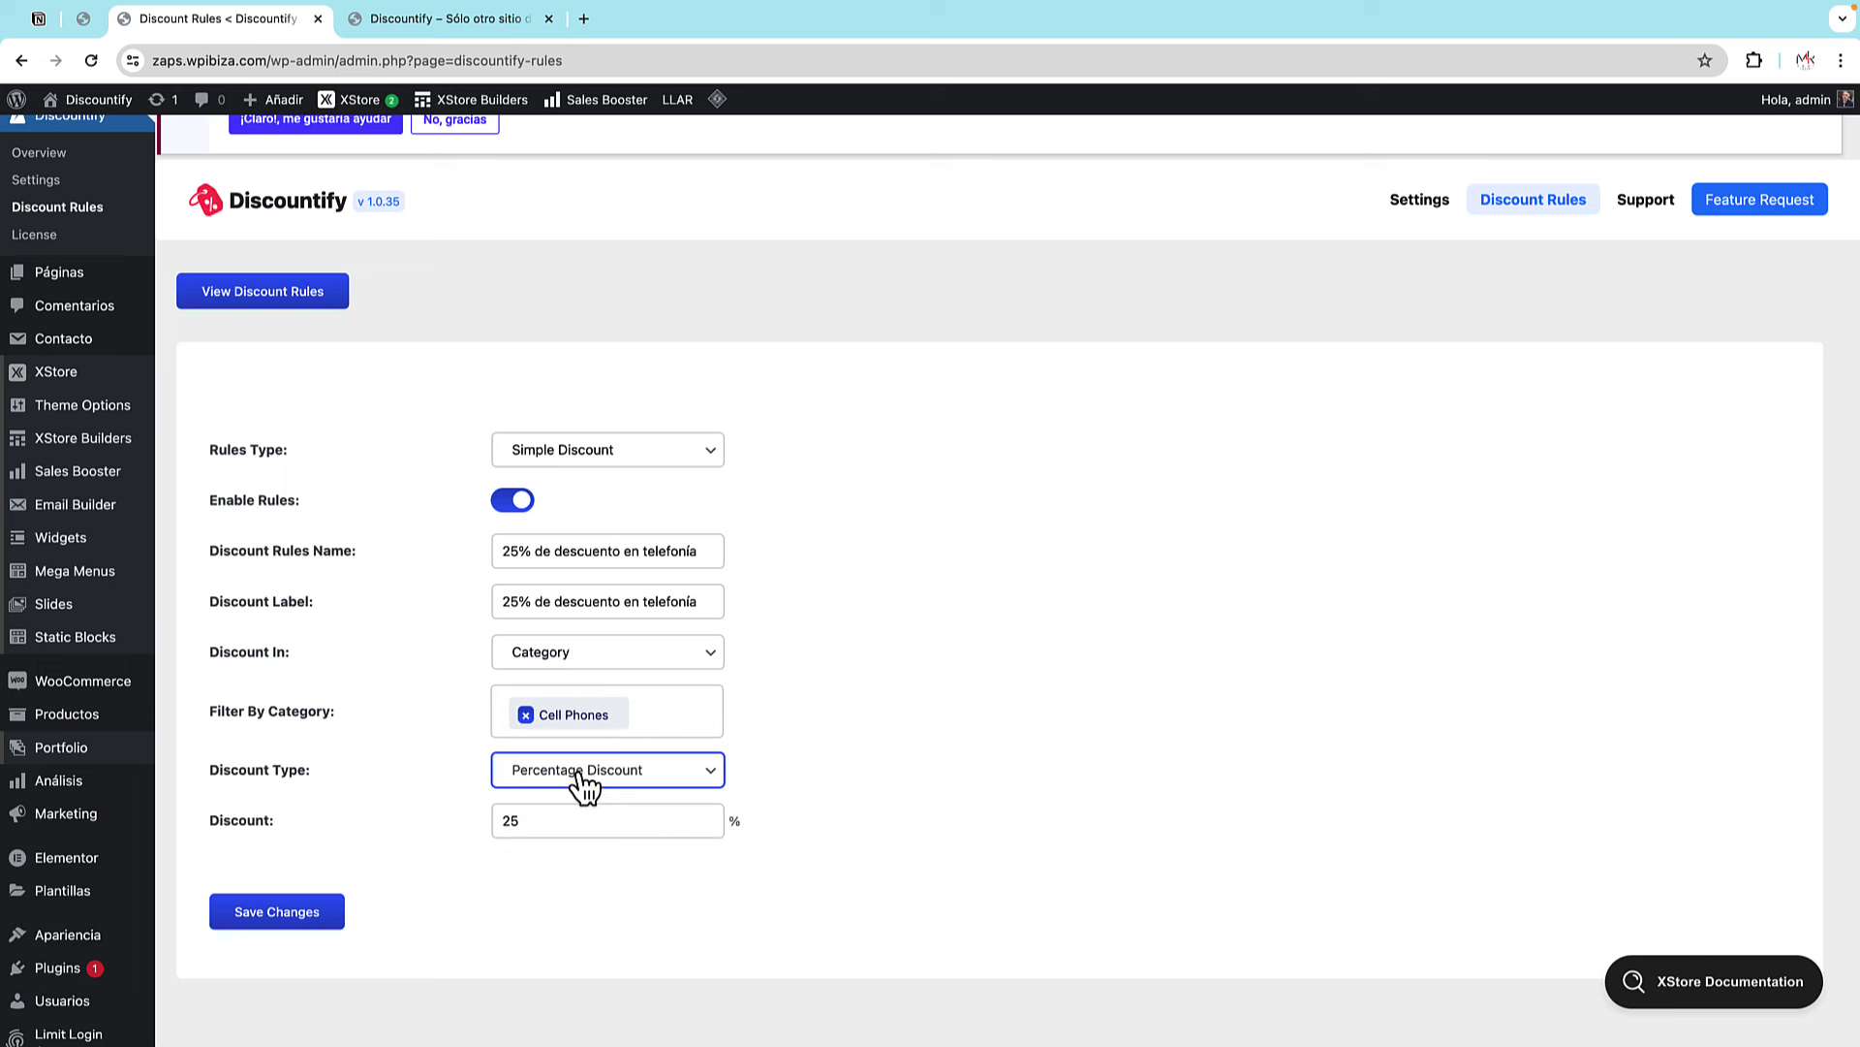
{"action": "left_click", "coordinate": [312, 925]}
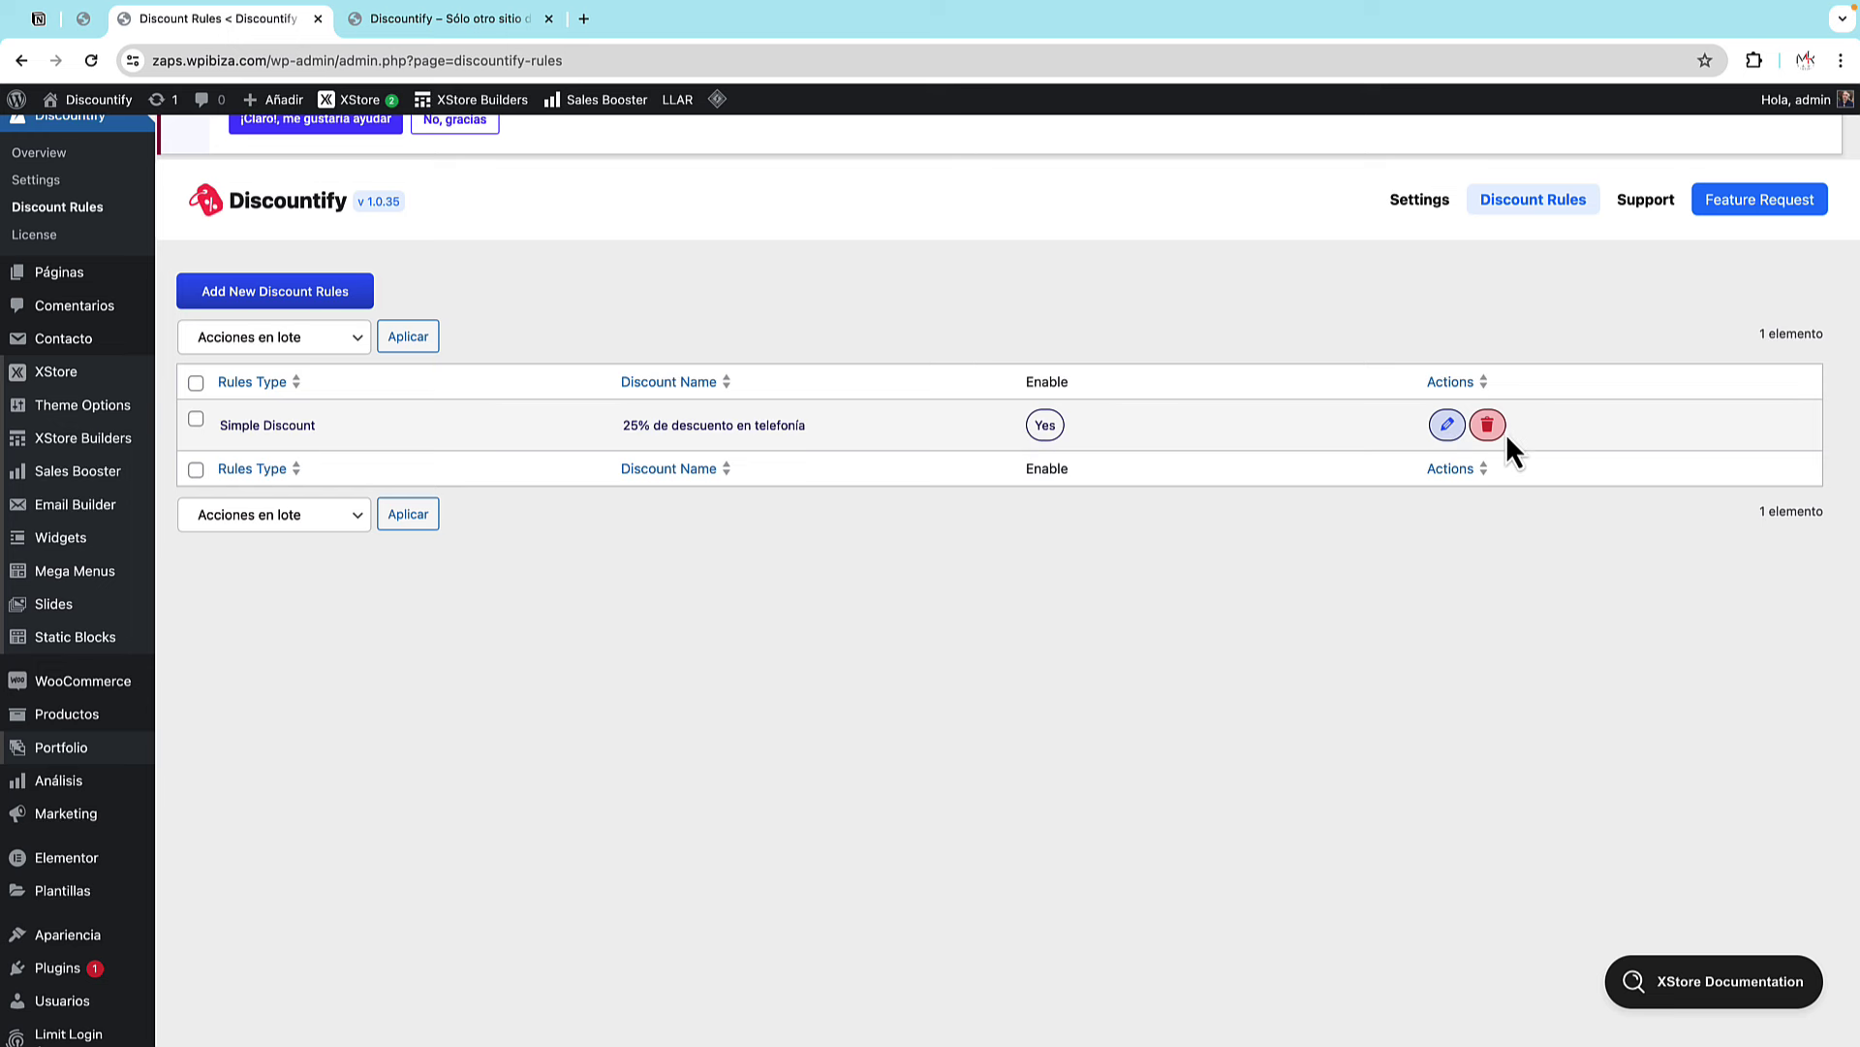
- In the storefront, open the Cell Phones category, view the iPhone 14 product page, and go back
{"action": "left_click", "coordinate": [475, 26]}
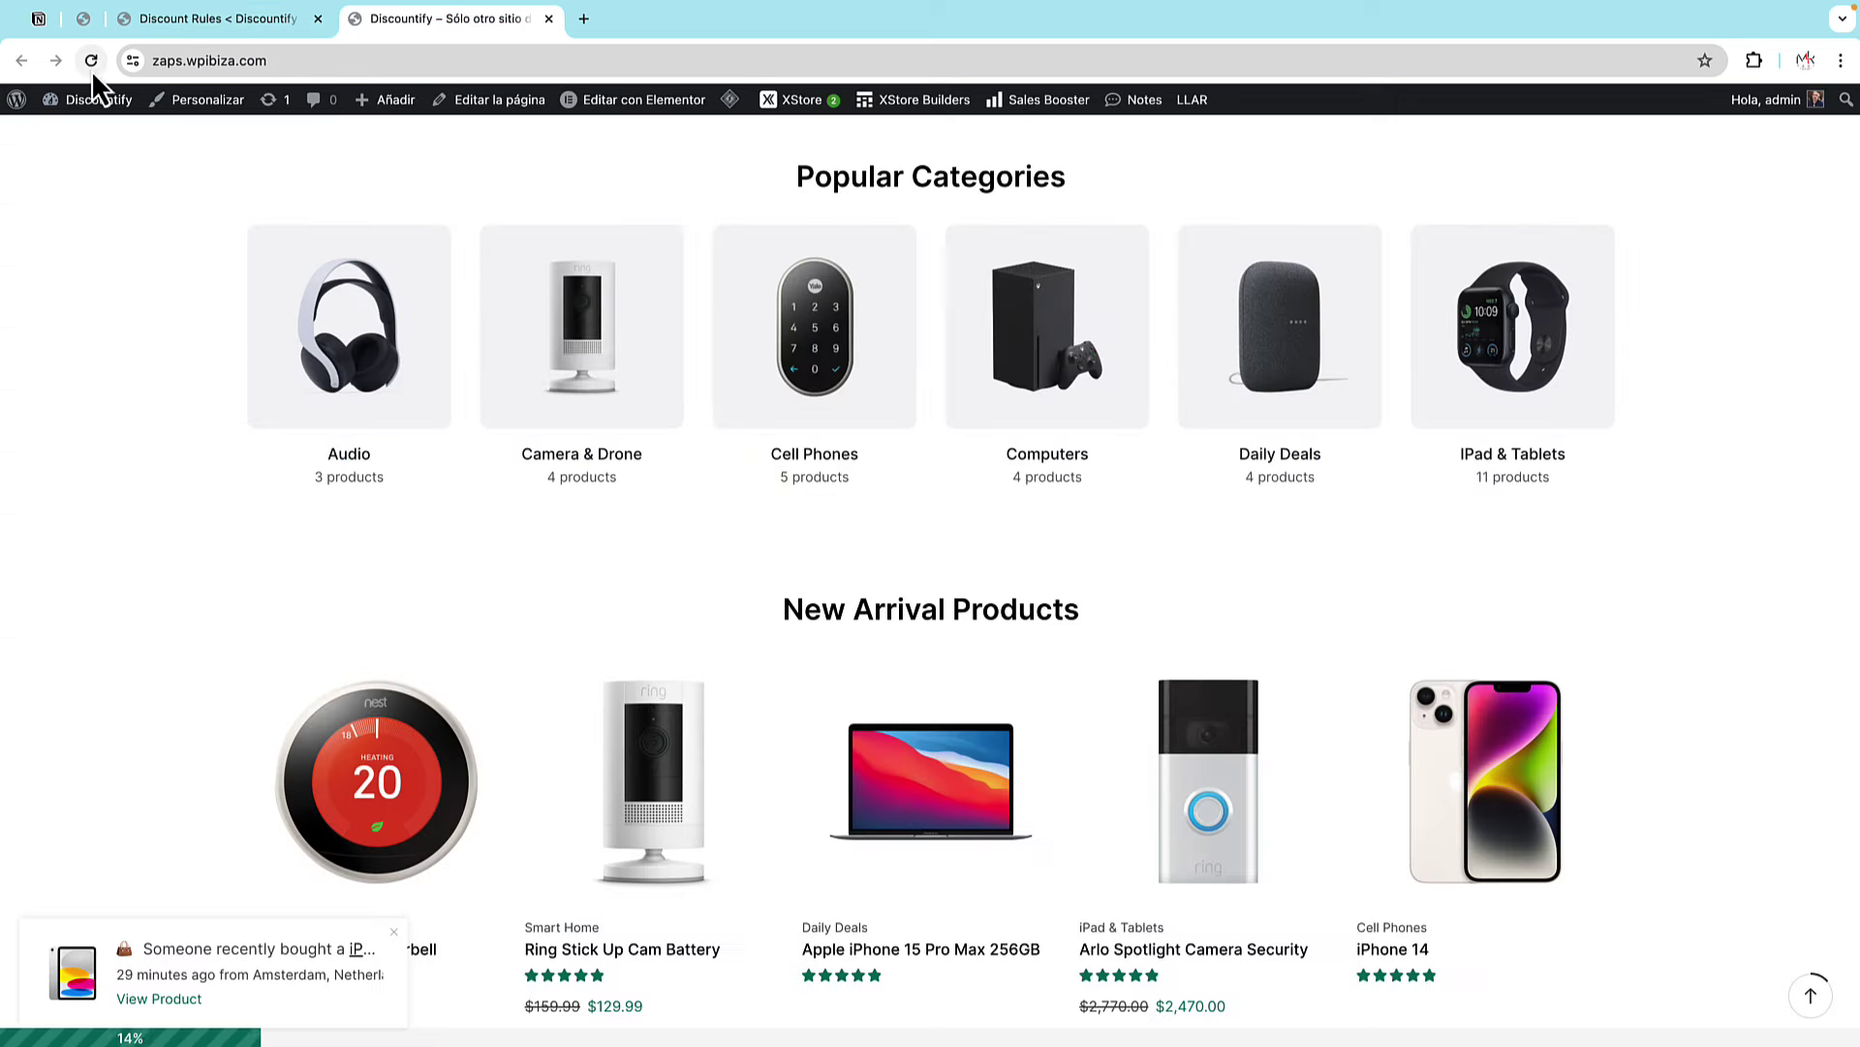
{"action": "left_click", "coordinate": [801, 365]}
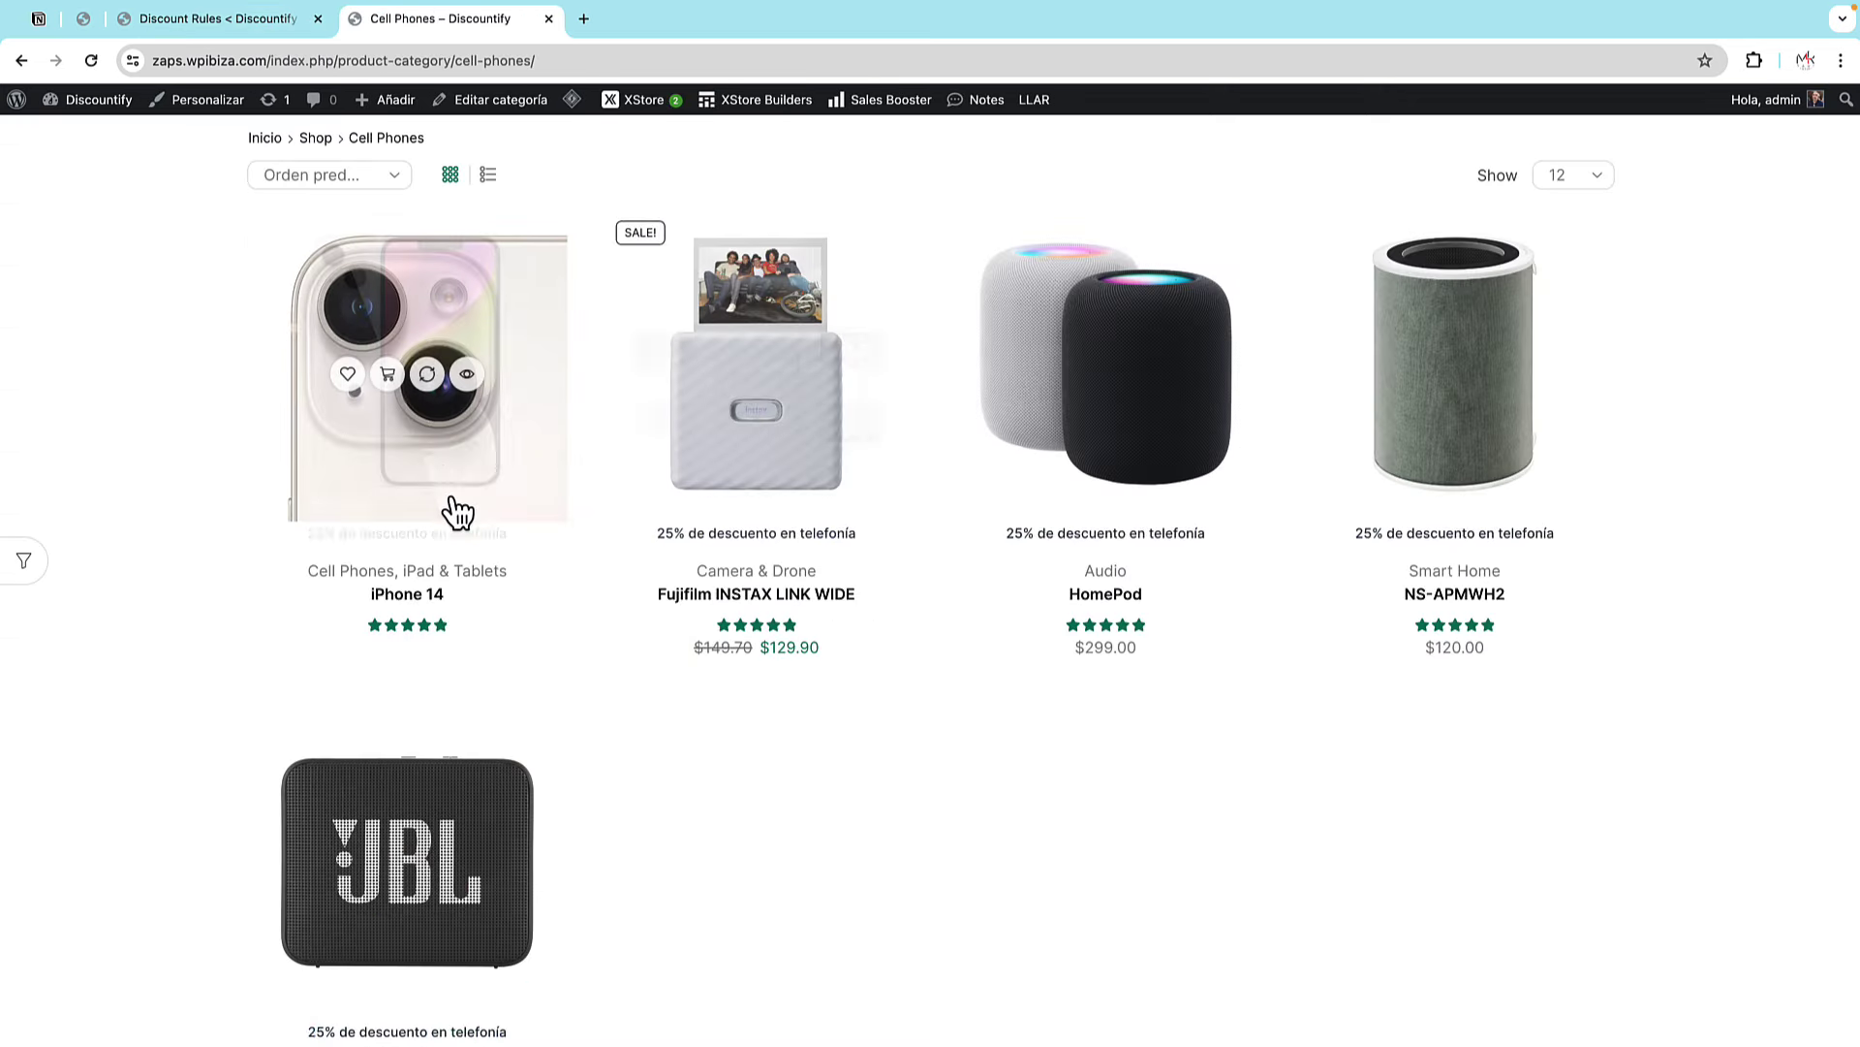
{"action": "left_click", "coordinate": [444, 482]}
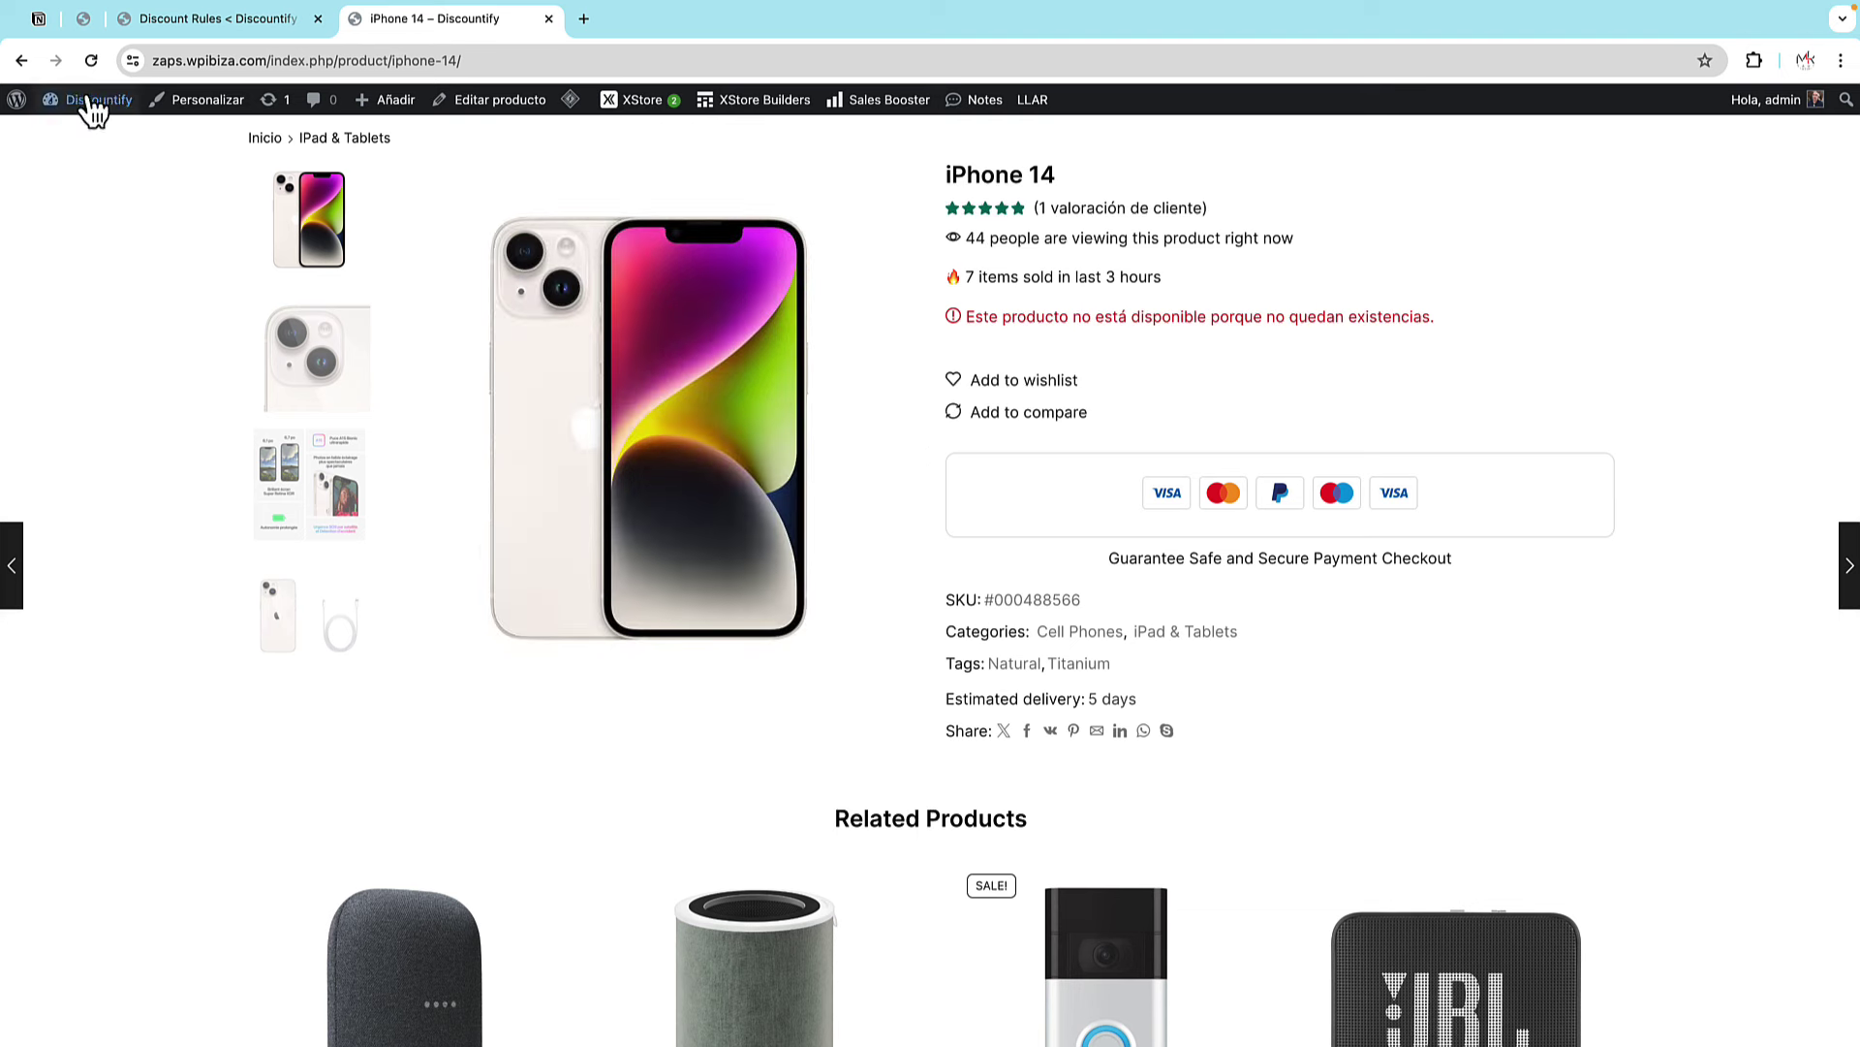
{"action": "left_click", "coordinate": [22, 62]}
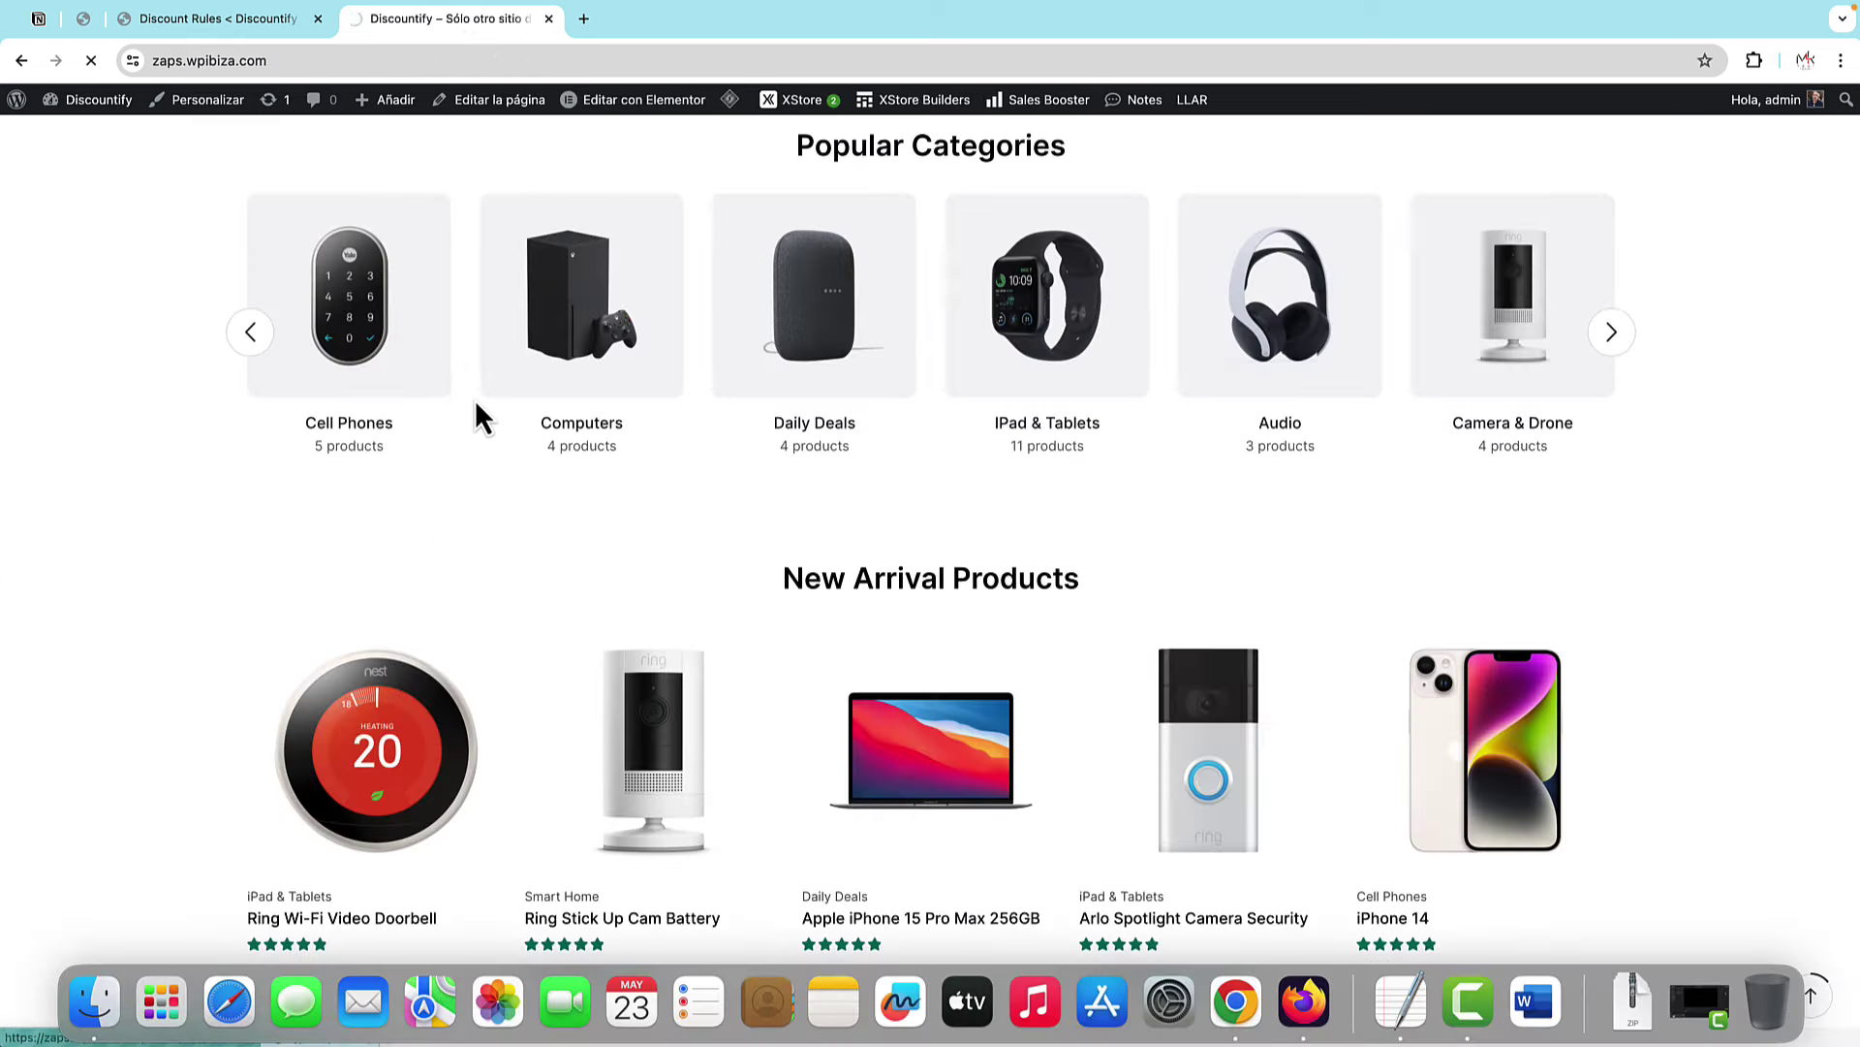
- Open the Fujifilm INSTAX LINK WIDE product from the Cell Phones category and raise its purchase quantity by one
{"action": "left_click", "coordinate": [475, 407]}
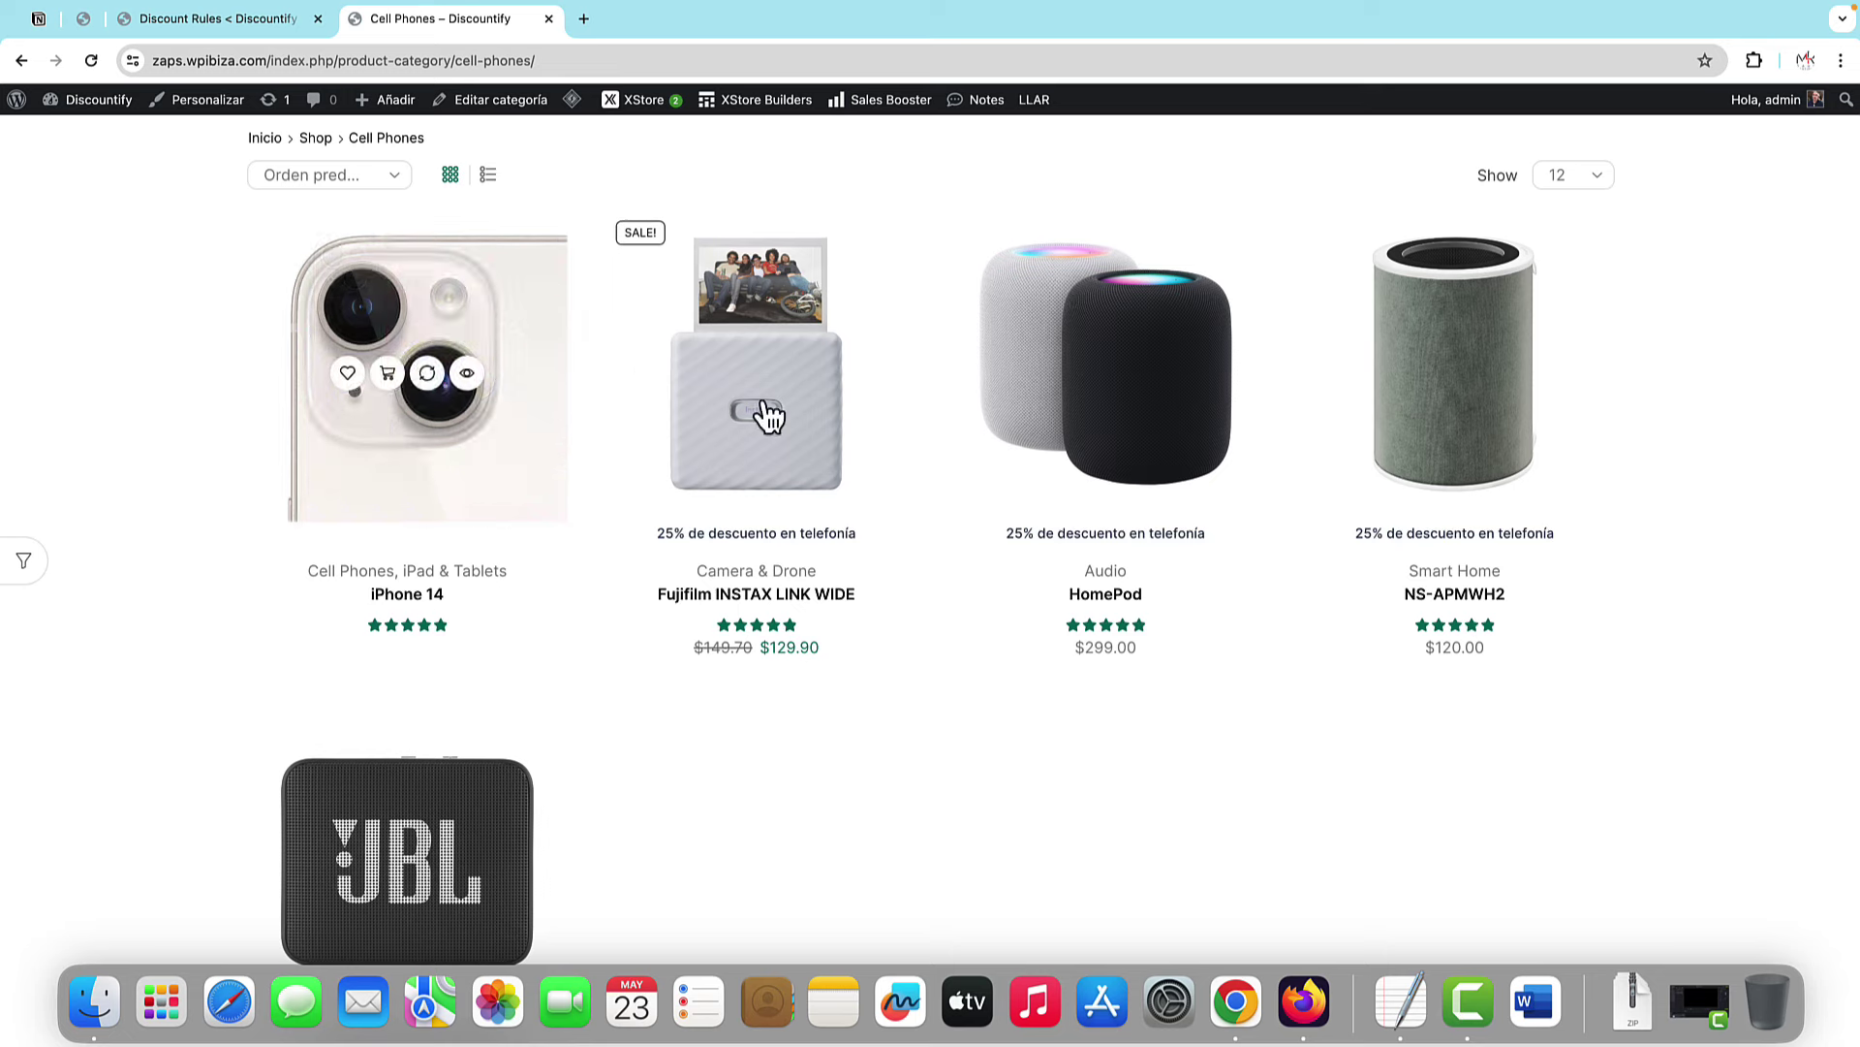
{"action": "scroll", "coordinate": [974, 521], "scroll_direction": "down", "scroll_amount": 3}
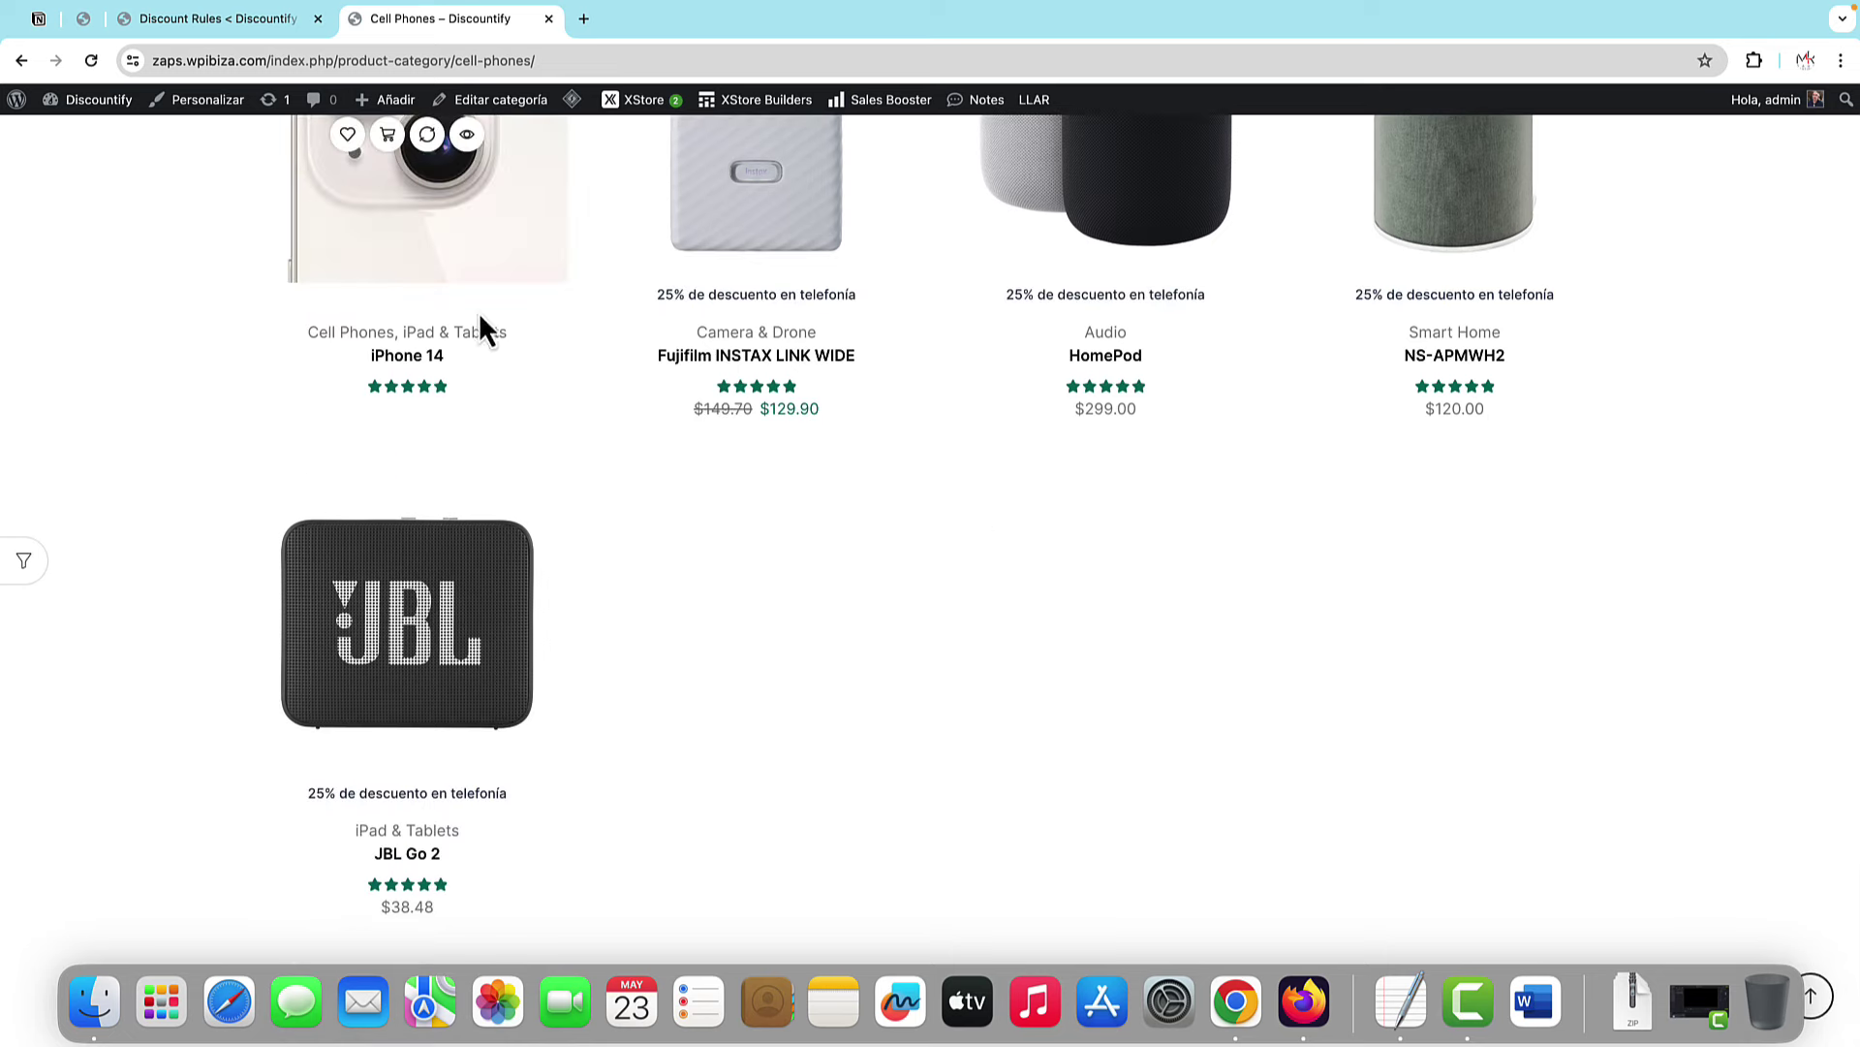
{"action": "scroll", "coordinate": [792, 369], "scroll_direction": "up", "scroll_amount": 2}
{"action": "scroll", "coordinate": [792, 370], "scroll_direction": "up", "scroll_amount": 1}
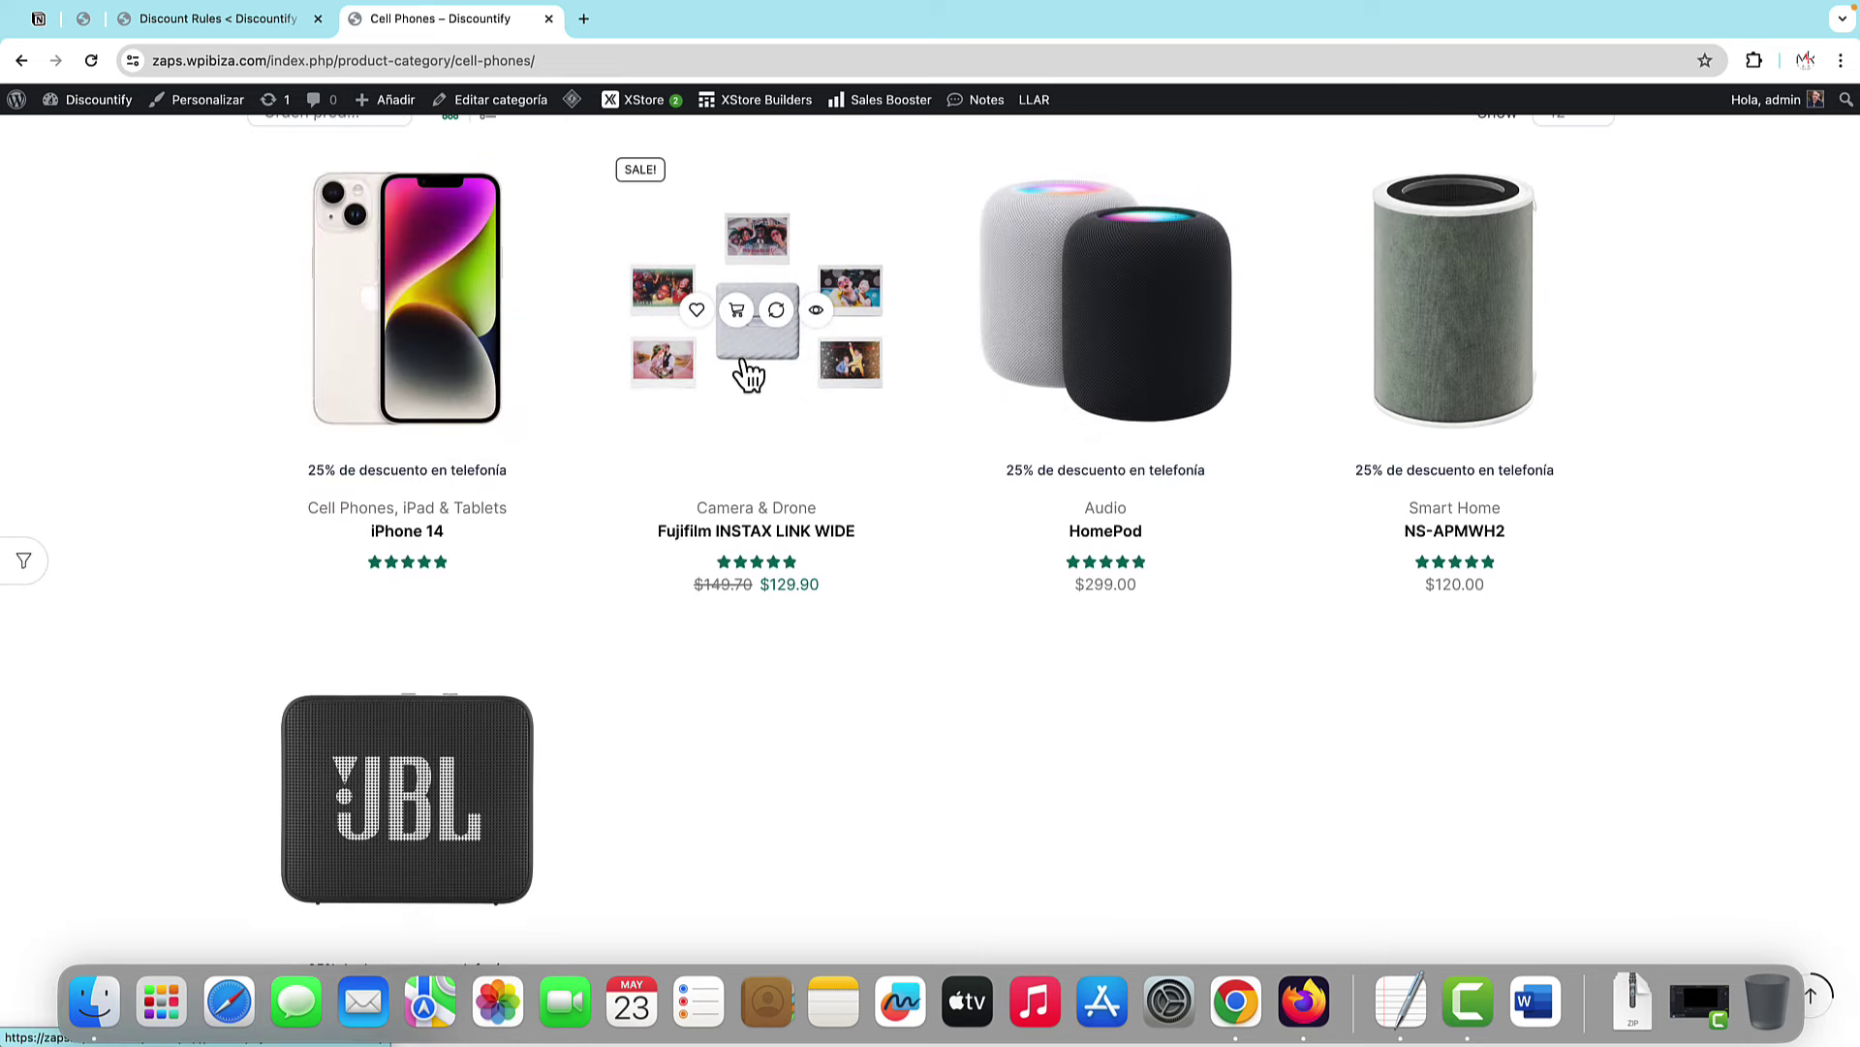
{"action": "left_click", "coordinate": [752, 395]}
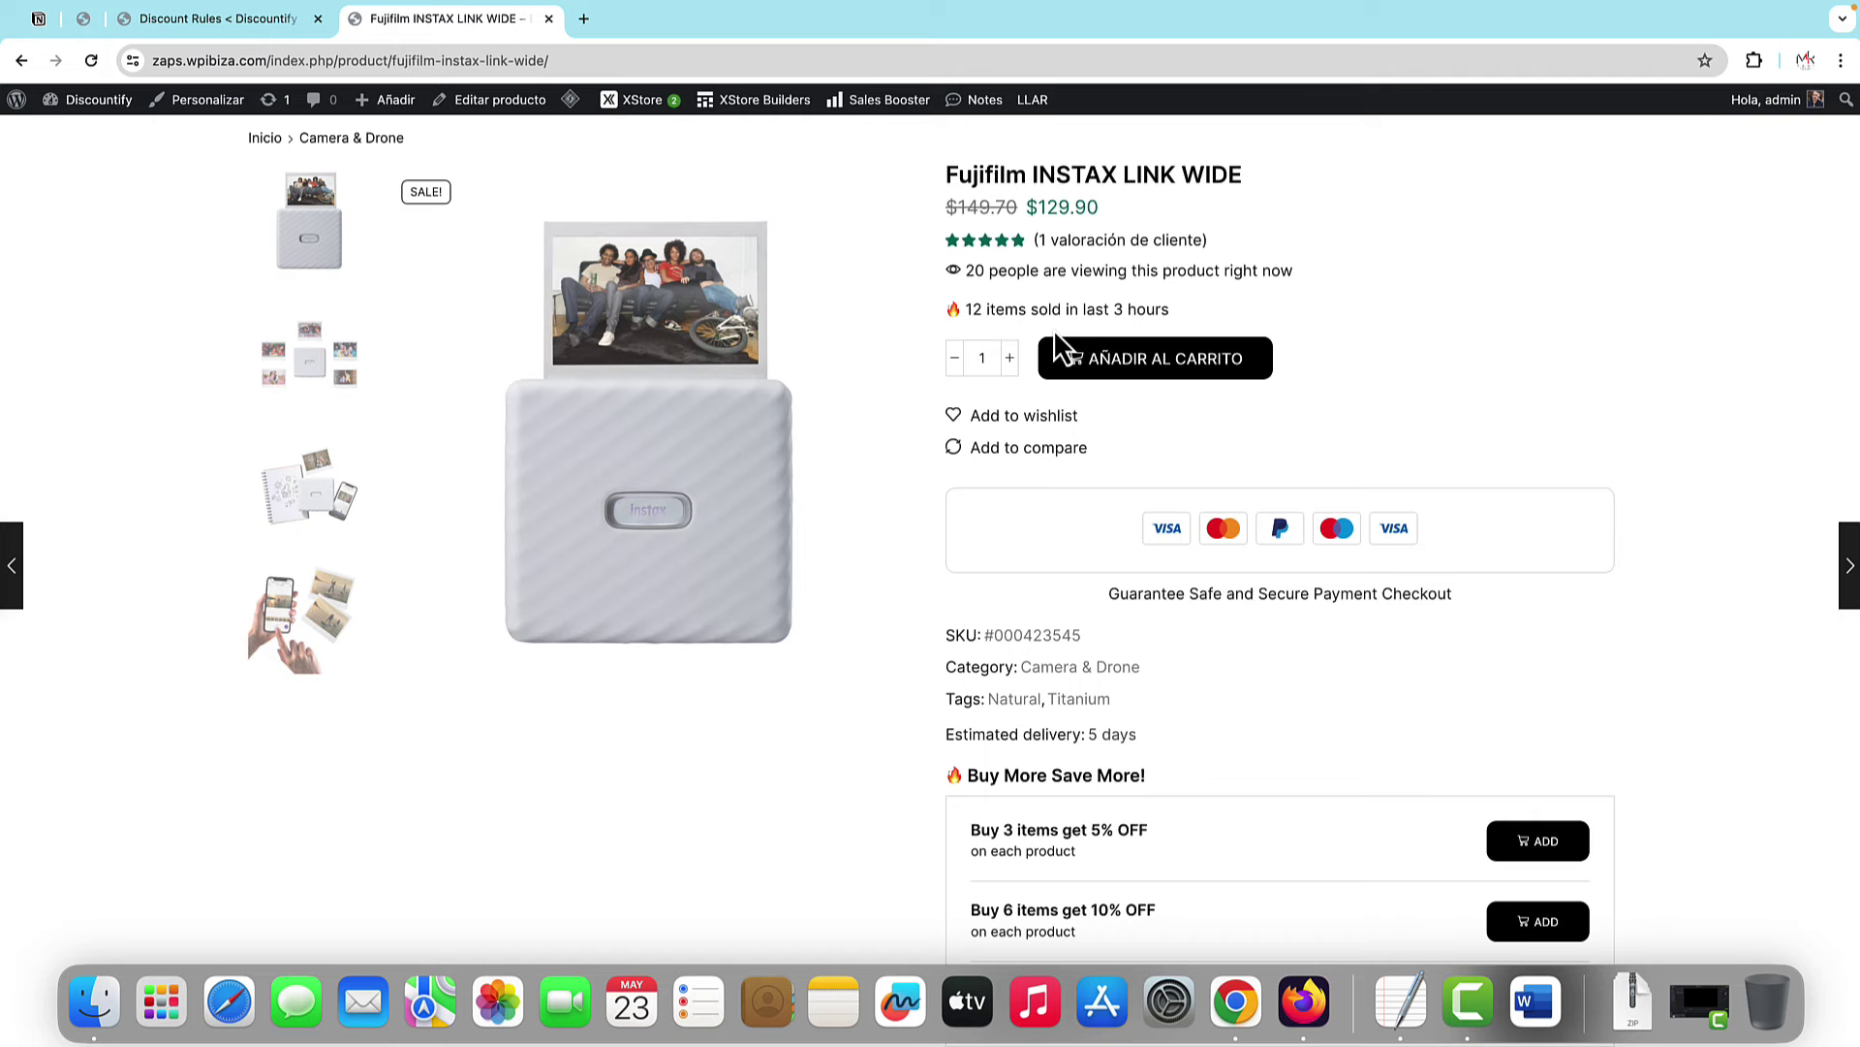
{"action": "scroll", "coordinate": [1331, 519], "scroll_direction": "down", "scroll_amount": 1}
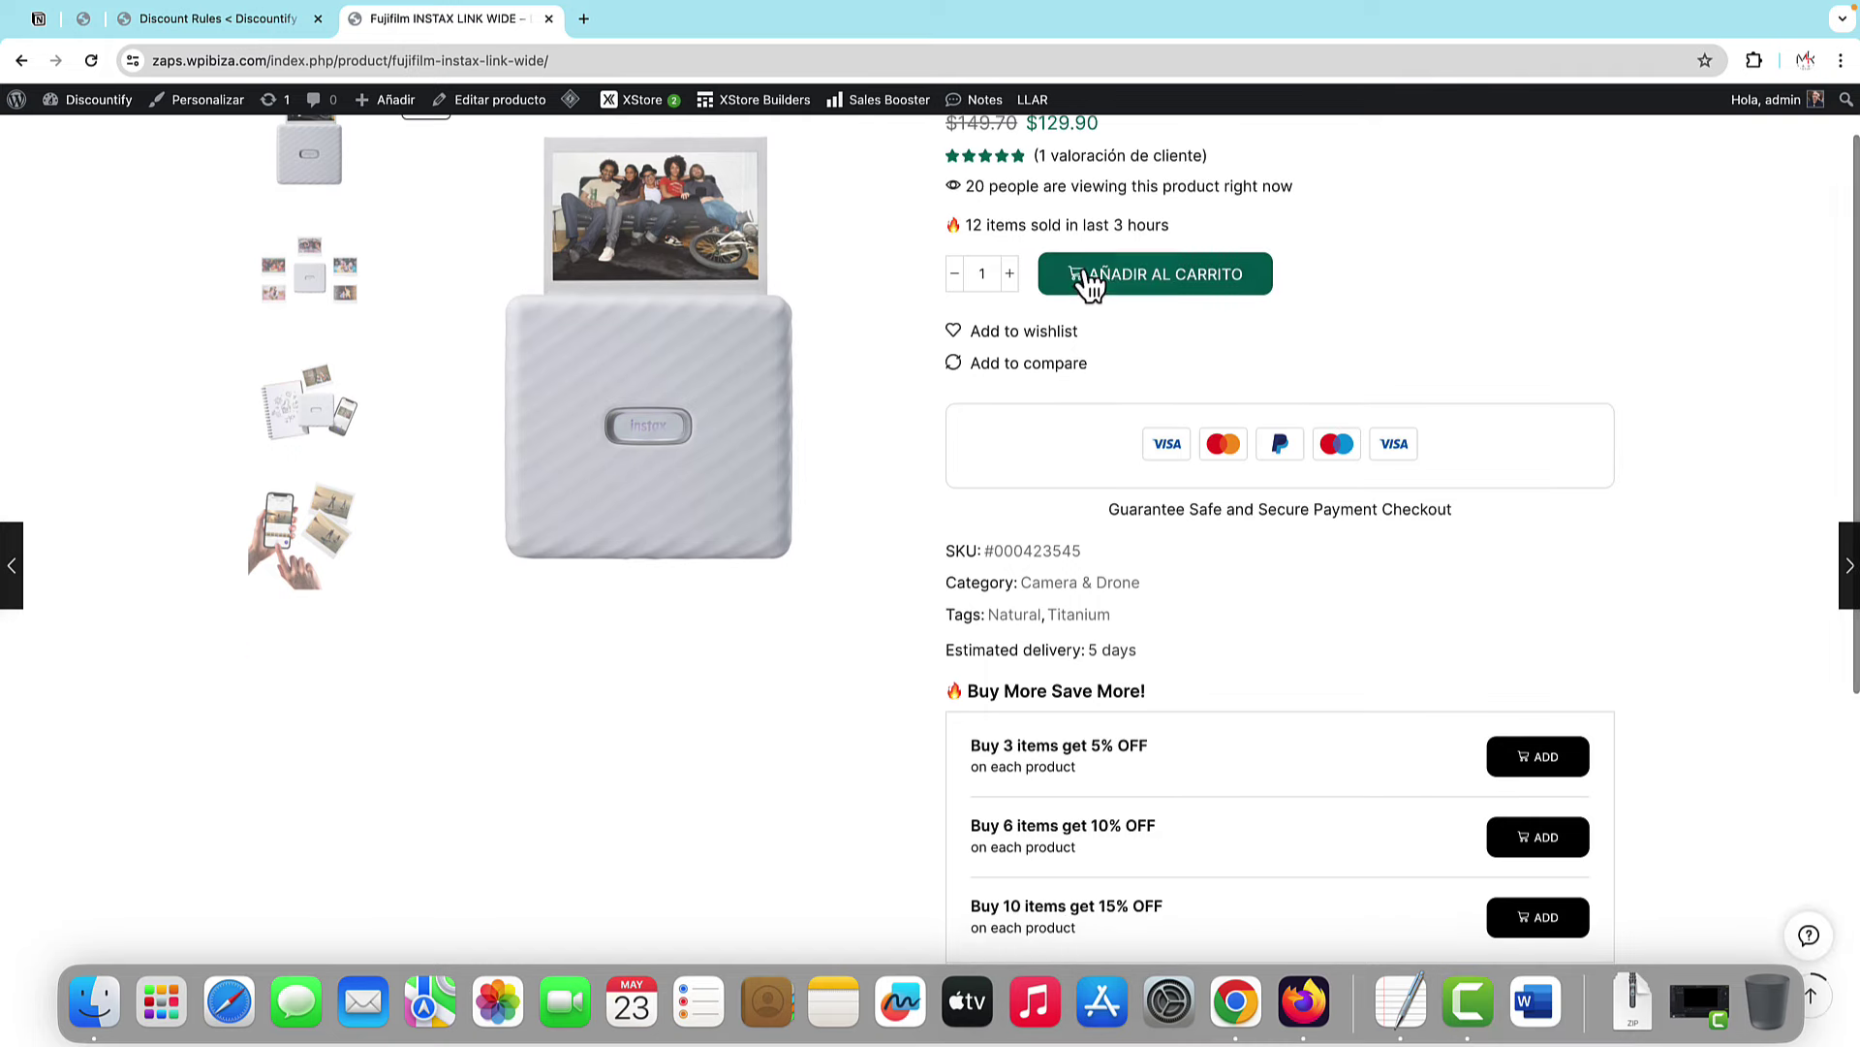
{"action": "left_click", "coordinate": [1010, 275]}
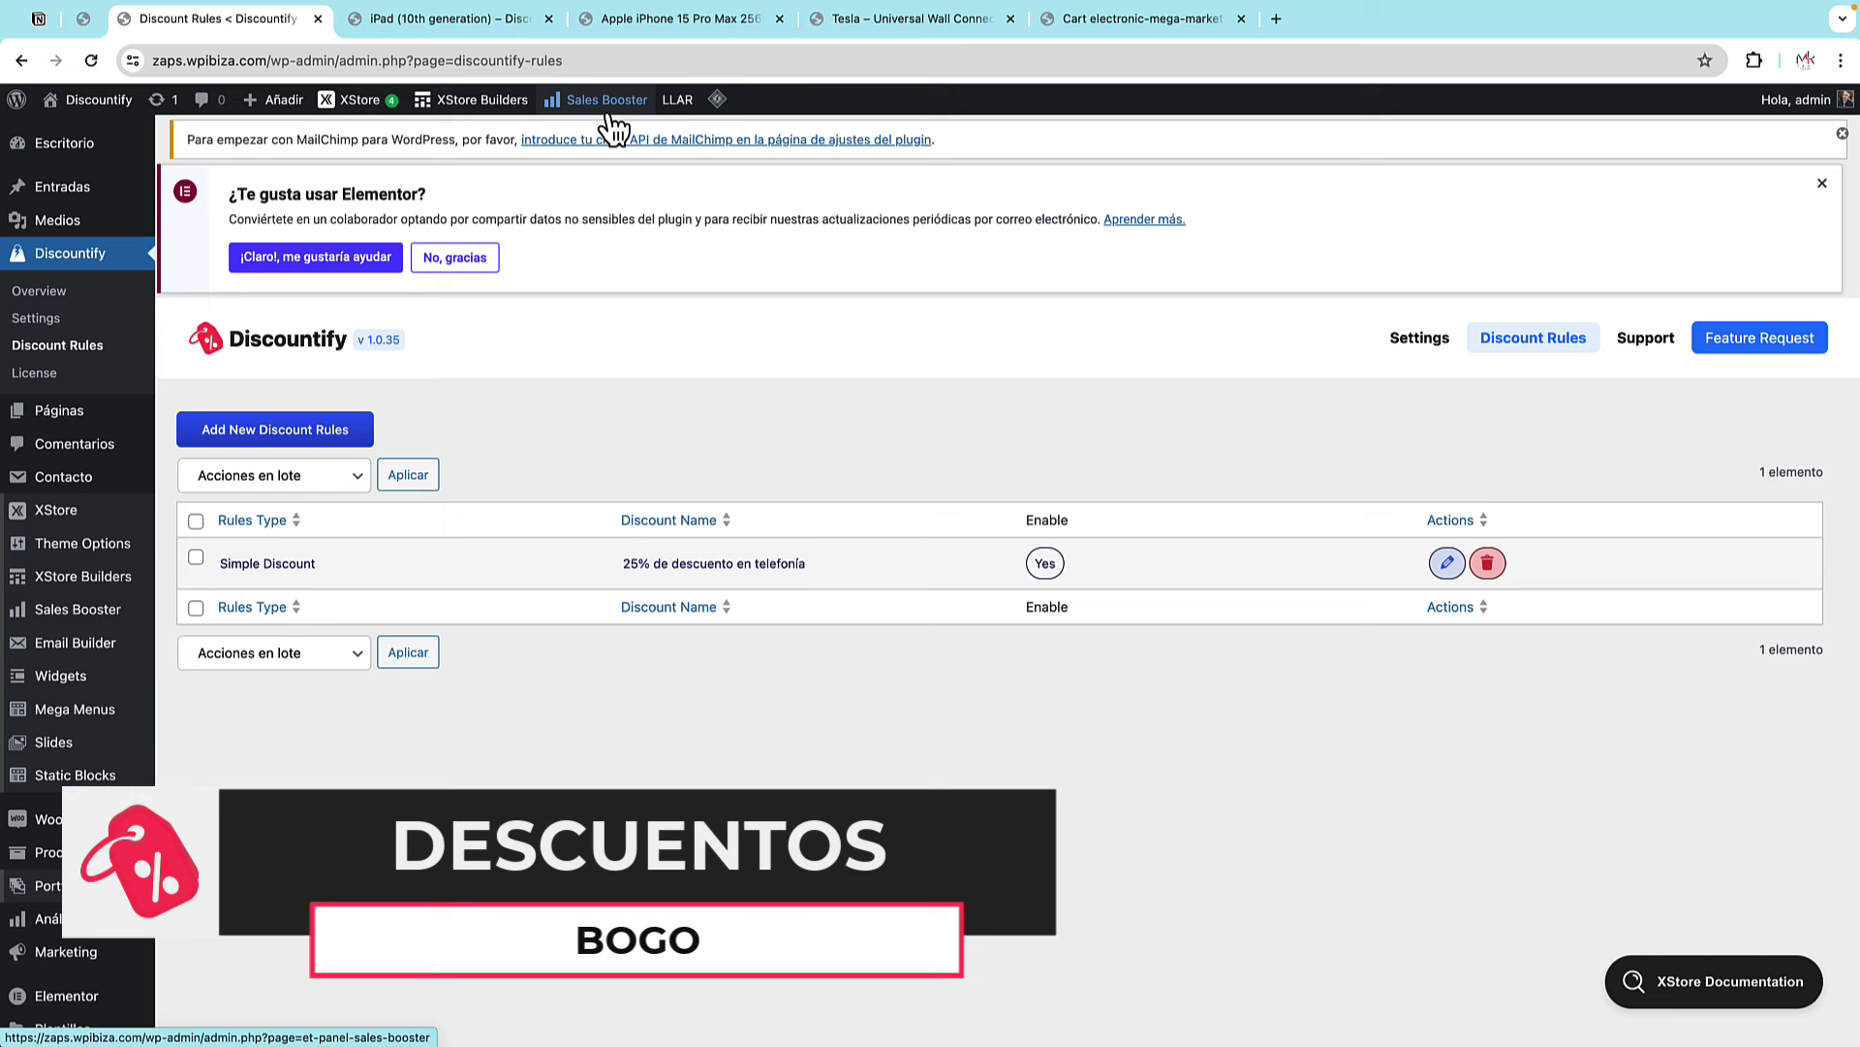
- Return to the Discountify rules and start a new discount rule of type Bogo Offer
{"action": "left_click", "coordinate": [290, 441]}
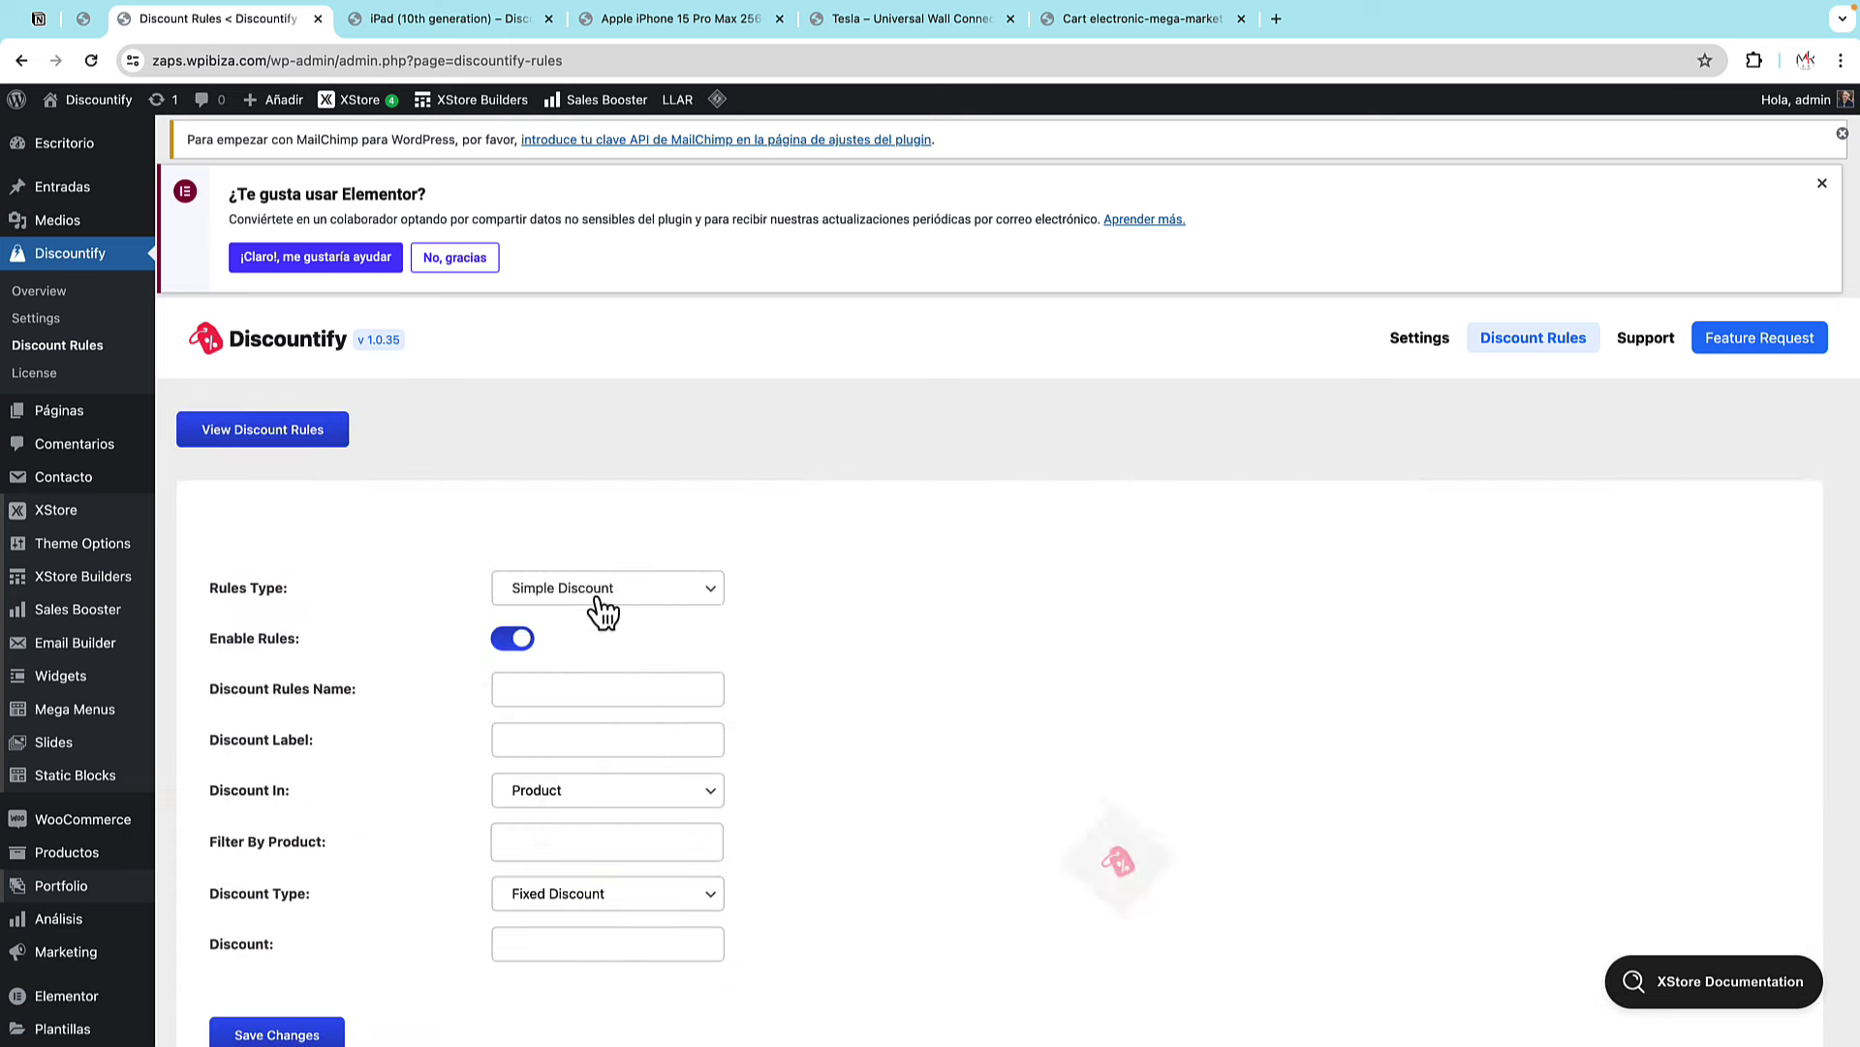
{"action": "left_click", "coordinate": [603, 606]}
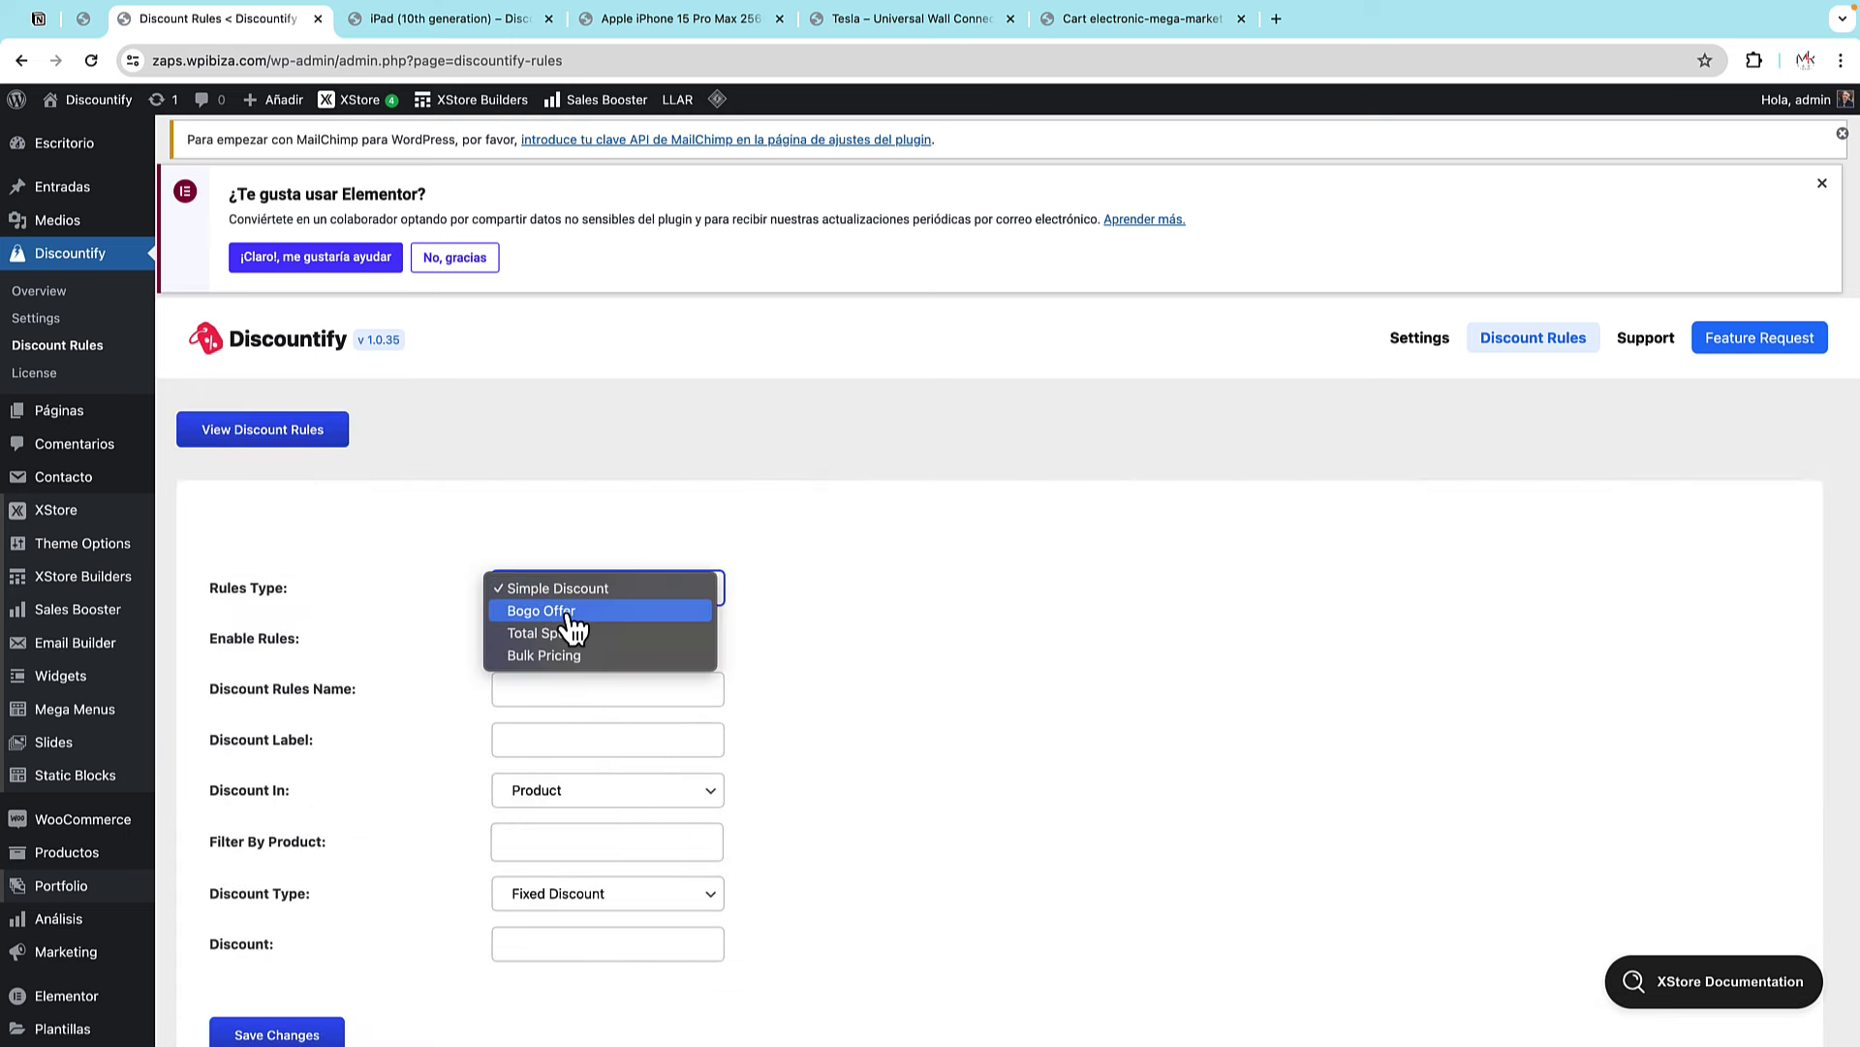
{"action": "left_click", "coordinate": [568, 613]}
{"action": "scroll", "coordinate": [591, 616], "scroll_direction": "down", "scroll_amount": 2}
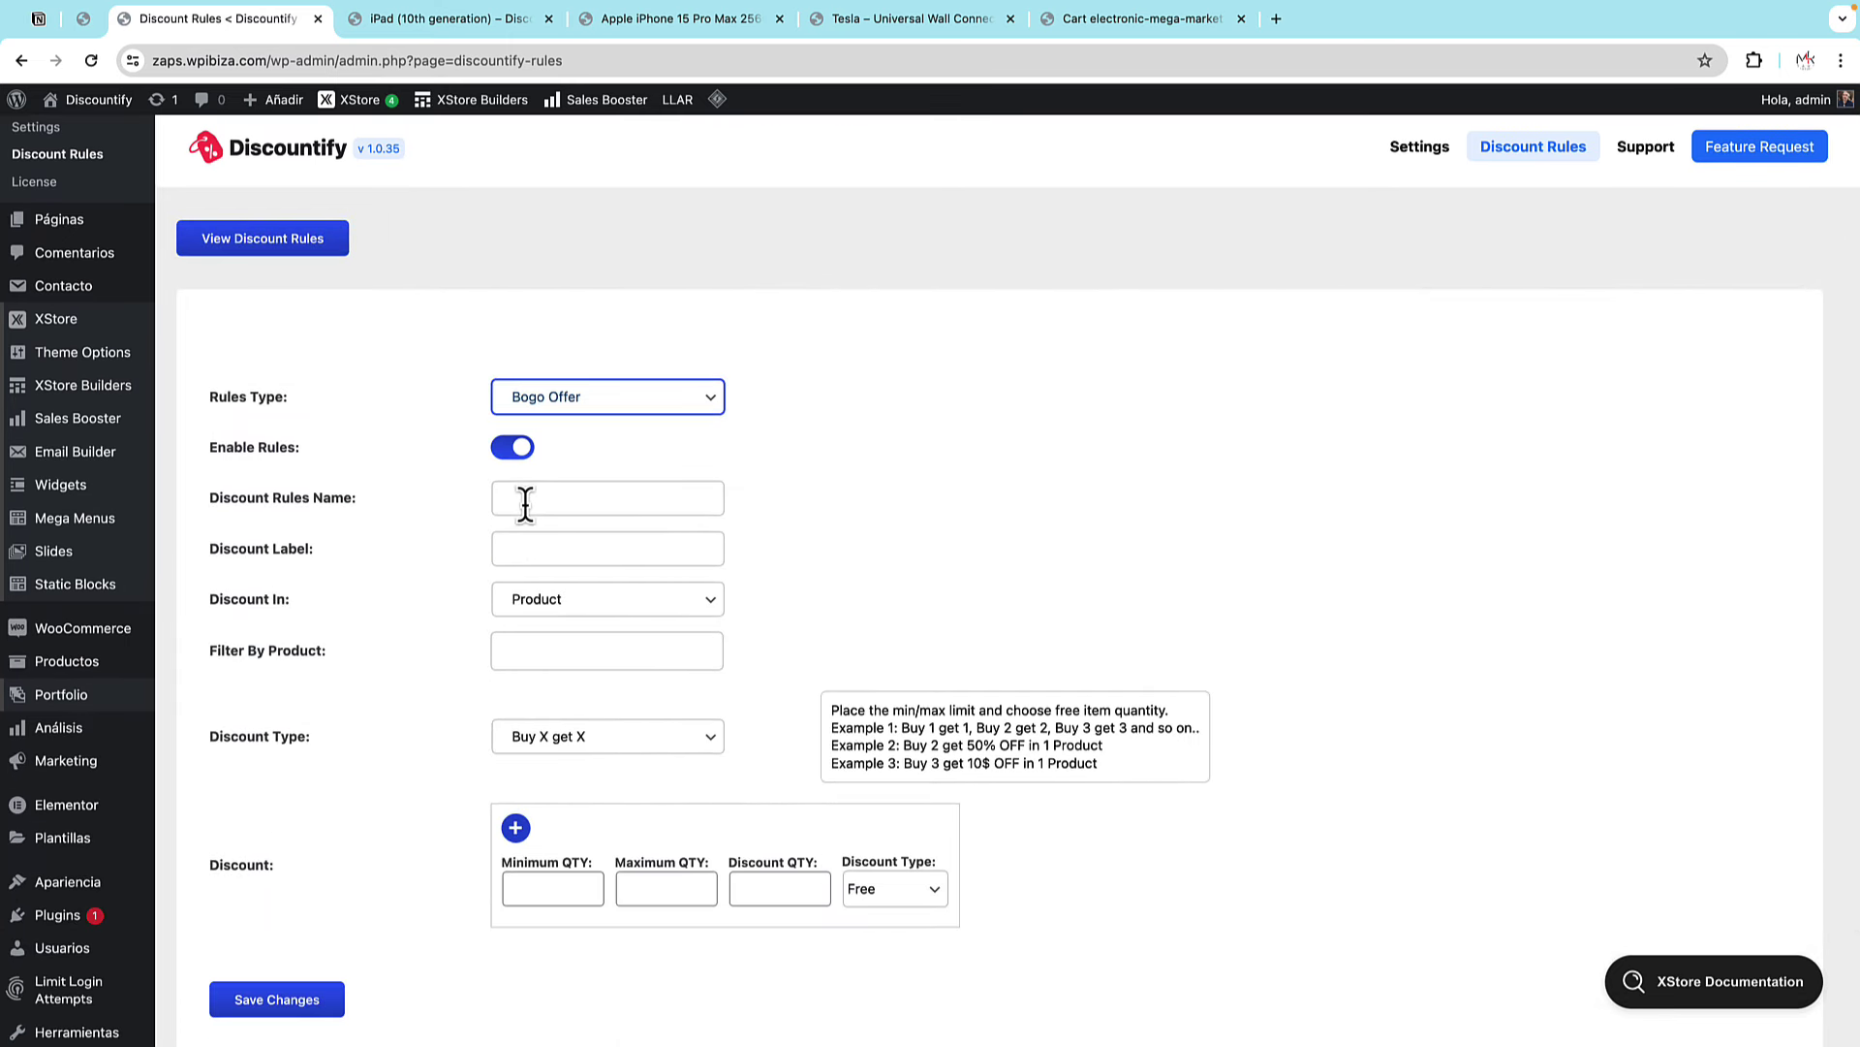
- Name the rule "Descuento bogo" and copy the same text into the discount label
{"action": "left_click", "coordinate": [524, 501]}
{"action": "left_click", "coordinate": [519, 547]}
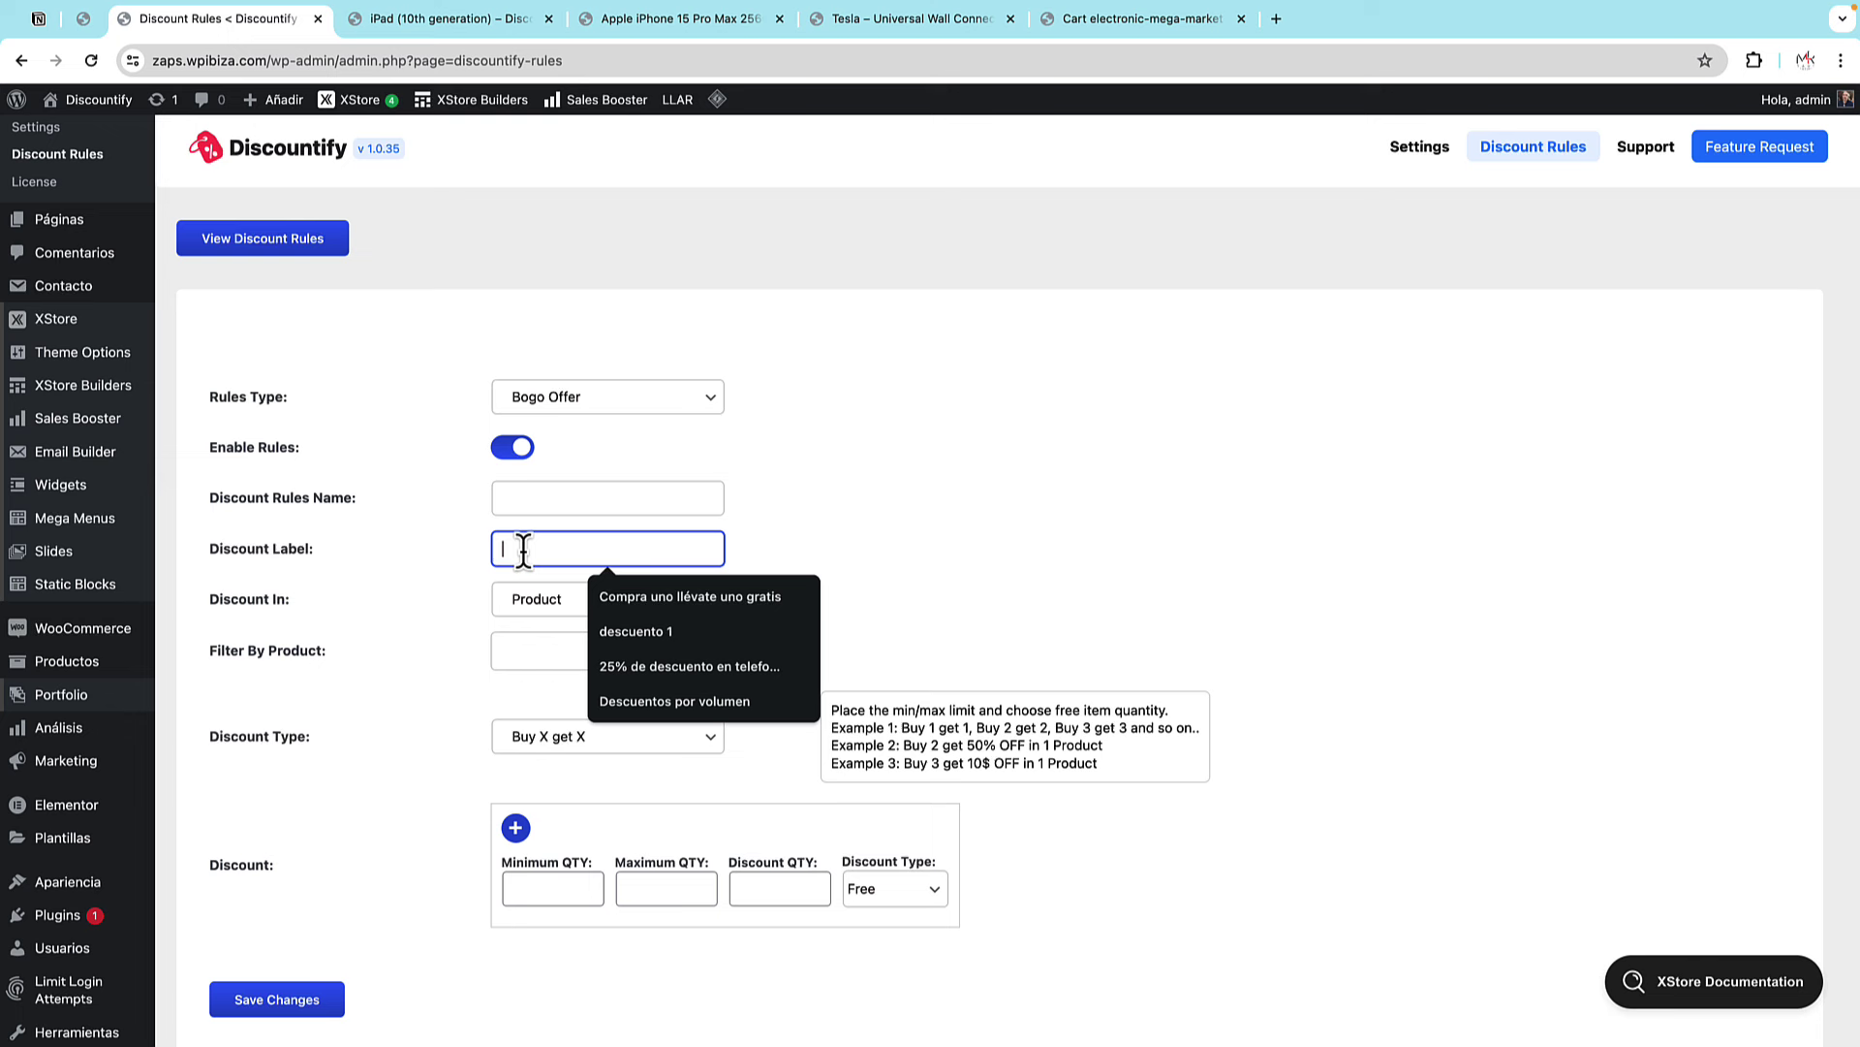
{"action": "left_click", "coordinate": [520, 497]}
{"action": "type", "text": "Descue"}
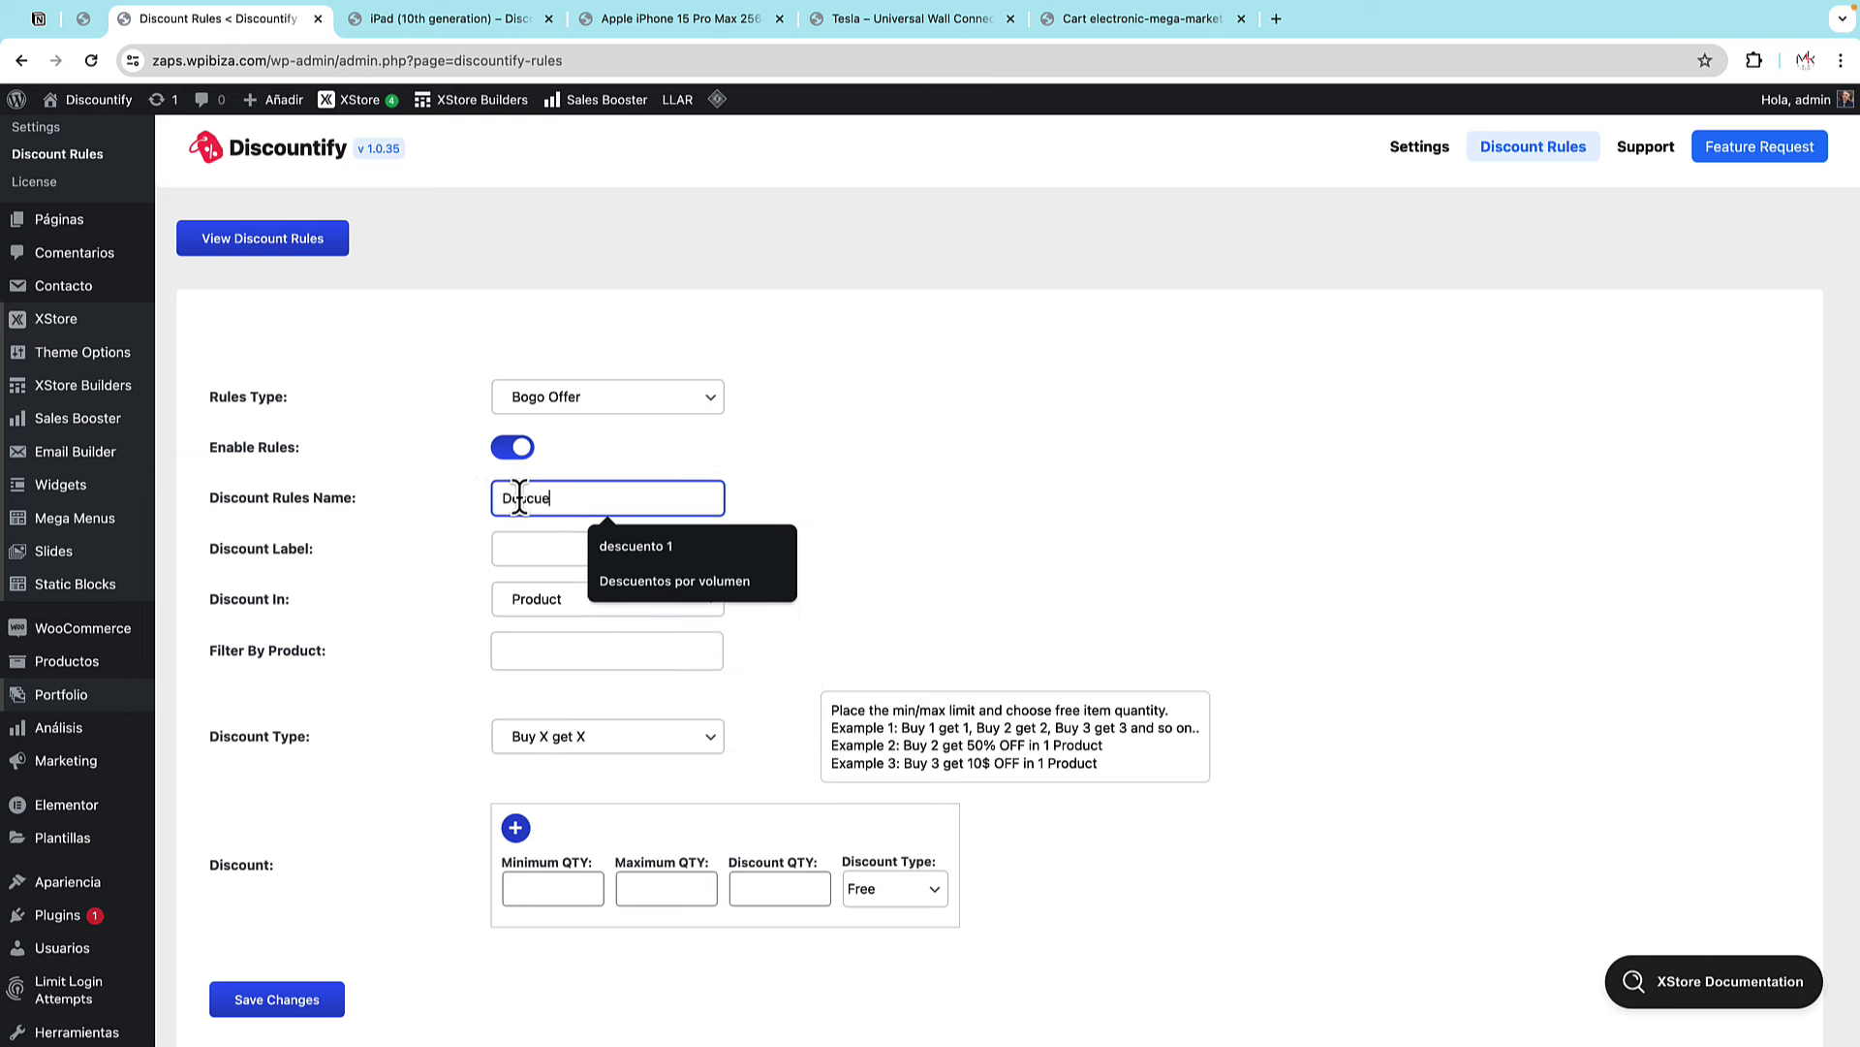
{"action": "type", "text": "nto bogo"}
{"action": "key", "text": "ctrl+a"}
{"action": "key", "text": "ctrl+c"}
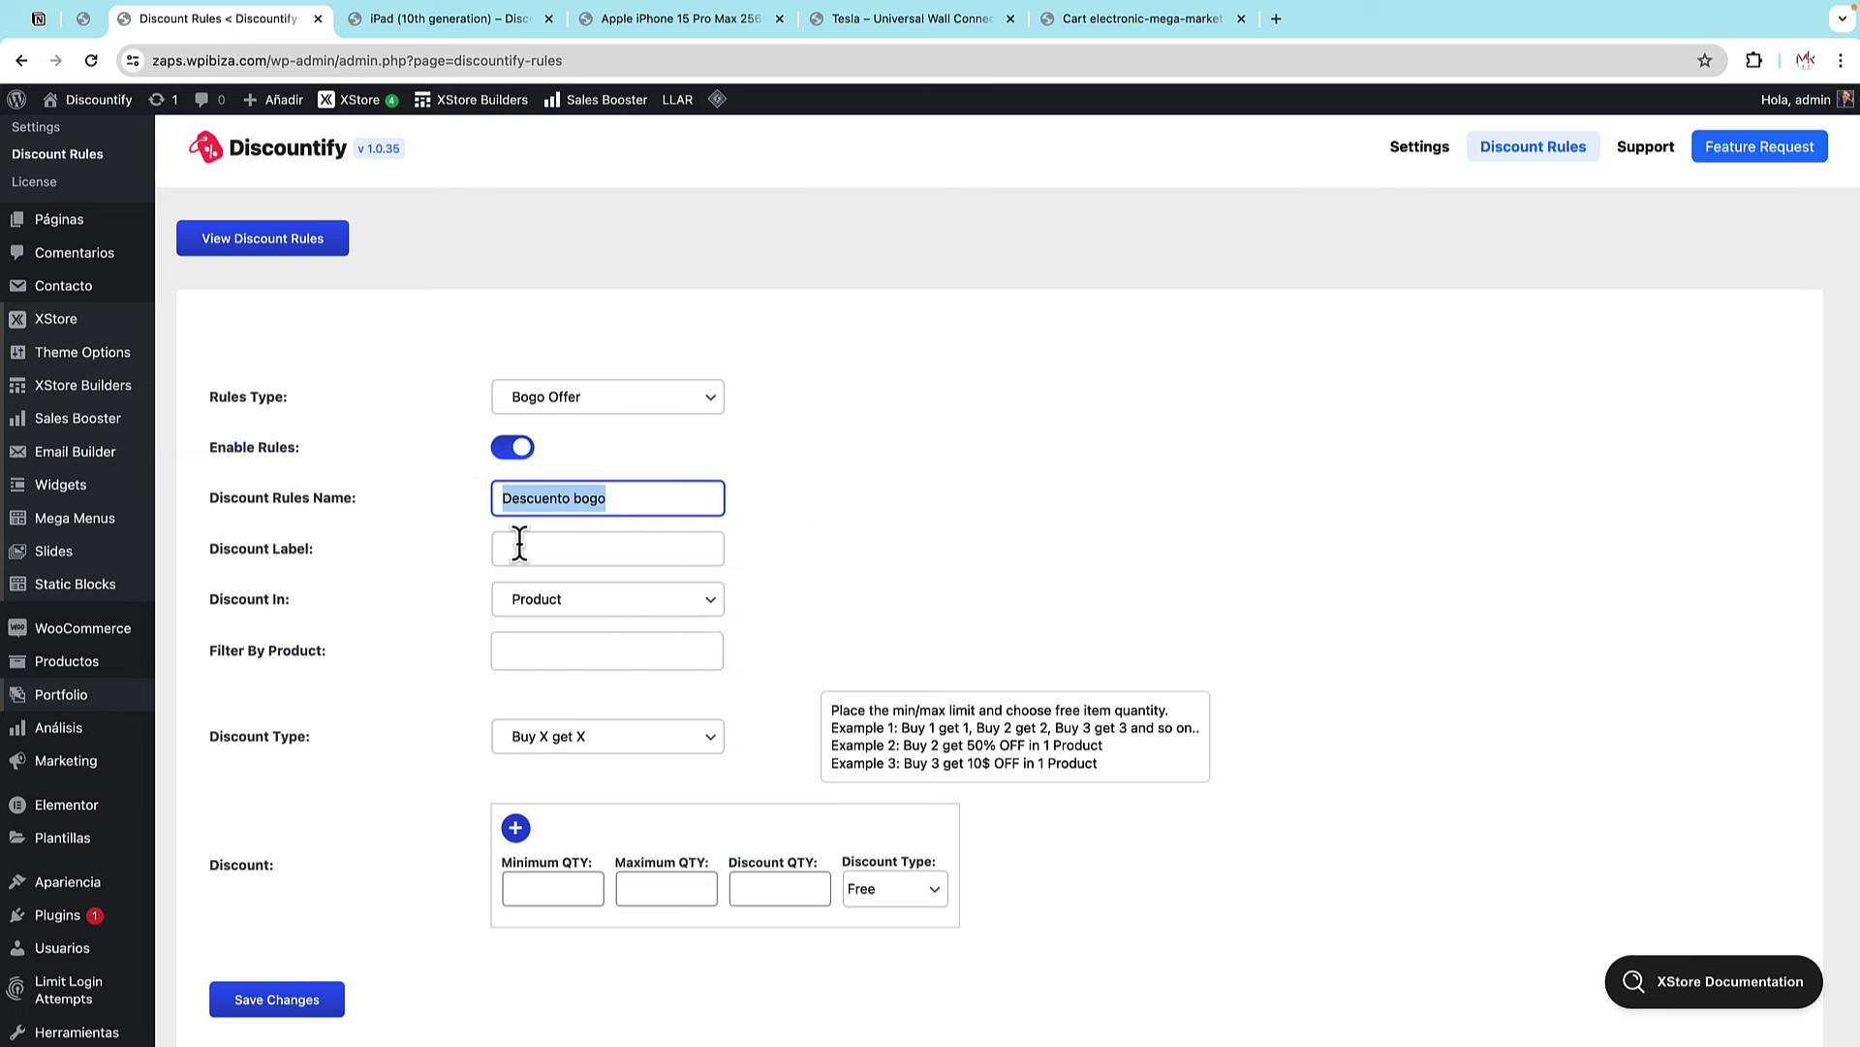
{"action": "left_click", "coordinate": [519, 544]}
{"action": "key", "text": "ctrl+v"}
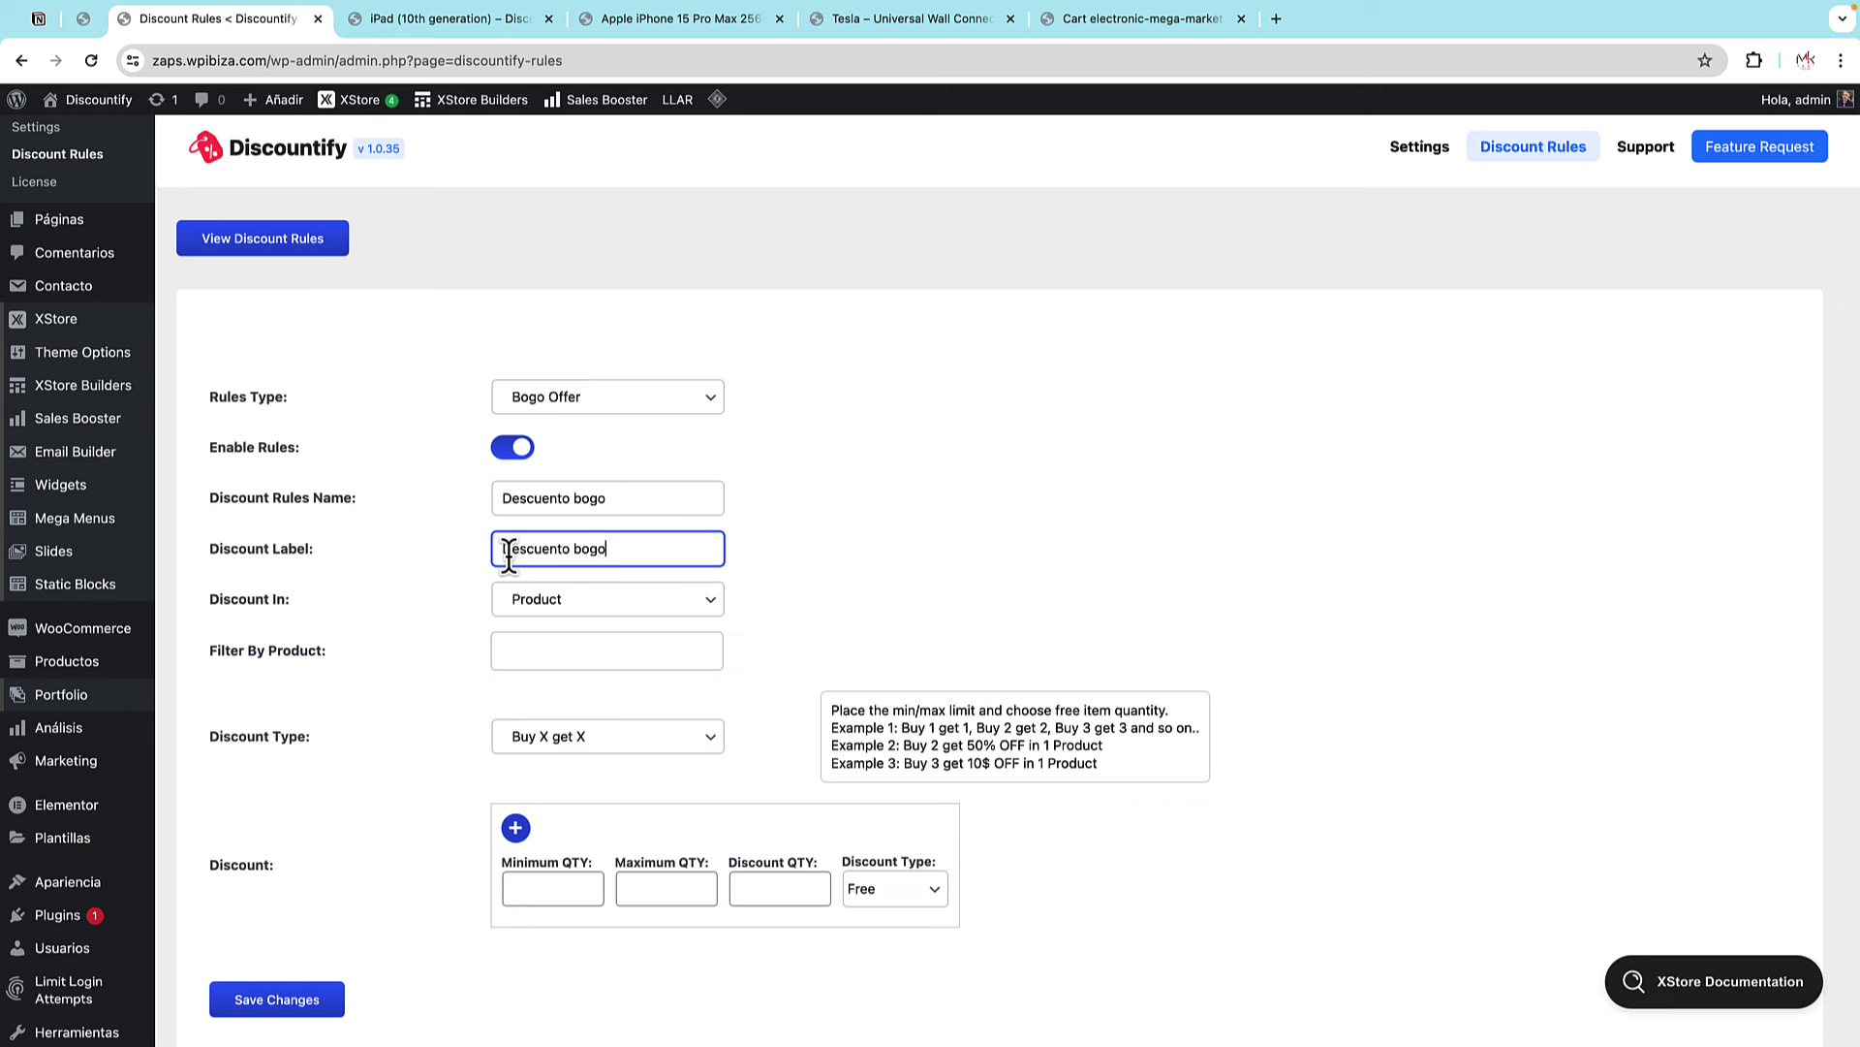
- Keep the rule's scope on Product and filter it to iPad (10th generation)
{"action": "left_click", "coordinate": [608, 604]}
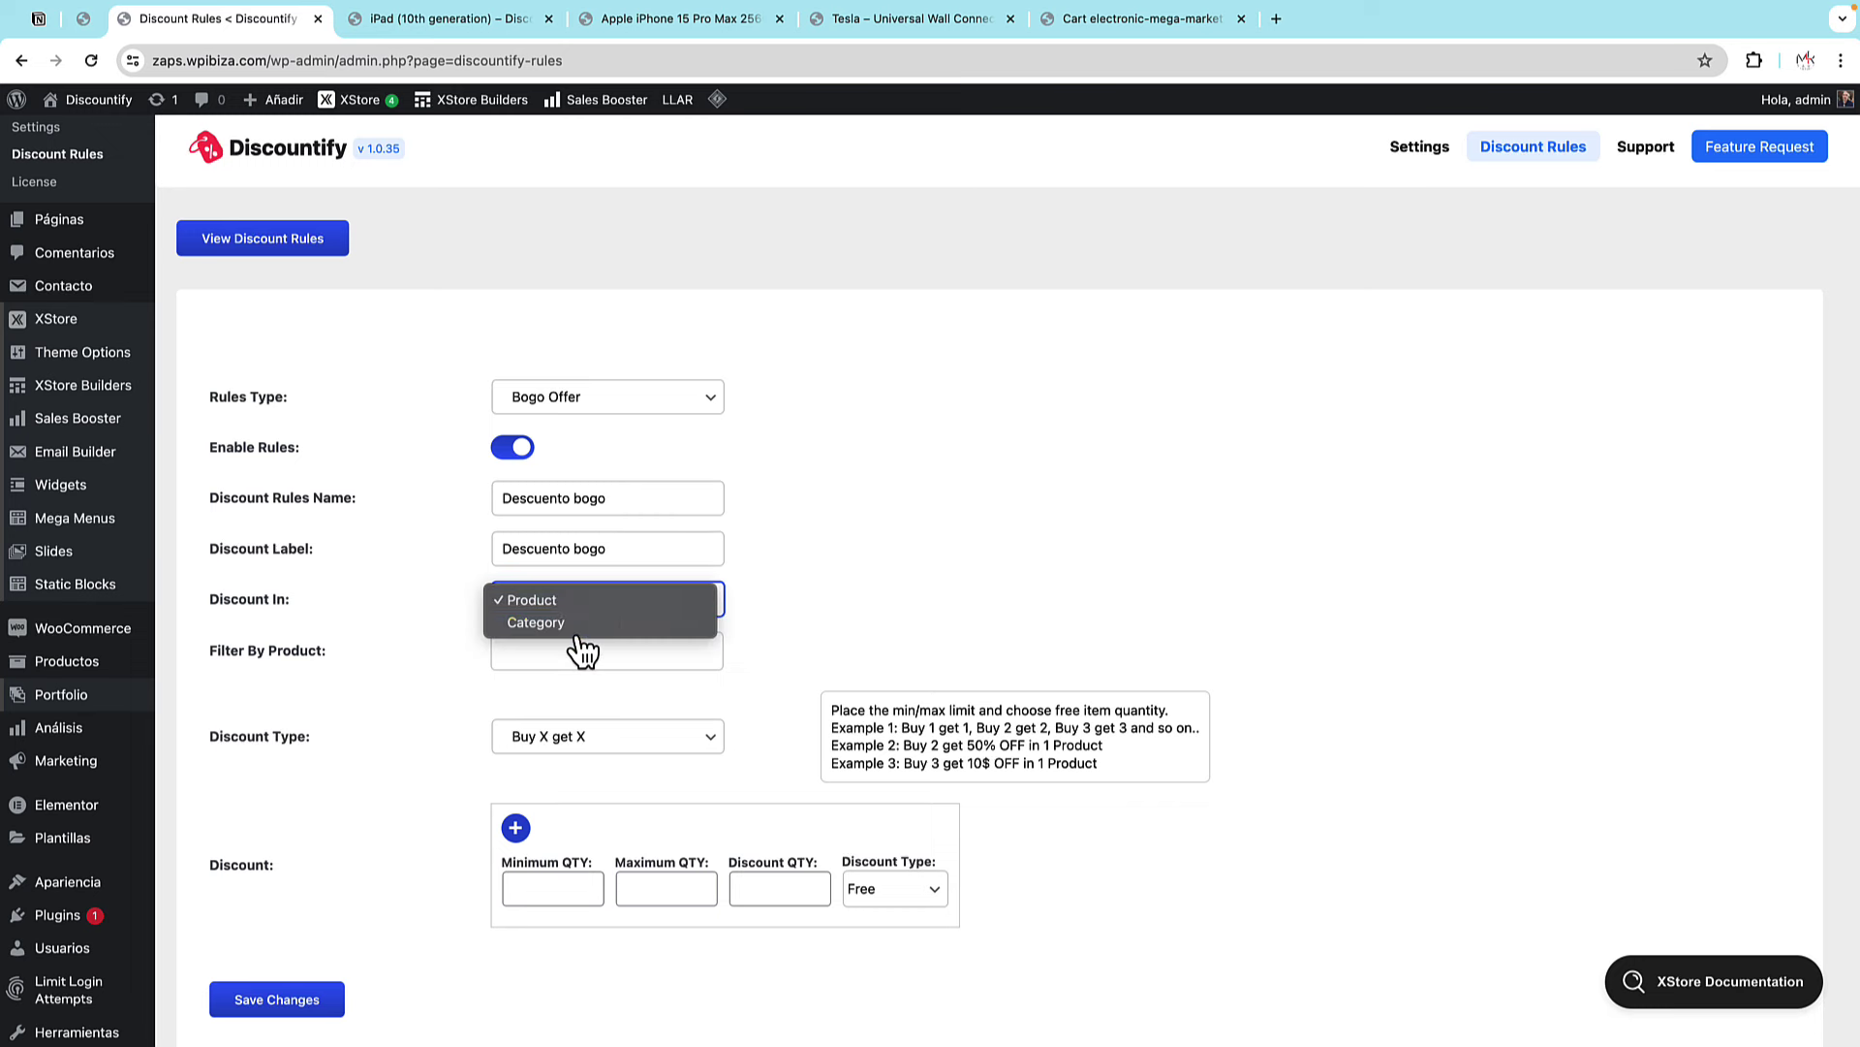
{"action": "left_click", "coordinate": [584, 651]}
{"action": "mouse_move", "coordinate": [473, 111]}
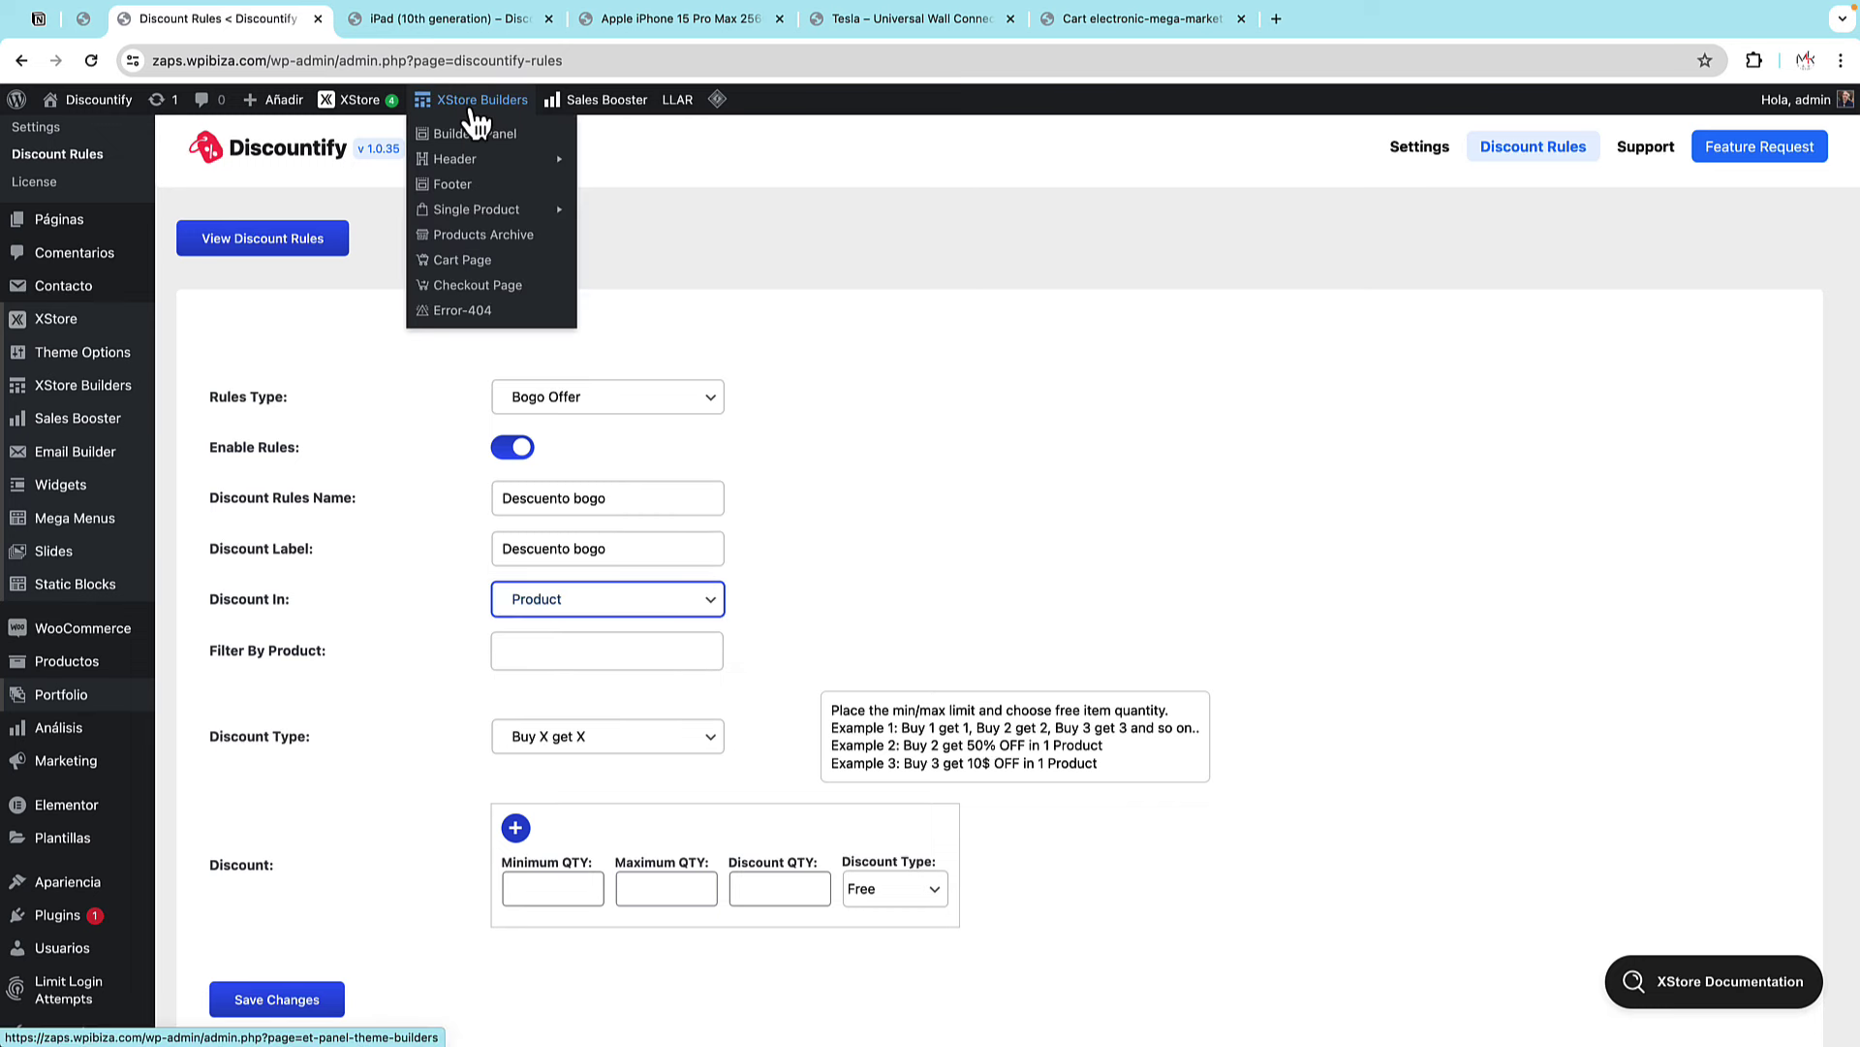
{"action": "left_click", "coordinate": [578, 647]}
{"action": "scroll", "coordinate": [576, 722], "scroll_direction": "down", "scroll_amount": 3}
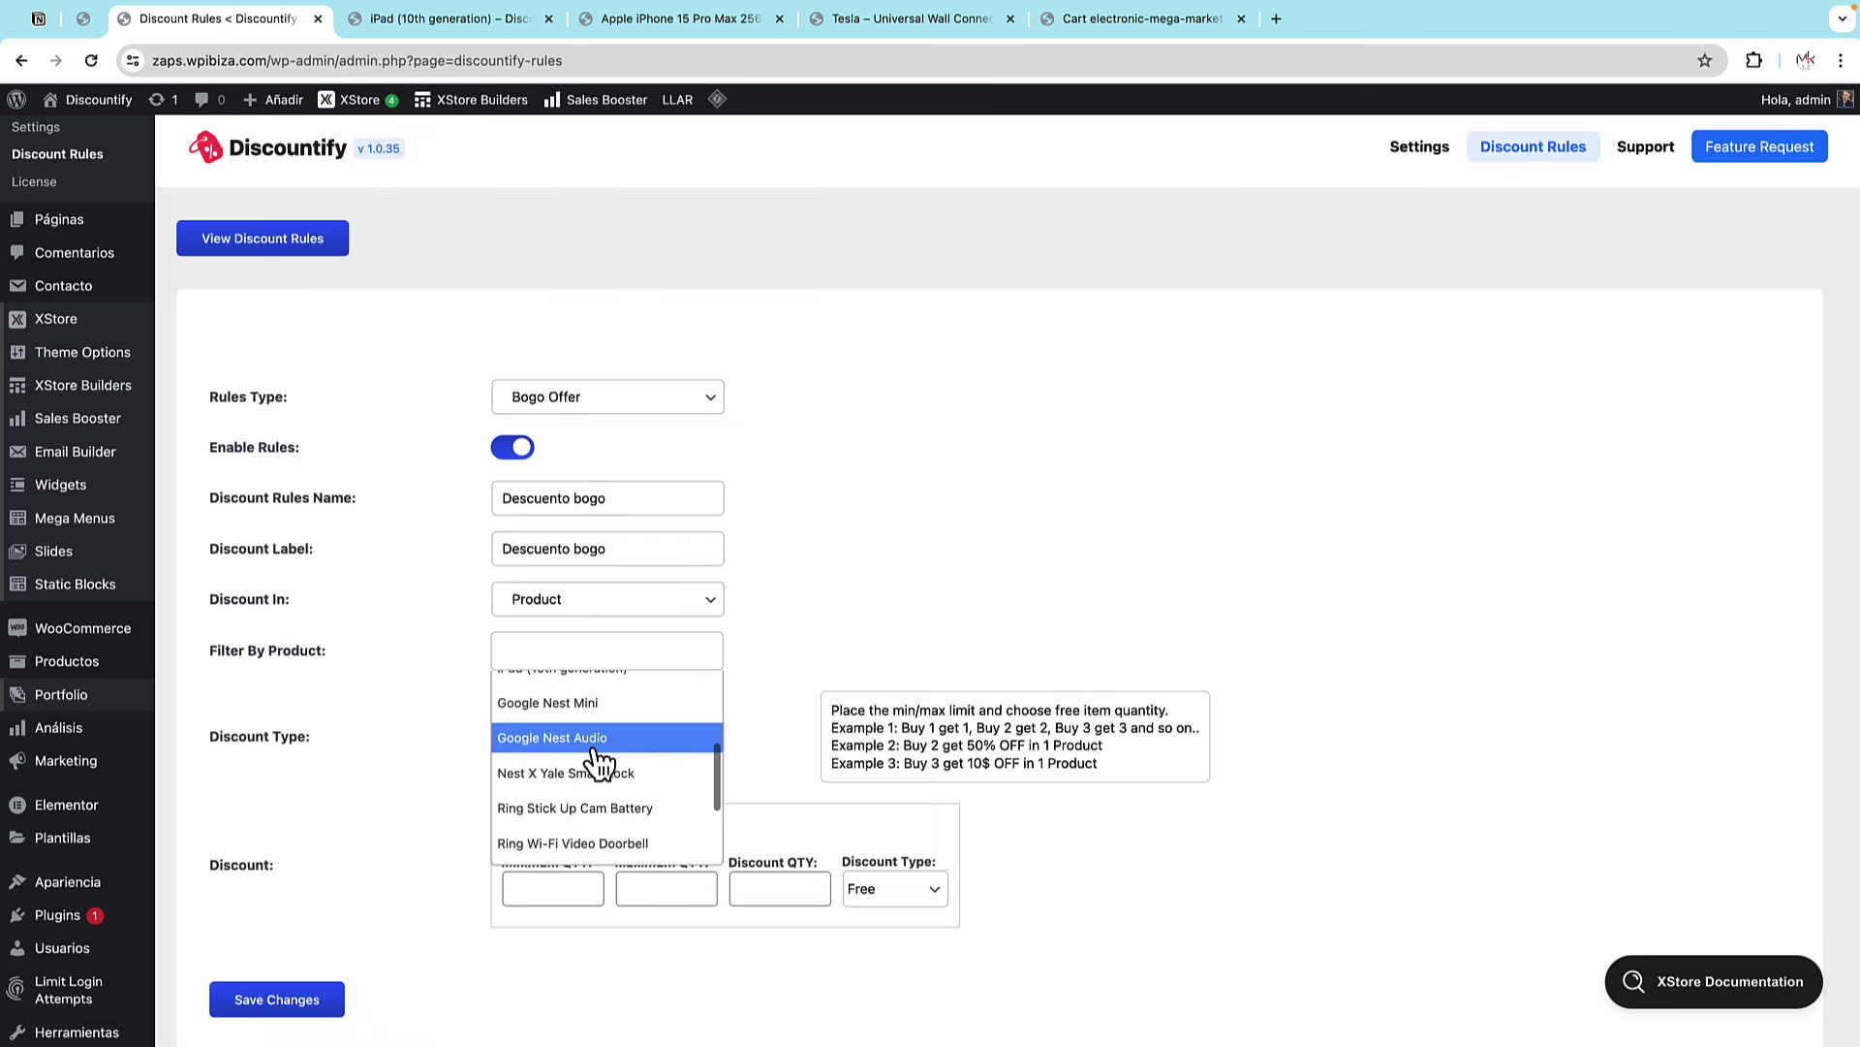
{"action": "left_click", "coordinate": [585, 706]}
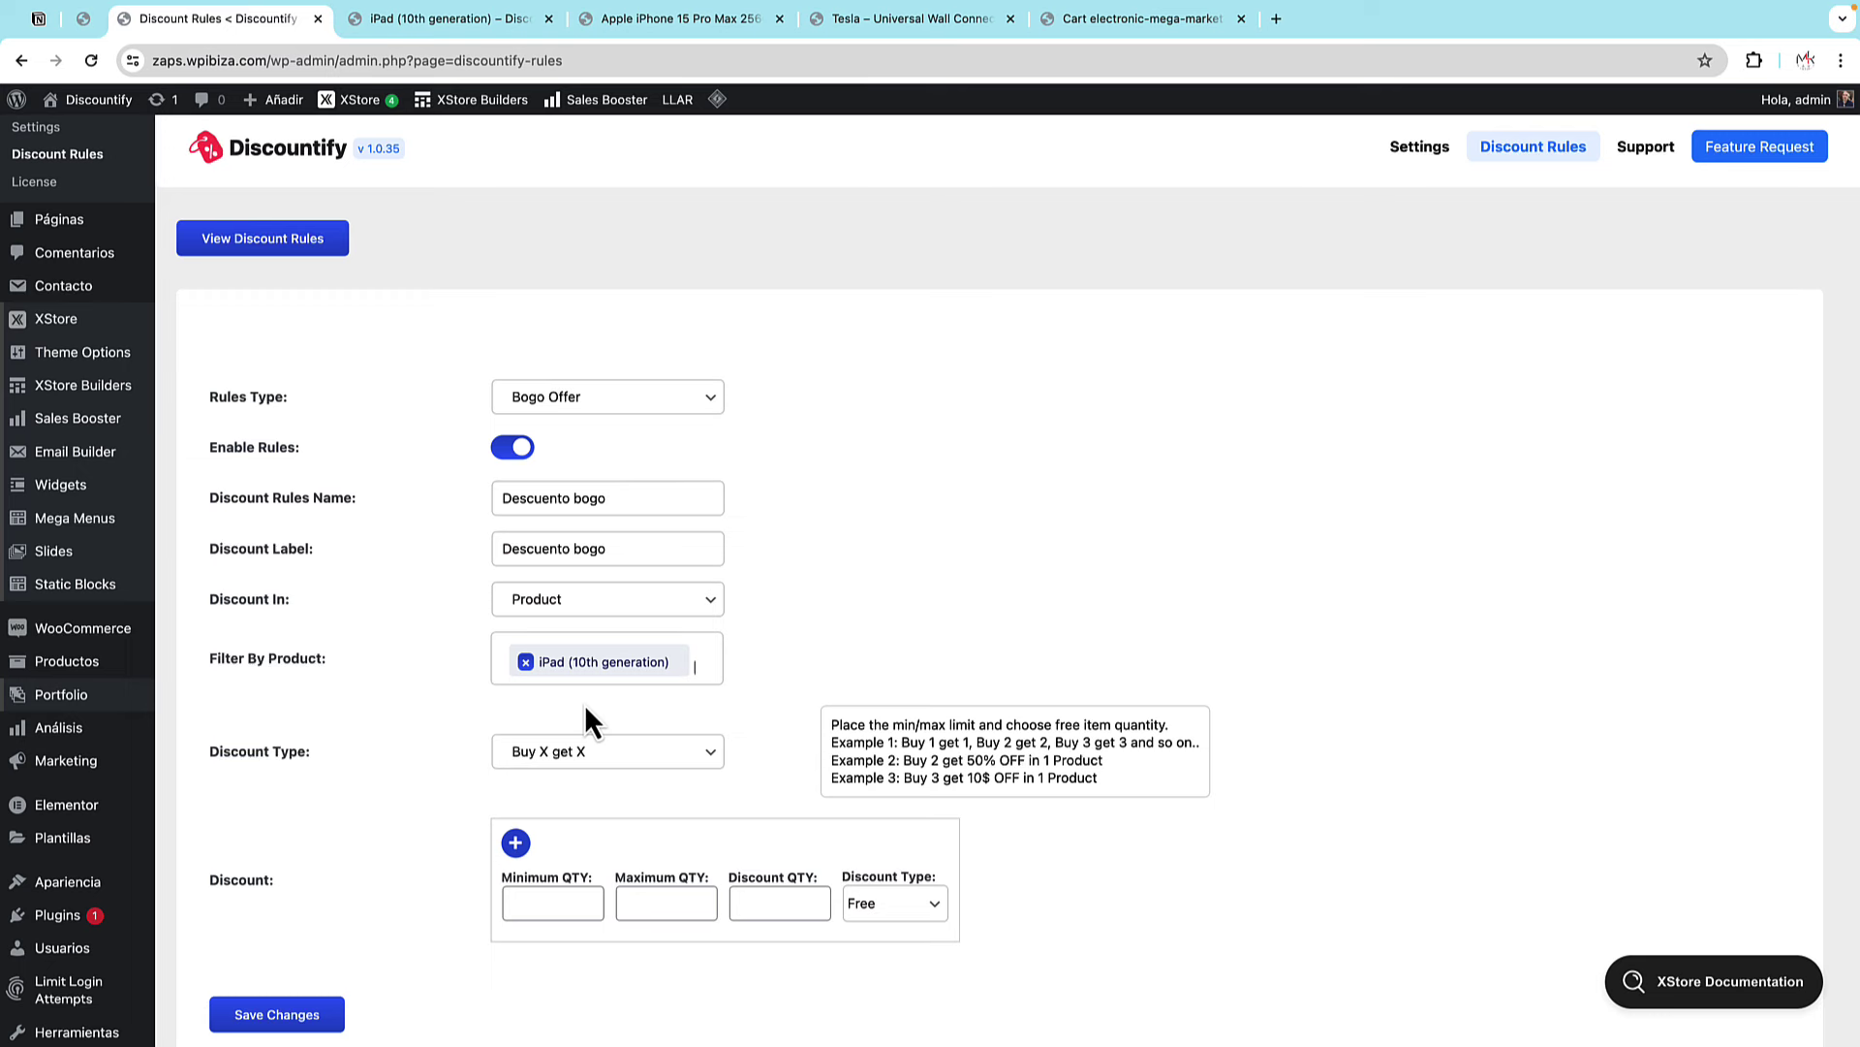
- Review the rule's discount type choices and keep Buy X get X
{"action": "scroll", "coordinate": [587, 712], "scroll_direction": "down", "scroll_amount": 3}
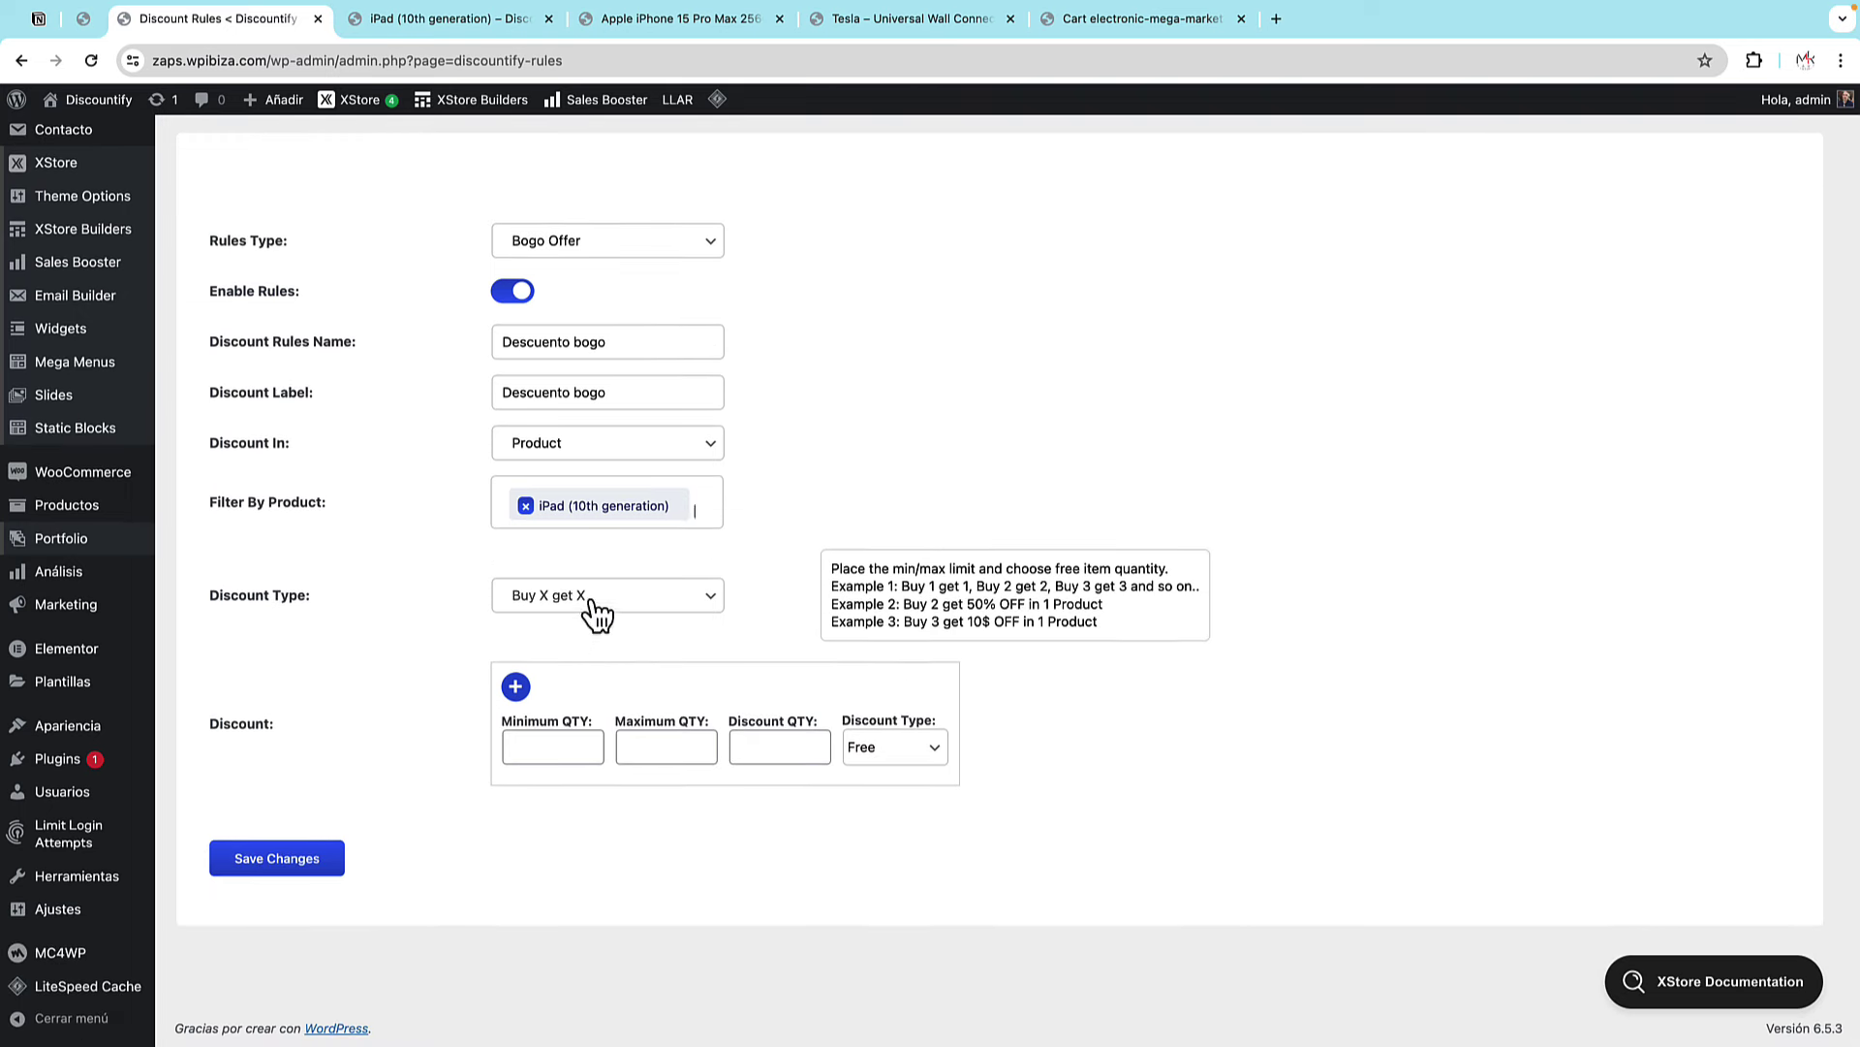
{"action": "left_click", "coordinate": [596, 612]}
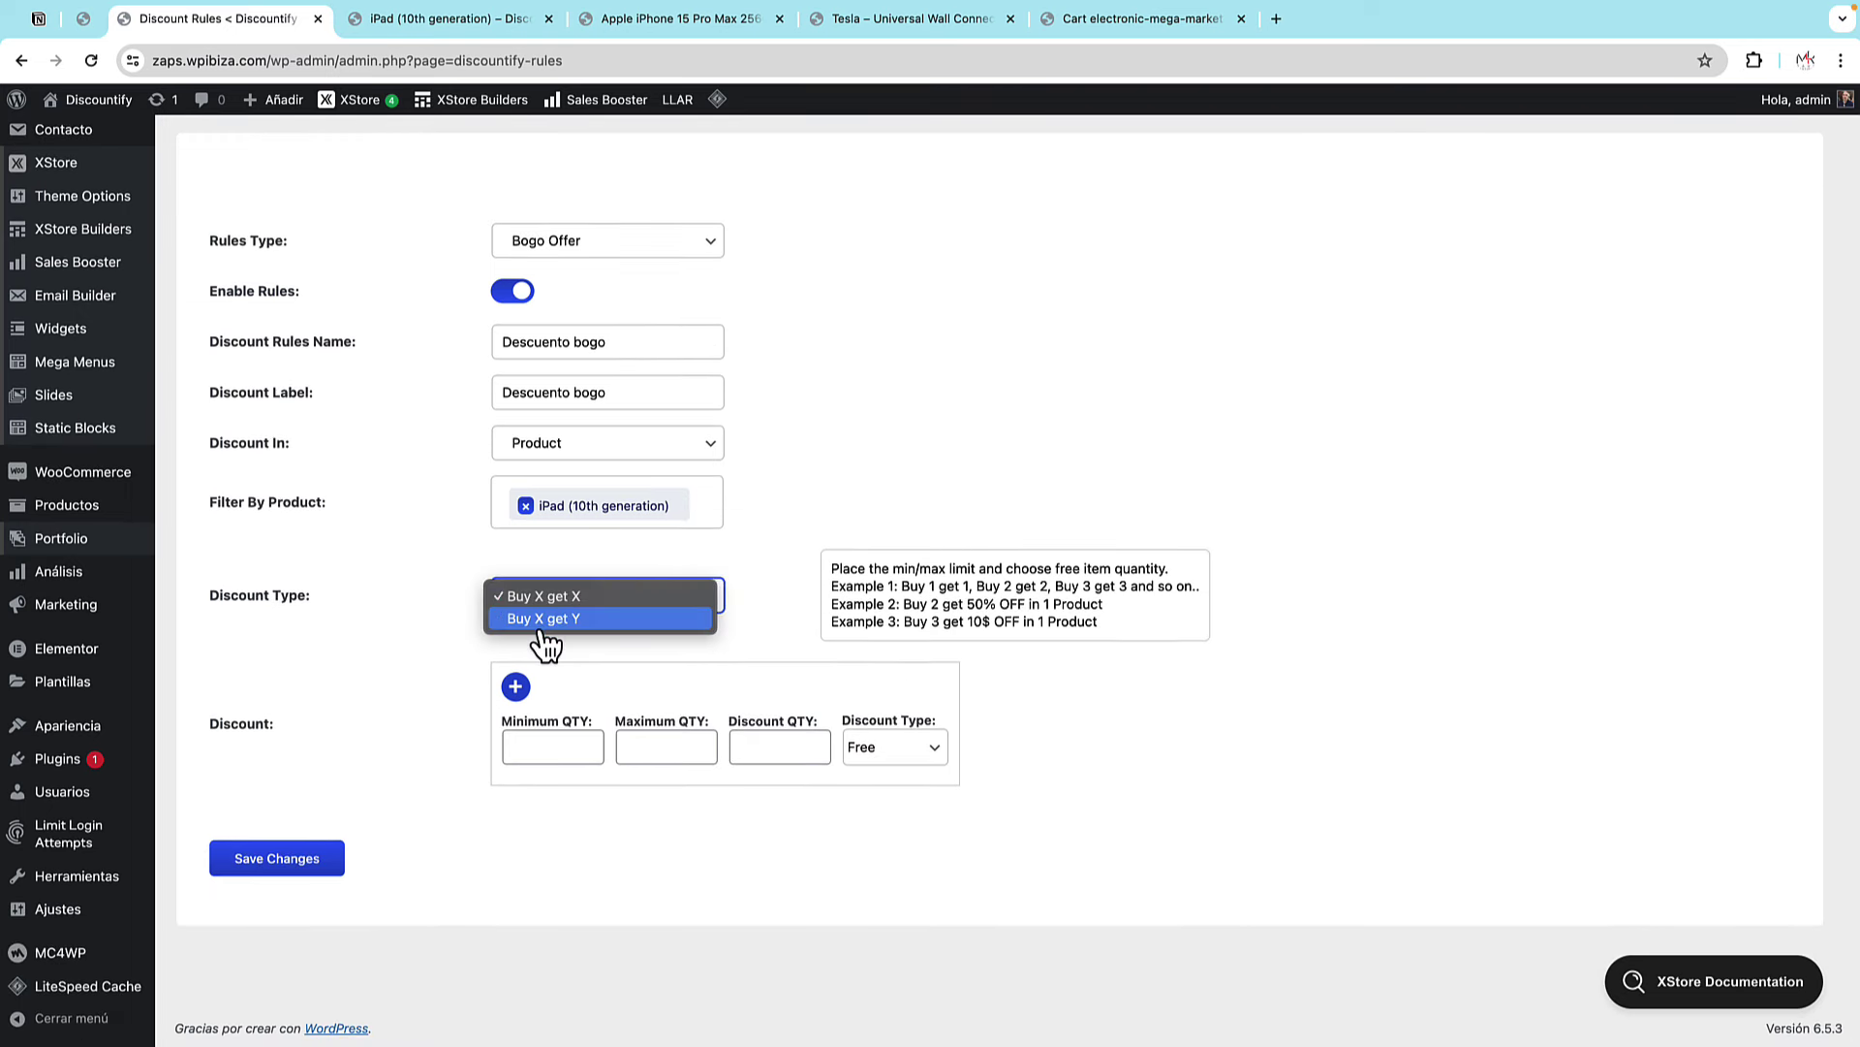
{"action": "left_click", "coordinate": [625, 596]}
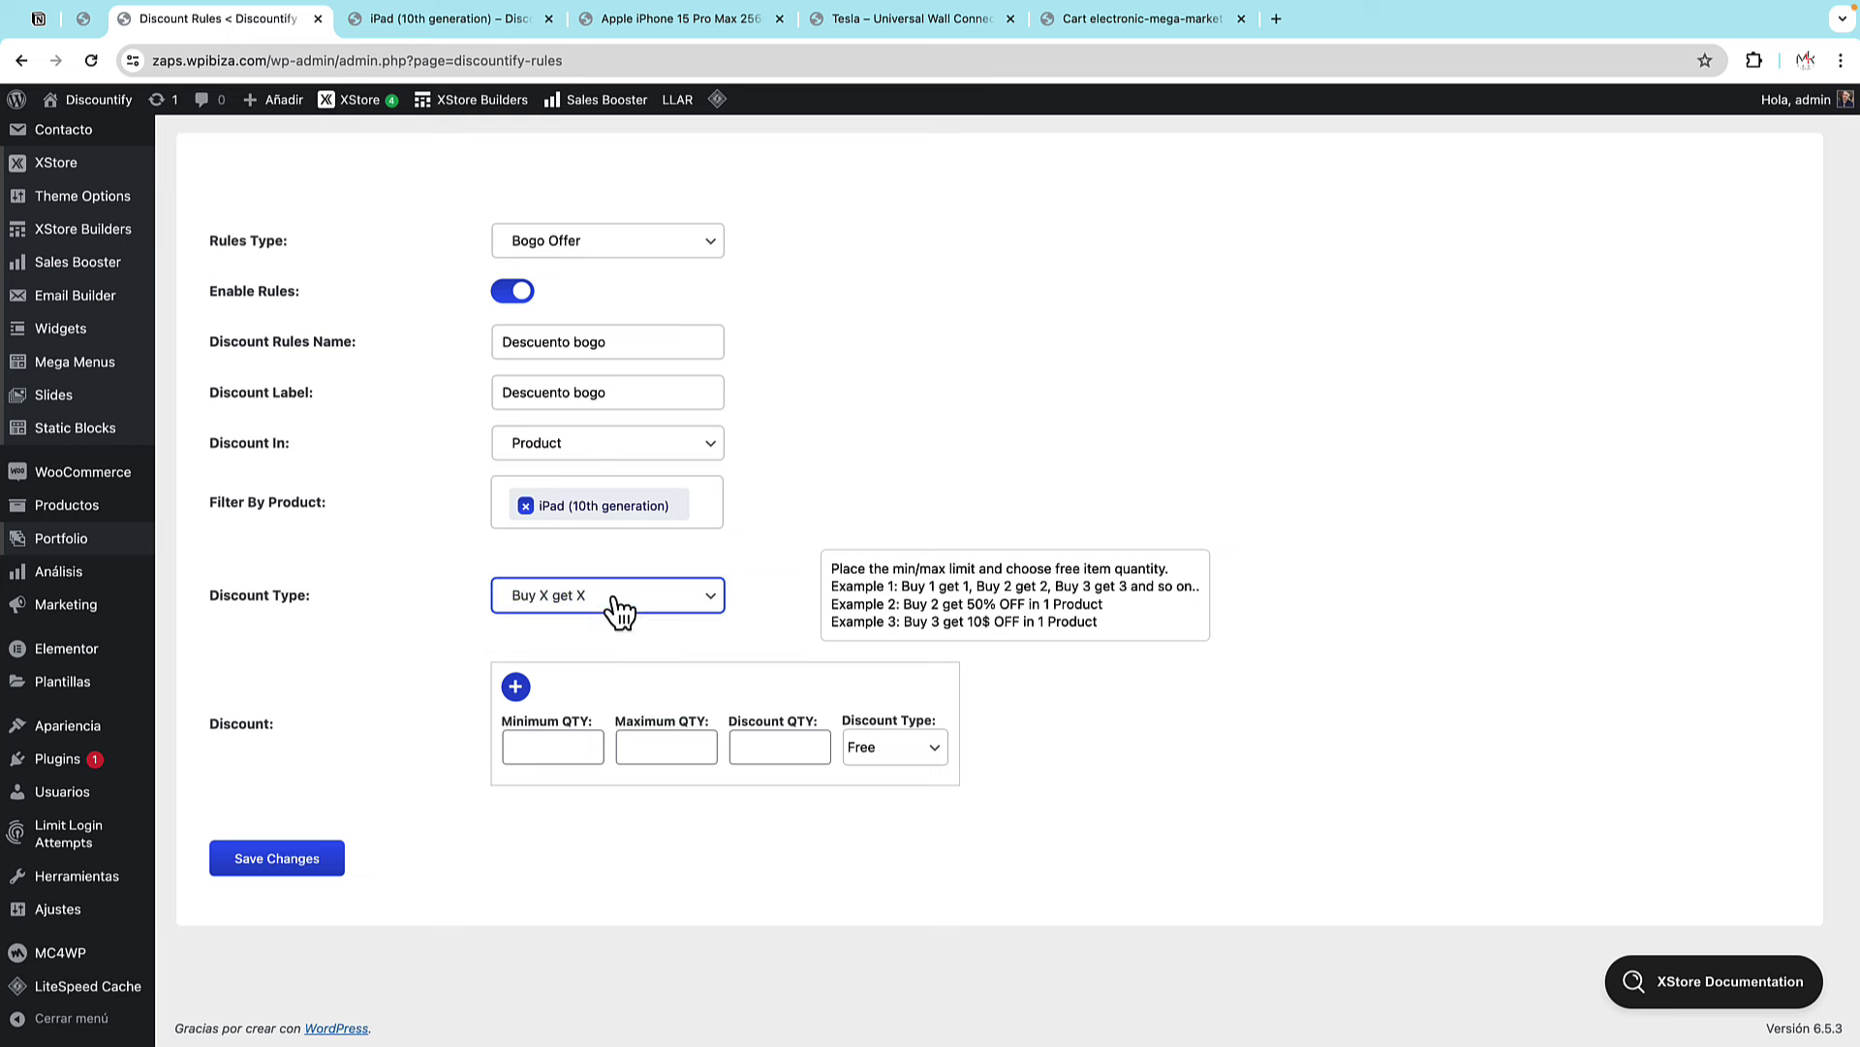
- Set the BOGO discount's minimum quantity to 2, maximum quantity to 3 and discount quantity to 1
{"action": "left_click", "coordinate": [553, 747]}
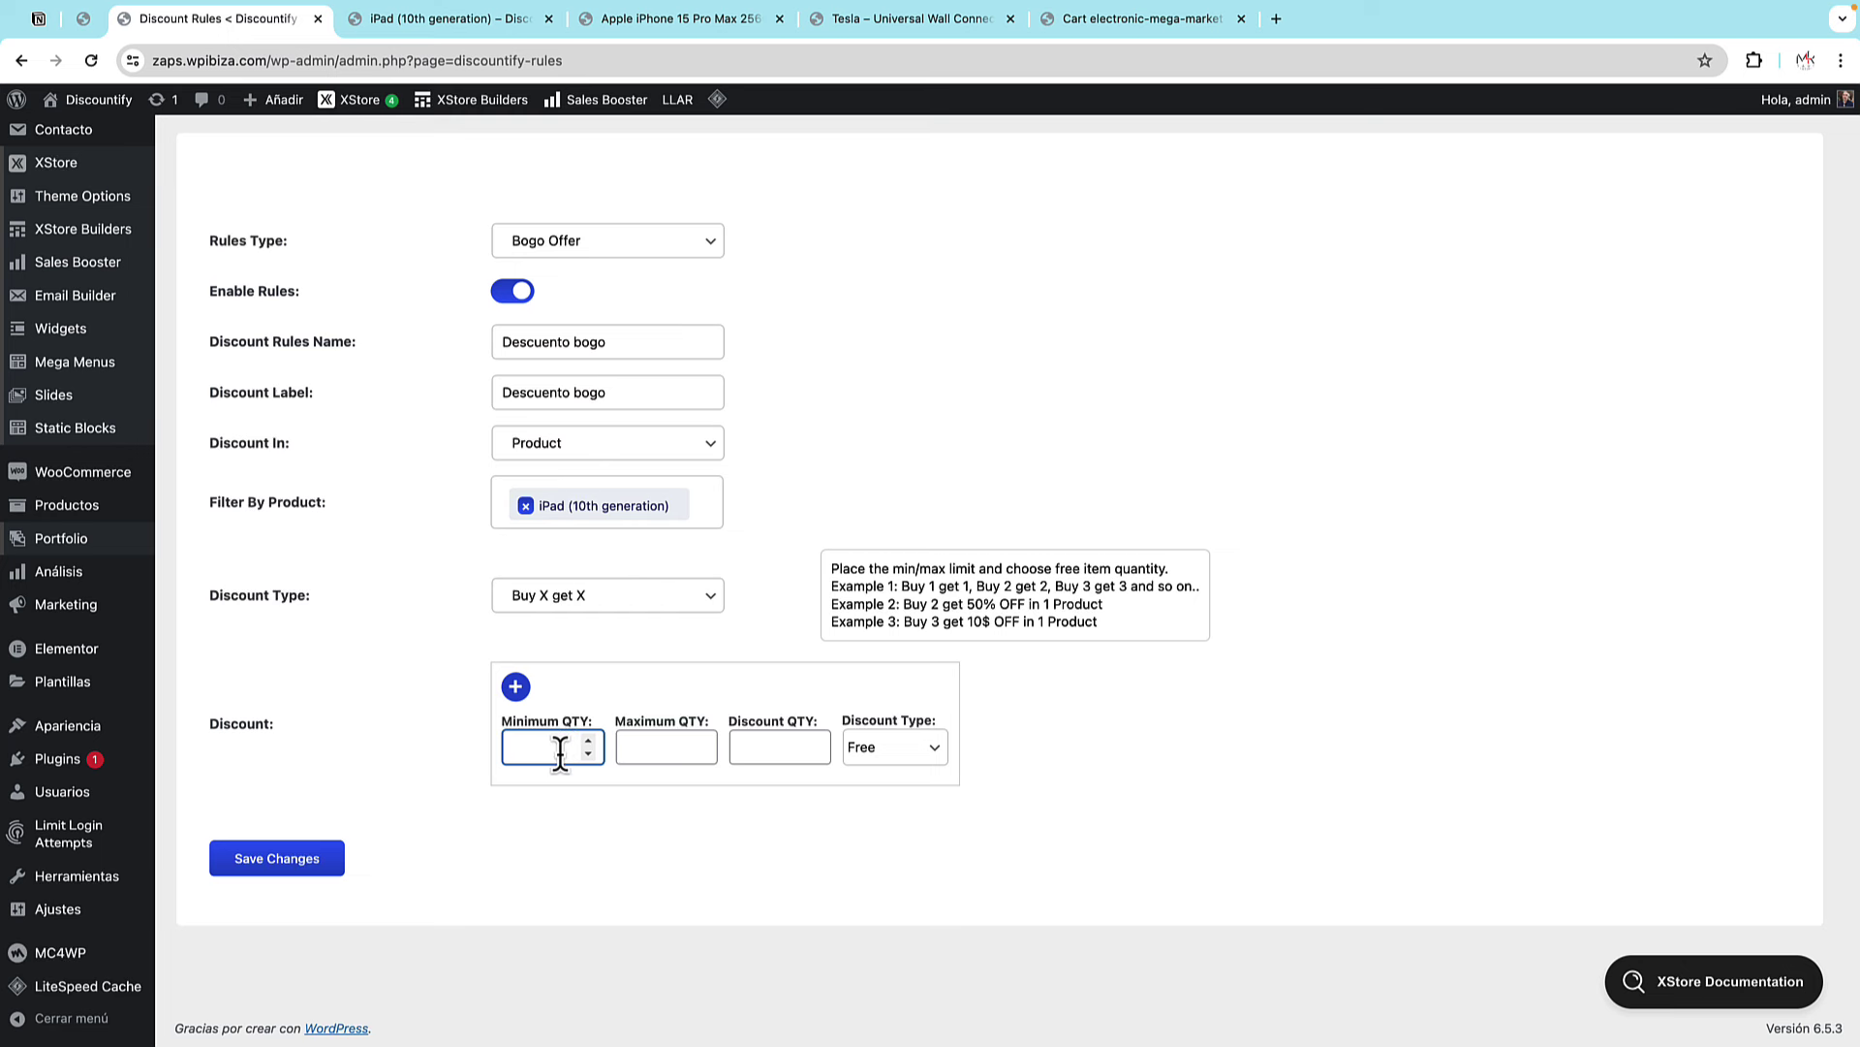
{"action": "key", "text": "Up"}
{"action": "key", "text": "Up"}
{"action": "left_click", "coordinate": [651, 748]}
{"action": "type", "text": "3"}
{"action": "left_click_drag", "start_coordinate": [531, 748], "coordinate": [505, 752]}
{"action": "left_click", "coordinate": [650, 753]}
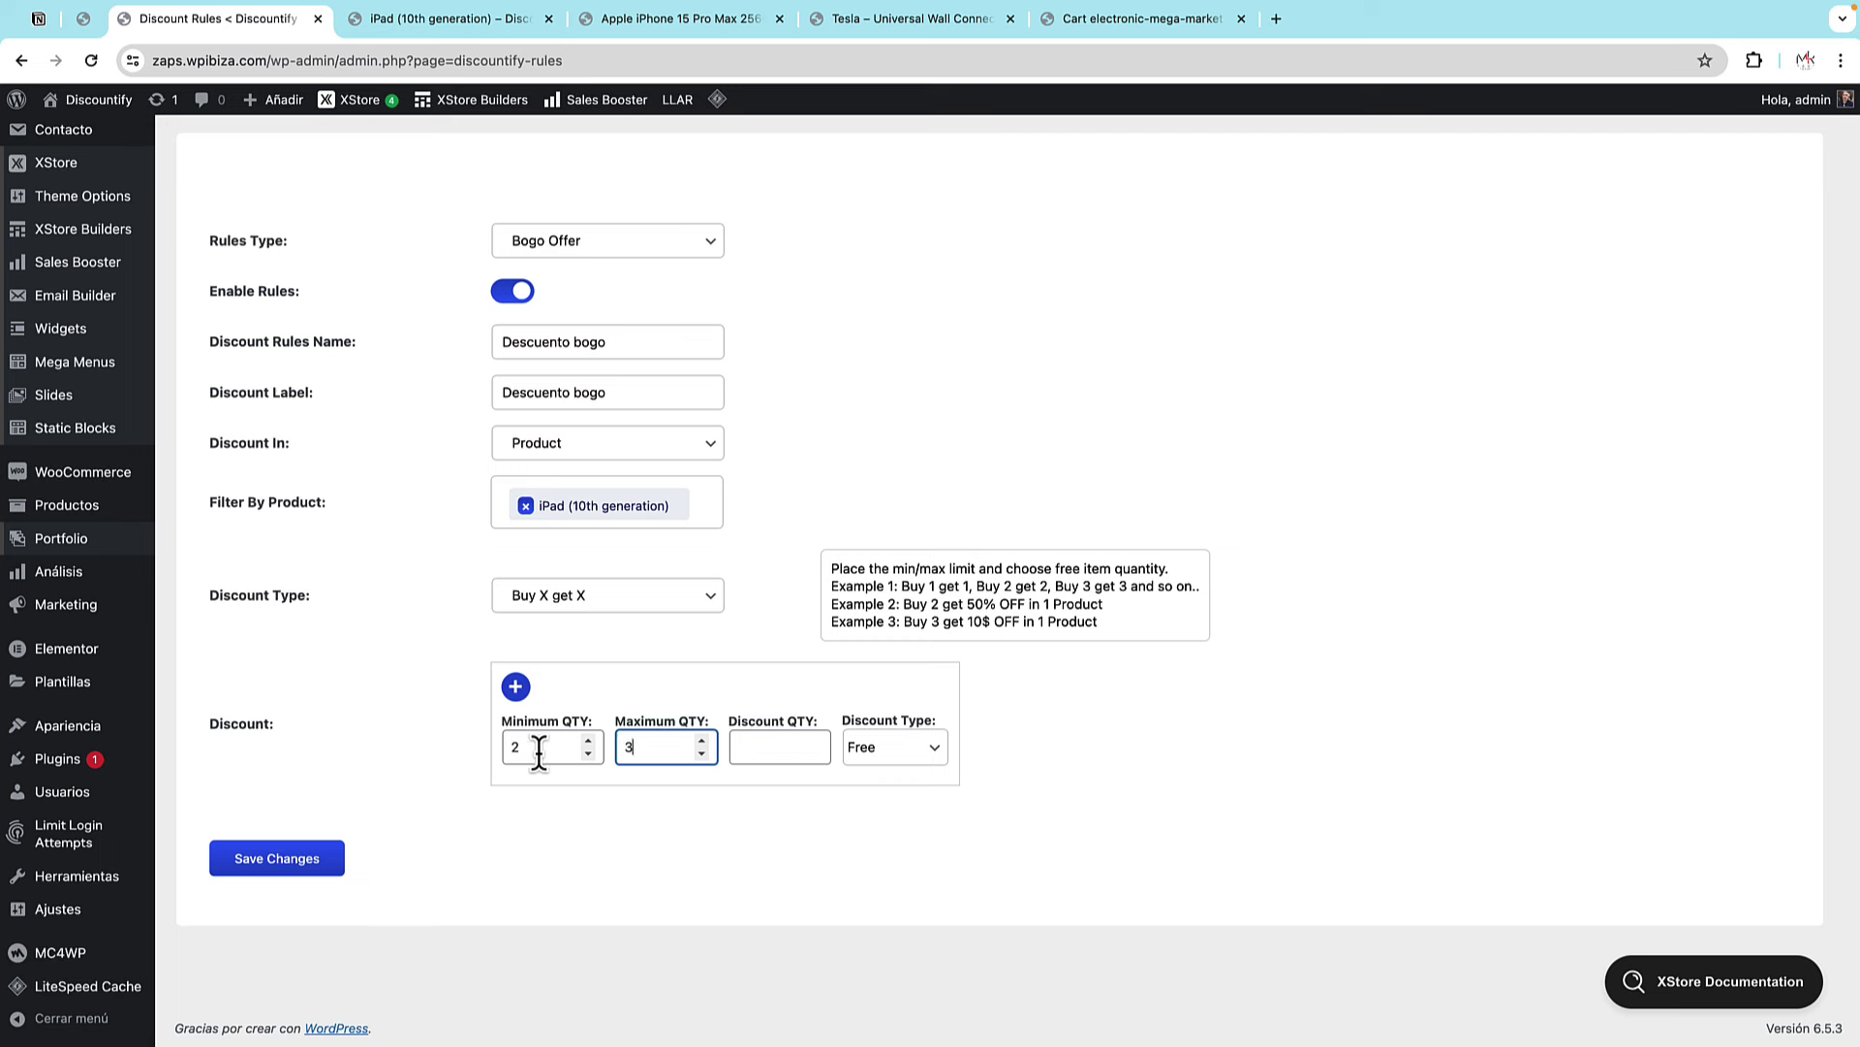
{"action": "left_click", "coordinate": [772, 753]}
{"action": "type", "text": "1"}
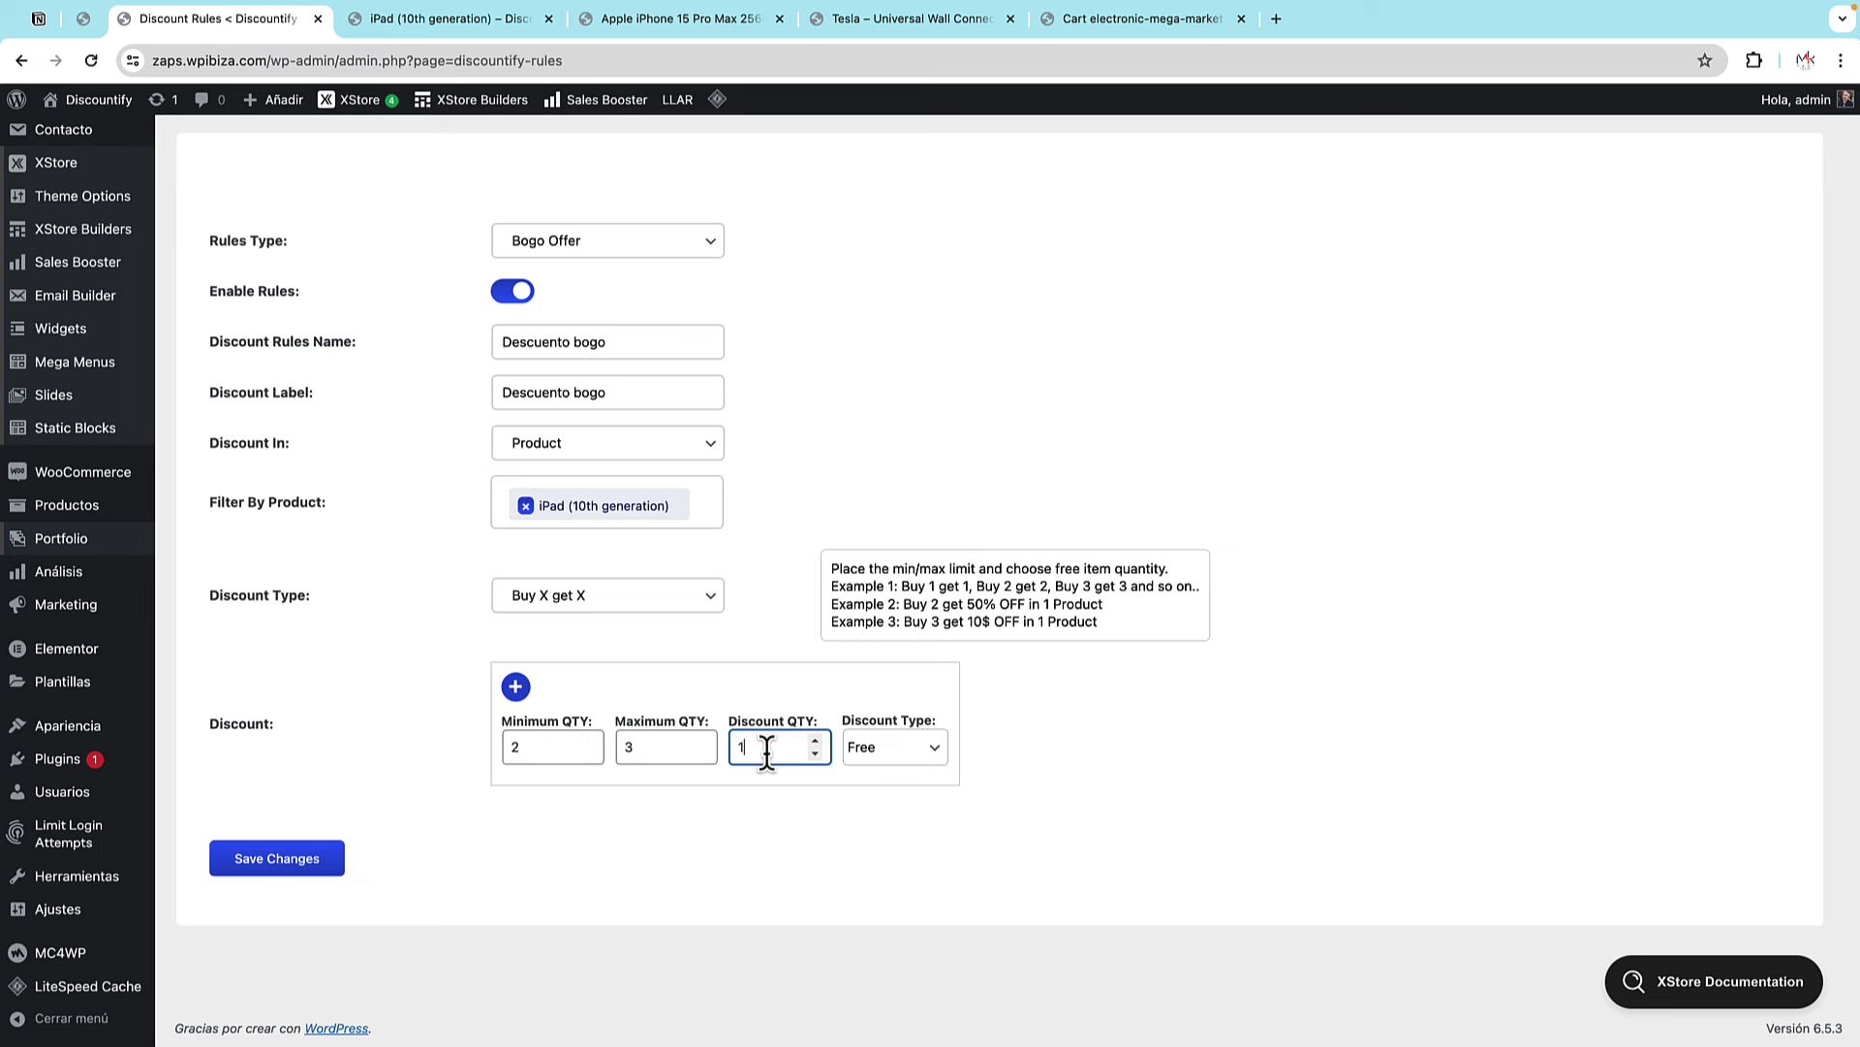
- Set the discount type of the quantity row to Percentage with a discount number of 50 and save the rule
{"action": "left_click", "coordinate": [887, 766]}
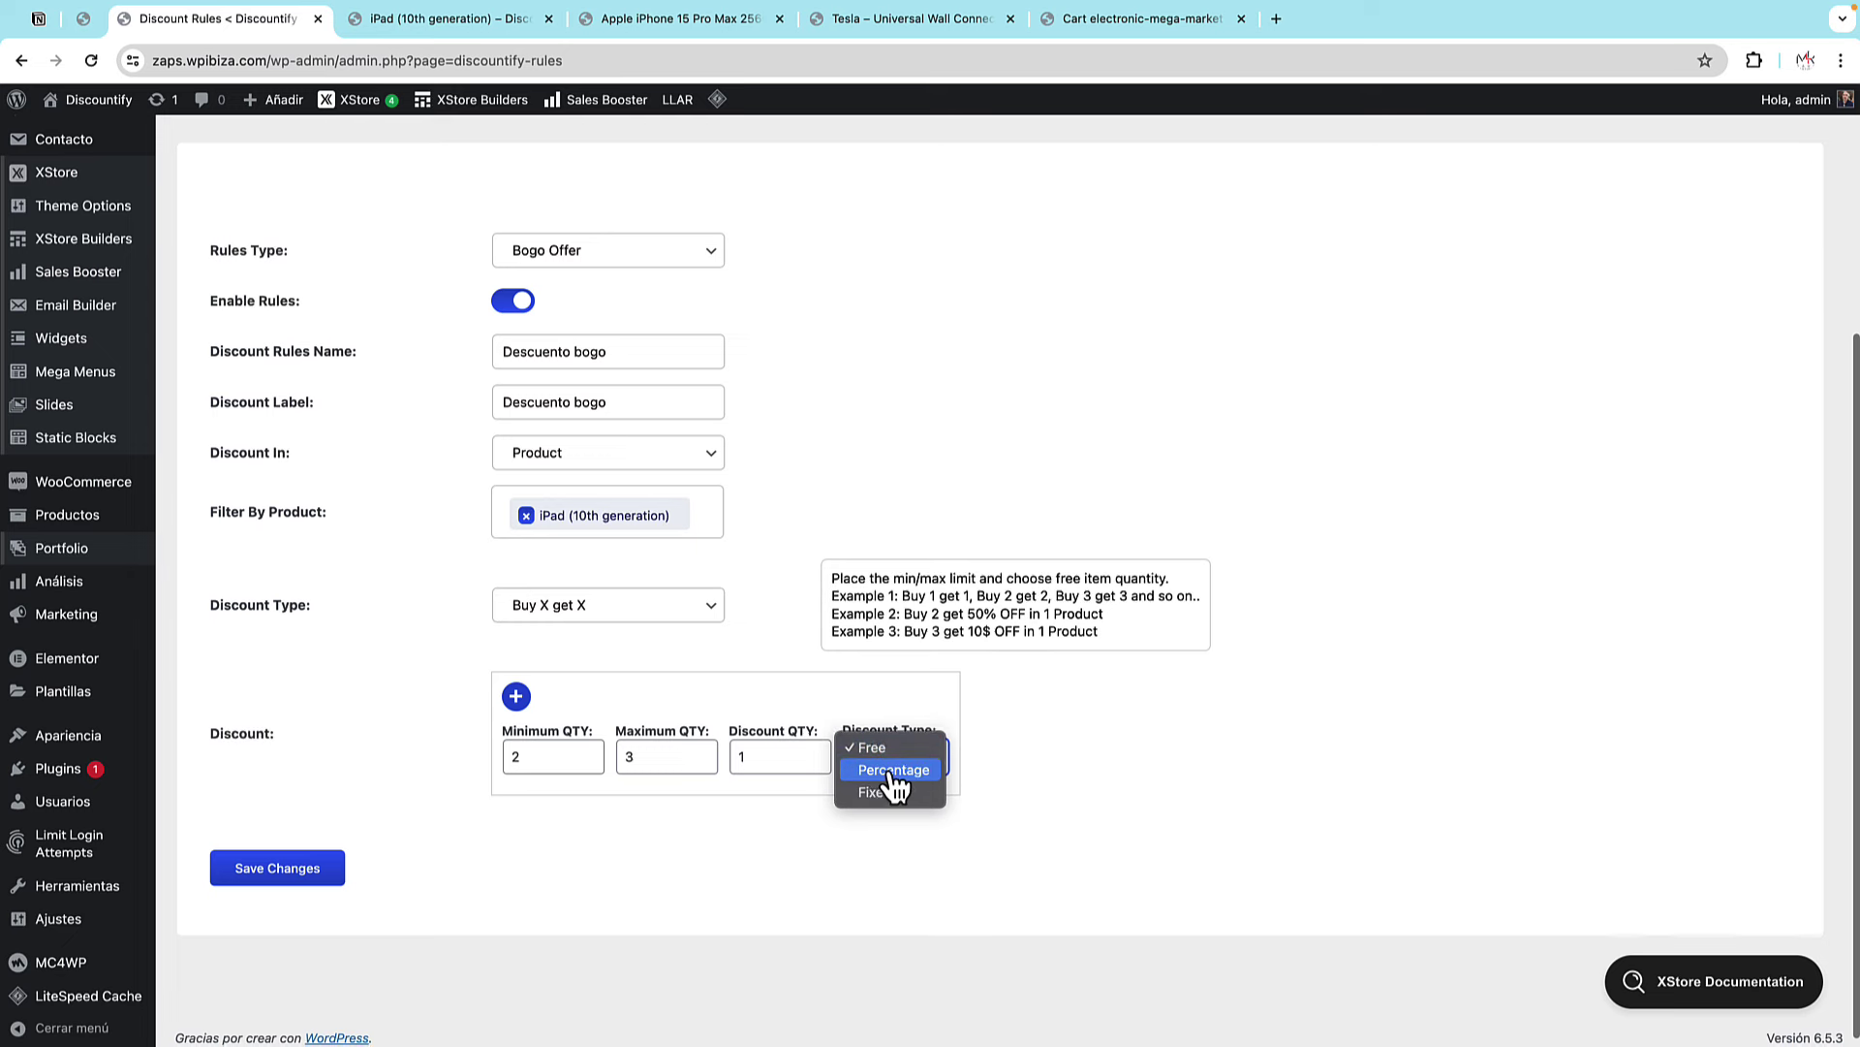
{"action": "left_click", "coordinate": [892, 770]}
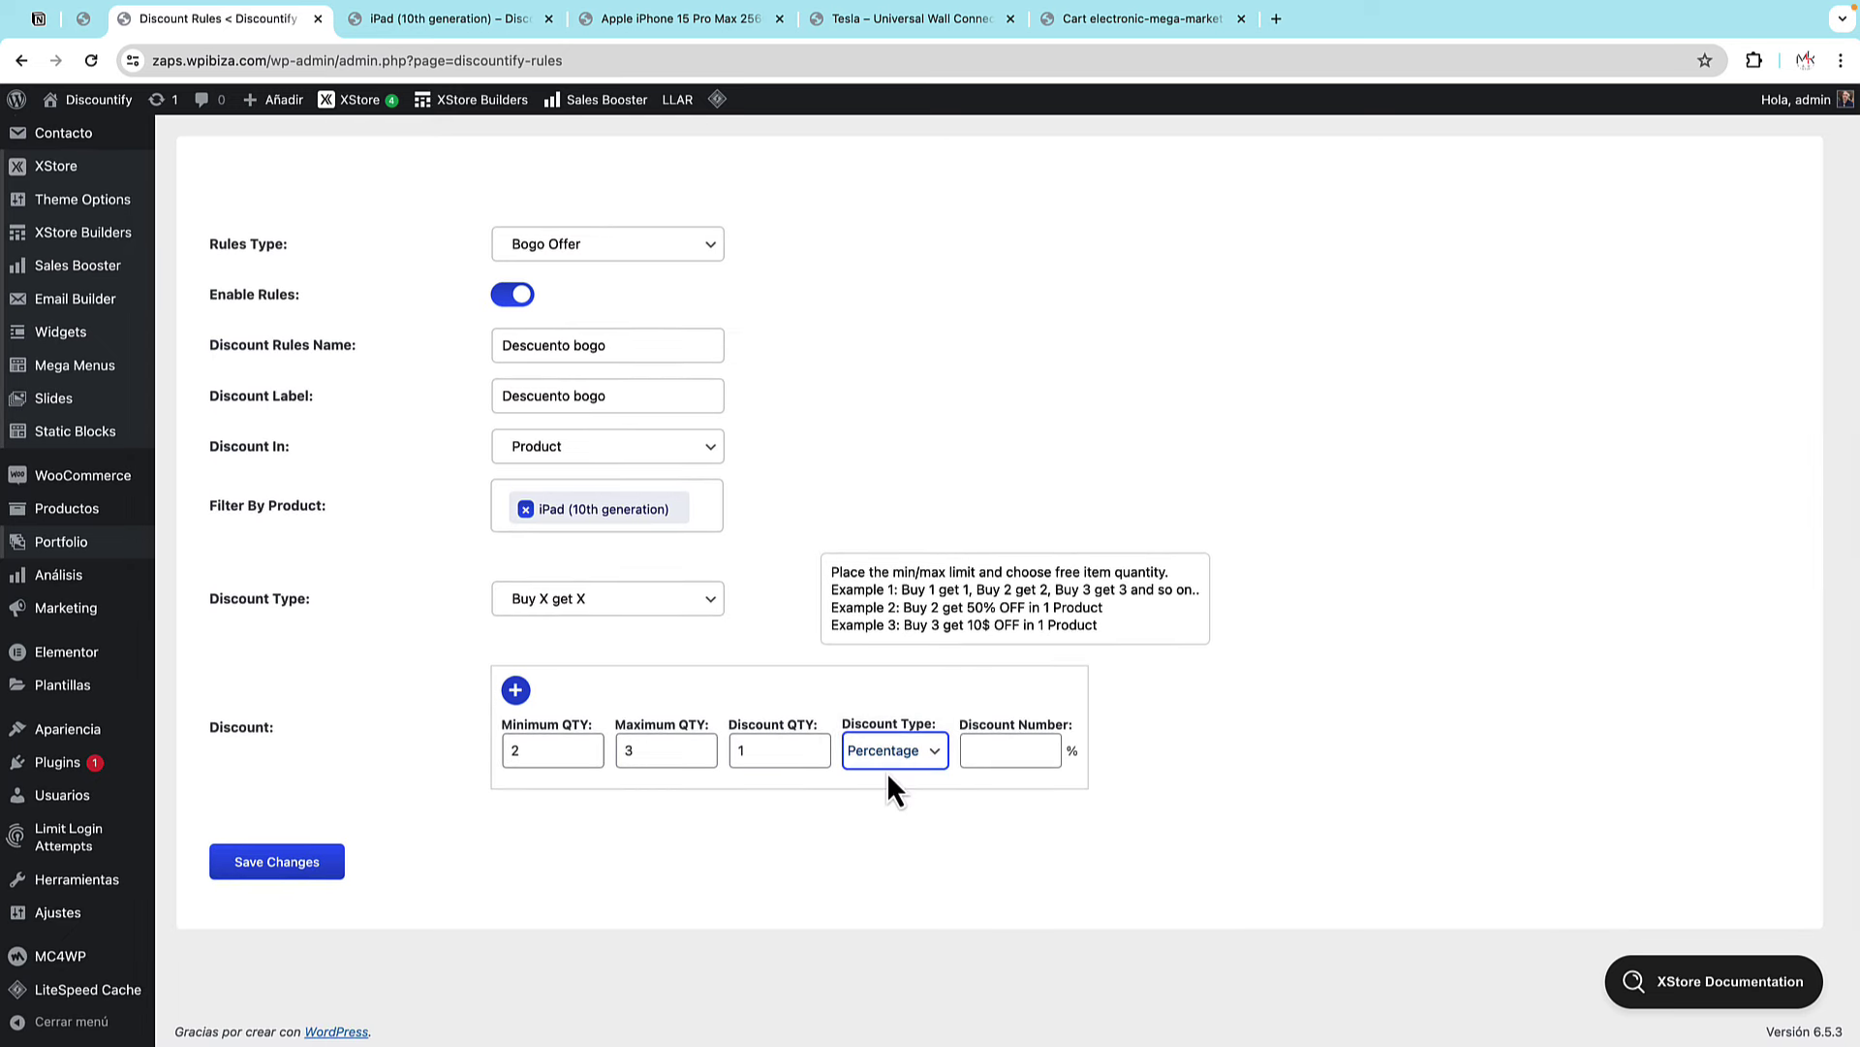
{"action": "left_click", "coordinate": [887, 771]}
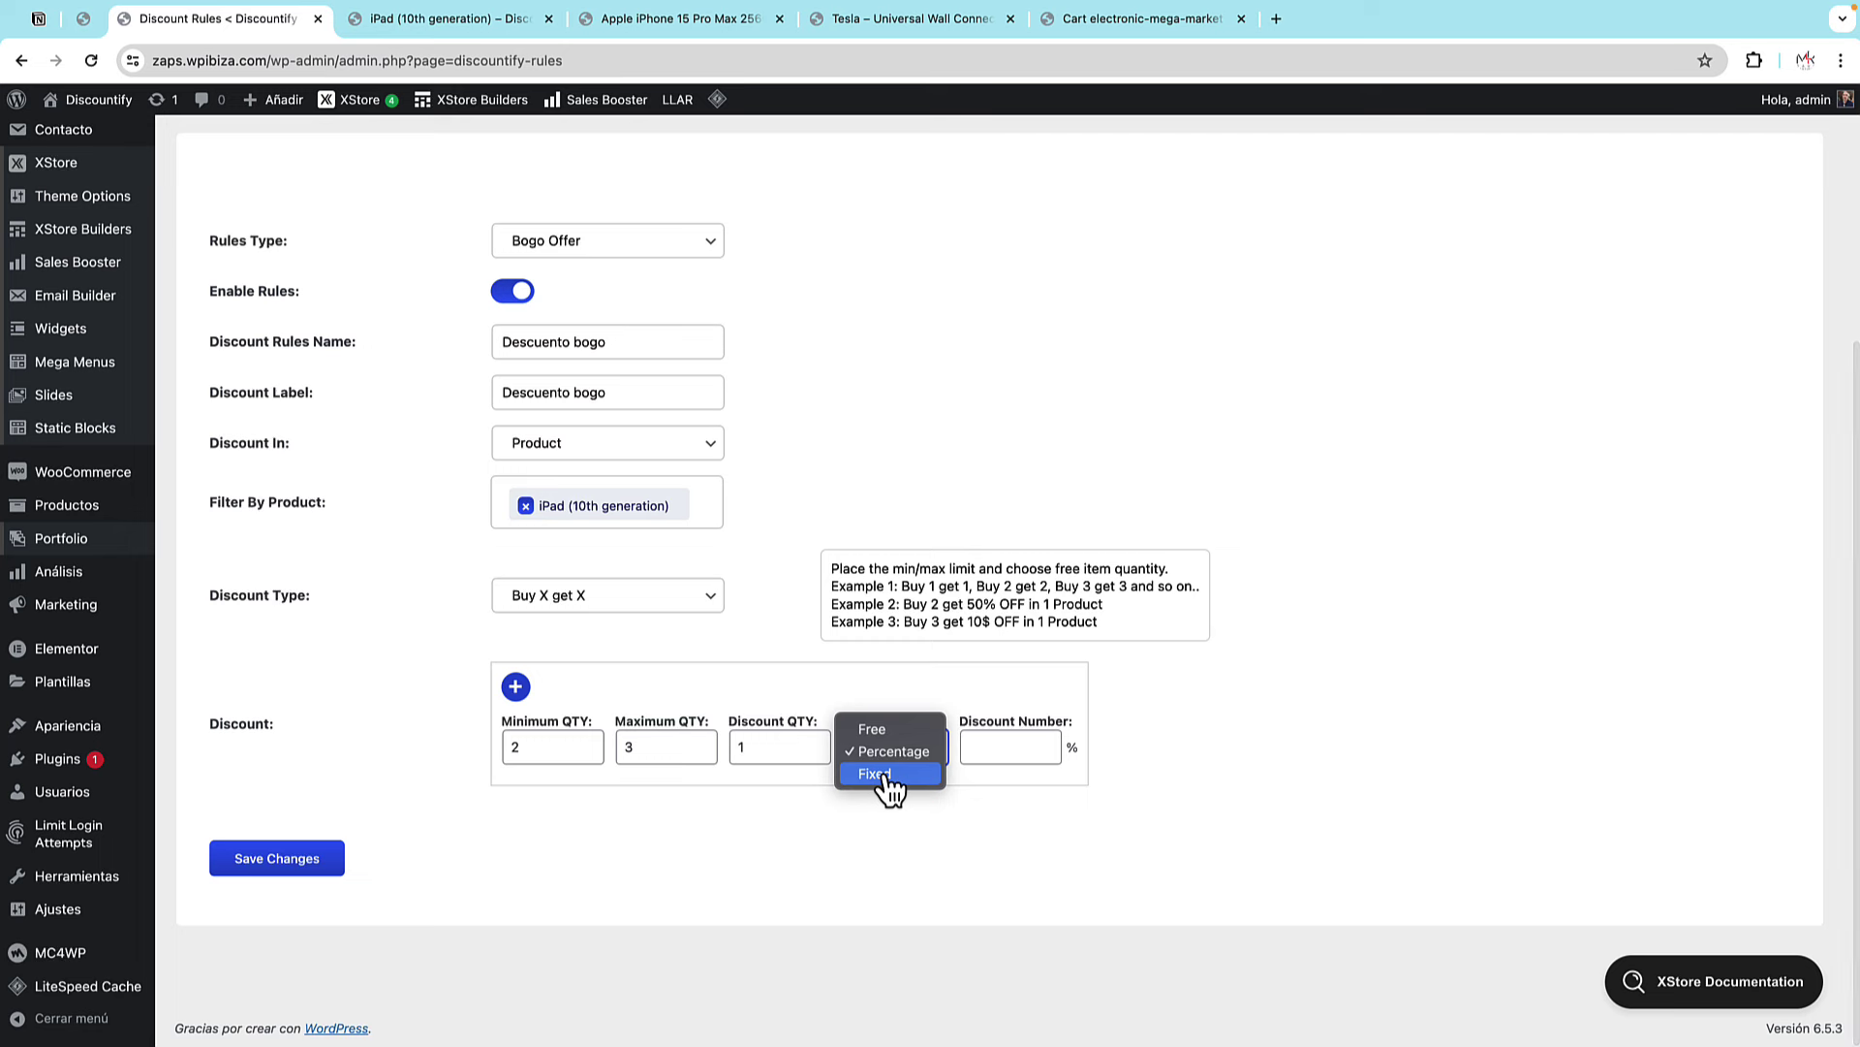
{"action": "left_click", "coordinate": [885, 777]}
{"action": "left_click", "coordinate": [891, 761]}
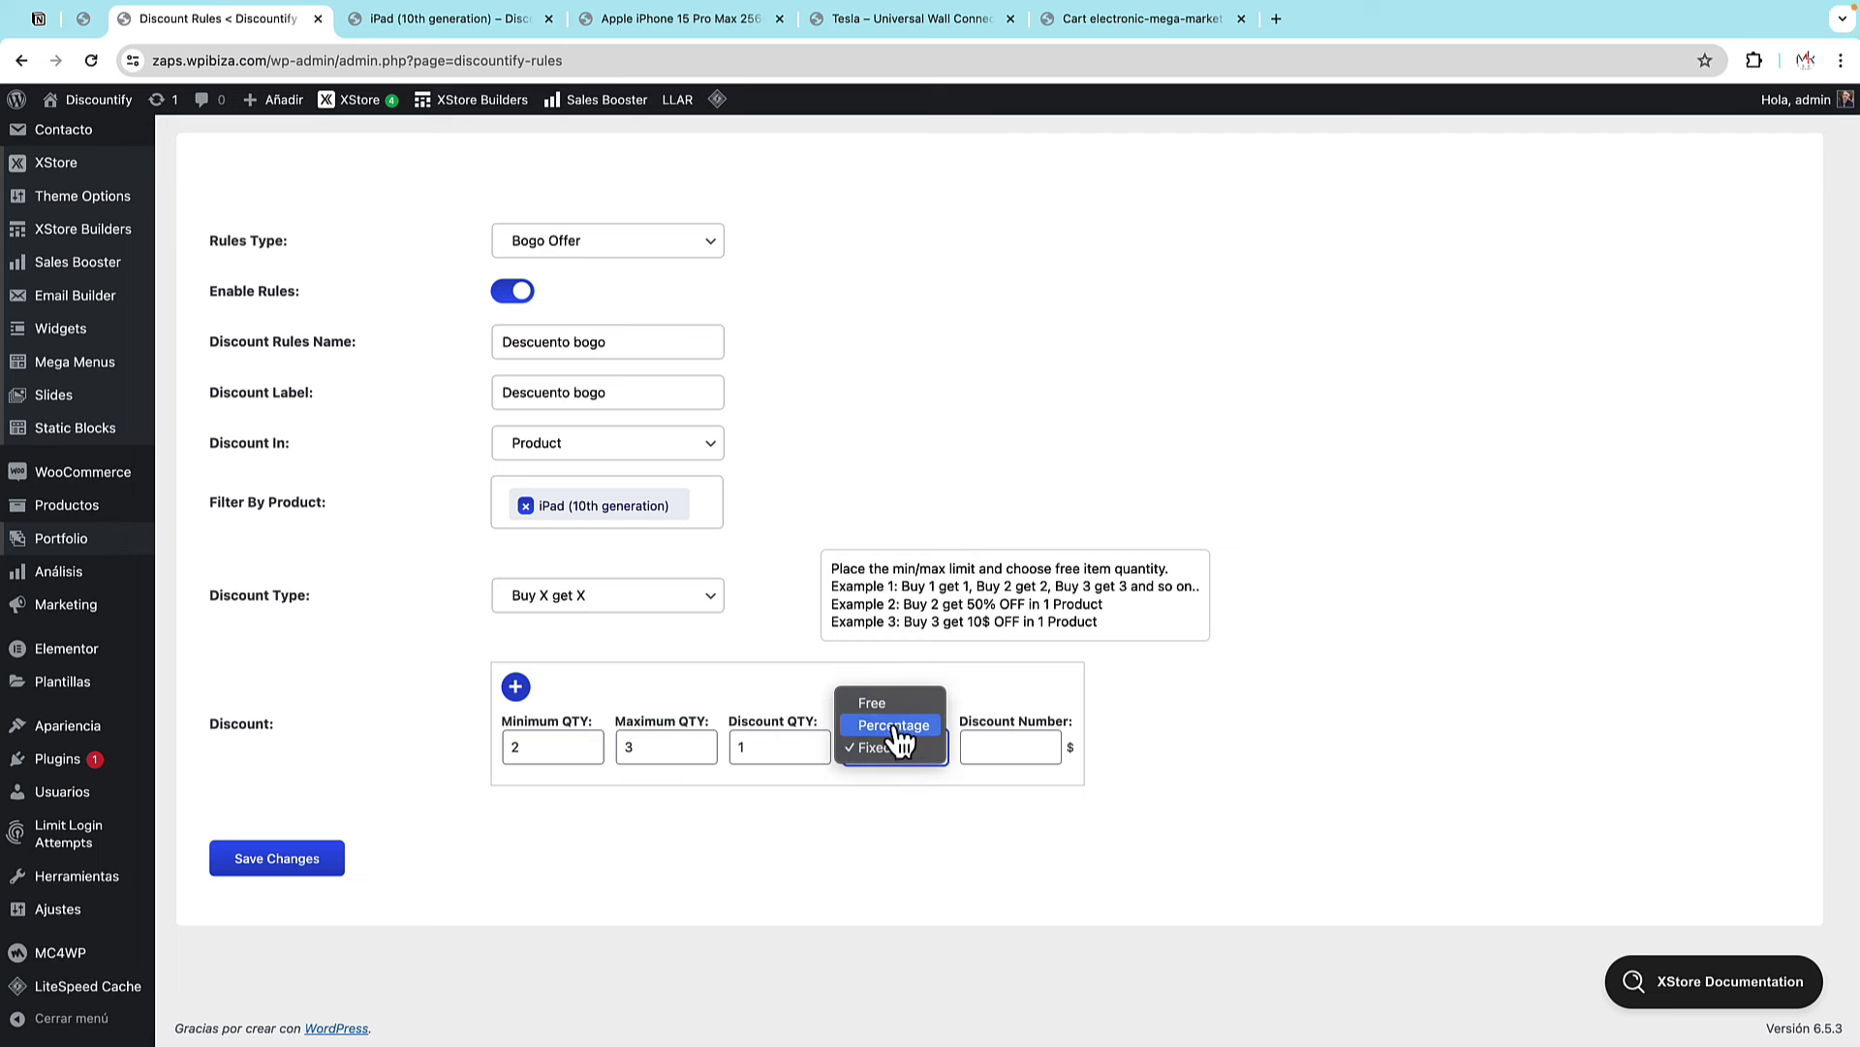
{"action": "left_click", "coordinate": [1010, 766]}
{"action": "key", "text": "Up"}
{"action": "left_click", "coordinate": [1000, 748]}
{"action": "type", "text": "50"}
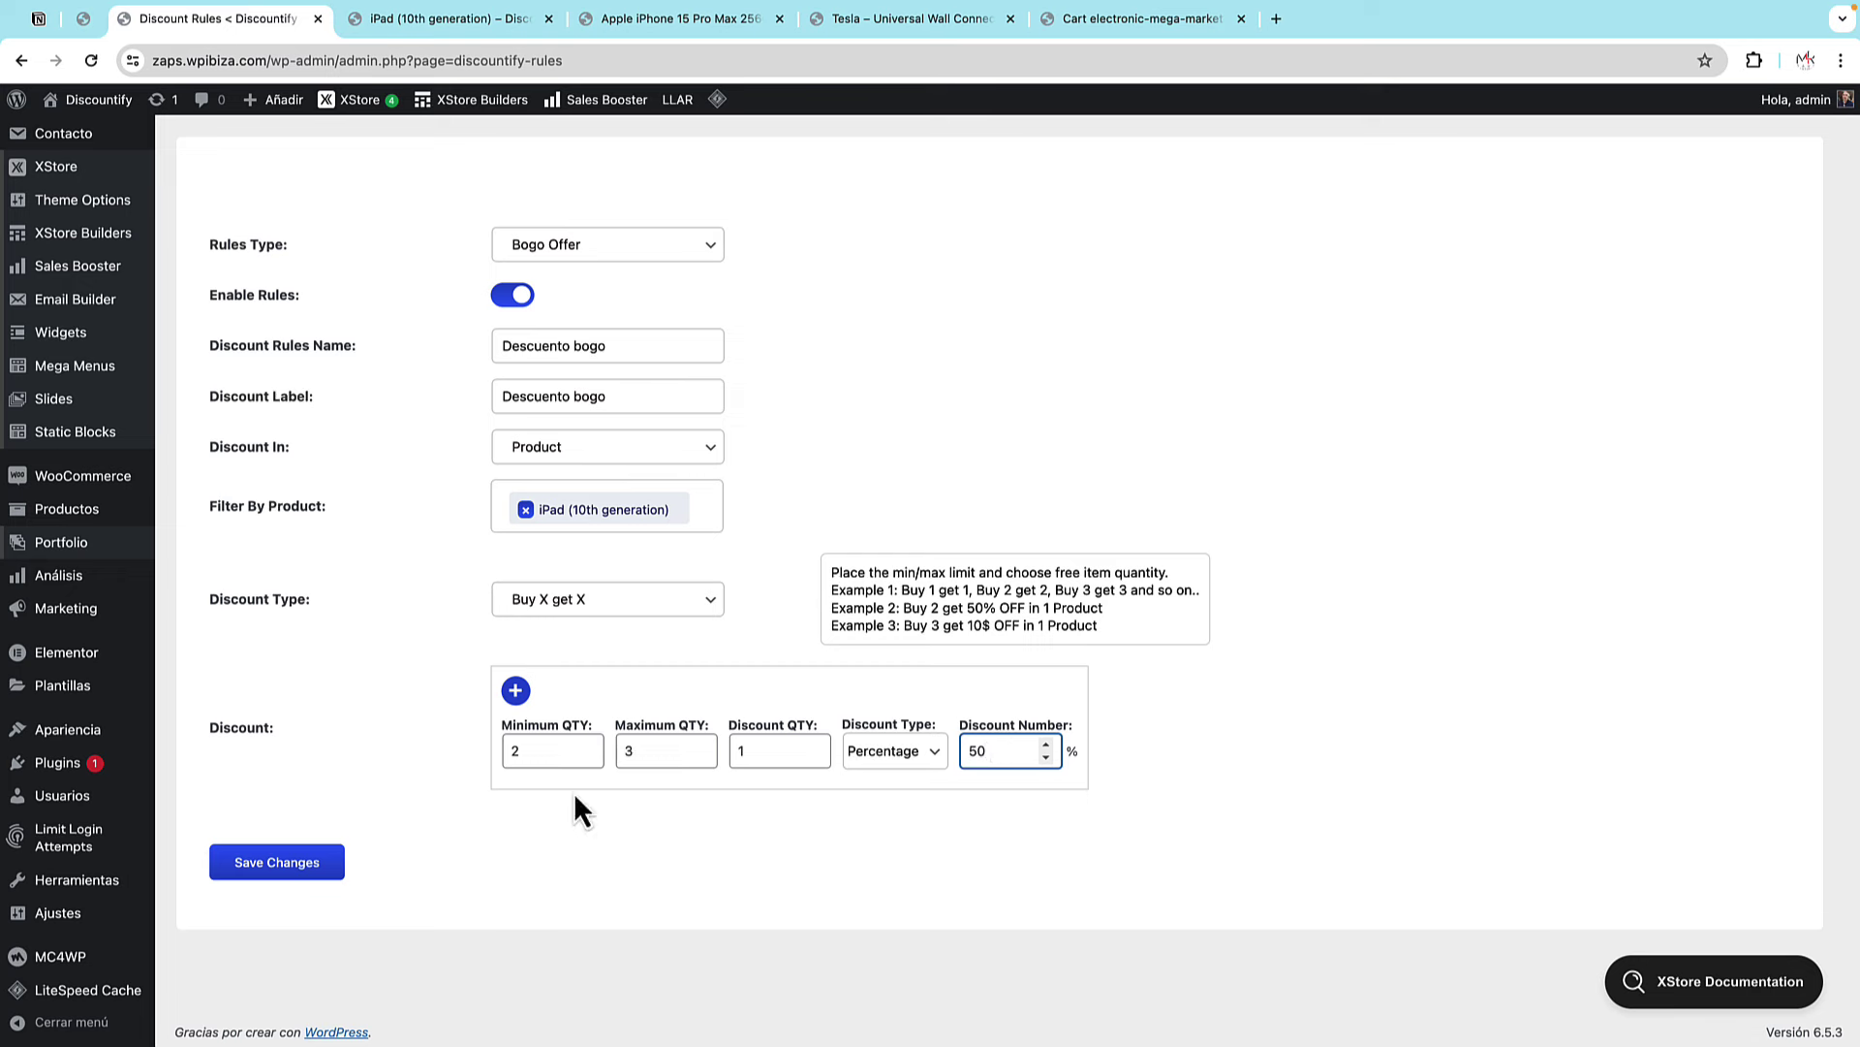
{"action": "left_click", "coordinate": [276, 863]}
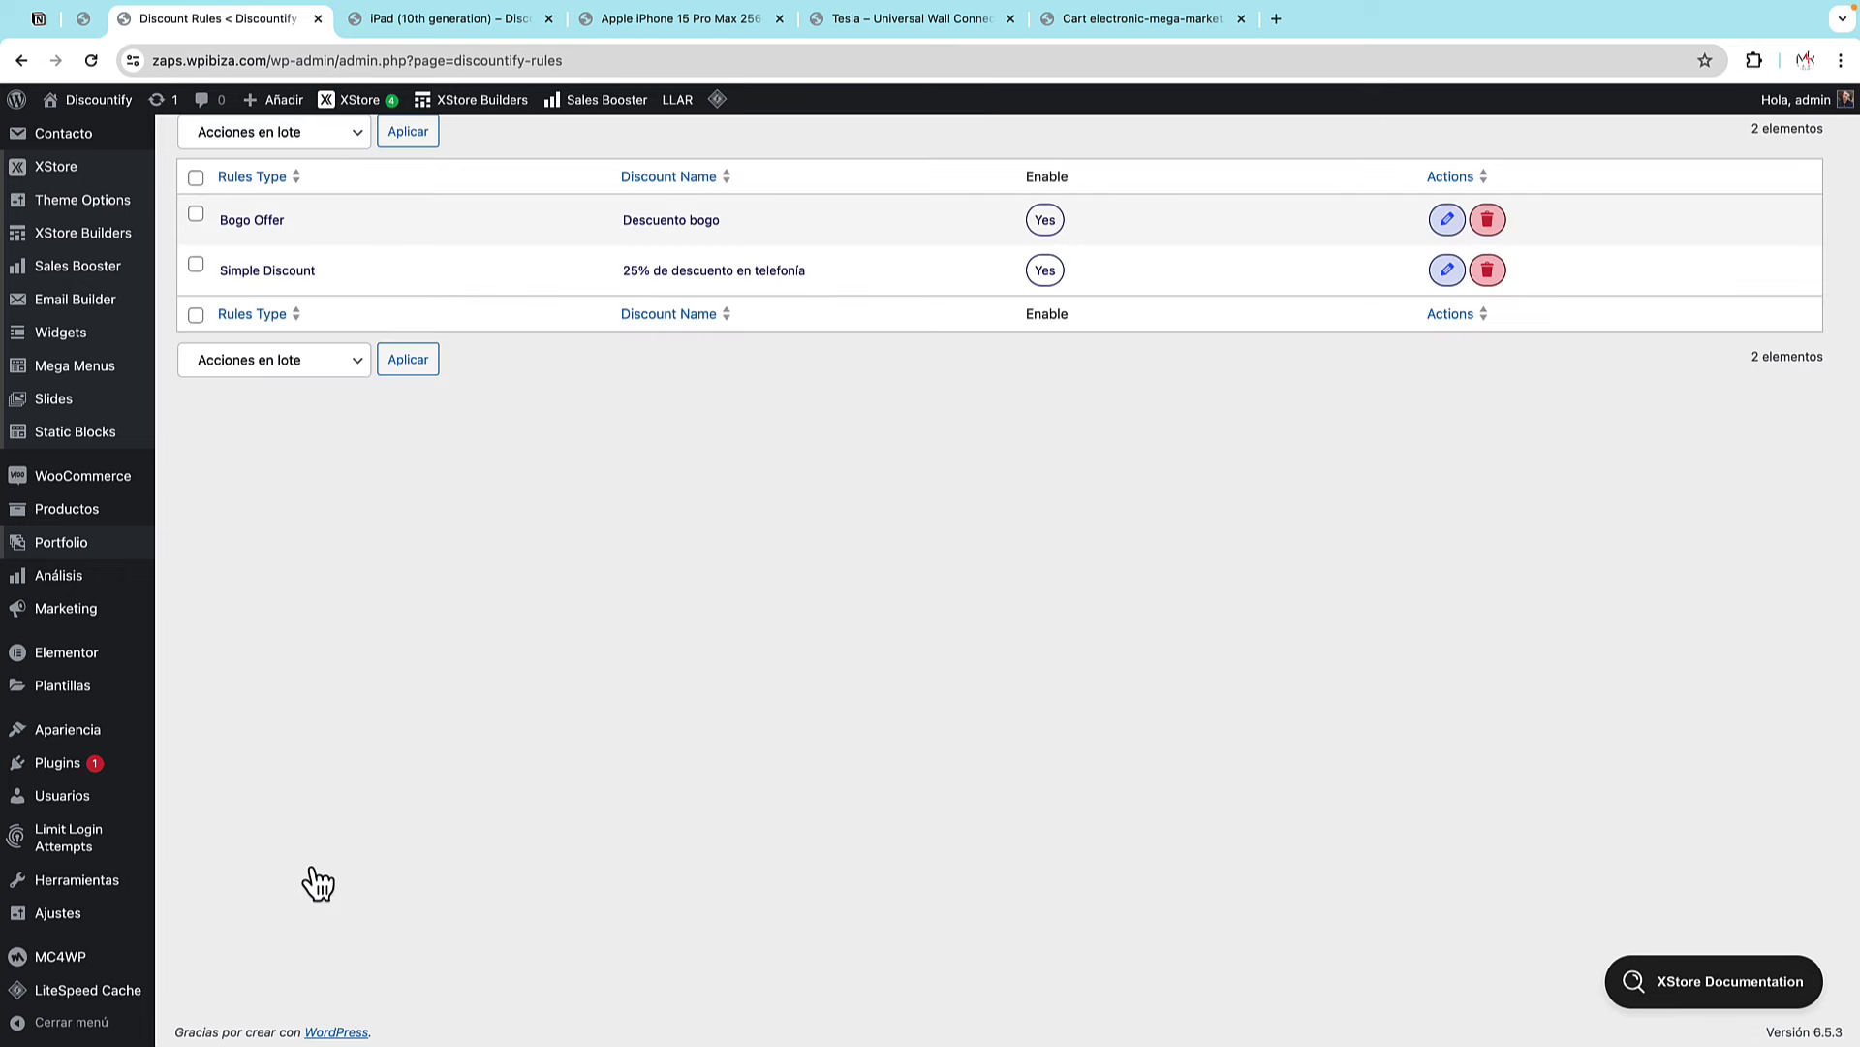
- Reload the iPad (10th generation) product page to check the offer, add one unit to the cart and refresh the cart page
{"action": "left_click", "coordinate": [488, 28]}
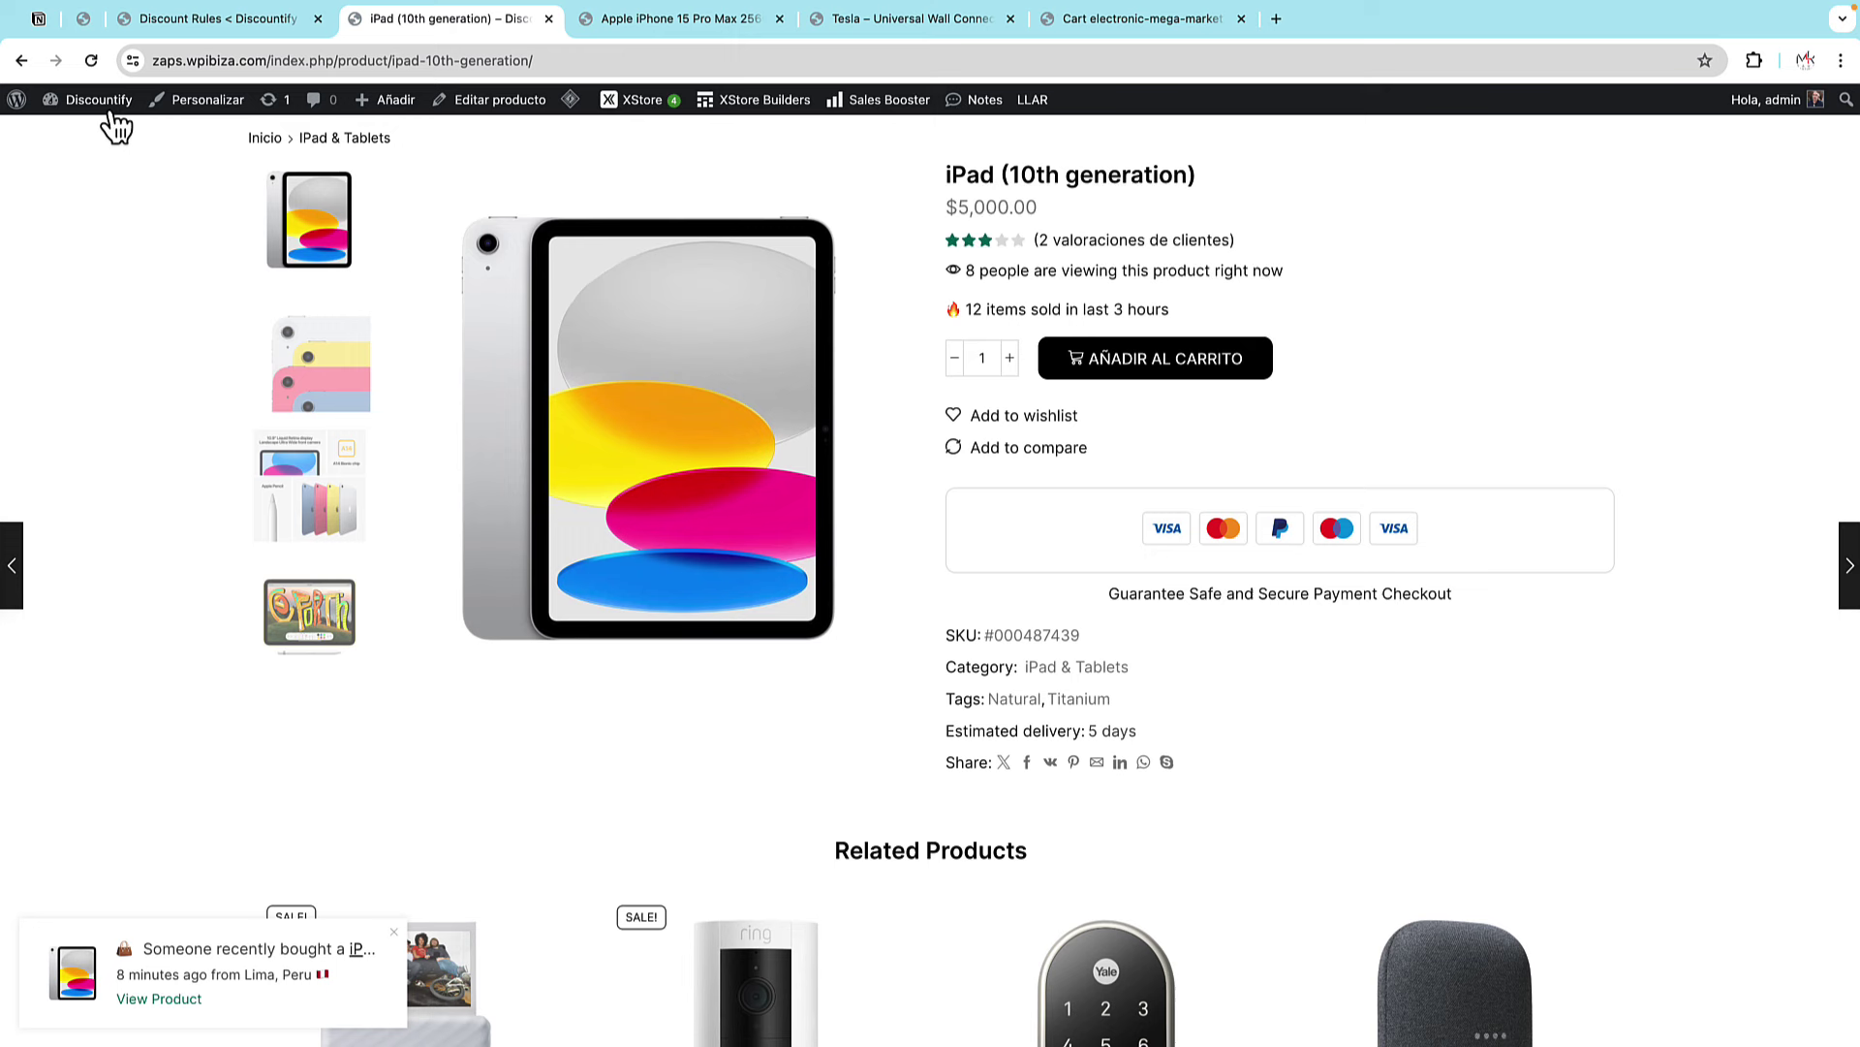
{"action": "left_click", "coordinate": [91, 61]}
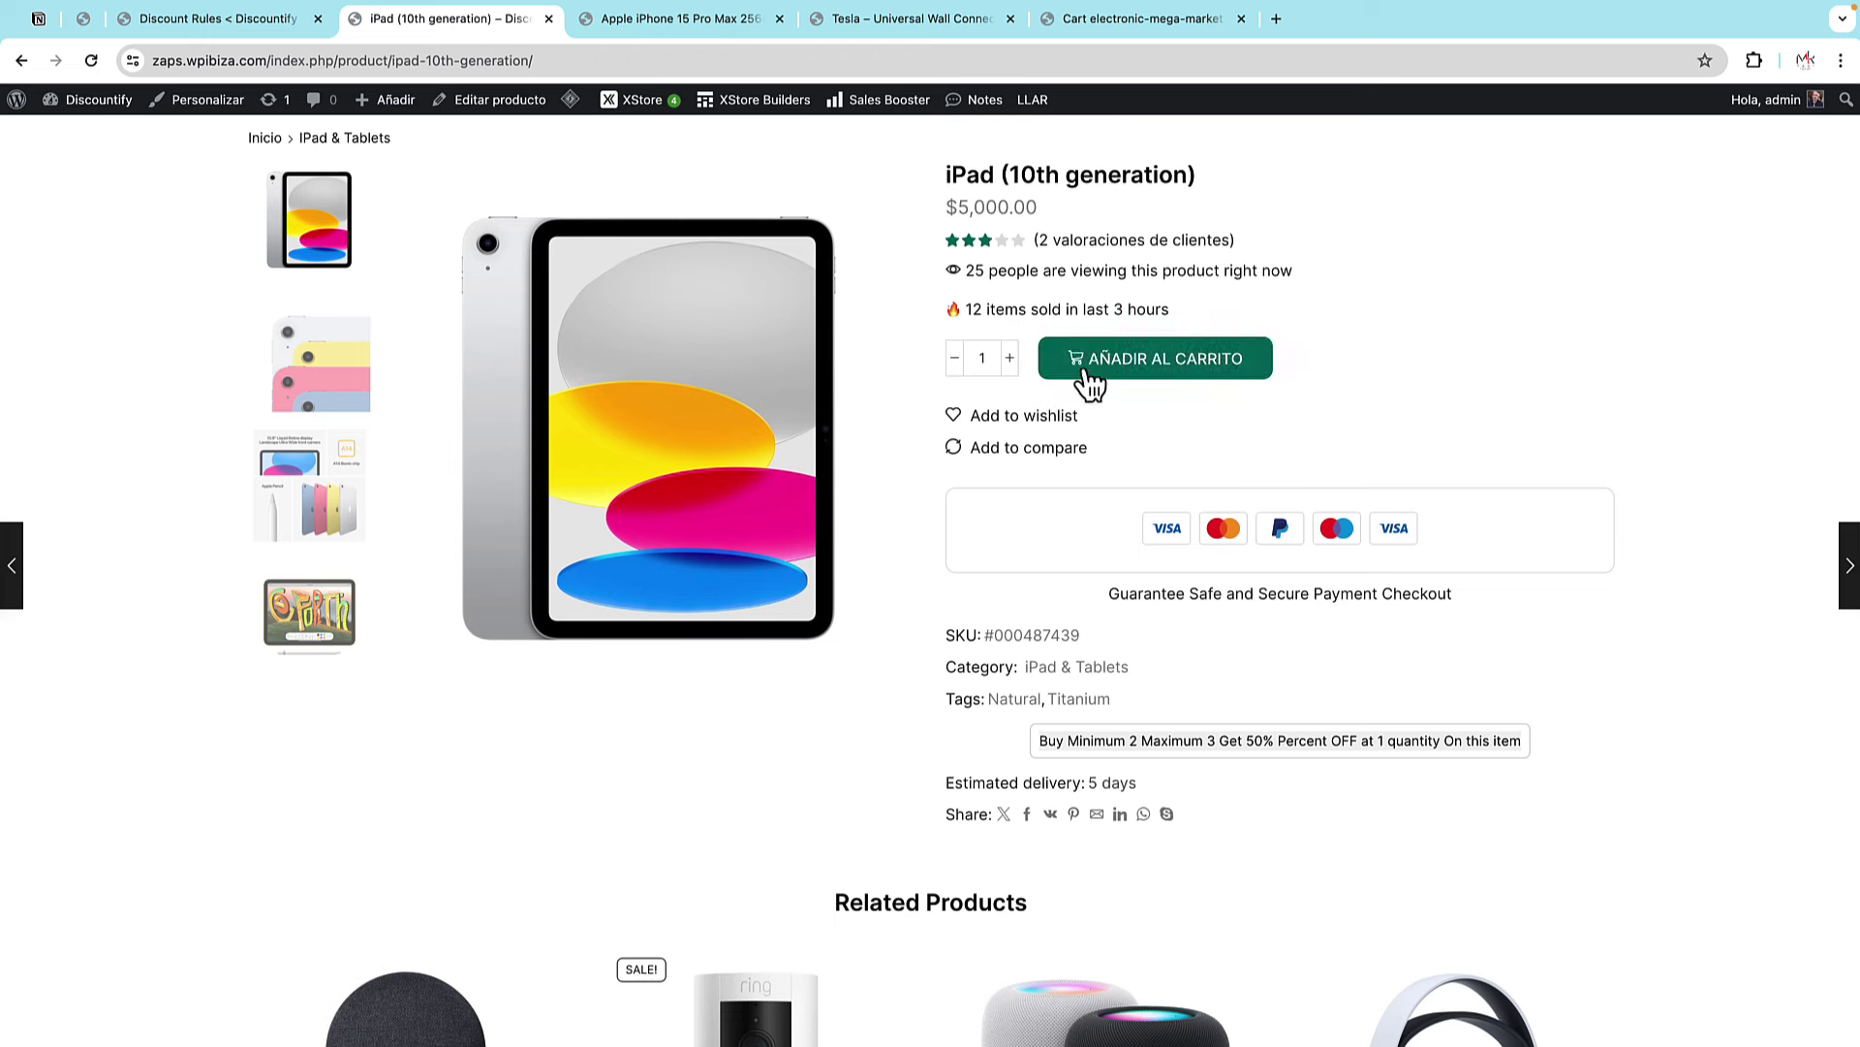
{"action": "left_click", "coordinate": [1155, 17]}
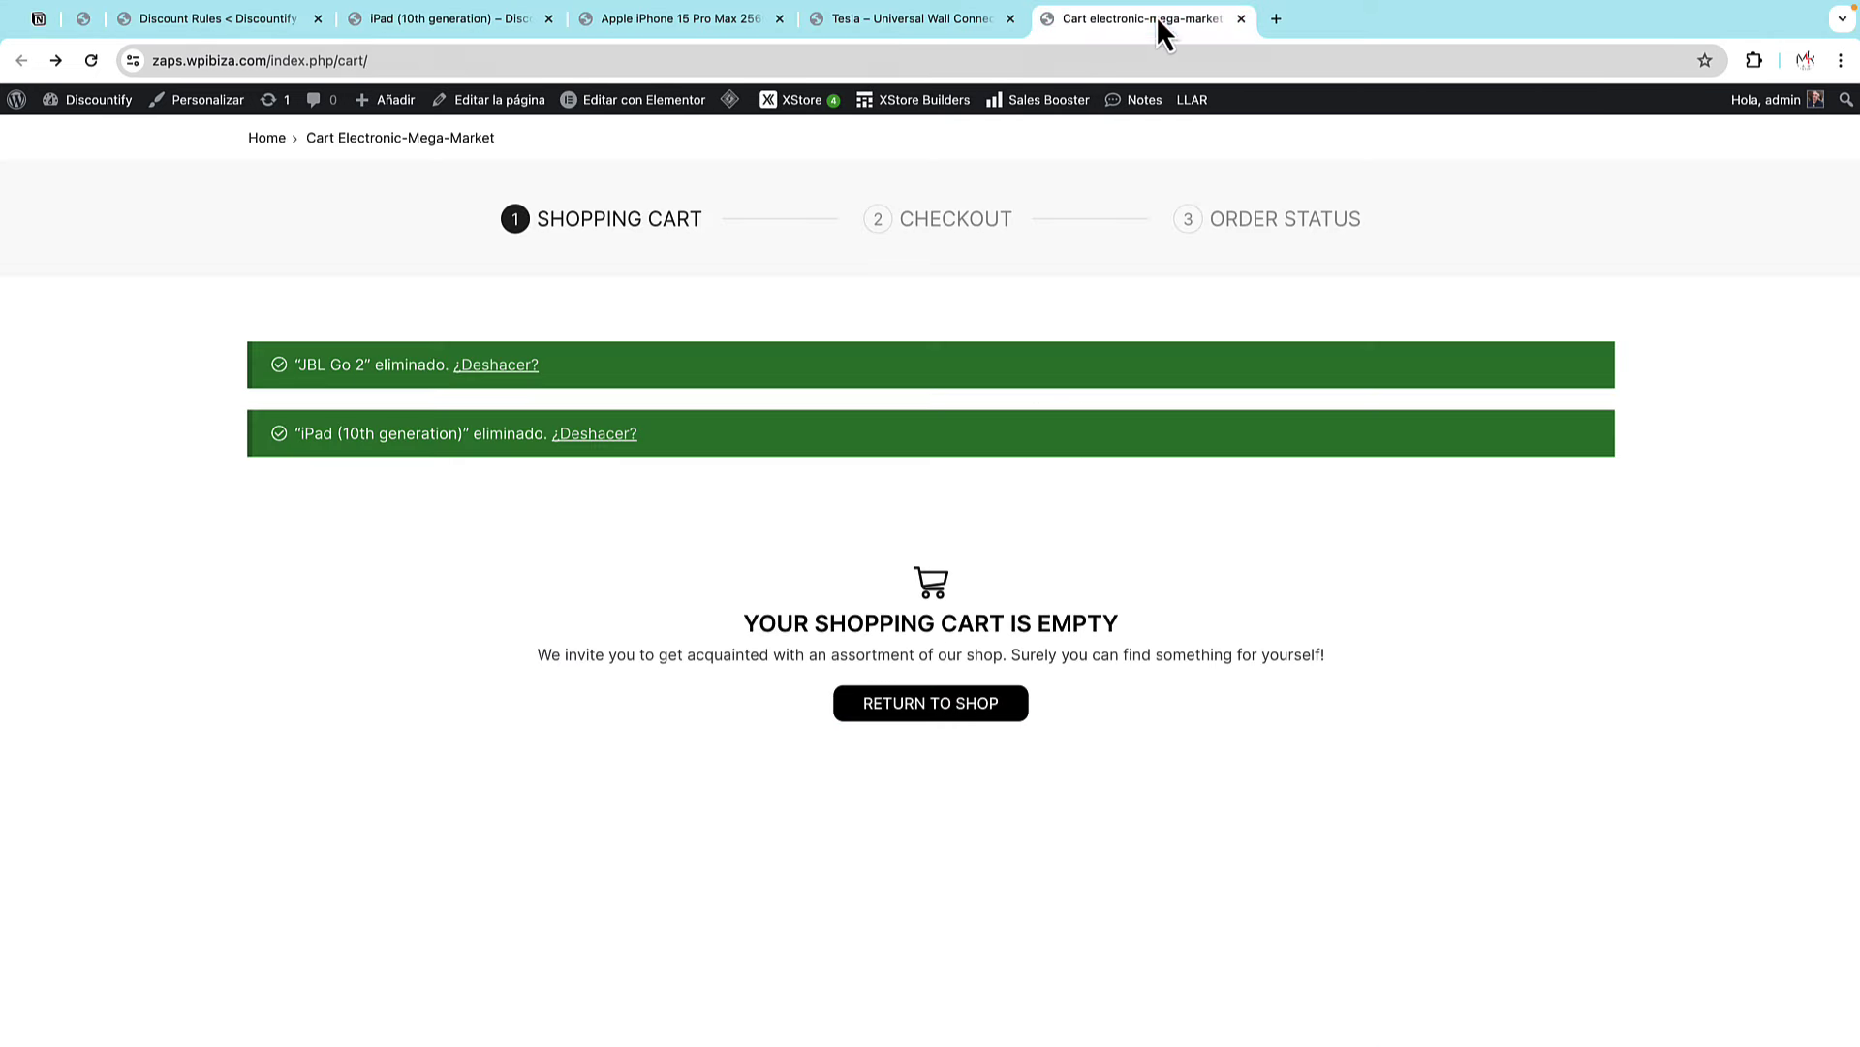
{"action": "left_click", "coordinate": [89, 61]}
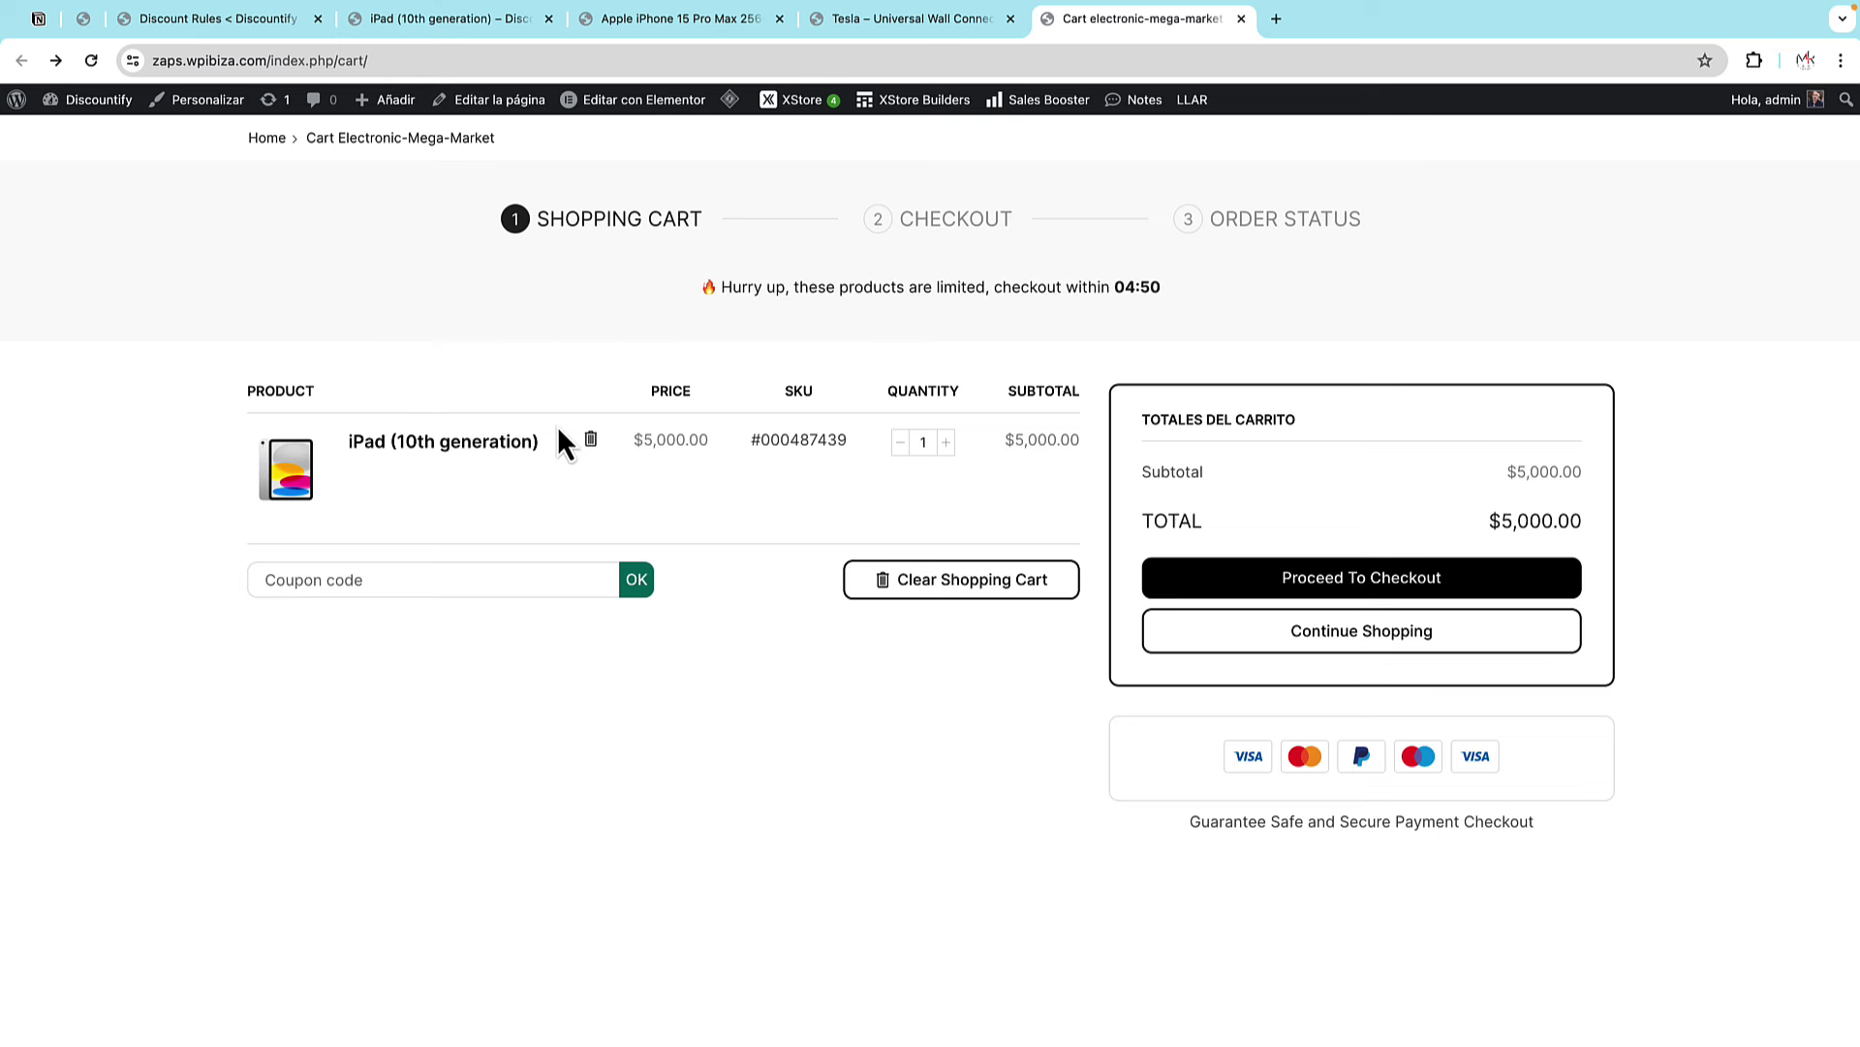
- Raise the iPad's cart quantity to 2 and then 3 to check the BOGO discount, and remove the iPad from the cart
{"action": "left_click", "coordinate": [945, 443]}
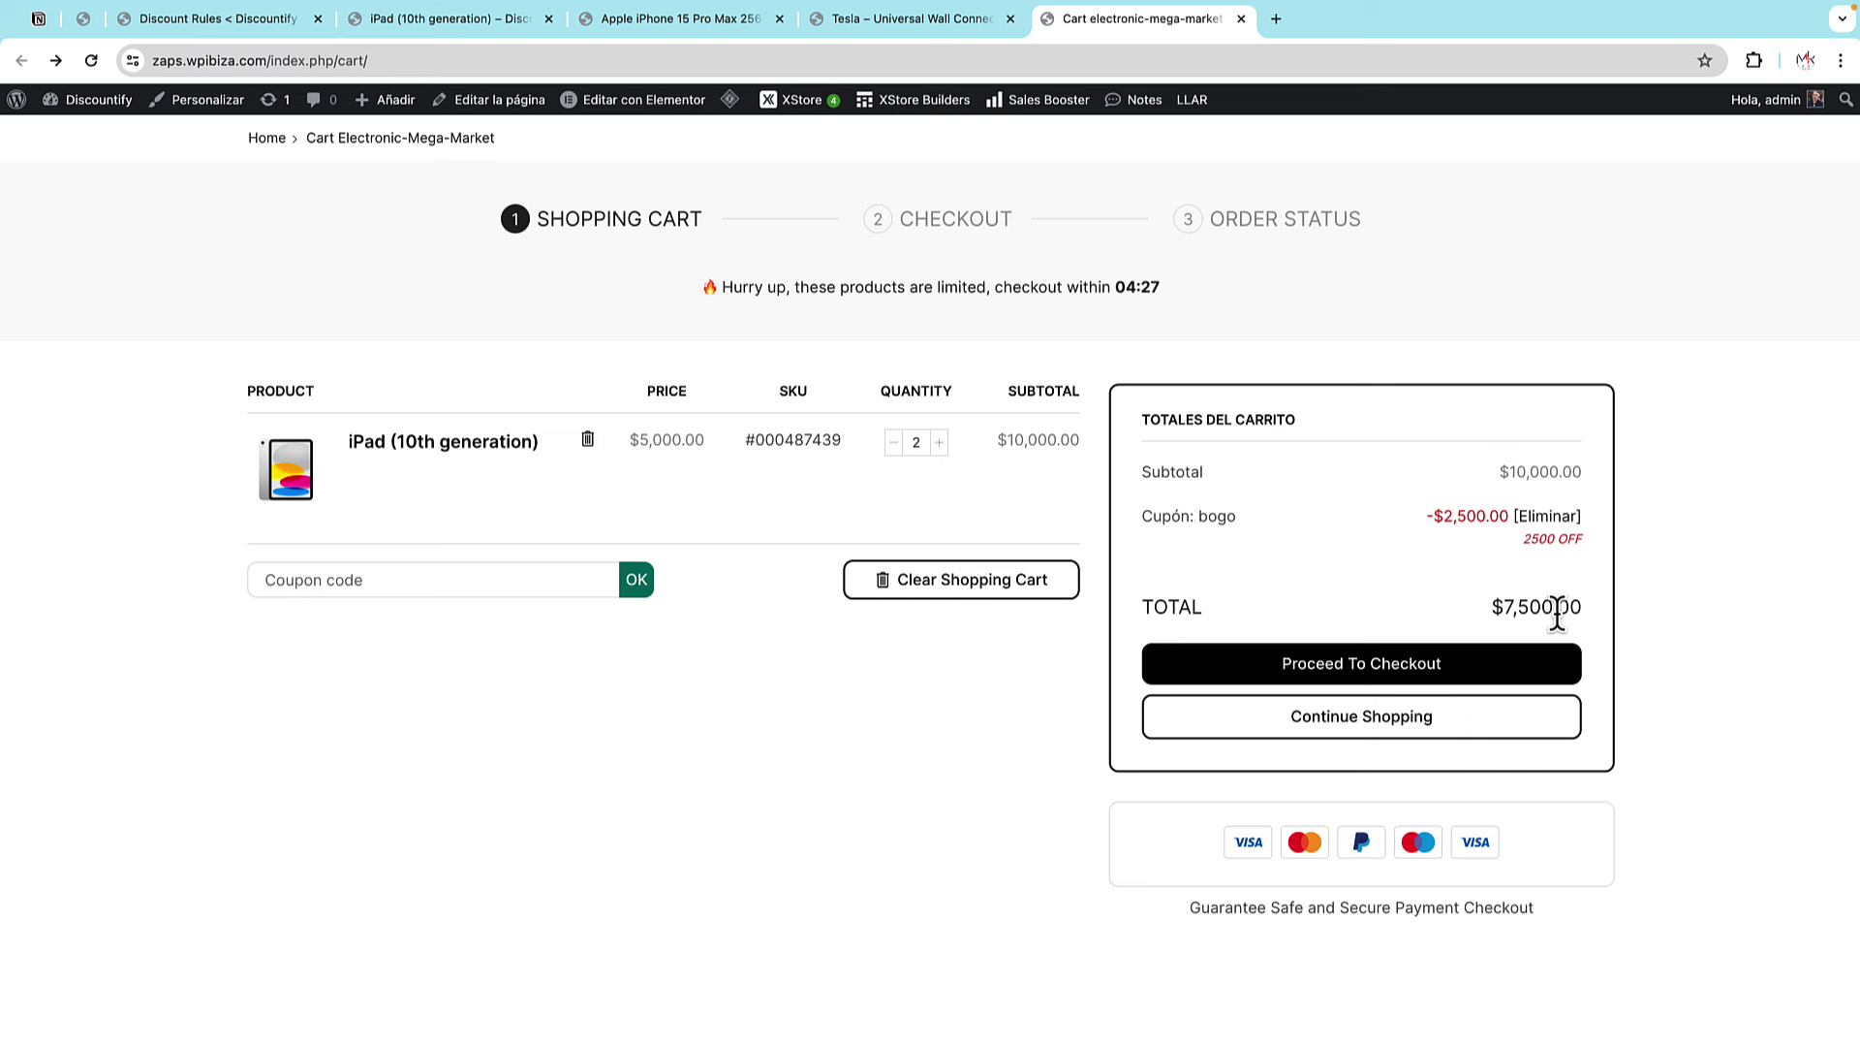
{"action": "left_click", "coordinate": [942, 446]}
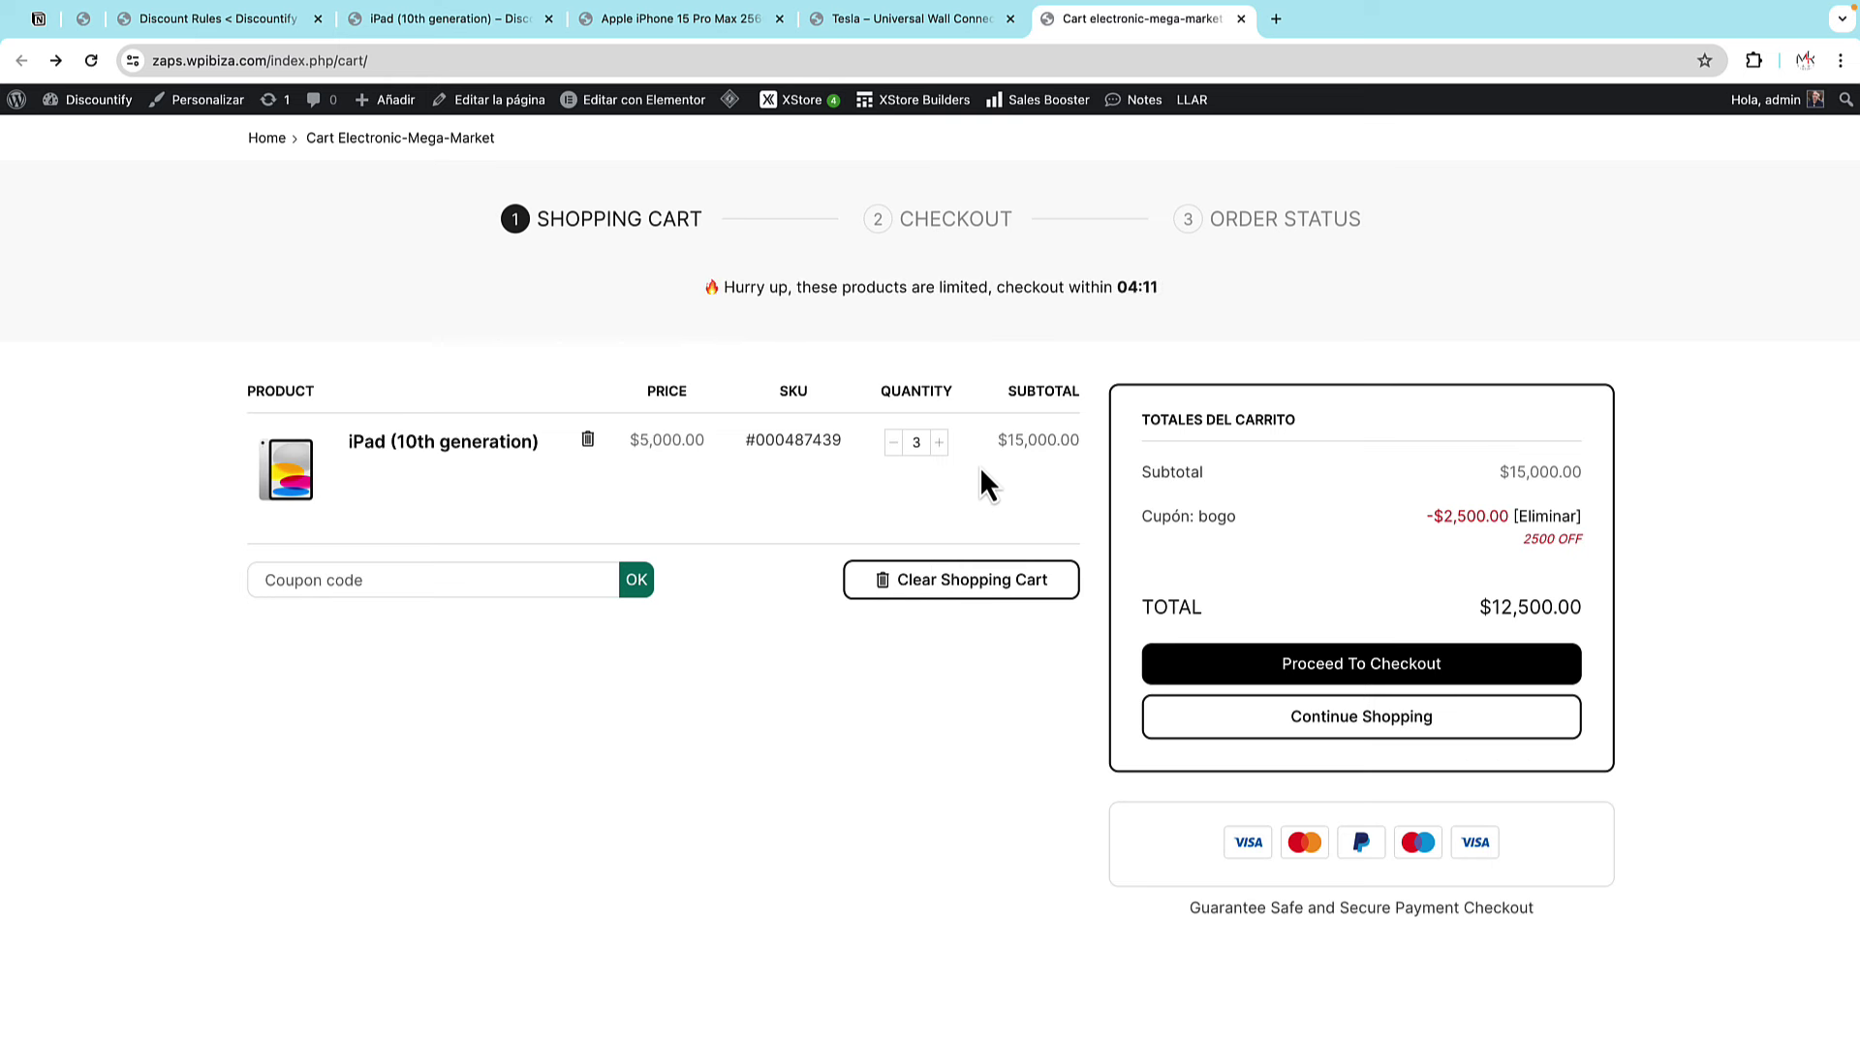
{"action": "left_click", "coordinate": [588, 439]}
- Close the iPad product page and review the Apple iPhone 15 Pro Max 256GB and Tesla – Universal Wall Connector product pages
{"action": "left_click", "coordinate": [447, 21]}
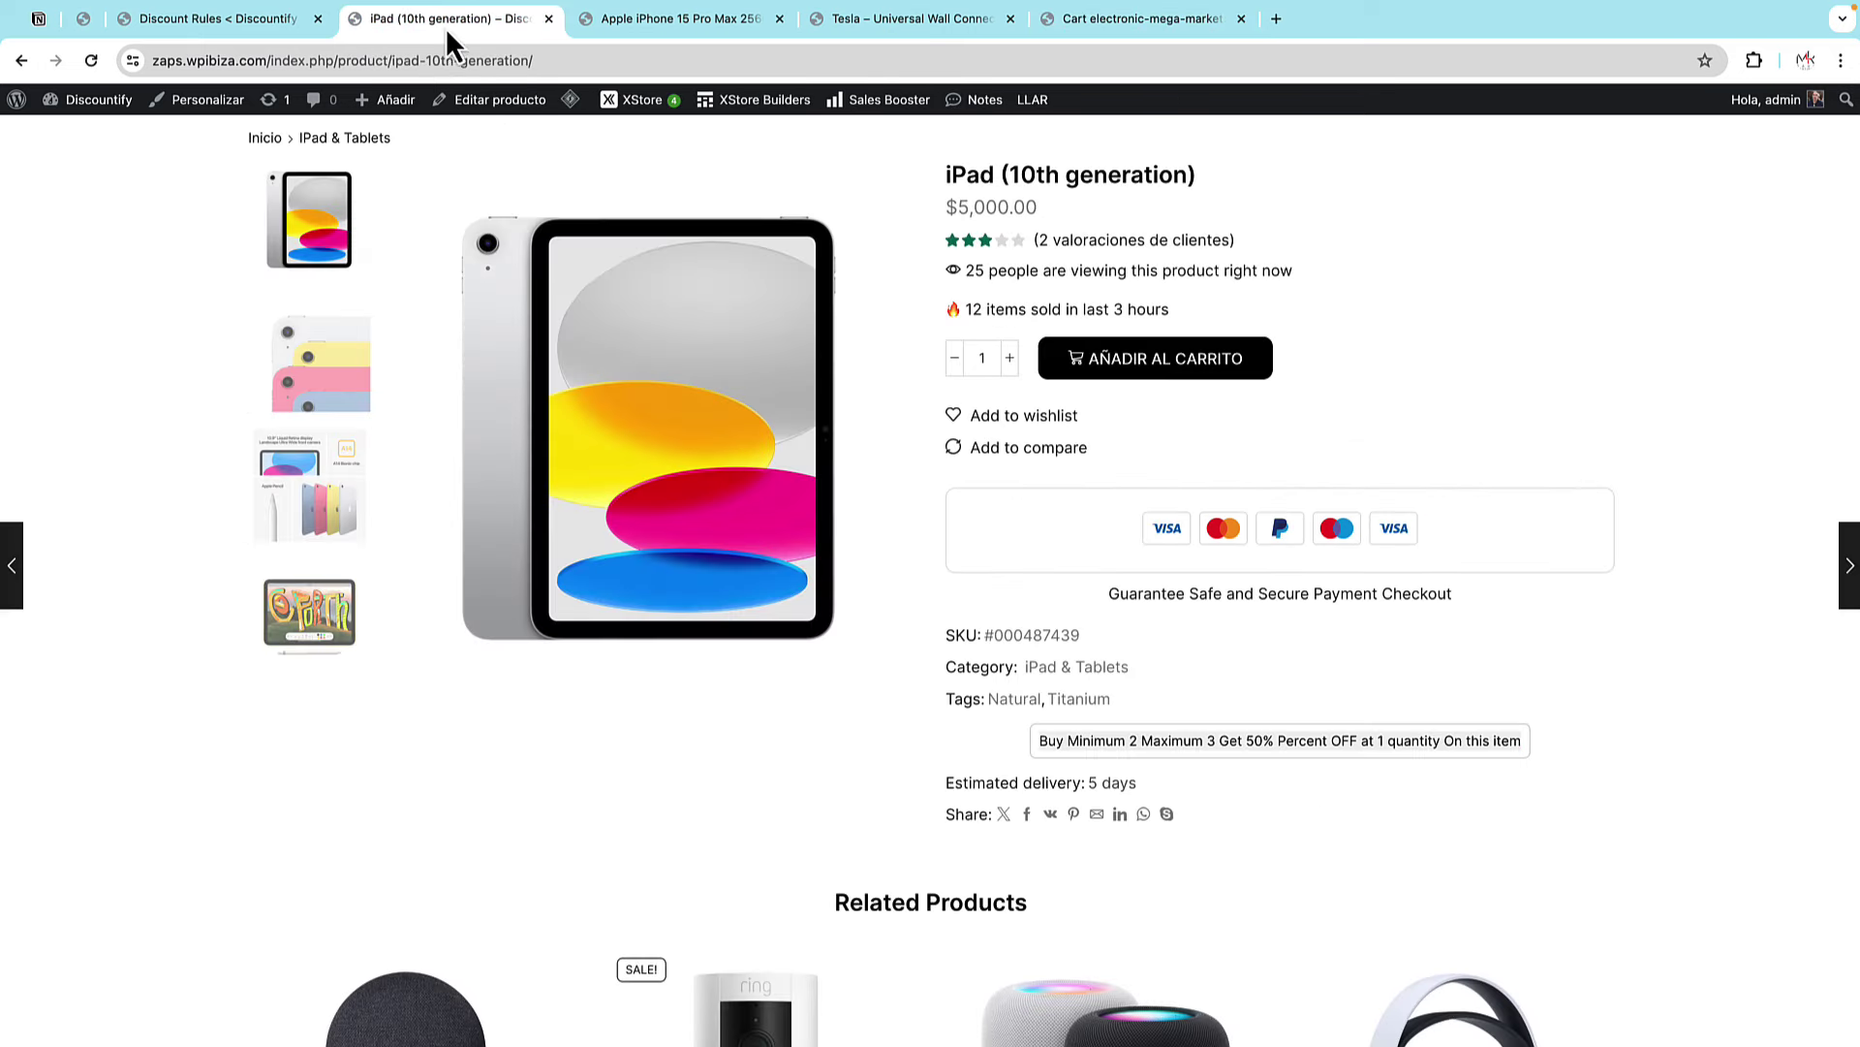
{"action": "left_click", "coordinate": [549, 18]}
{"action": "left_click", "coordinate": [644, 21]}
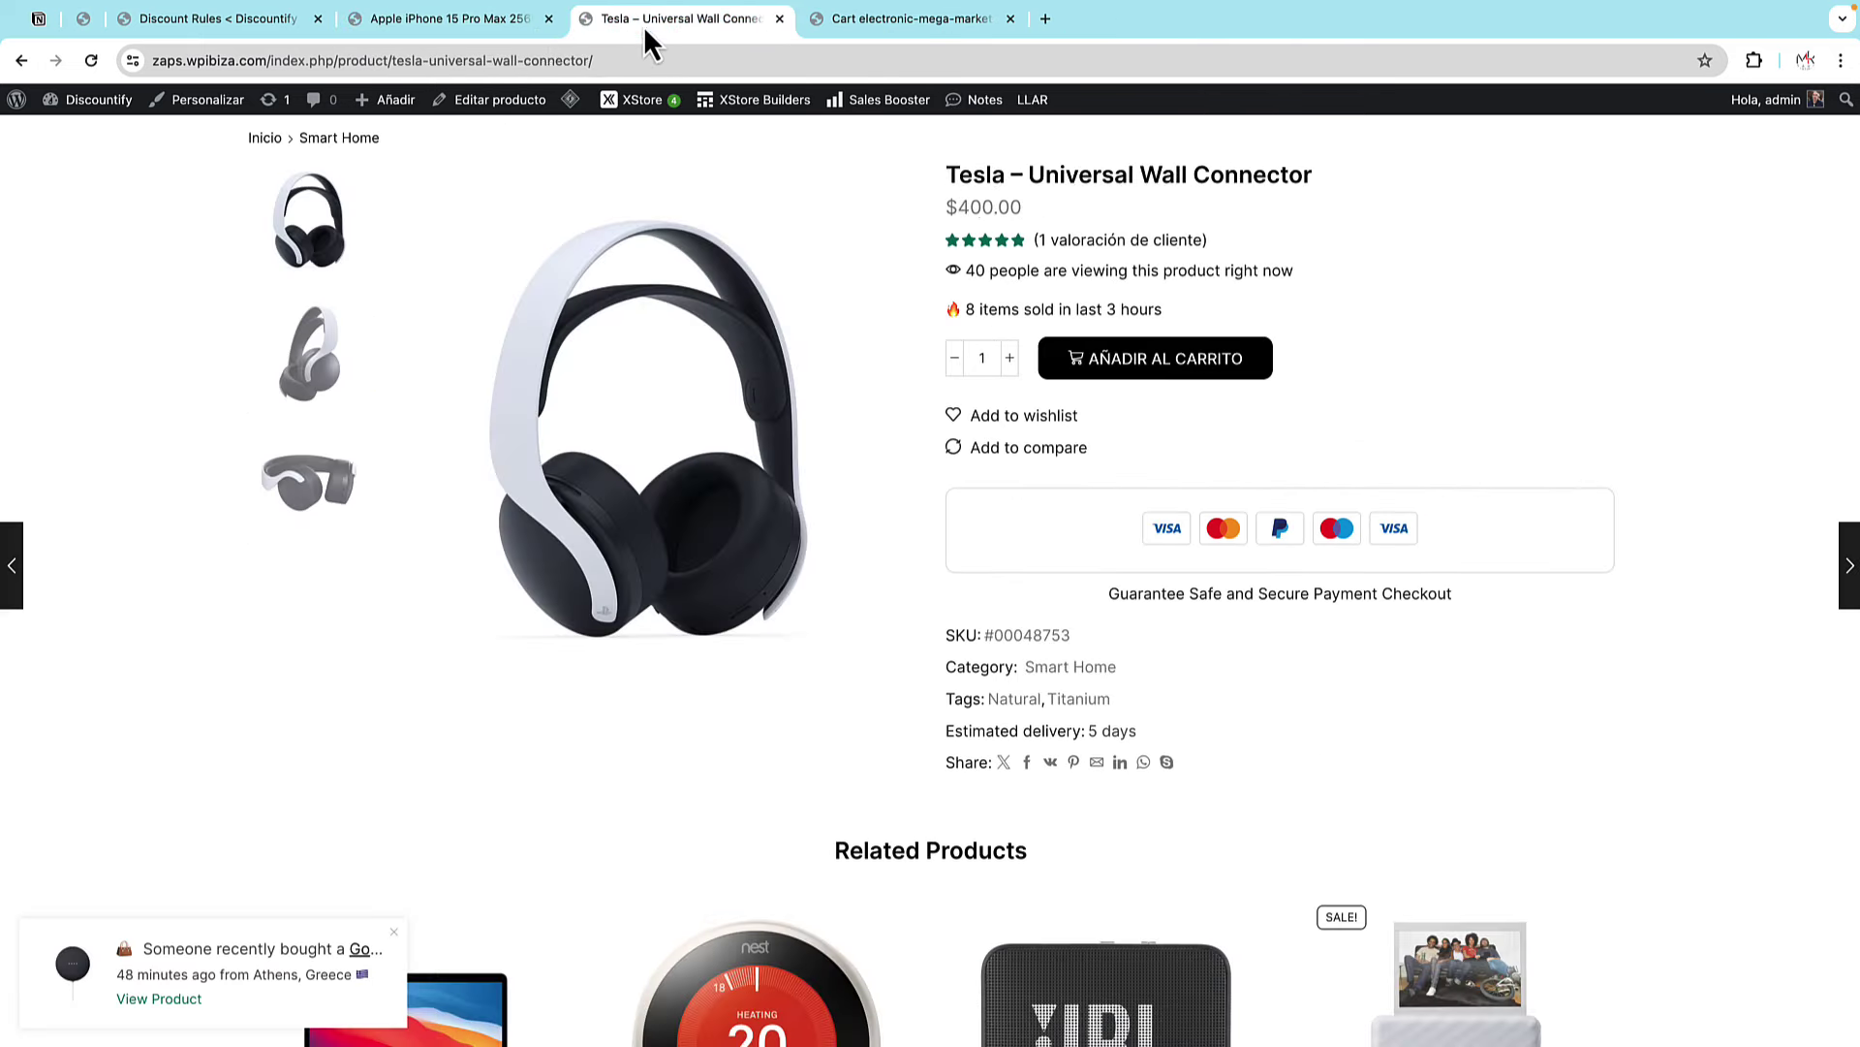
{"action": "left_click", "coordinate": [443, 21]}
{"action": "scroll", "coordinate": [954, 214], "scroll_direction": "down", "scroll_amount": 1}
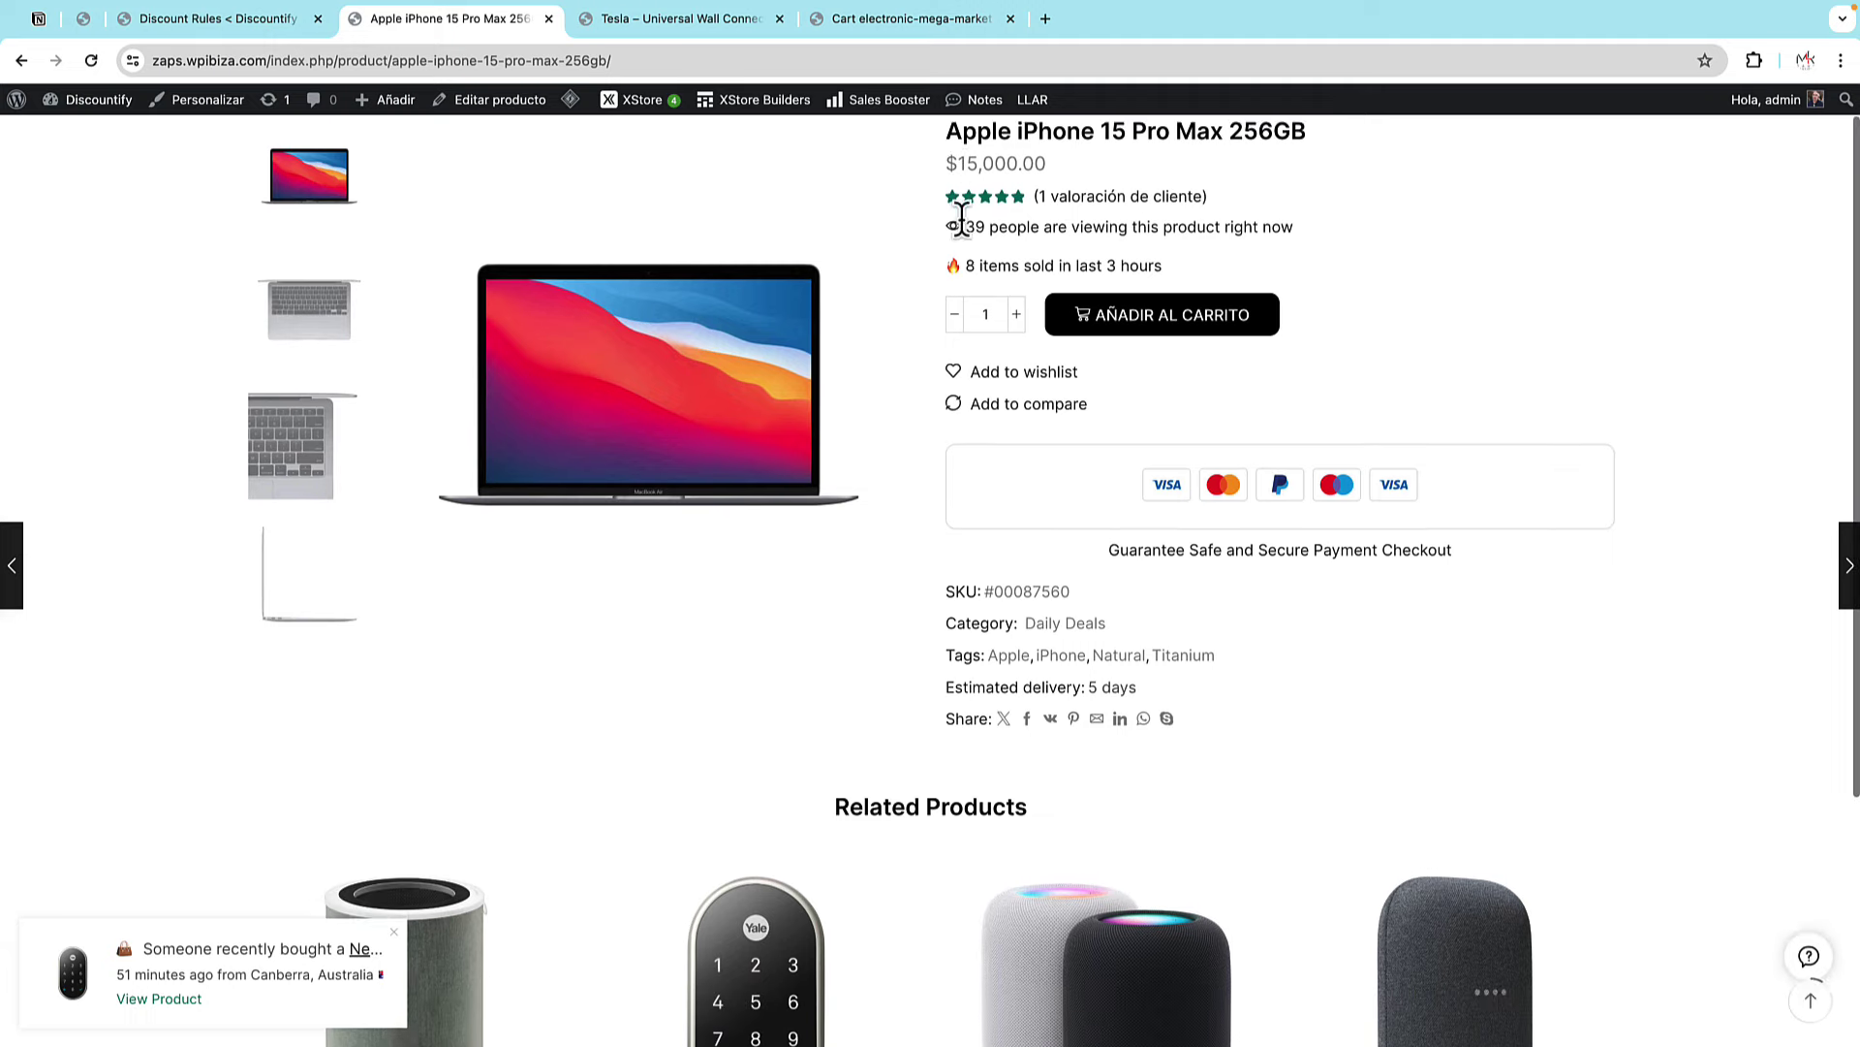
{"action": "scroll", "coordinate": [960, 223], "scroll_direction": "up", "scroll_amount": 1}
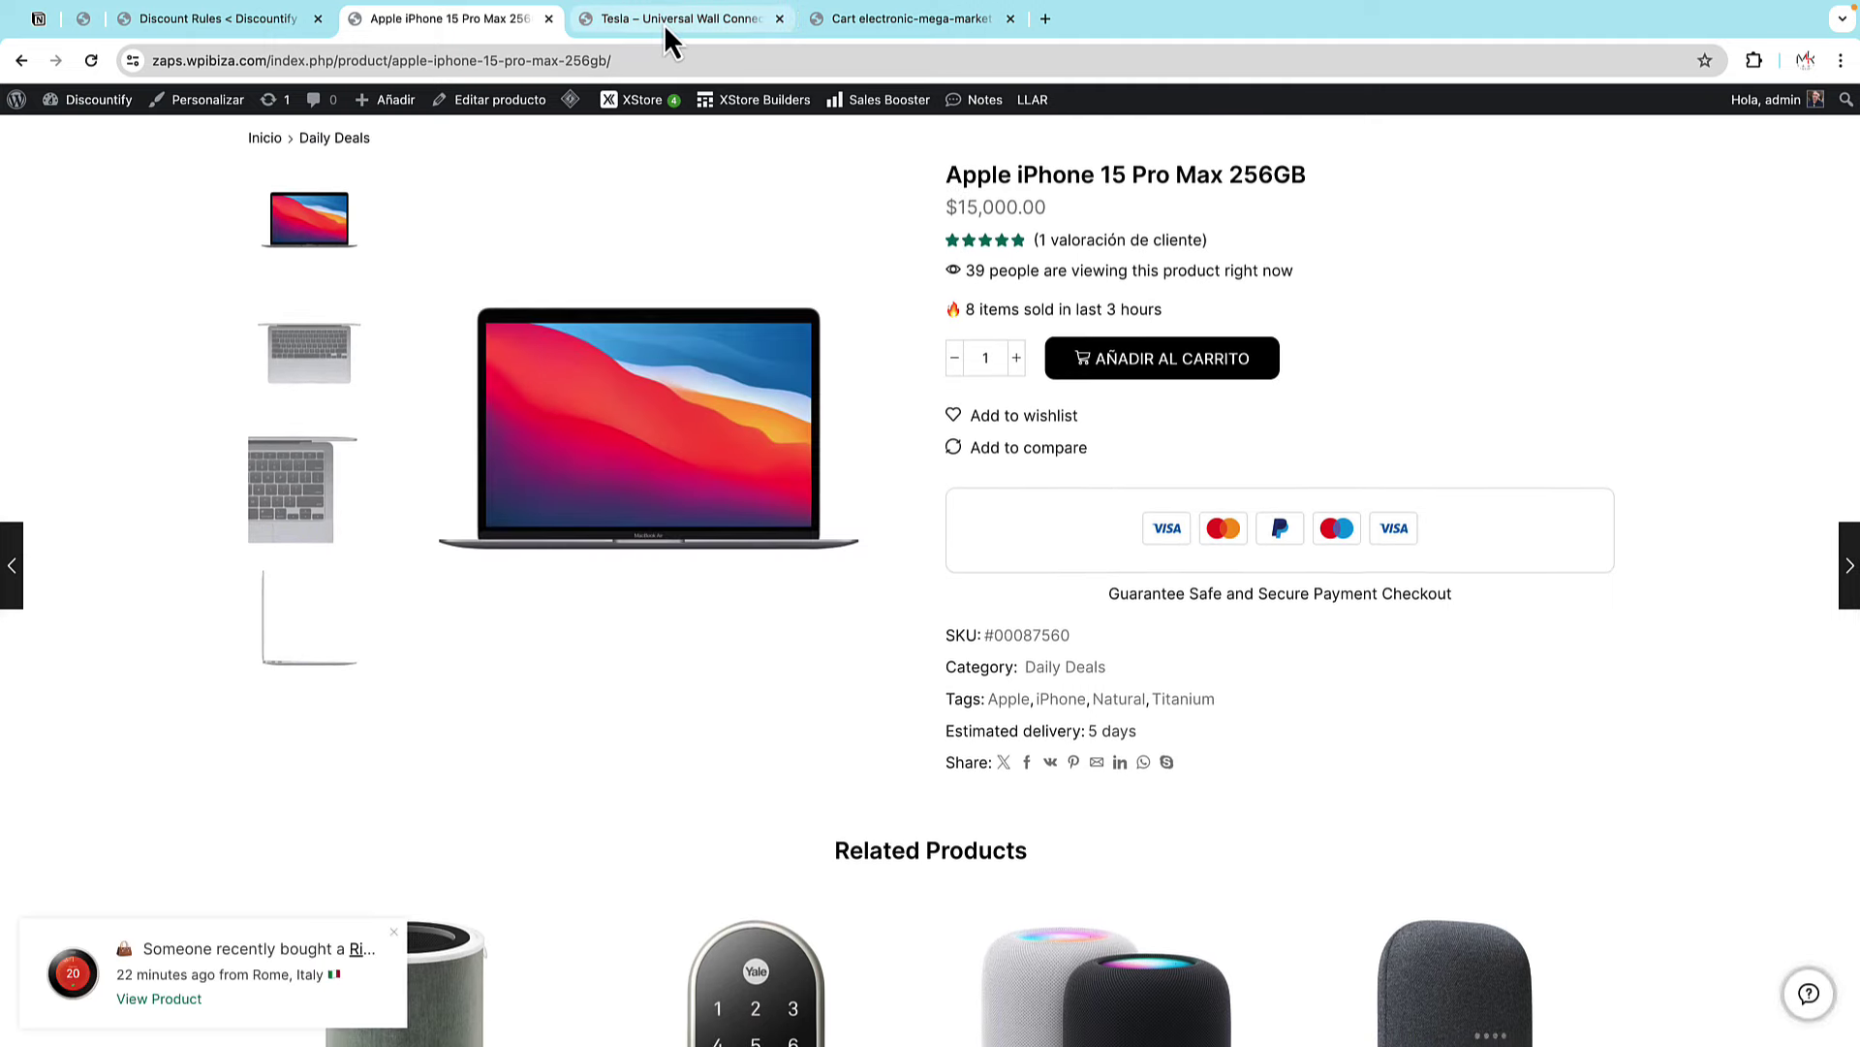
{"action": "left_click", "coordinate": [665, 23]}
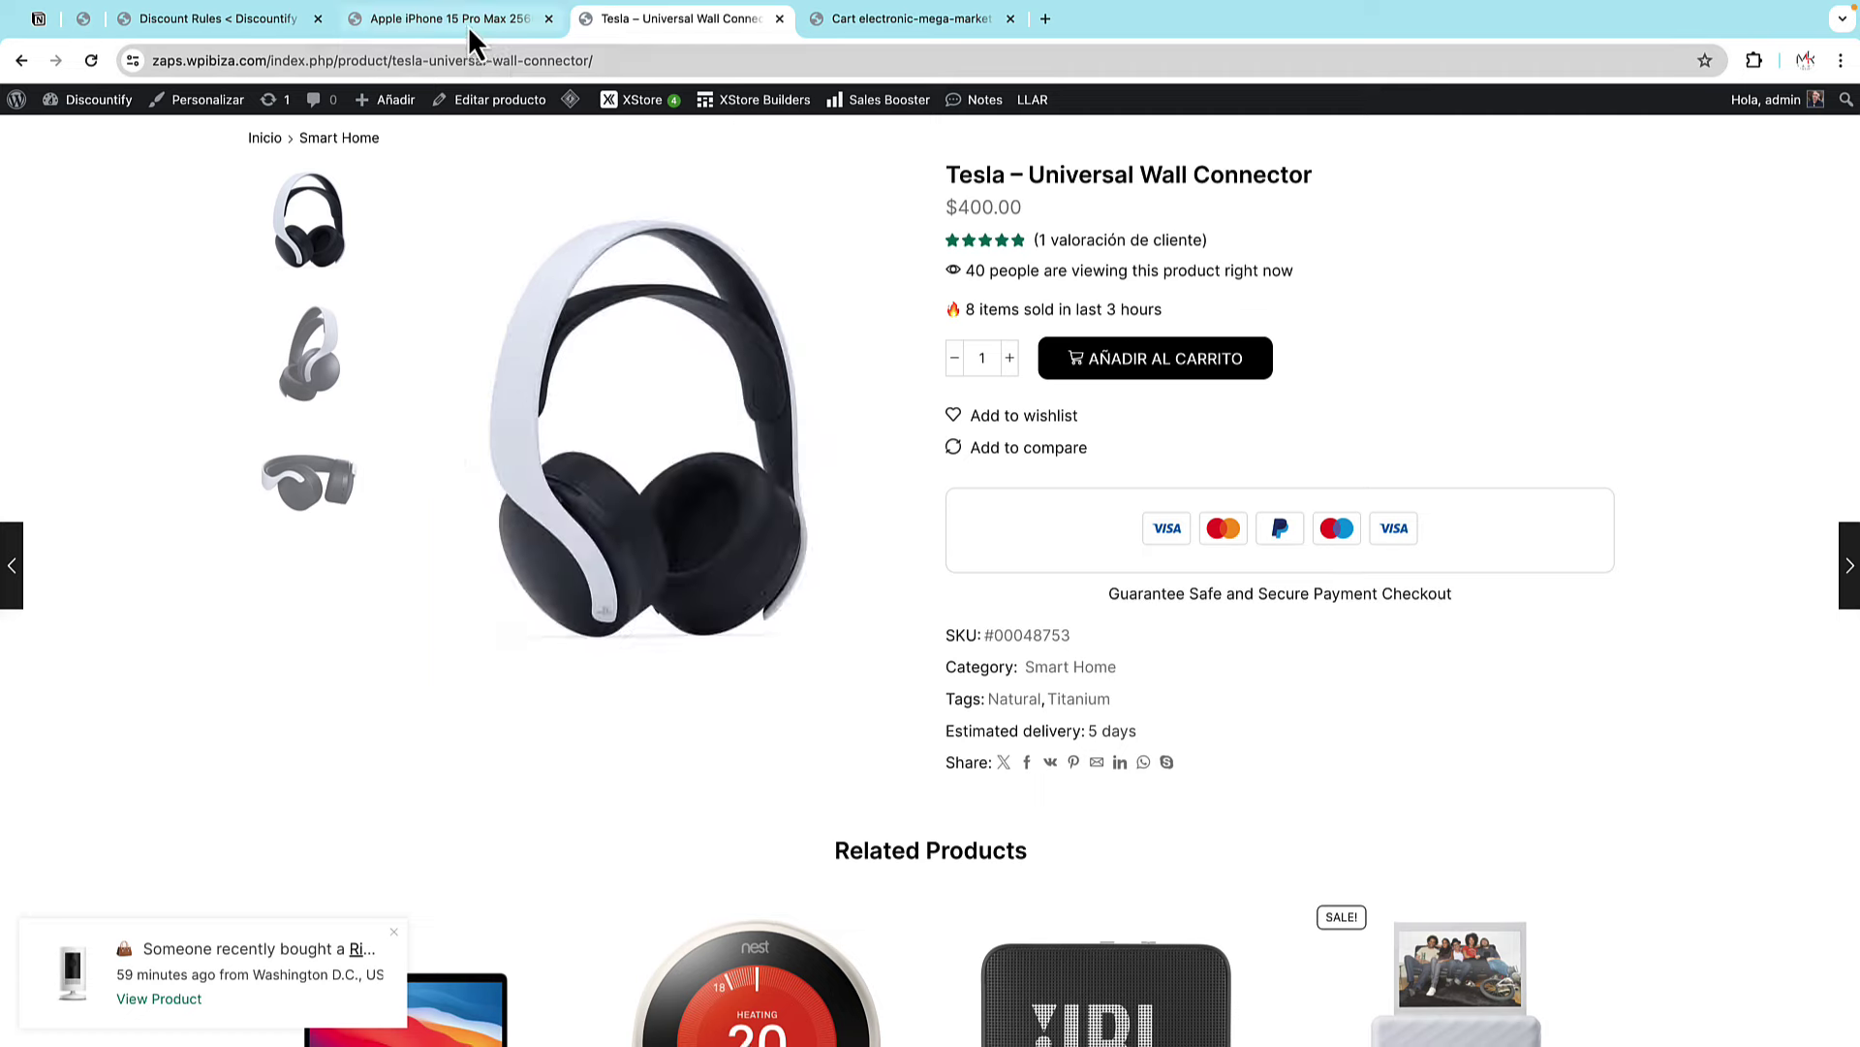
{"action": "left_click", "coordinate": [468, 23]}
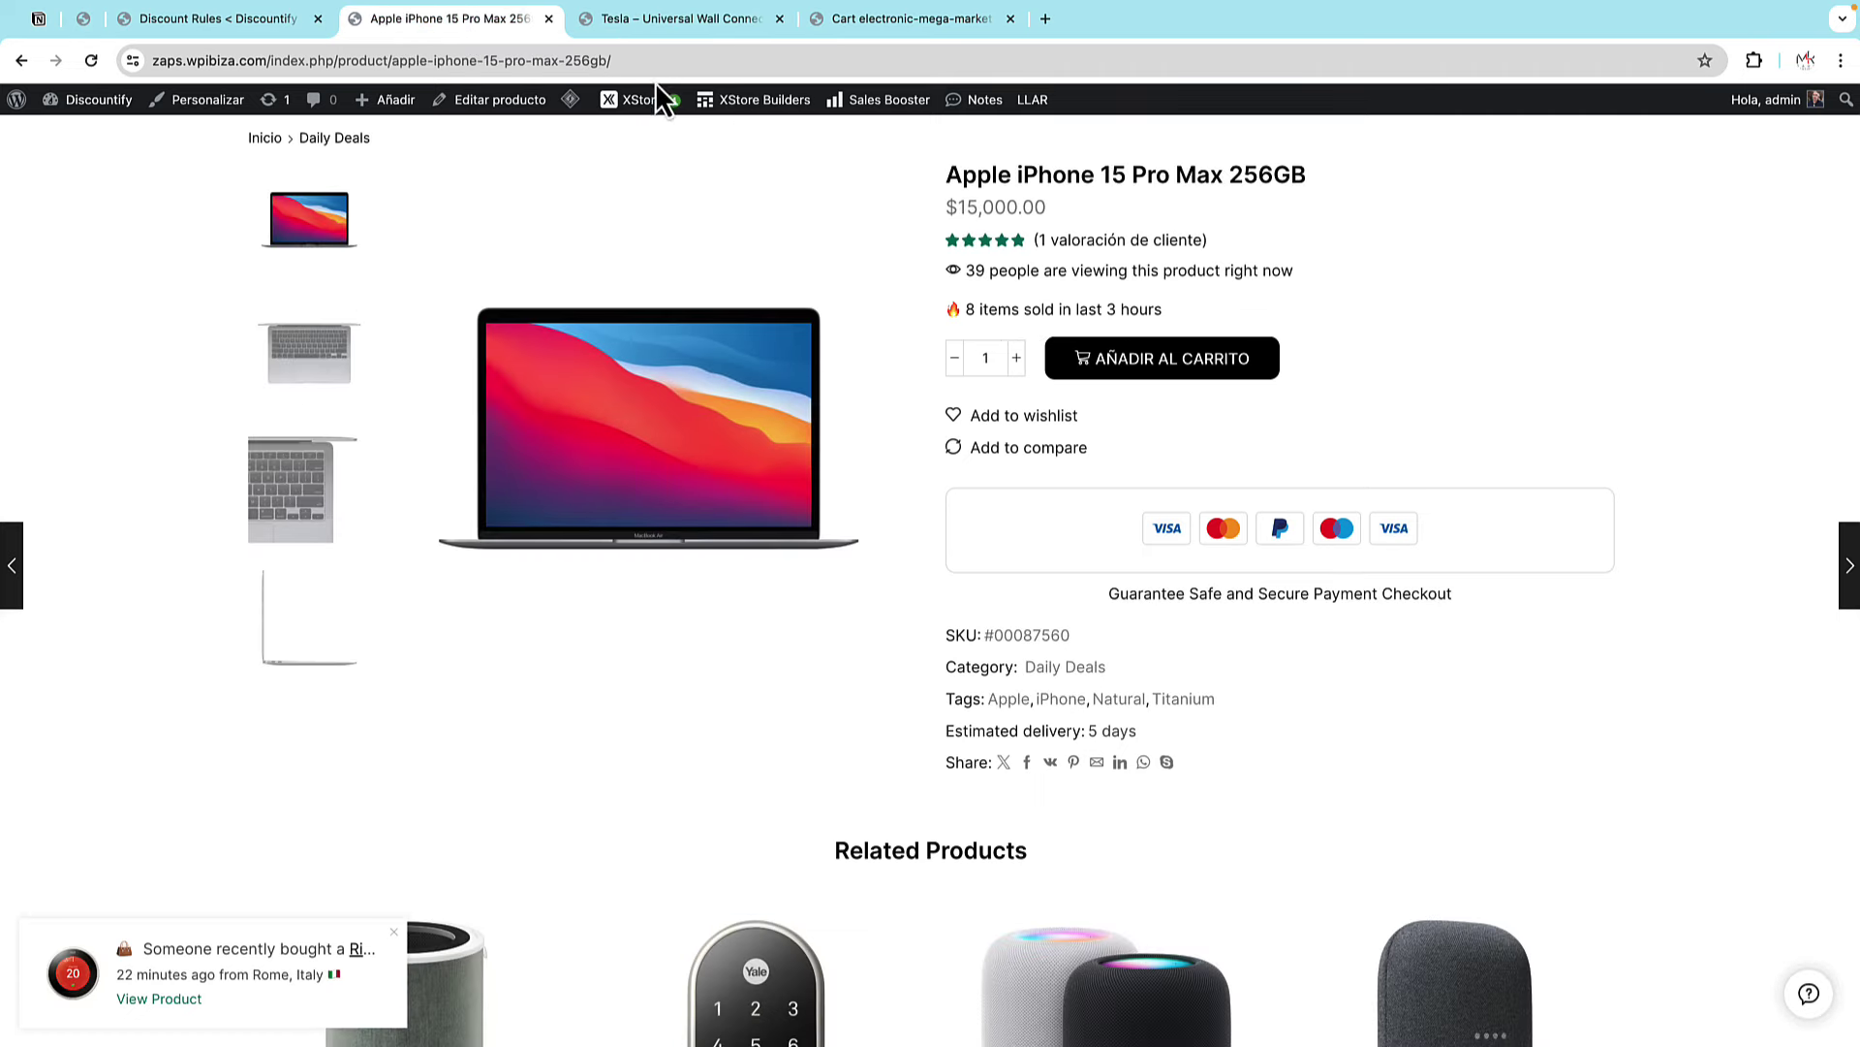
{"action": "left_click", "coordinate": [650, 24]}
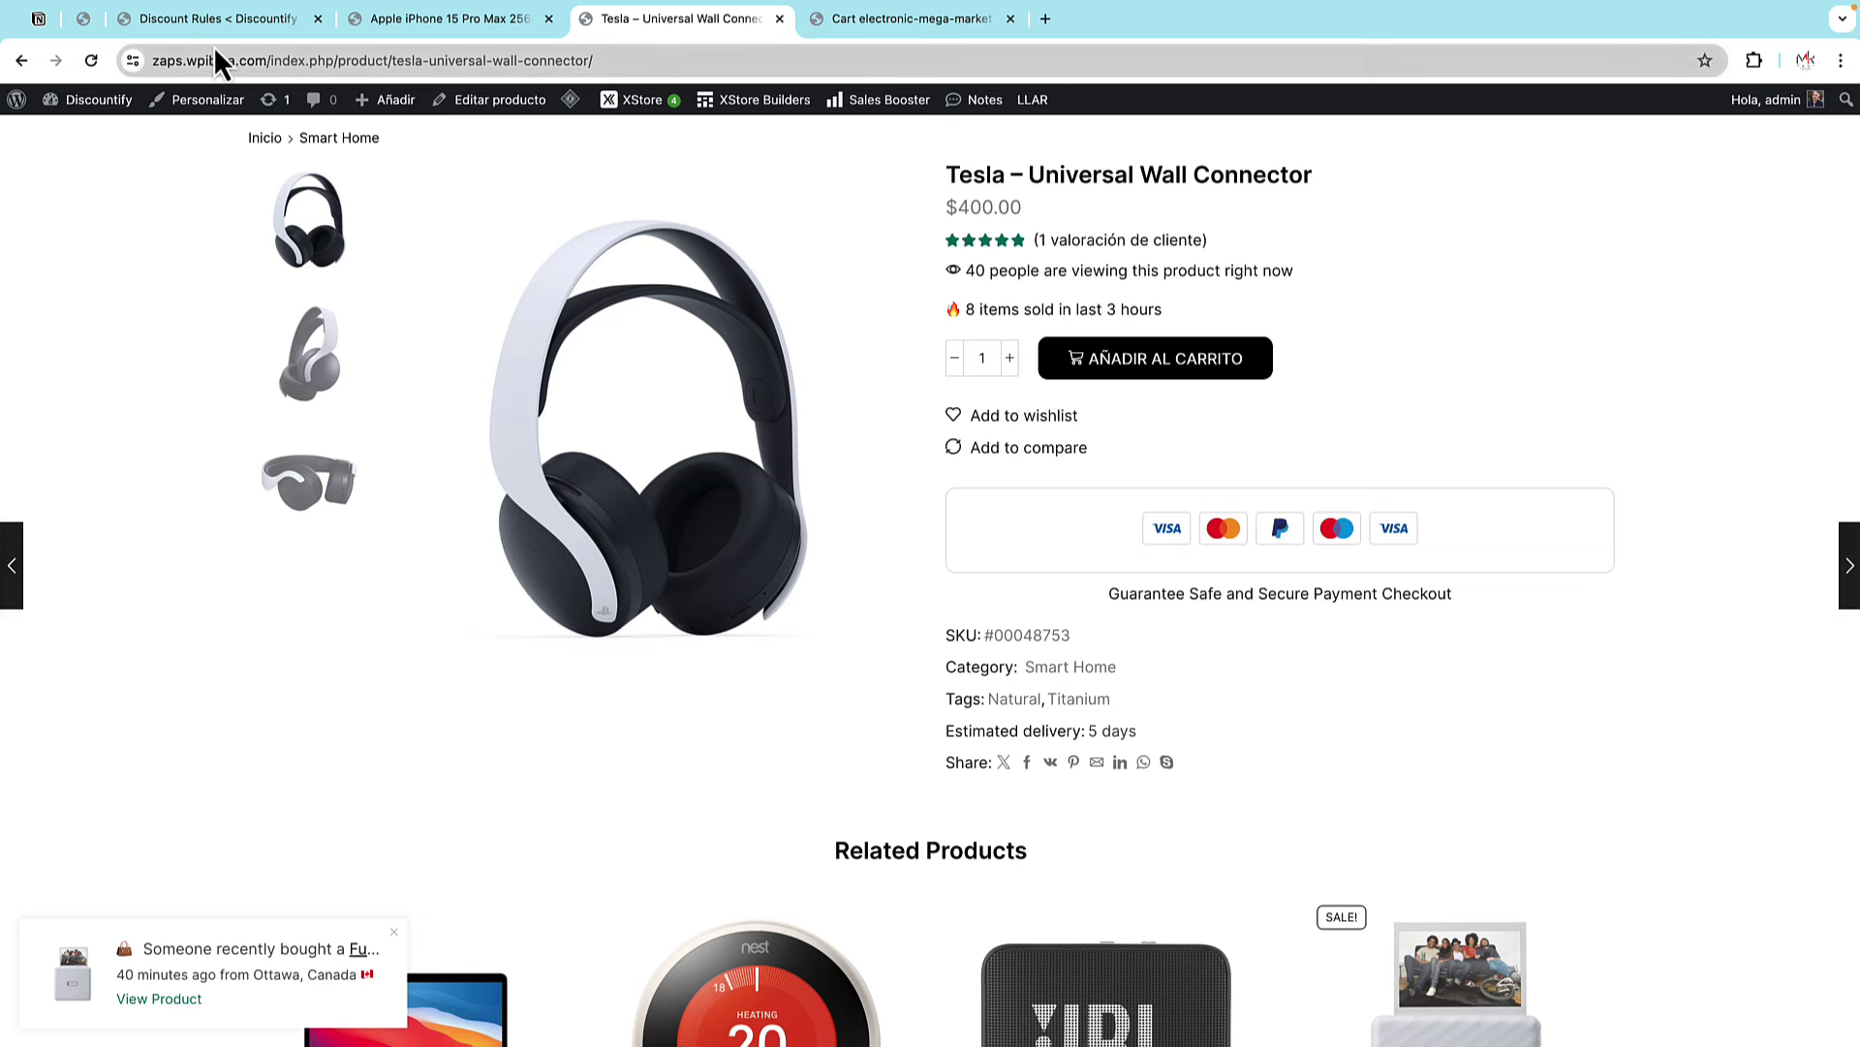
{"action": "left_click", "coordinate": [464, 29]}
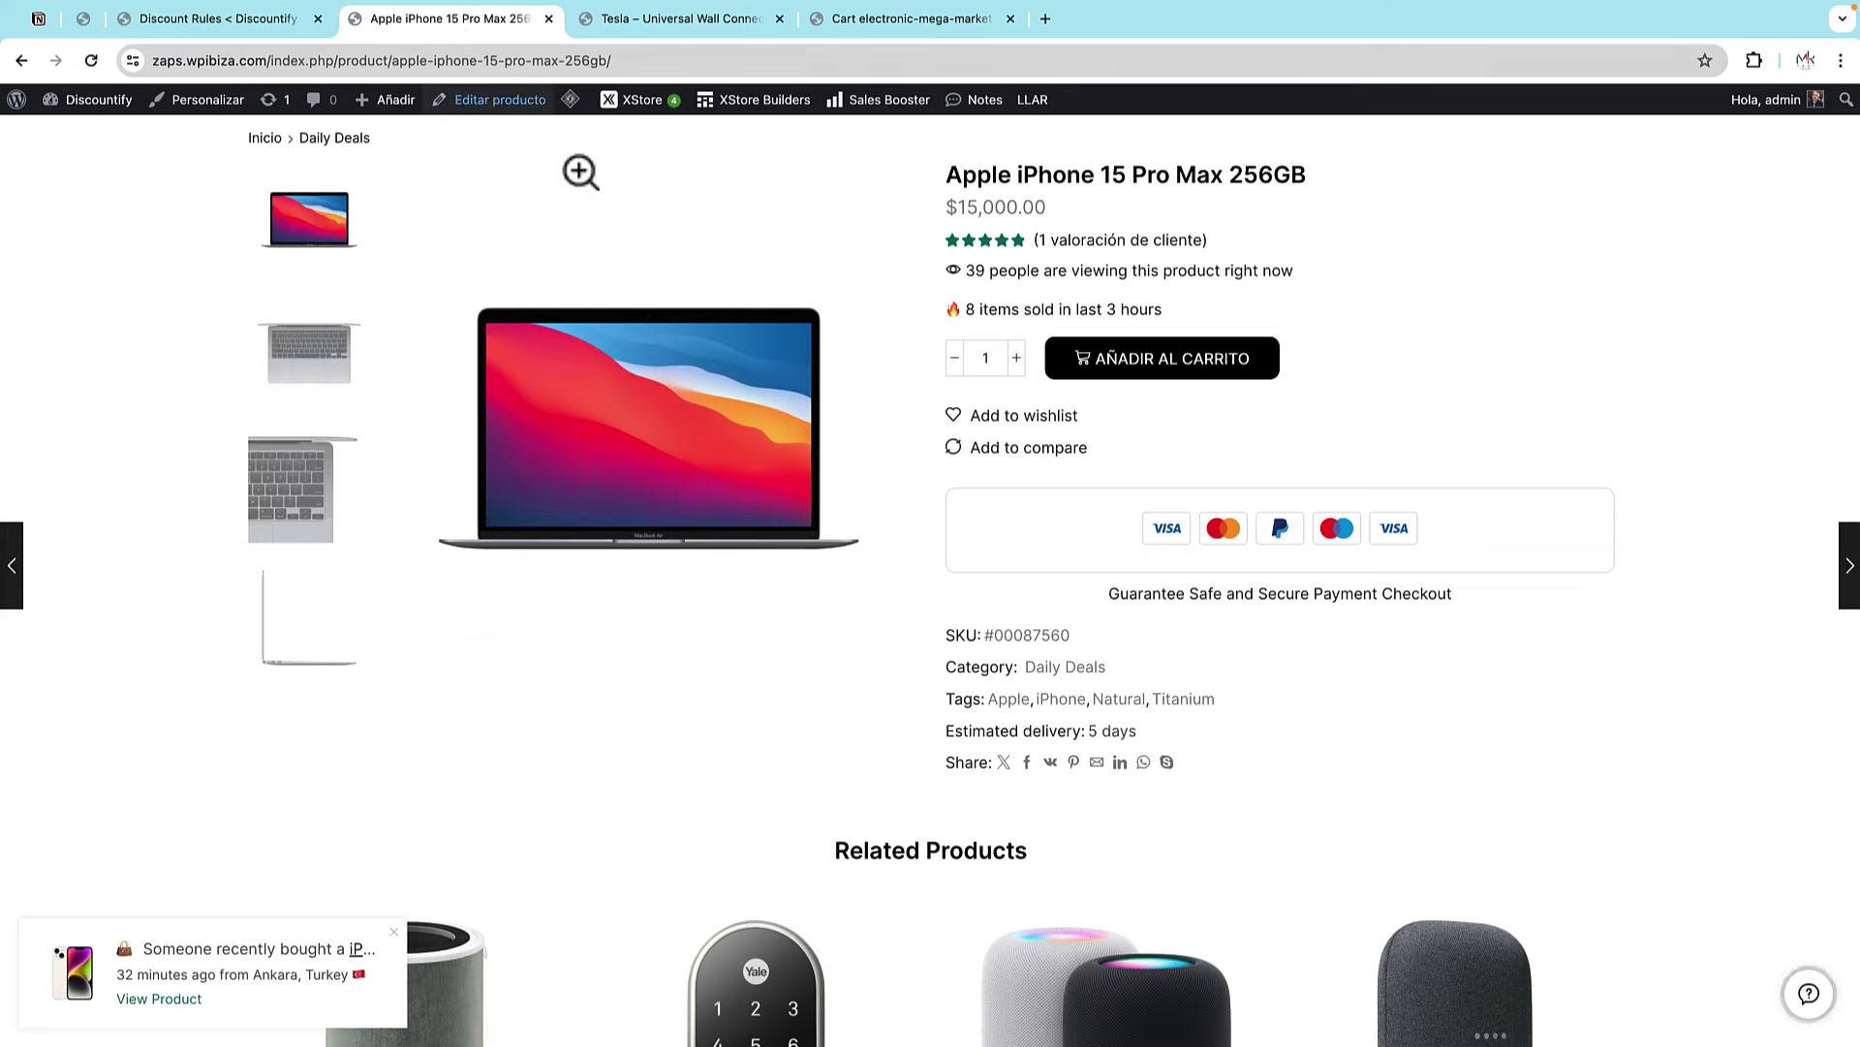
- Return to the Discountify rules and add another discount rule of type Bogo Offer
{"action": "left_click", "coordinate": [271, 27]}
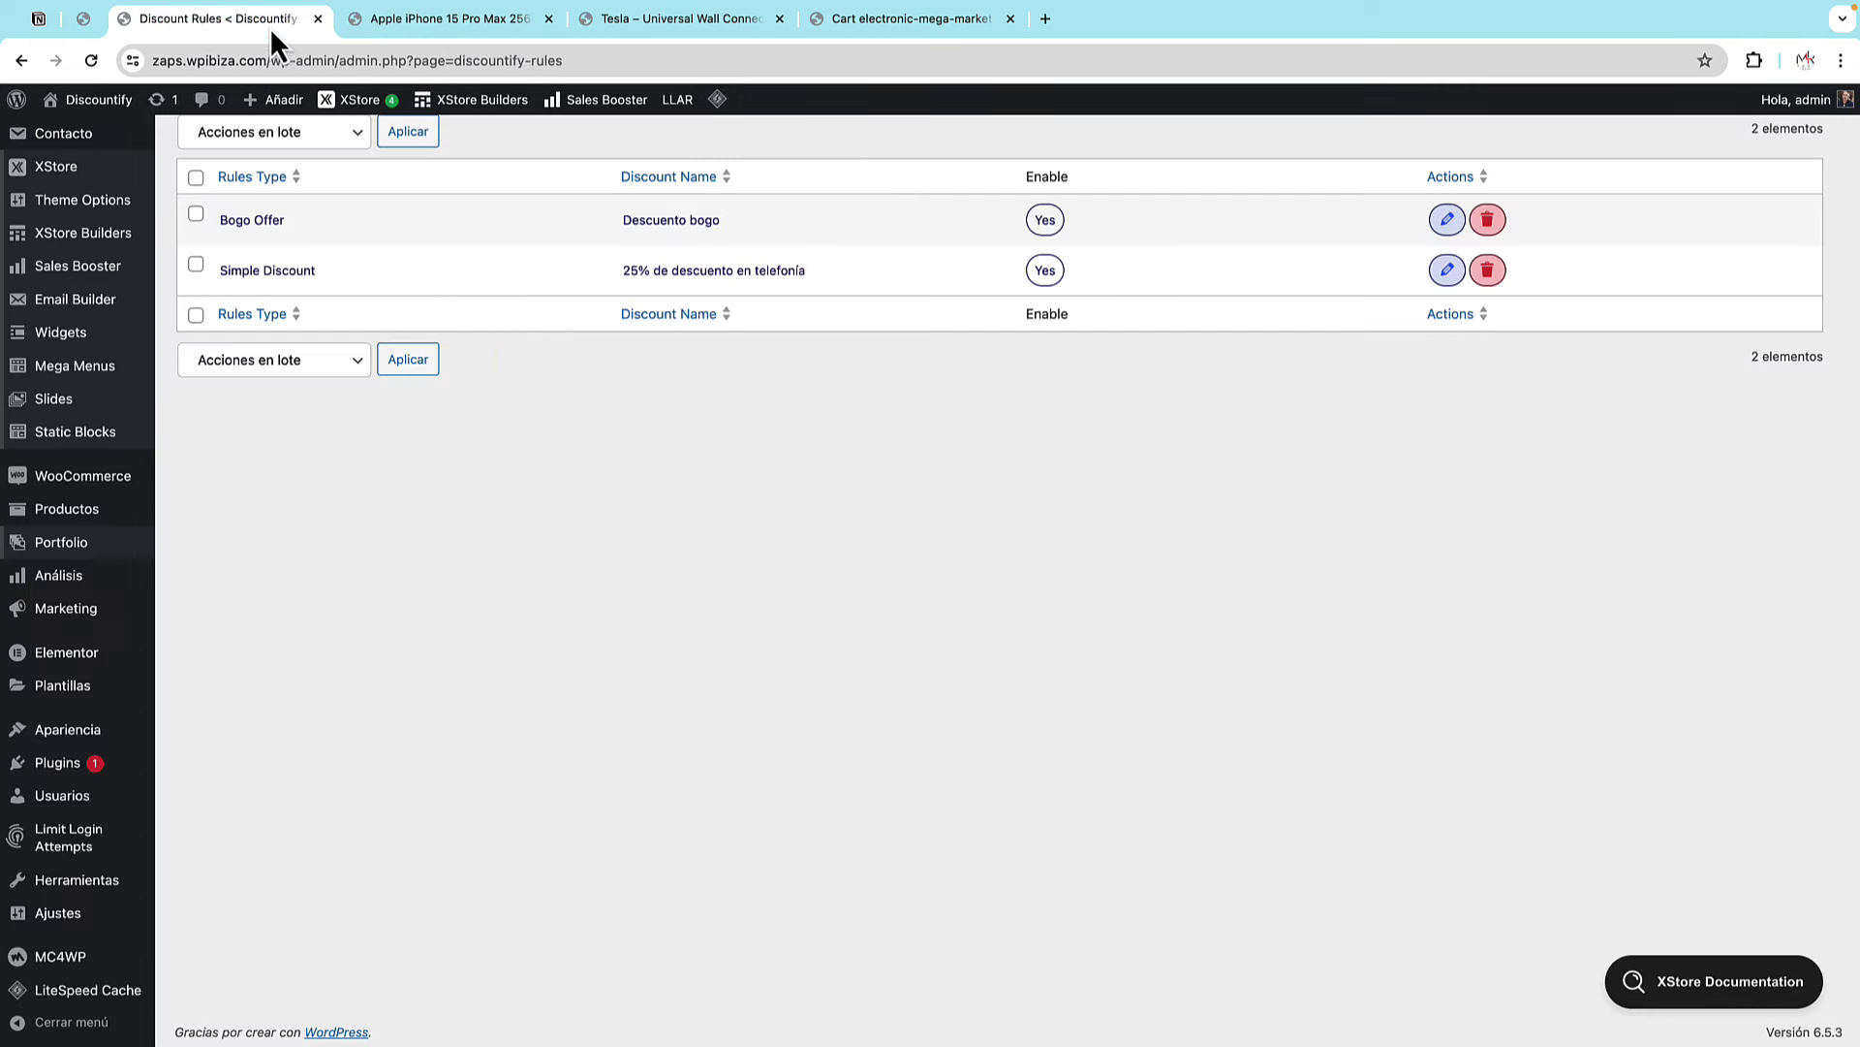
{"action": "scroll", "coordinate": [288, 261], "scroll_direction": "up", "scroll_amount": 5}
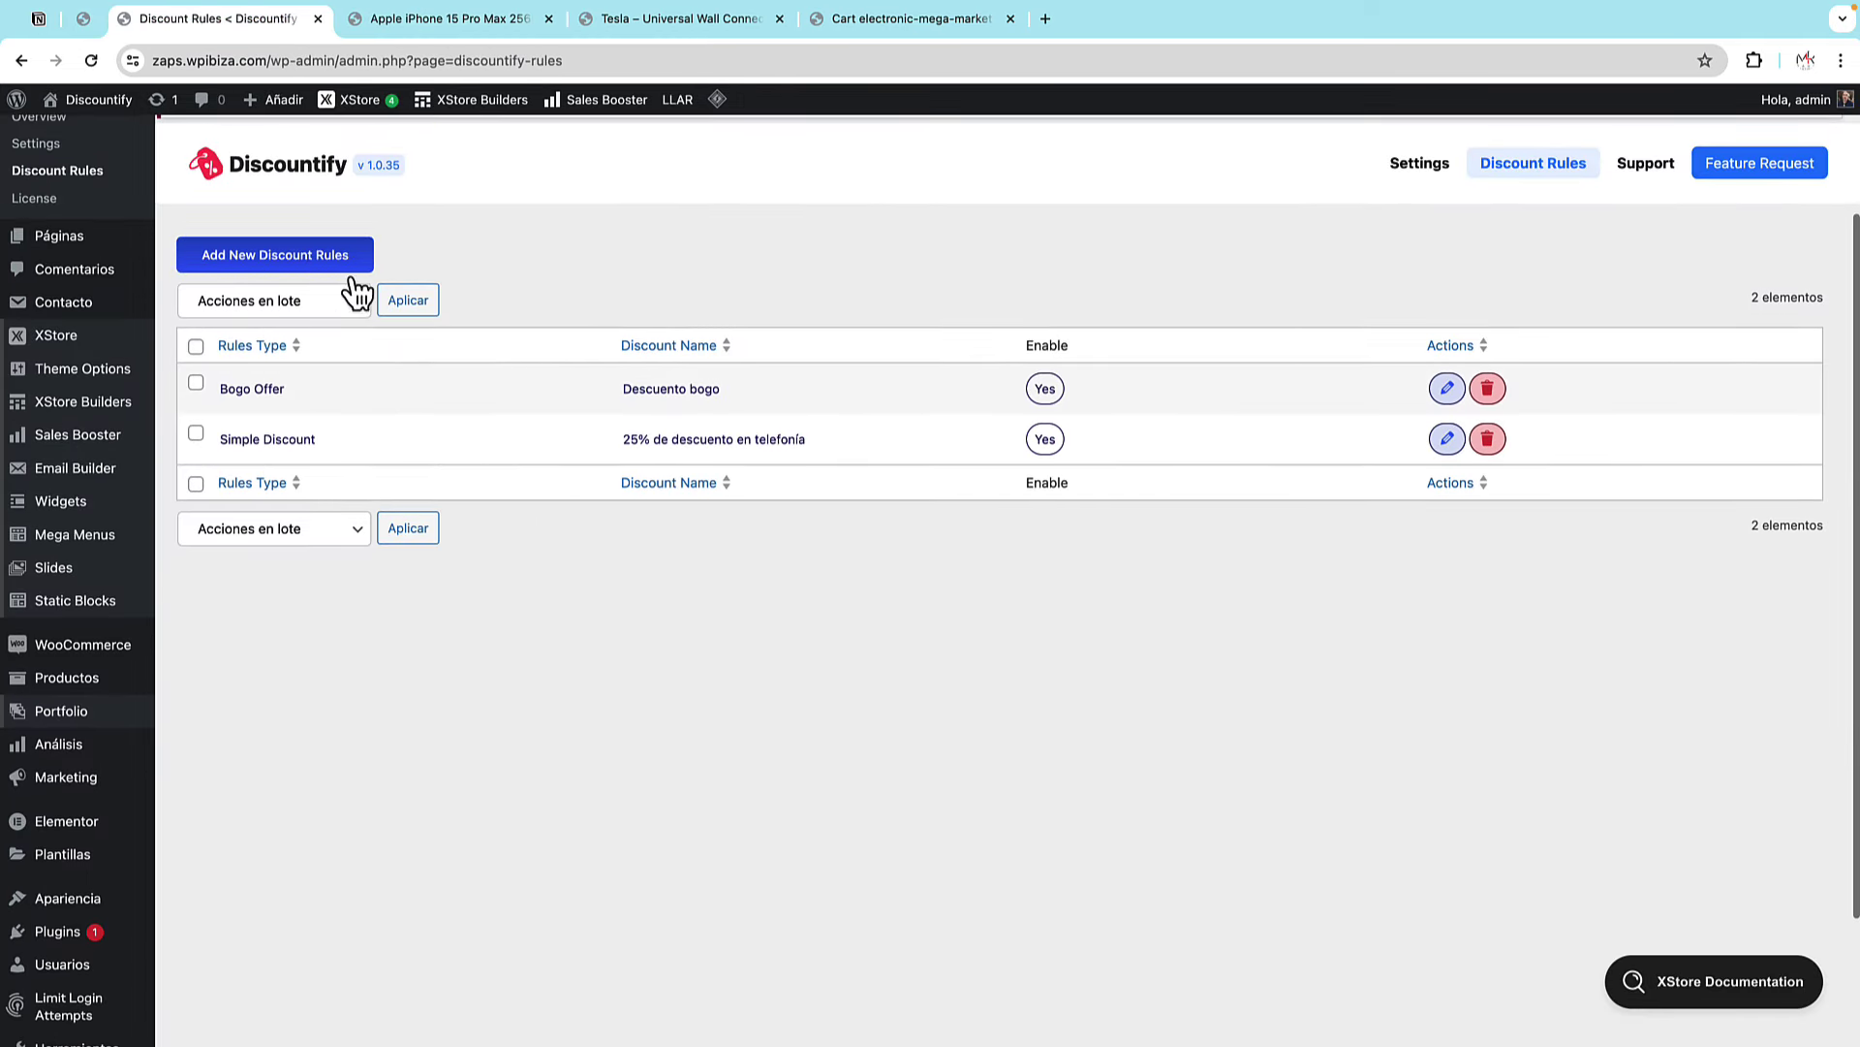
{"action": "left_click", "coordinate": [344, 258]}
{"action": "left_click", "coordinate": [697, 414]}
{"action": "left_click", "coordinate": [585, 438]}
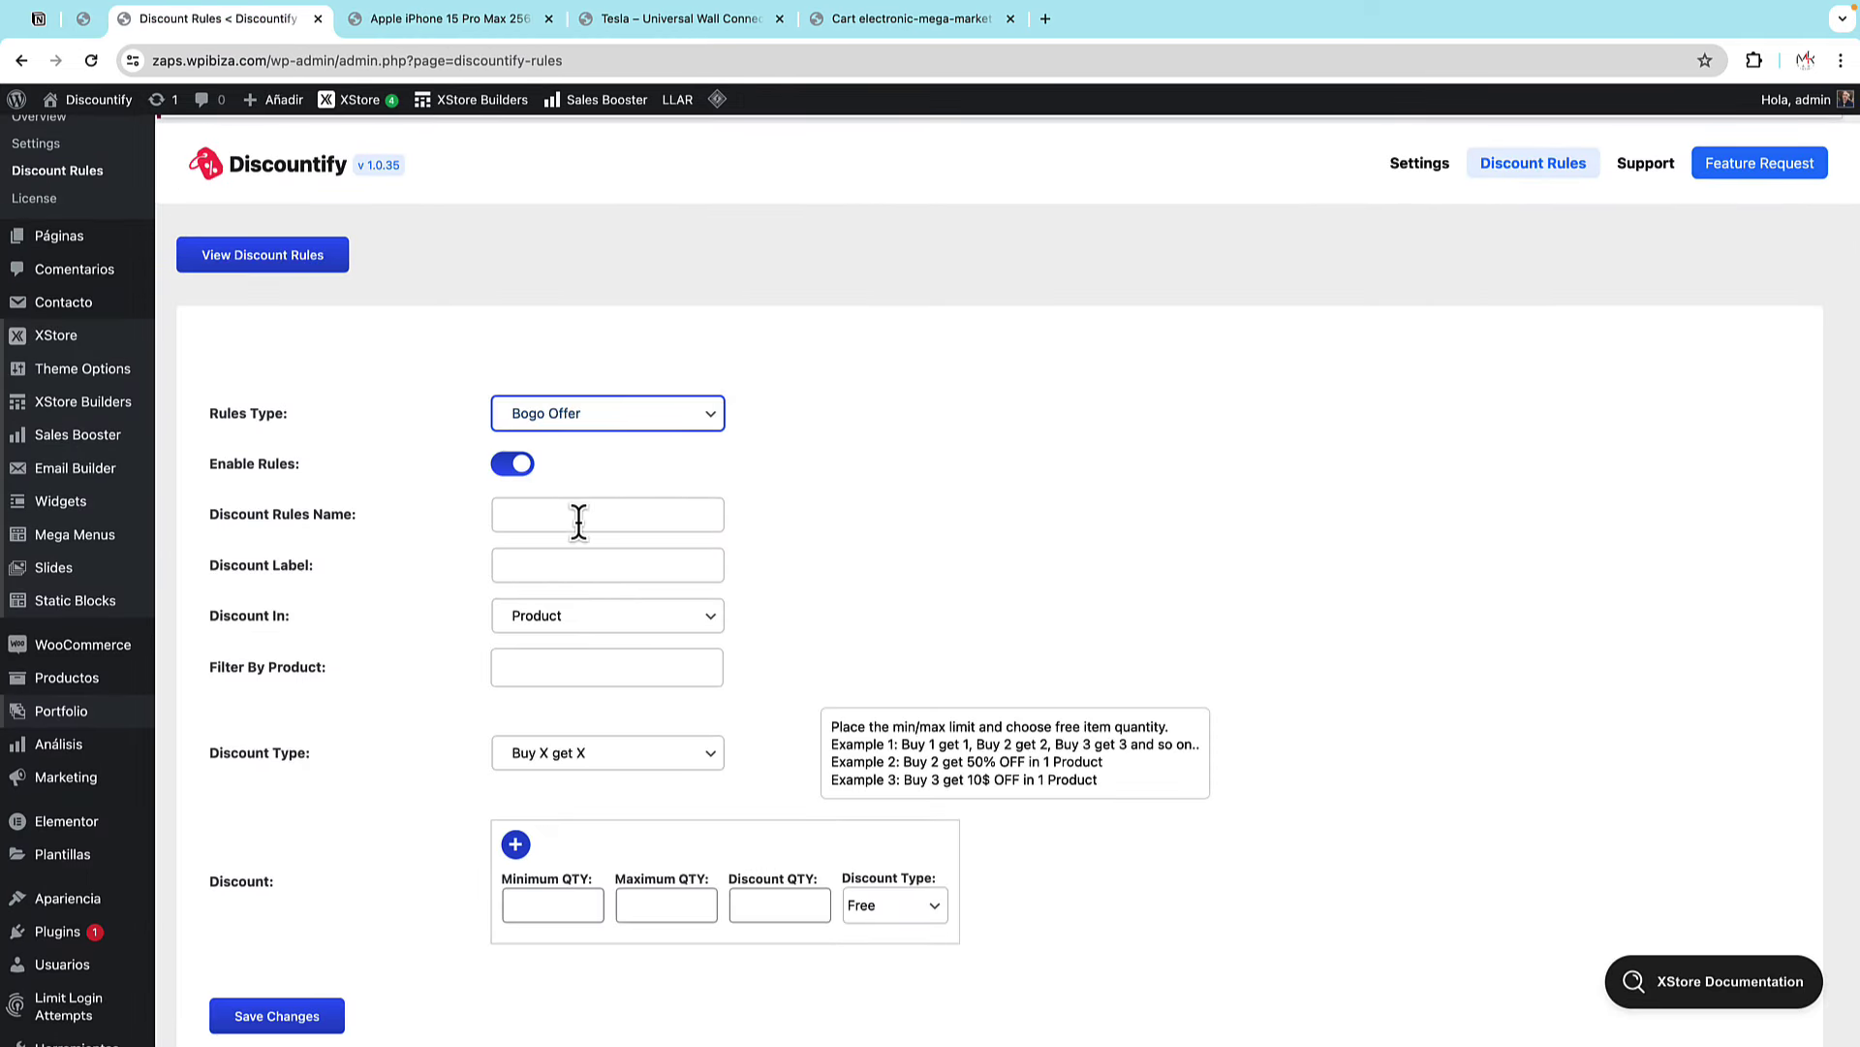
{"action": "left_click", "coordinate": [578, 514]}
{"action": "type", "text": "Comp"}
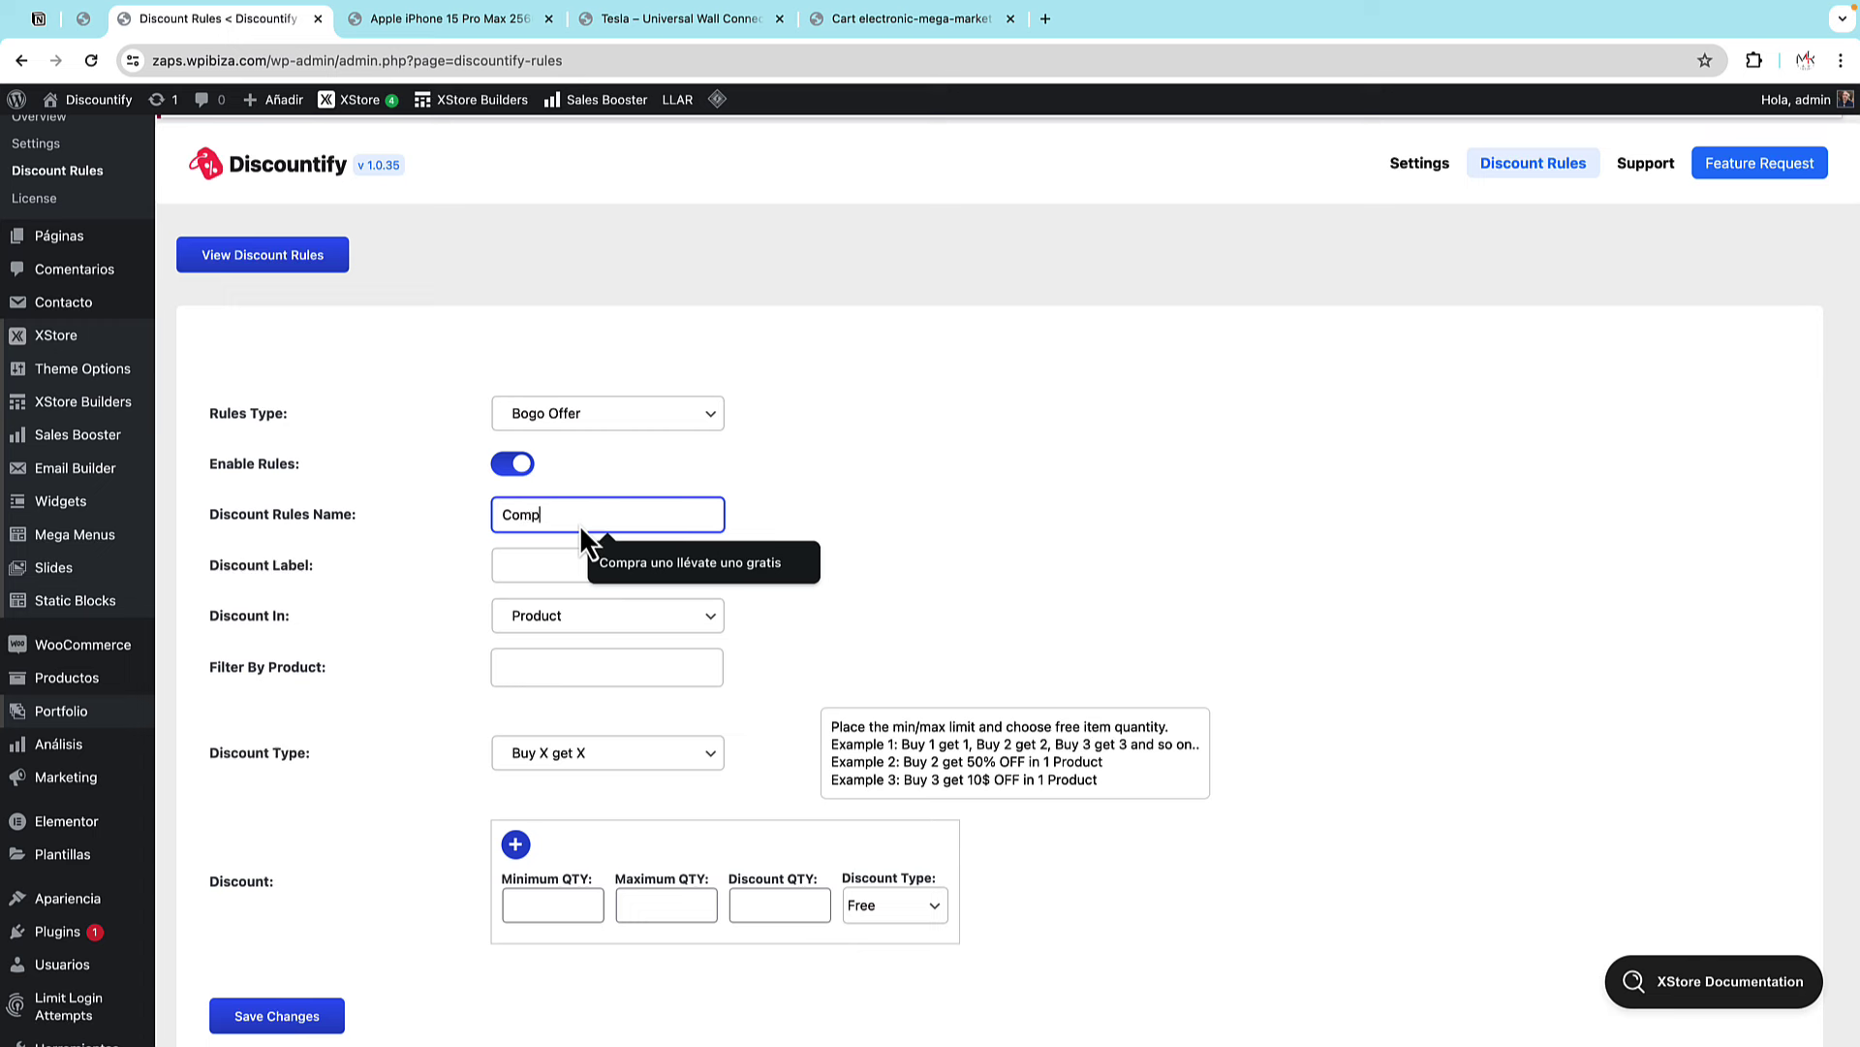
{"action": "type", "text": "ra 1"}
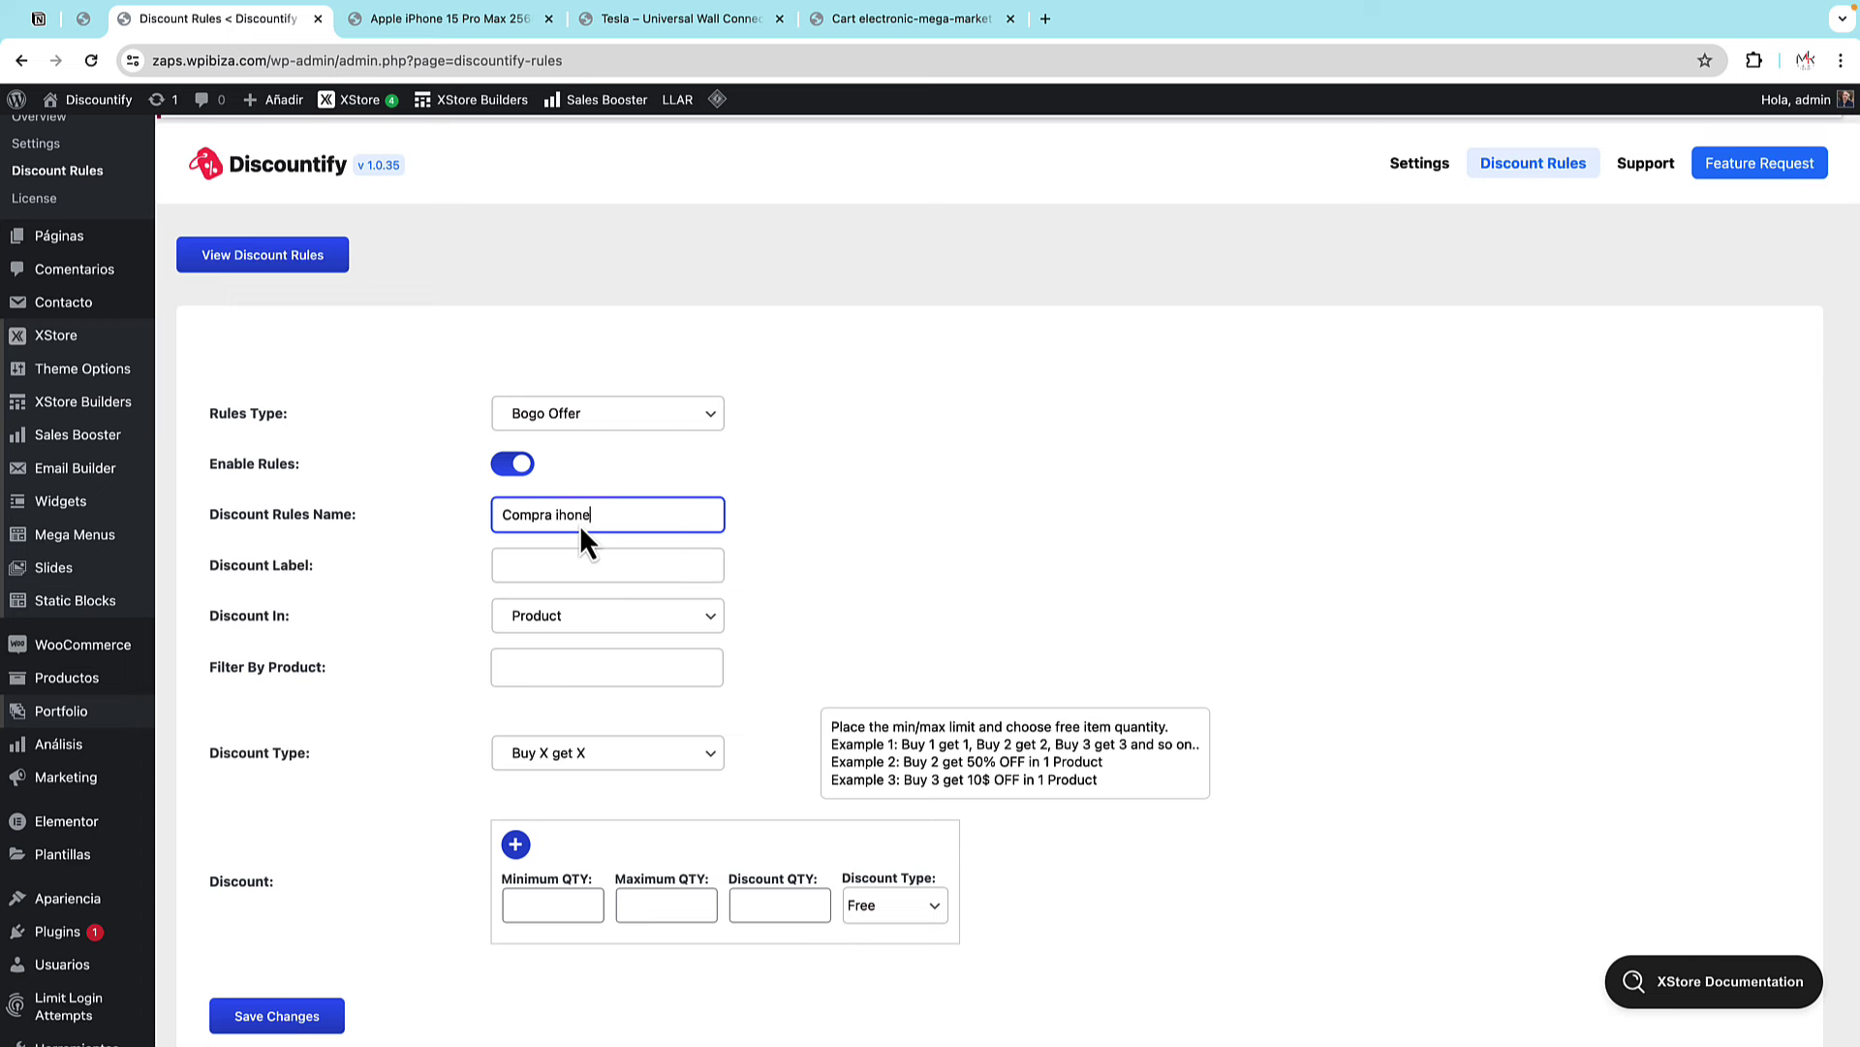
{"action": "key", "text": "BackSpace"}
{"action": "key", "text": "BackSpace"}
{"action": "key", "text": "BackSpace"}
{"action": "key", "text": "BackSpace"}
{"action": "key", "text": "BackSpace"}
{"action": "key", "text": "BackSpace"}
{"action": "key", "text": "BackSpace"}
{"action": "key", "text": "BackSpace"}
{"action": "key", "text": "BackSpace"}
{"action": "key", "text": "BackSpace"}
- Name the rule "Bogo 2" and copy the same text into the discount label
{"action": "type", "text": "Bo"}
{"action": "left_click", "coordinate": [539, 562]}
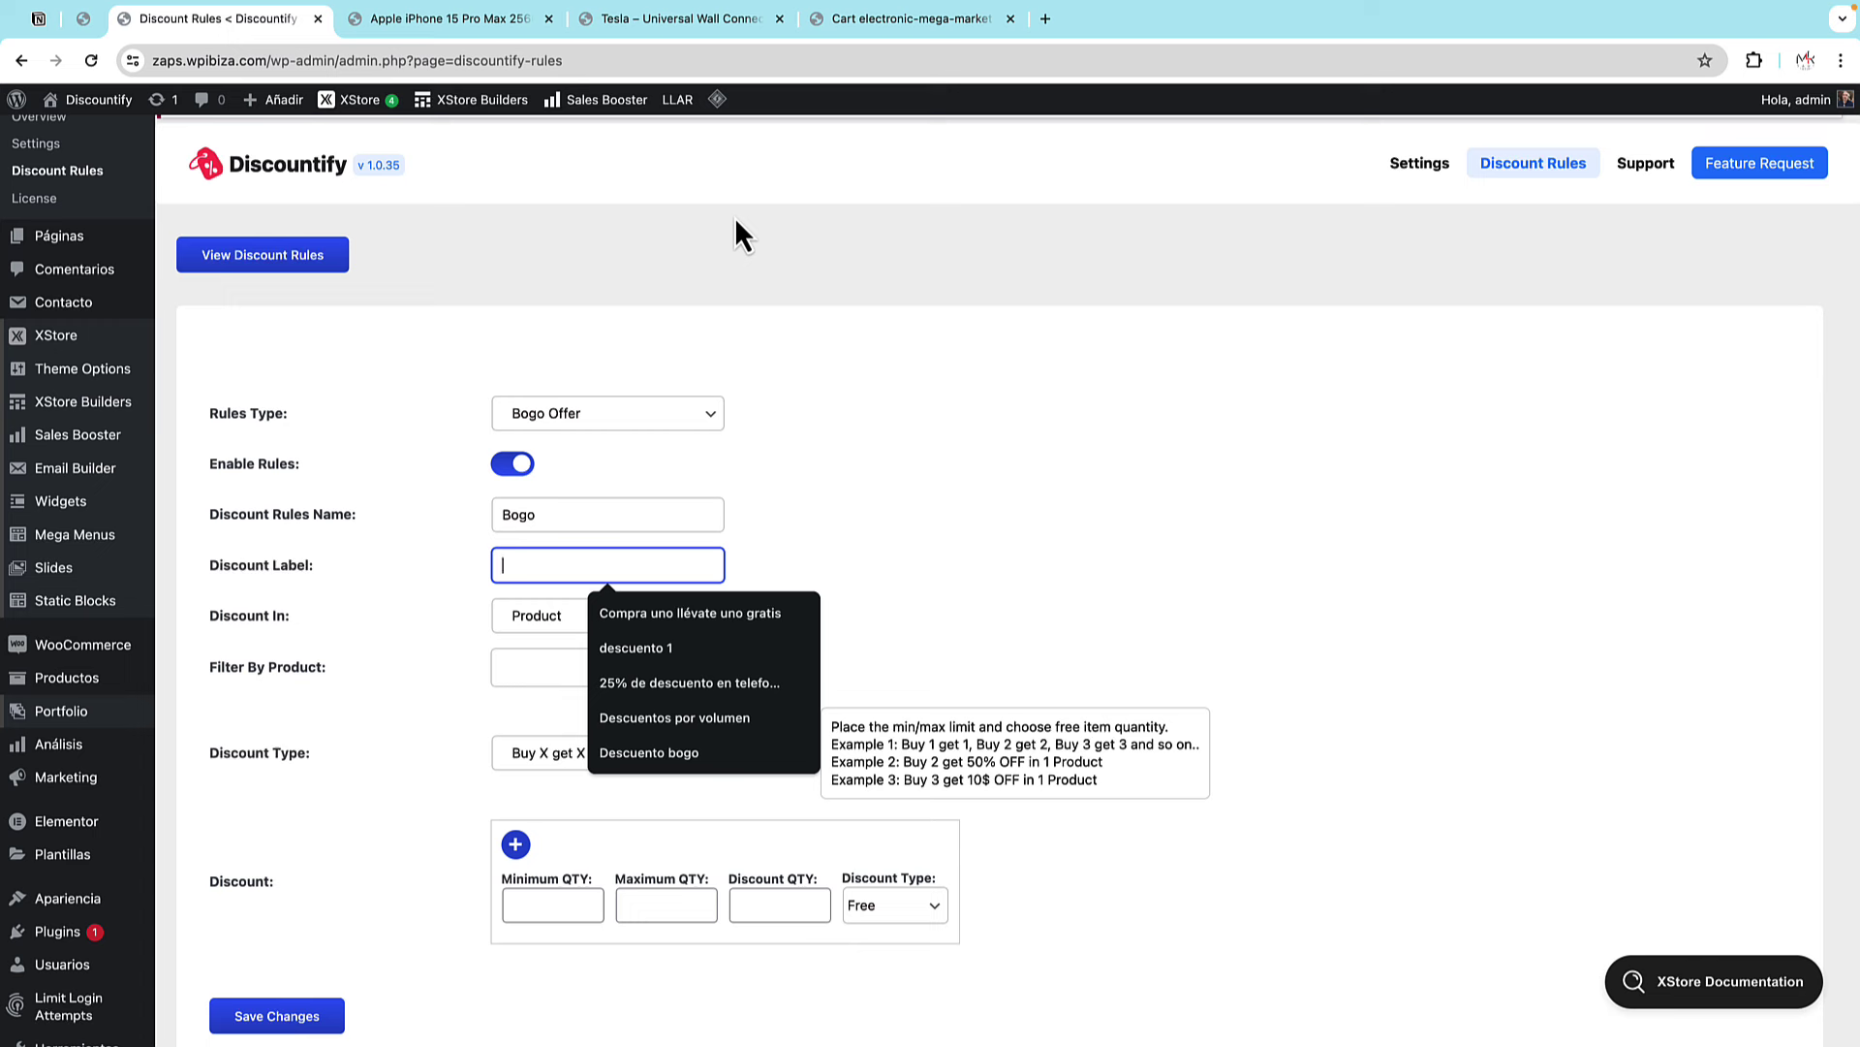
{"action": "left_click", "coordinate": [584, 516]}
{"action": "type", "text": "2"}
{"action": "left_click_drag", "start_coordinate": [570, 516], "coordinate": [484, 516]}
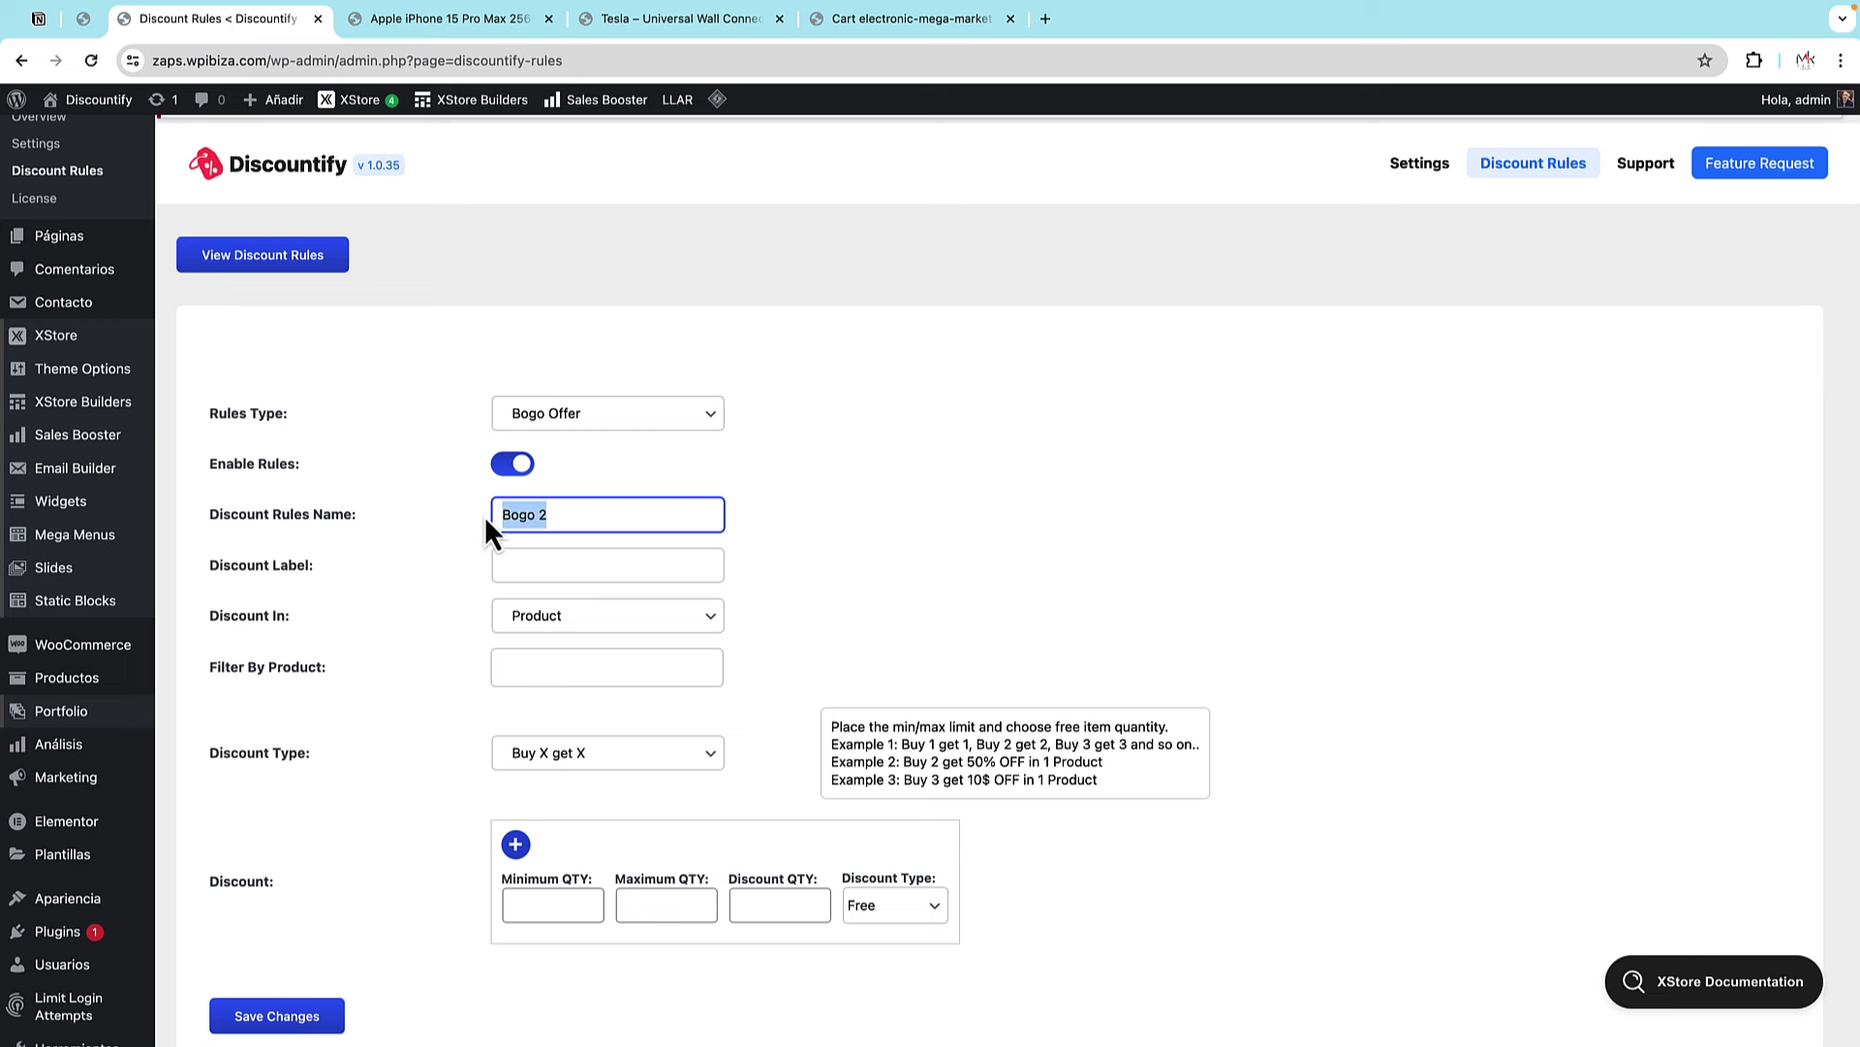
{"action": "key", "text": "ctrl+c"}
{"action": "left_click", "coordinate": [531, 564]}
{"action": "key", "text": "ctrl+v"}
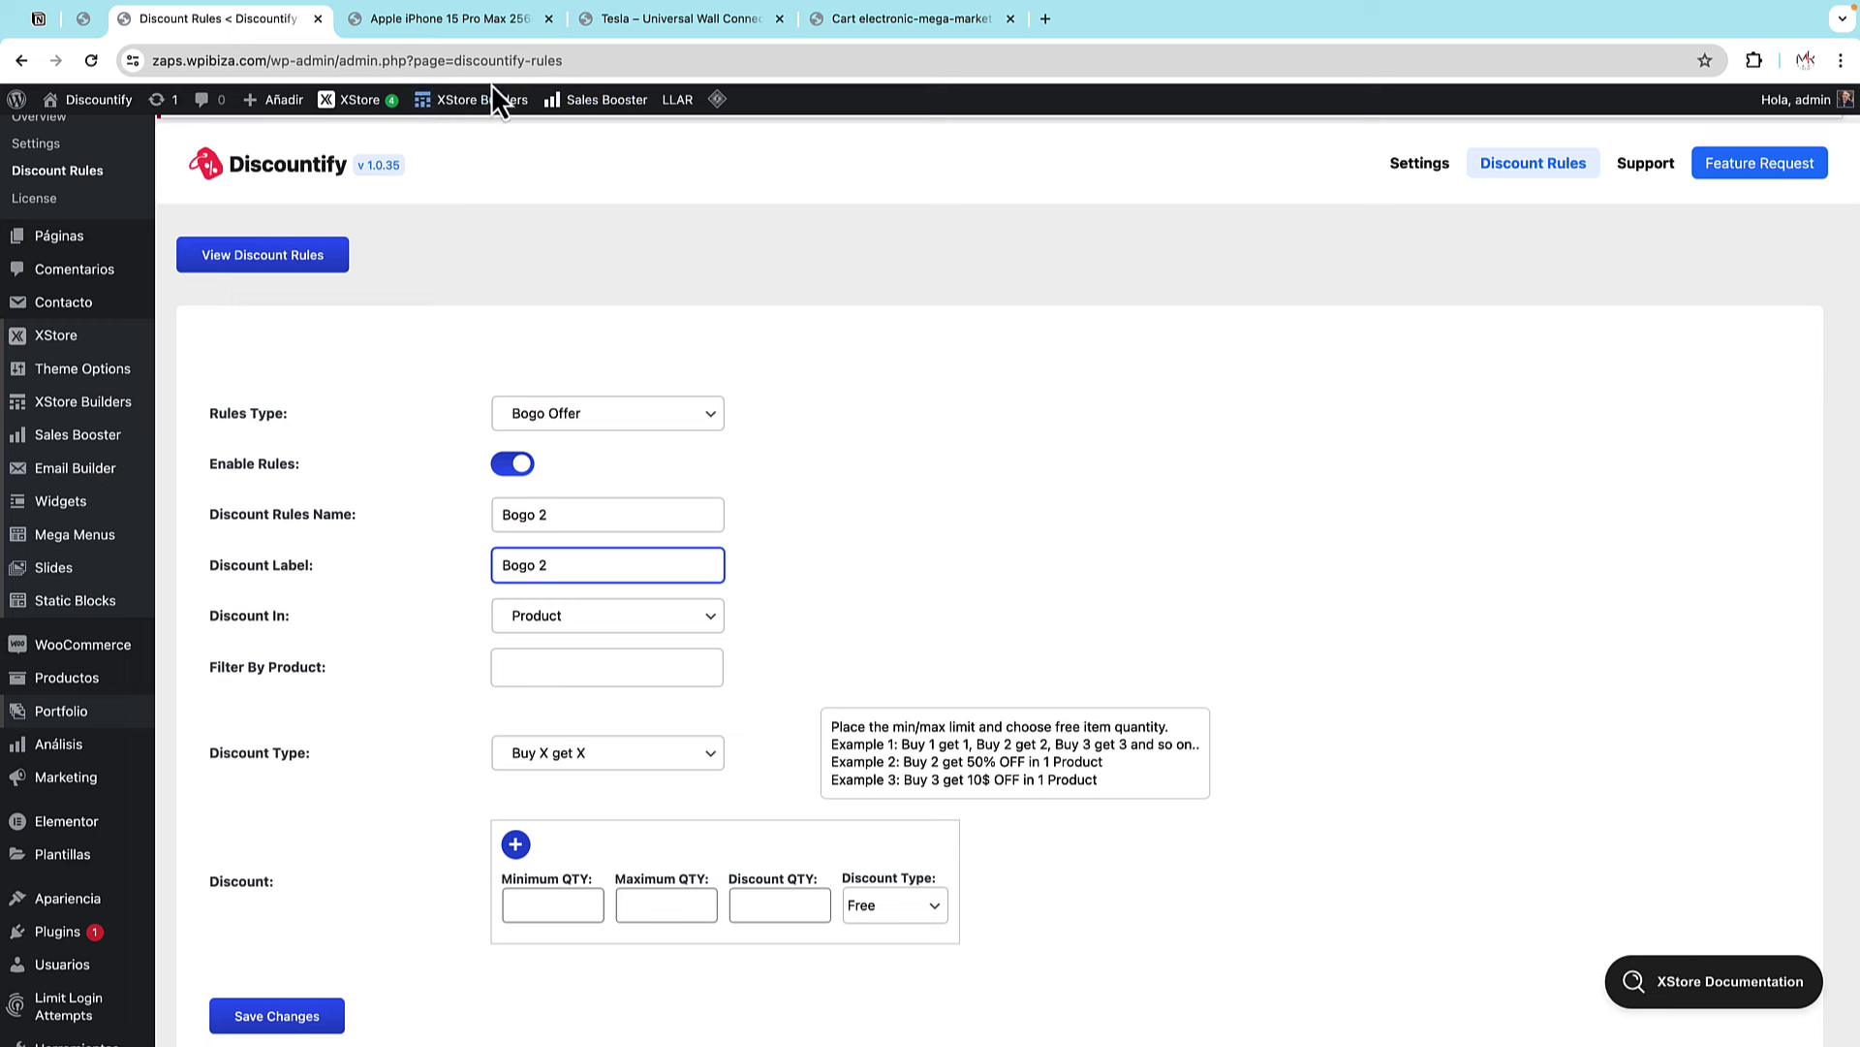
- Filter the rule to the product Apple iPhone 15 Pro Max 256GB
{"action": "left_click", "coordinate": [586, 659]}
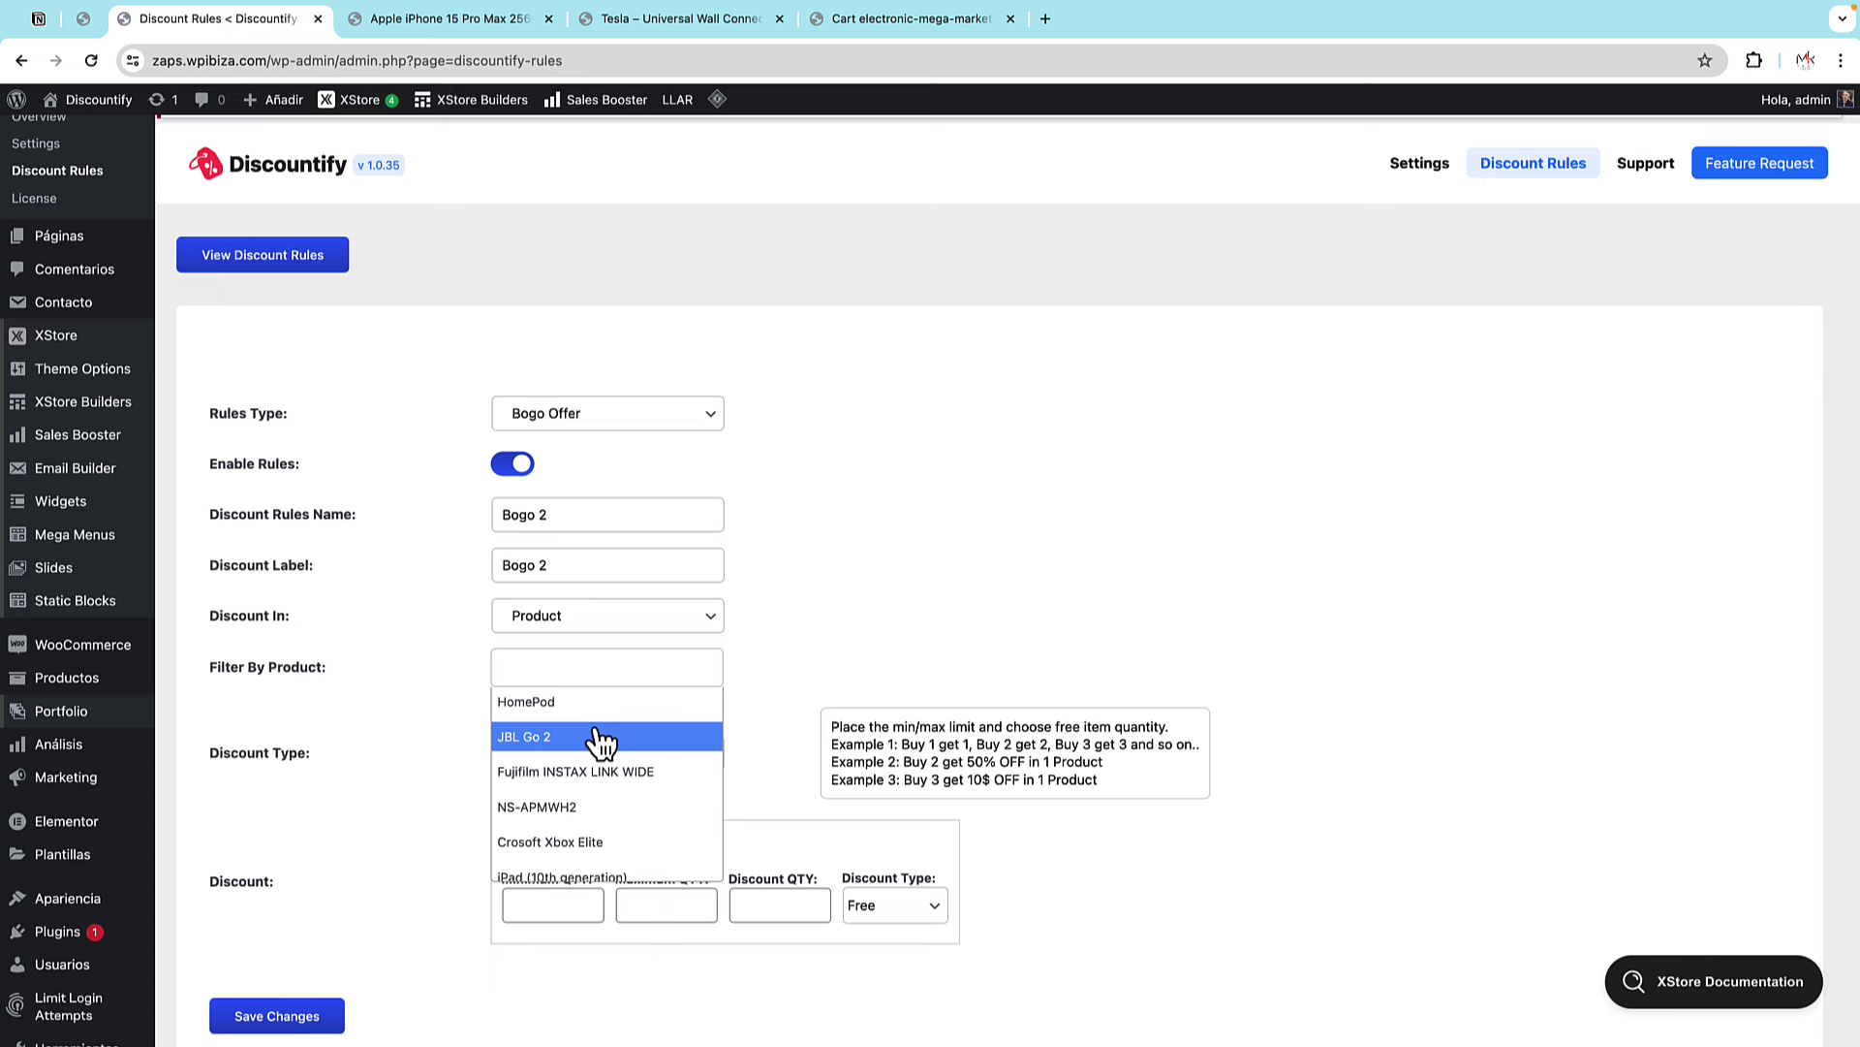
{"action": "type", "text": "iphon"}
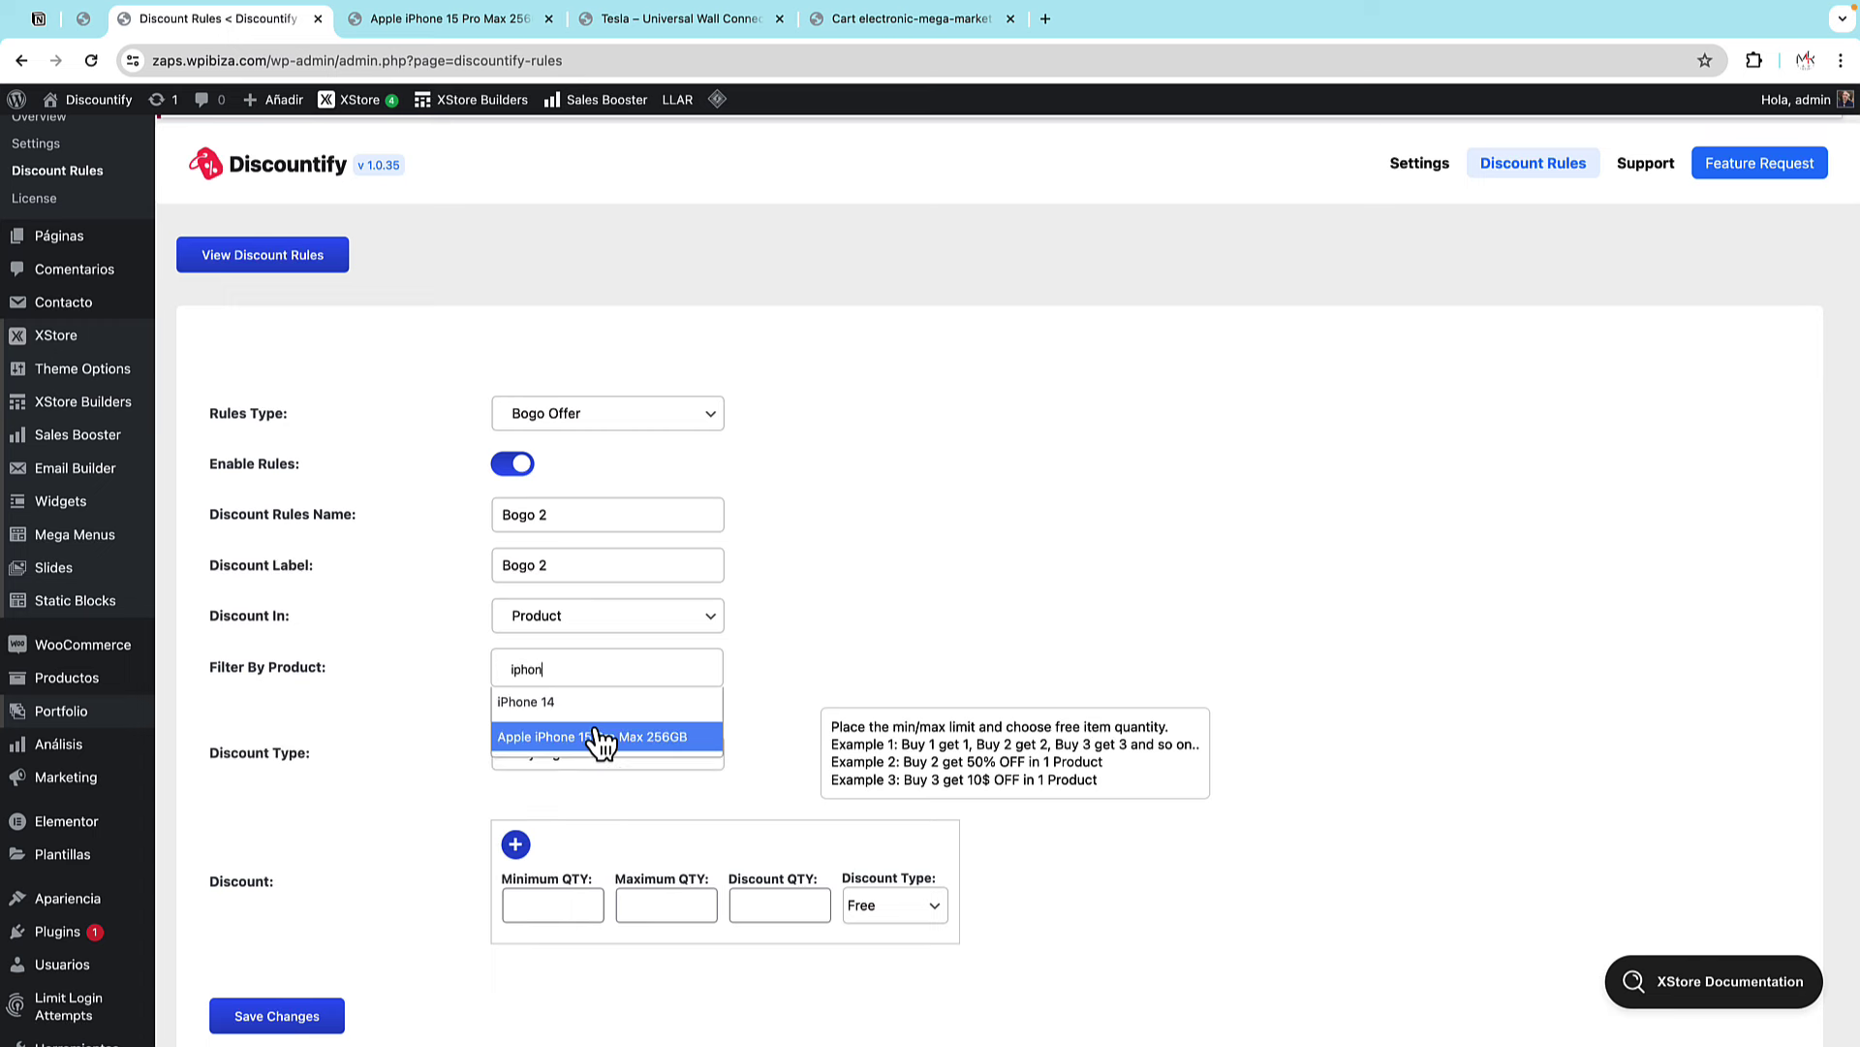
{"action": "left_click", "coordinate": [616, 742]}
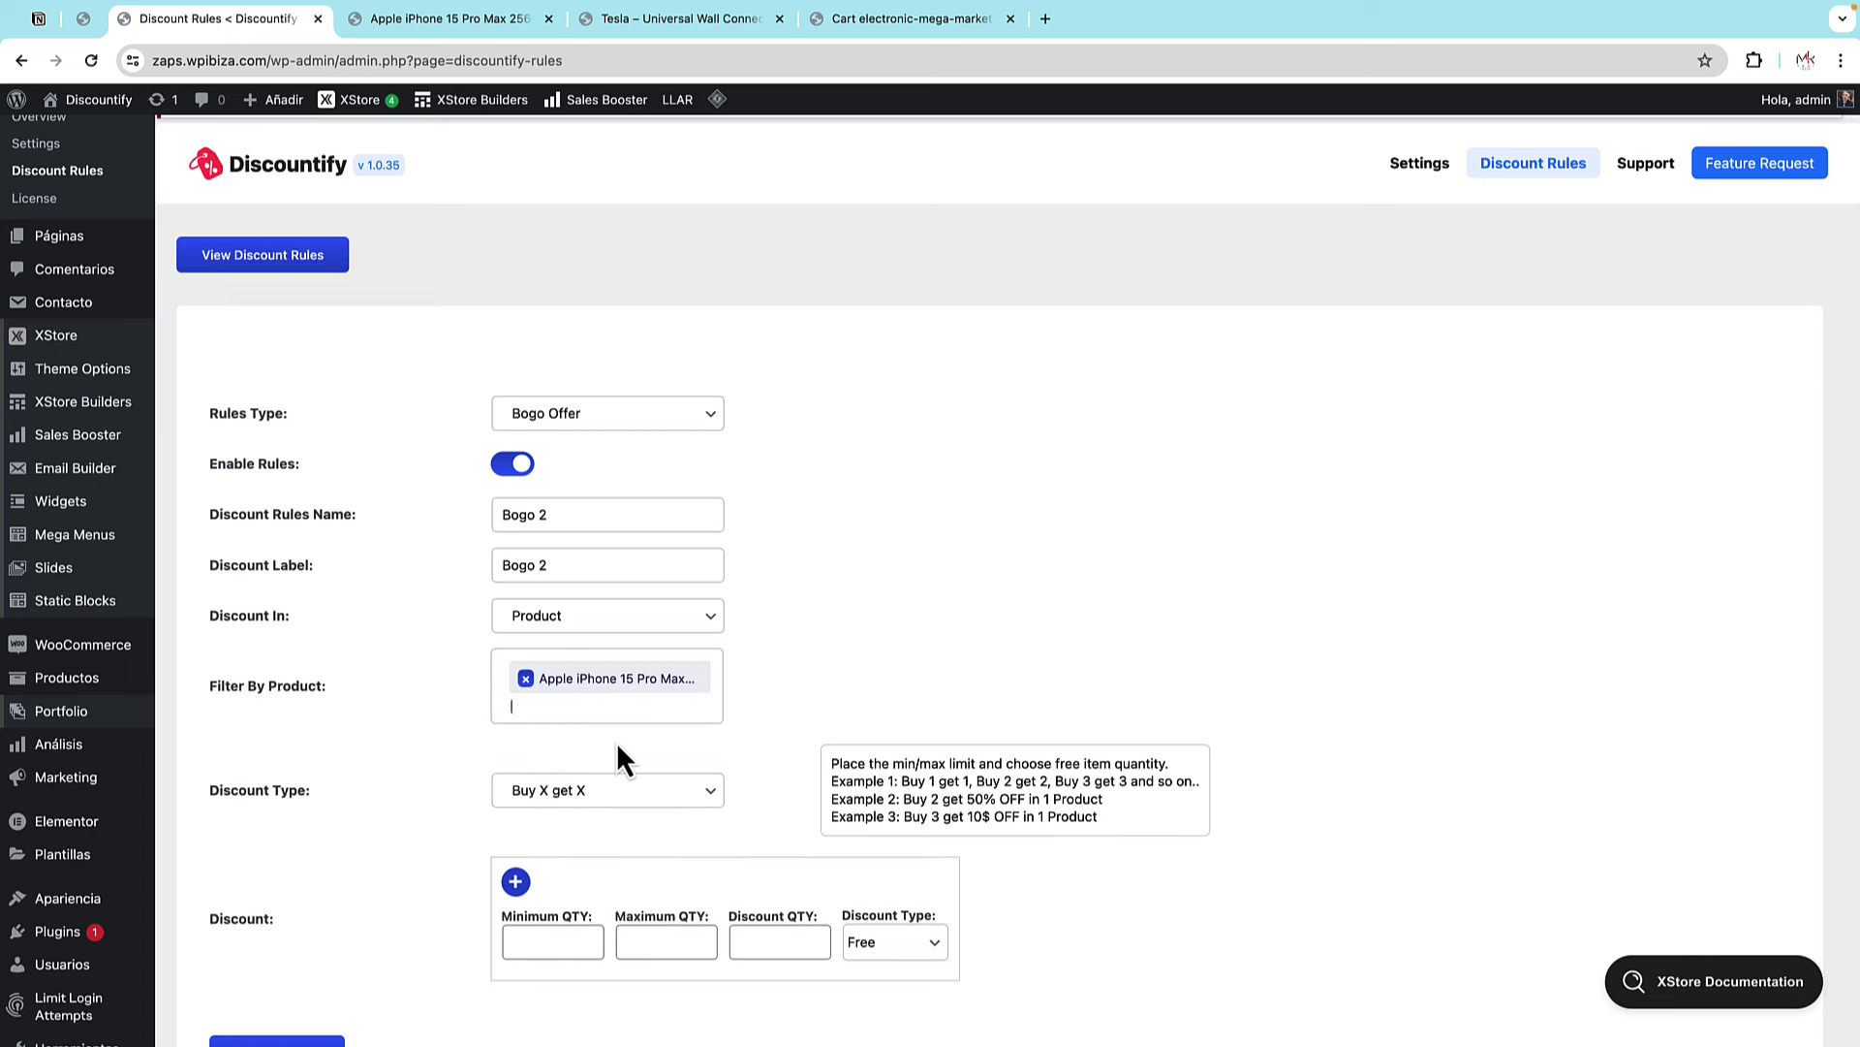
- Set the Bogo 2 rule's discount type to Buy X get Y
{"action": "scroll", "coordinate": [680, 729], "scroll_direction": "down", "scroll_amount": 1}
{"action": "left_click", "coordinate": [683, 747]}
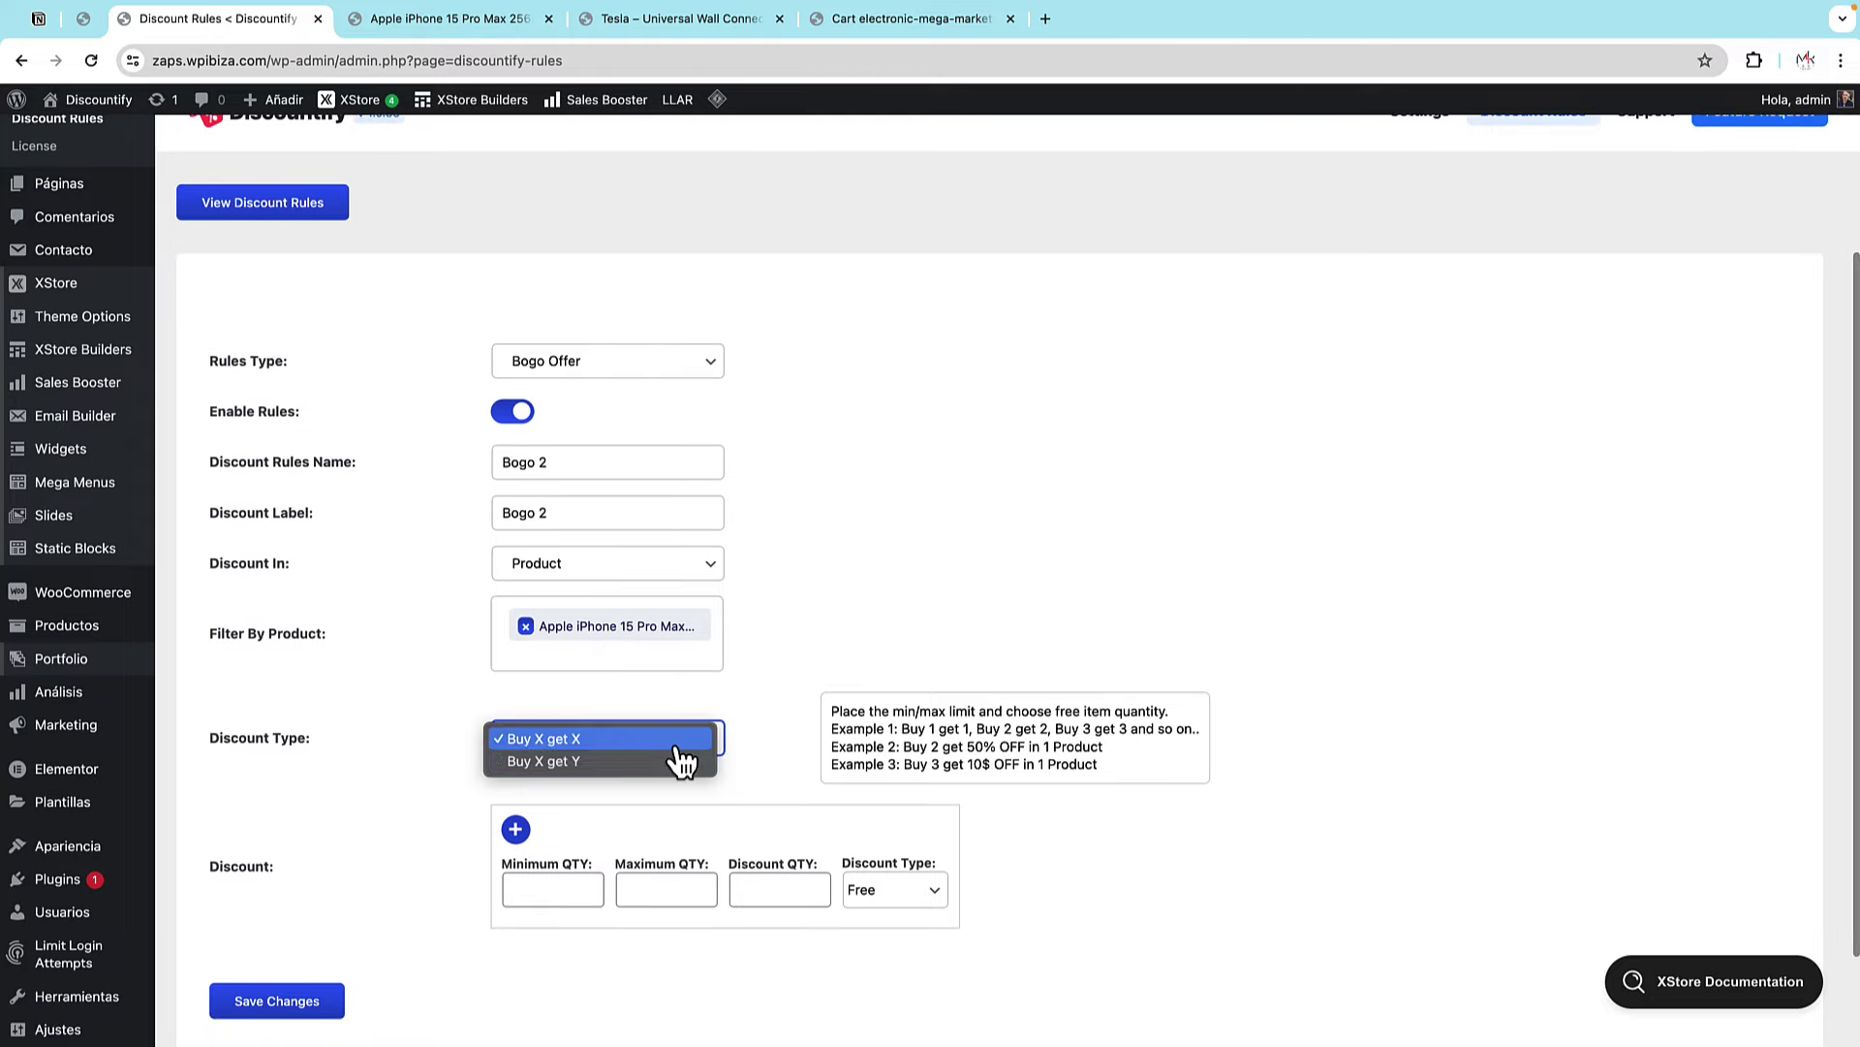
{"action": "left_click", "coordinate": [548, 762]}
{"action": "scroll", "coordinate": [775, 746], "scroll_direction": "down", "scroll_amount": 3}
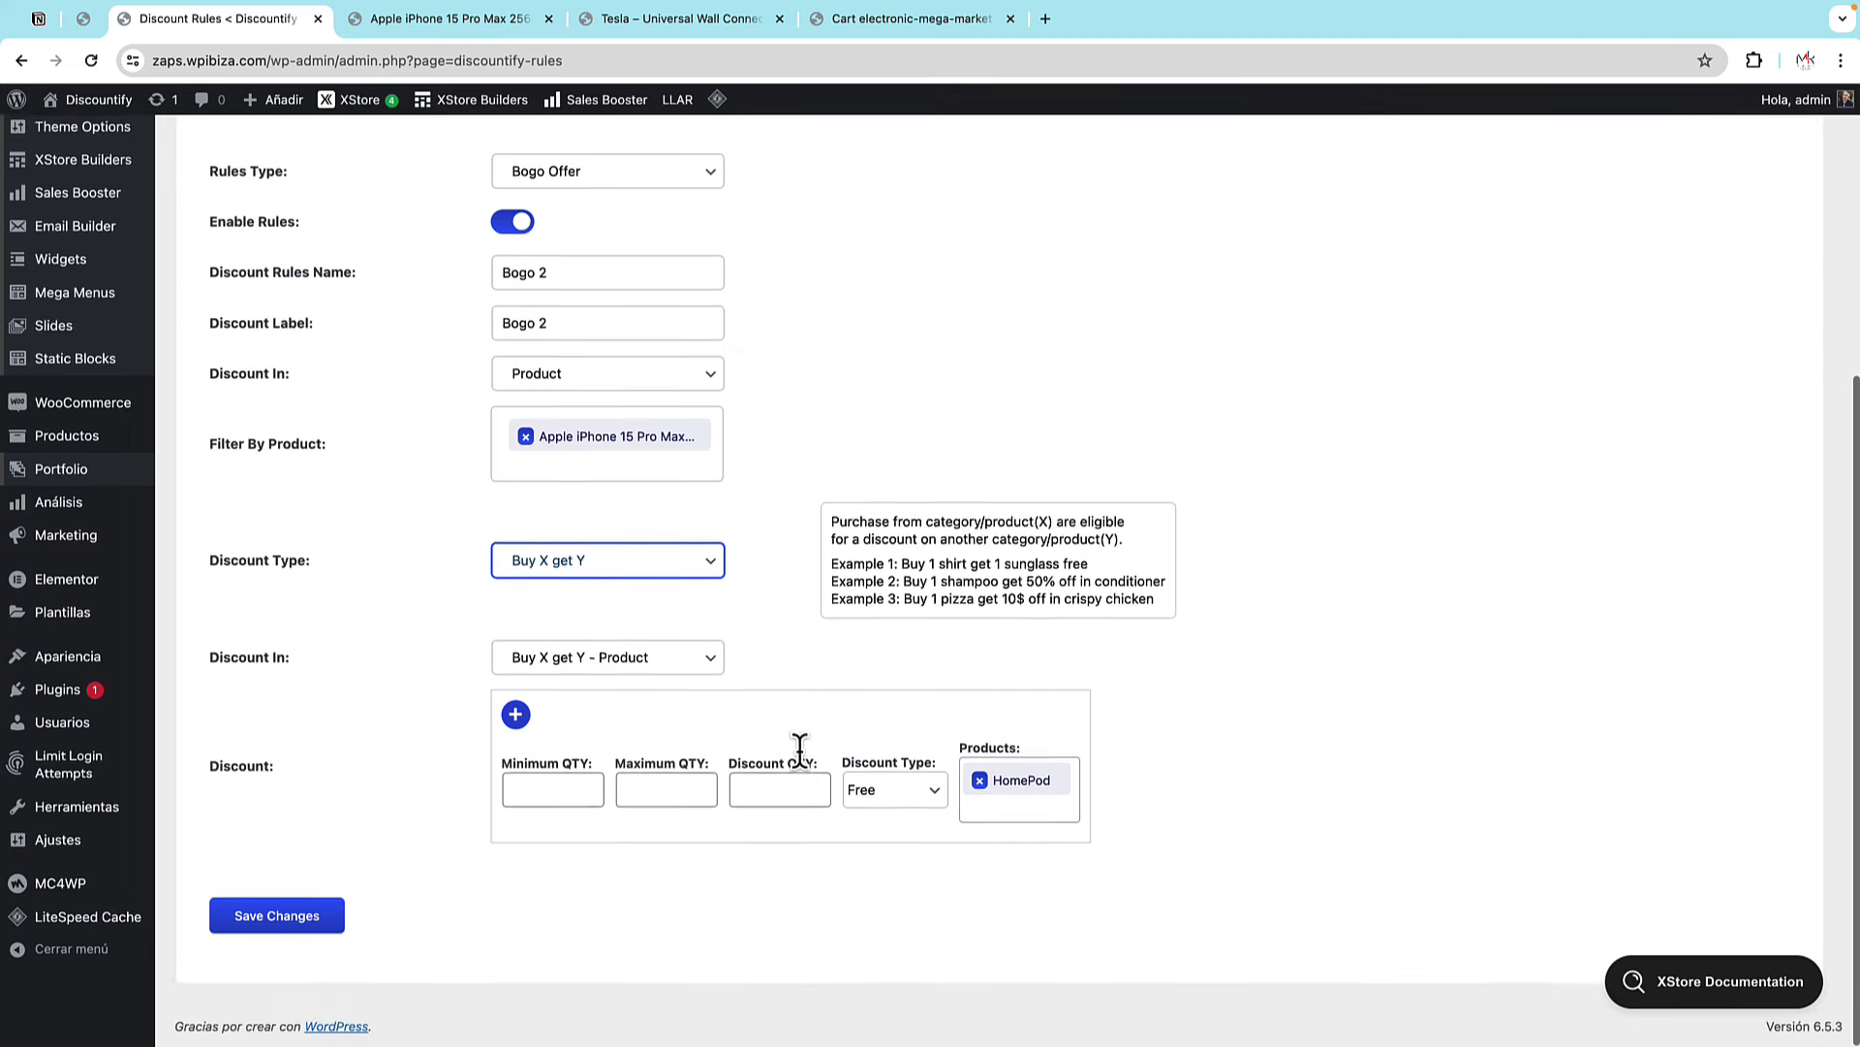
- Set the discount row to a minimum quantity of 2, a maximum quantity of 3 and a discount quantity of 1
{"action": "left_click", "coordinate": [530, 792]}
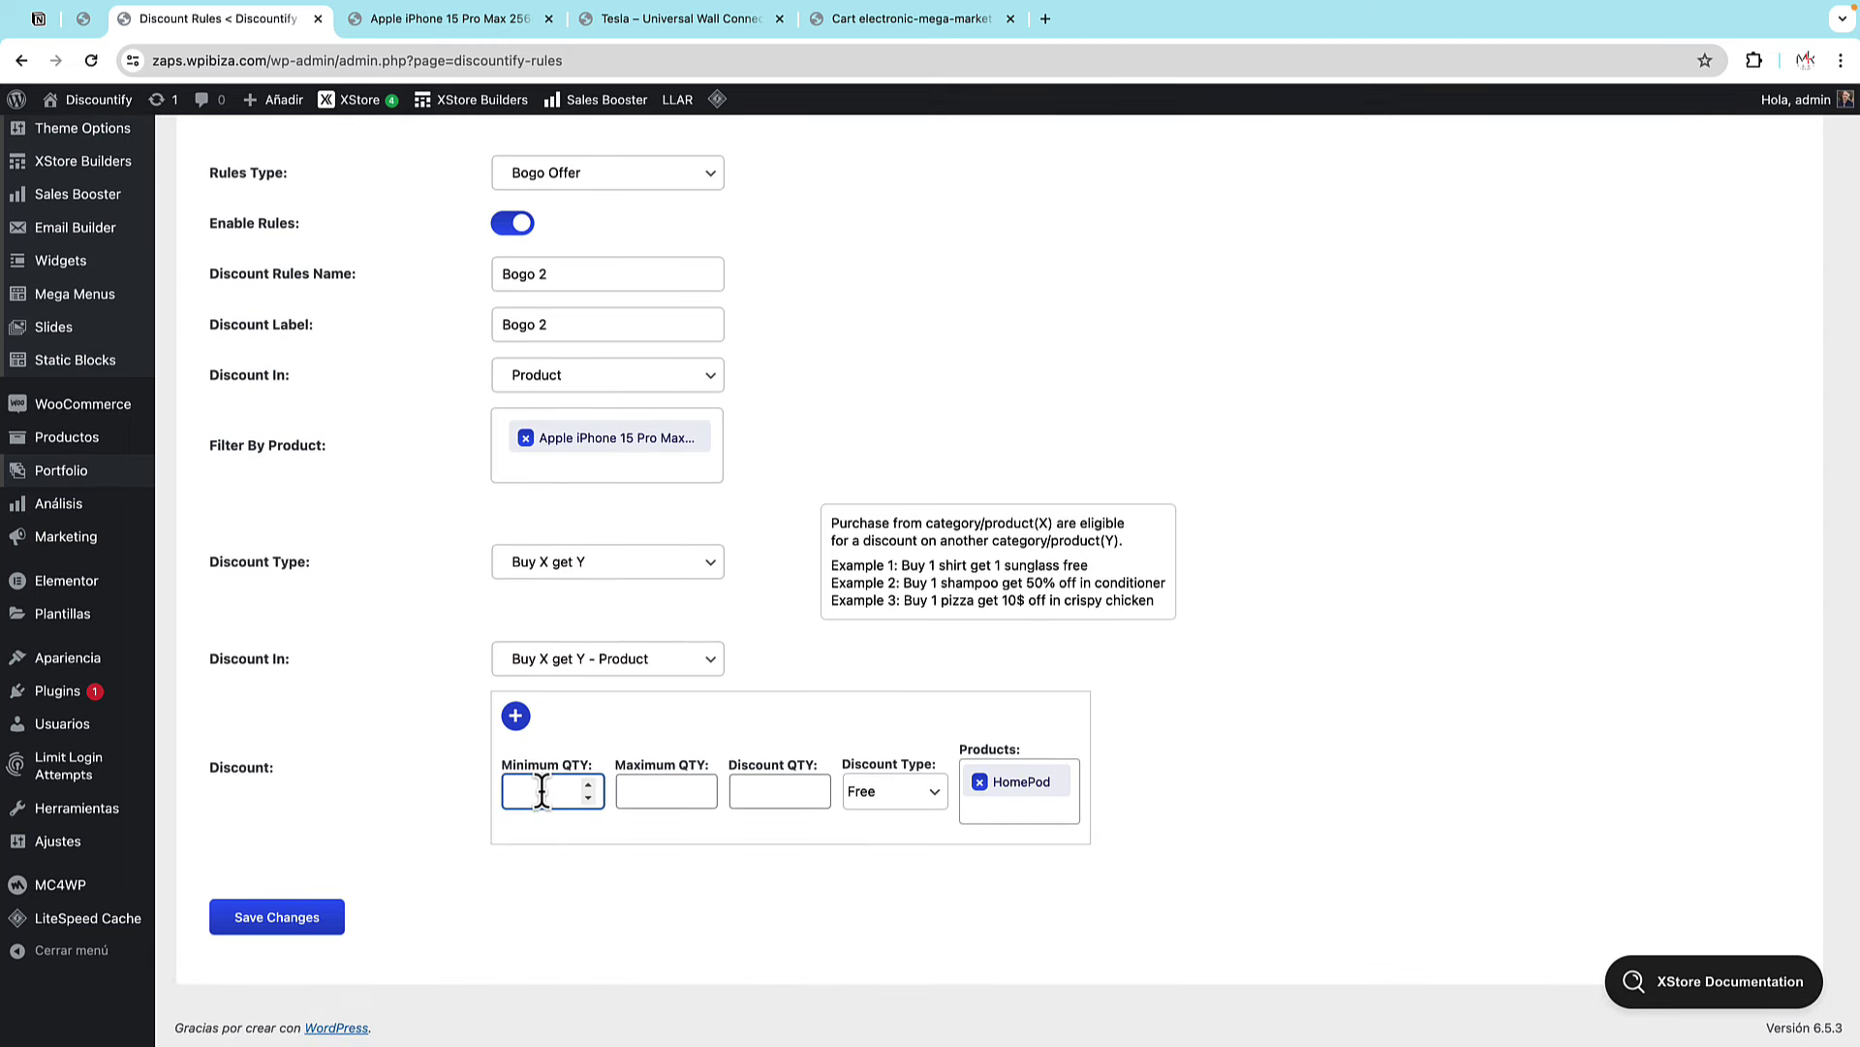
{"action": "type", "text": "2"}
{"action": "left_click", "coordinate": [625, 795]}
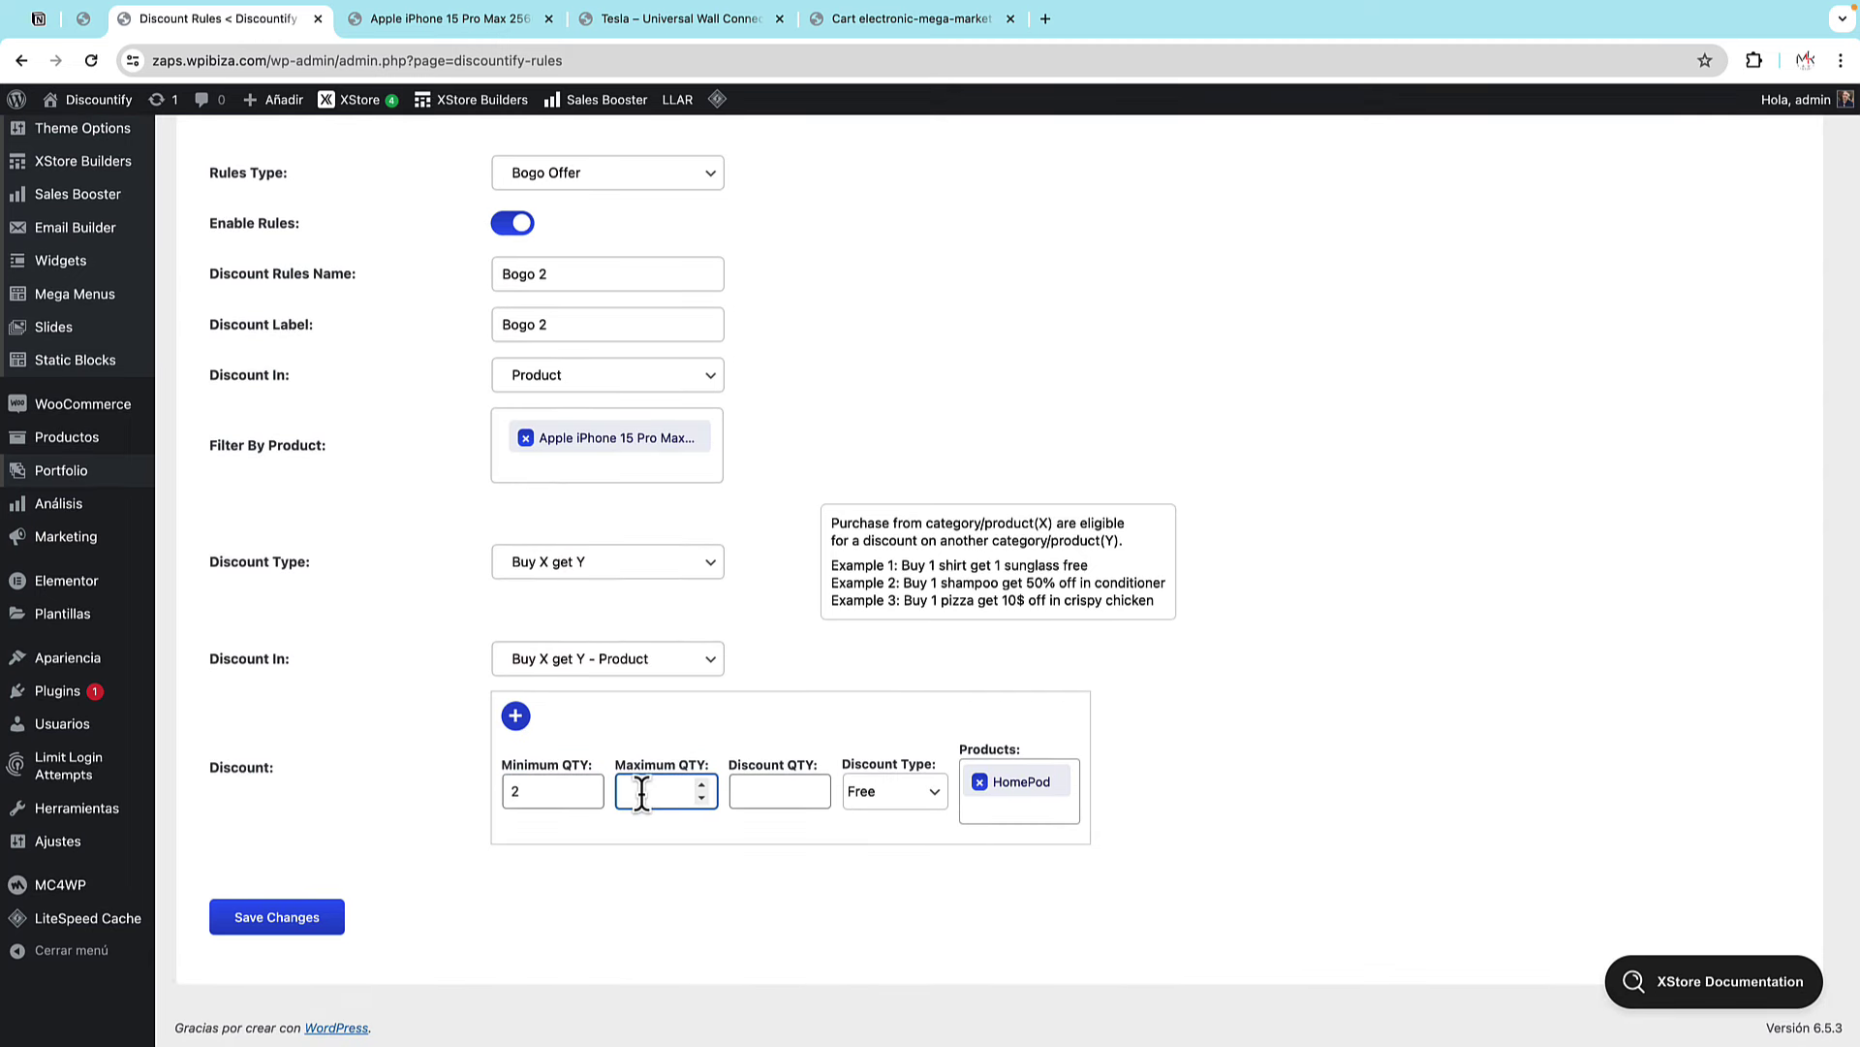
{"action": "type", "text": "3"}
{"action": "left_click", "coordinate": [778, 793]}
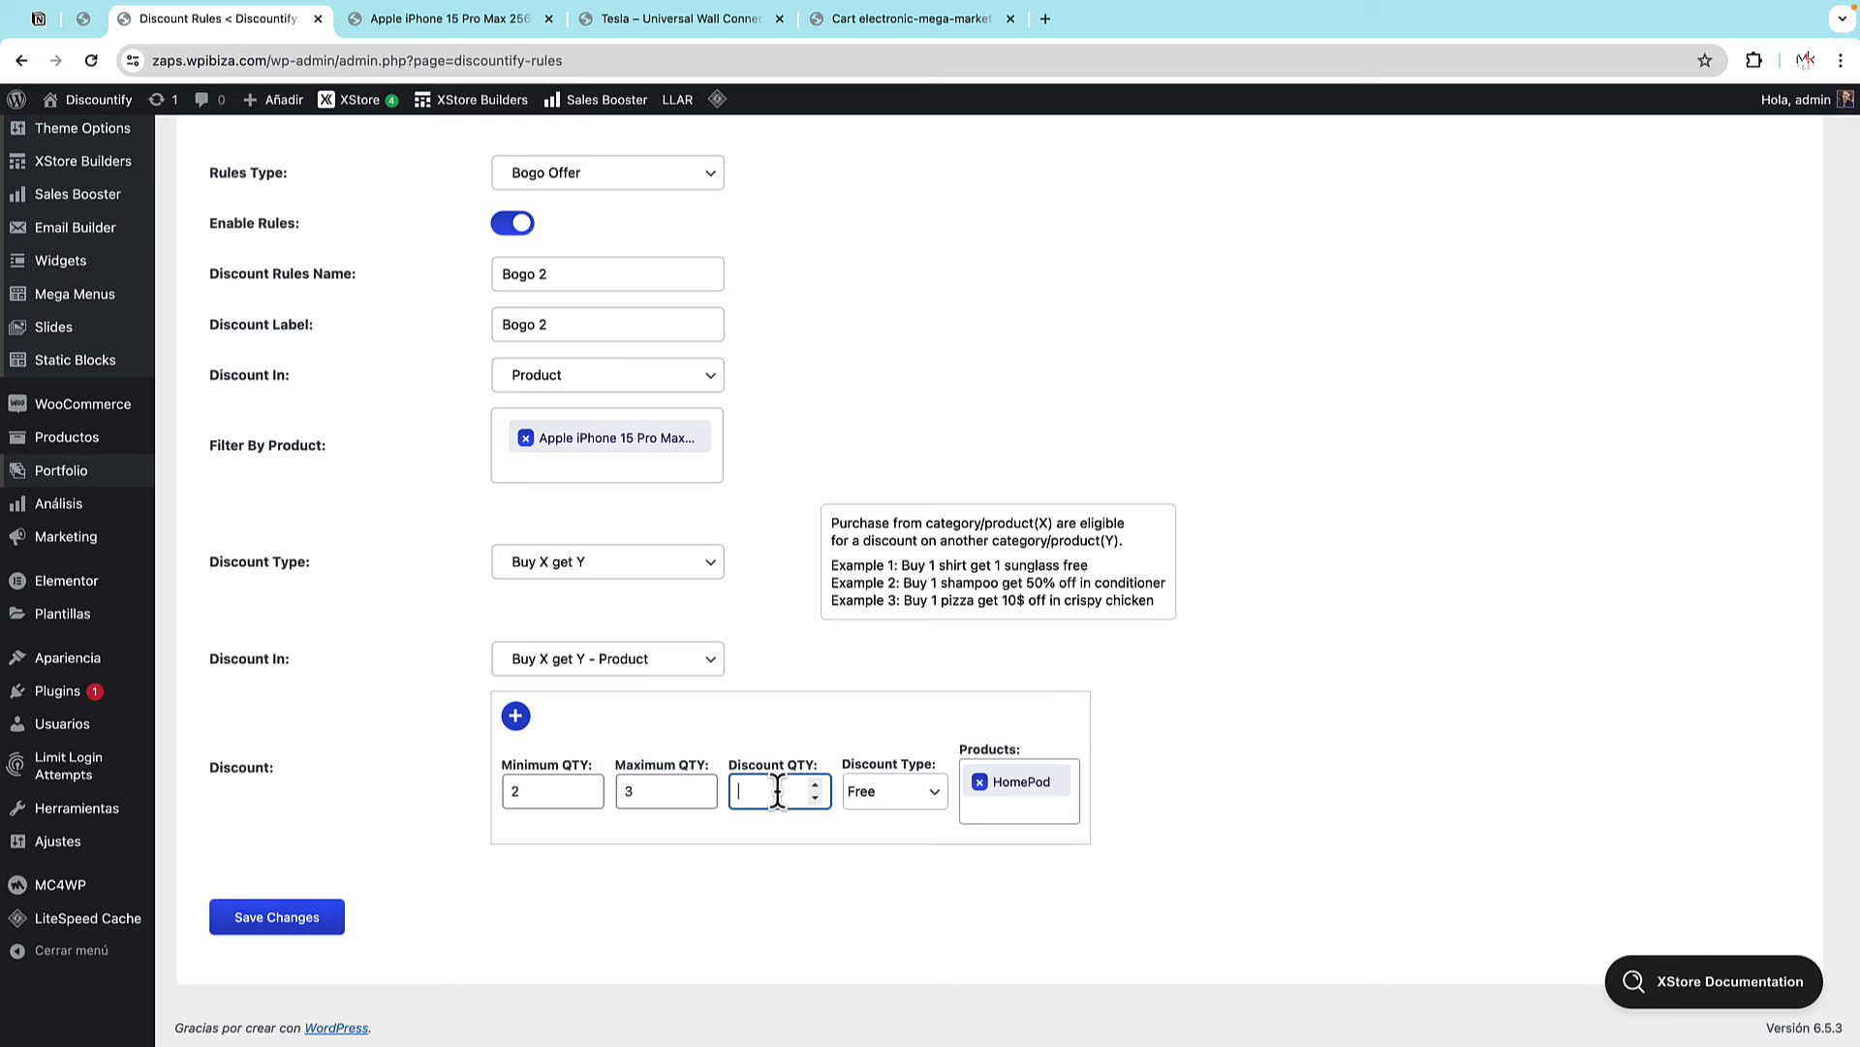
{"action": "type", "text": "1"}
- Replace HomePod with the Tesla – Universal Wall Connector as the discounted product in the row
{"action": "left_click", "coordinate": [979, 781]}
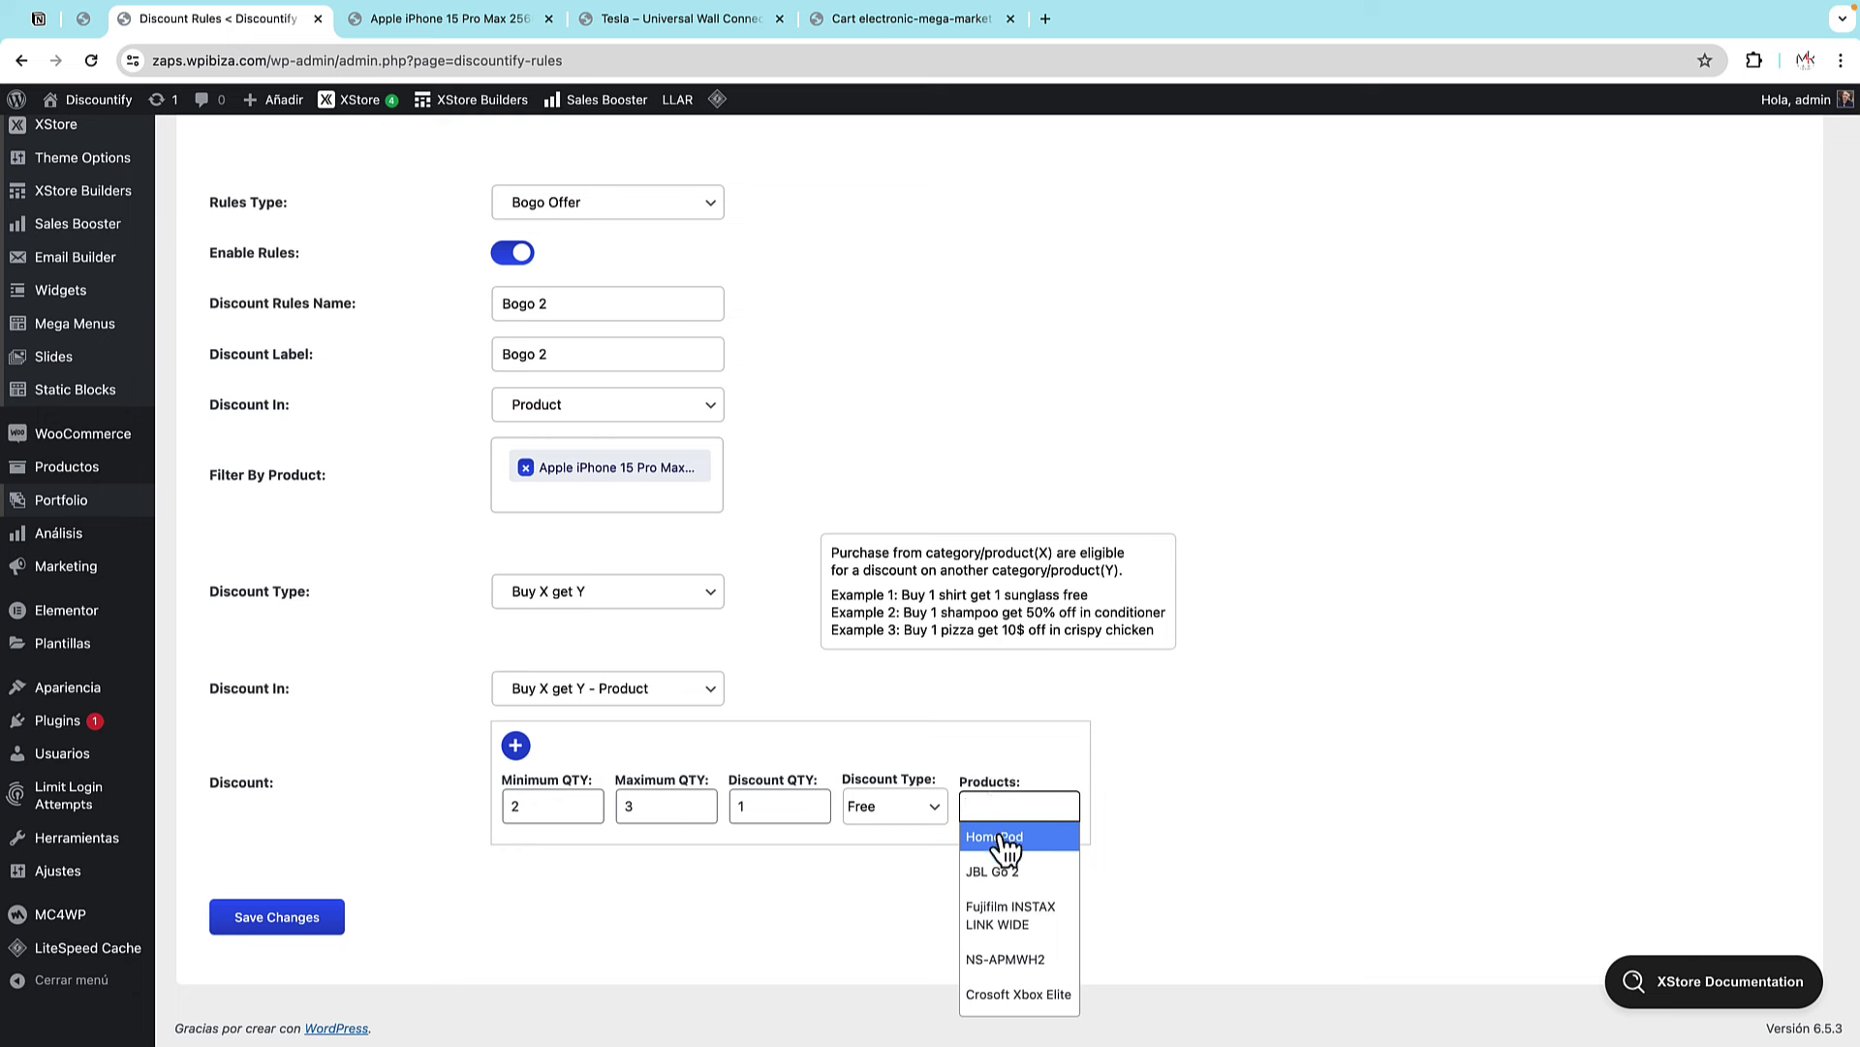
{"action": "type", "text": "test"}
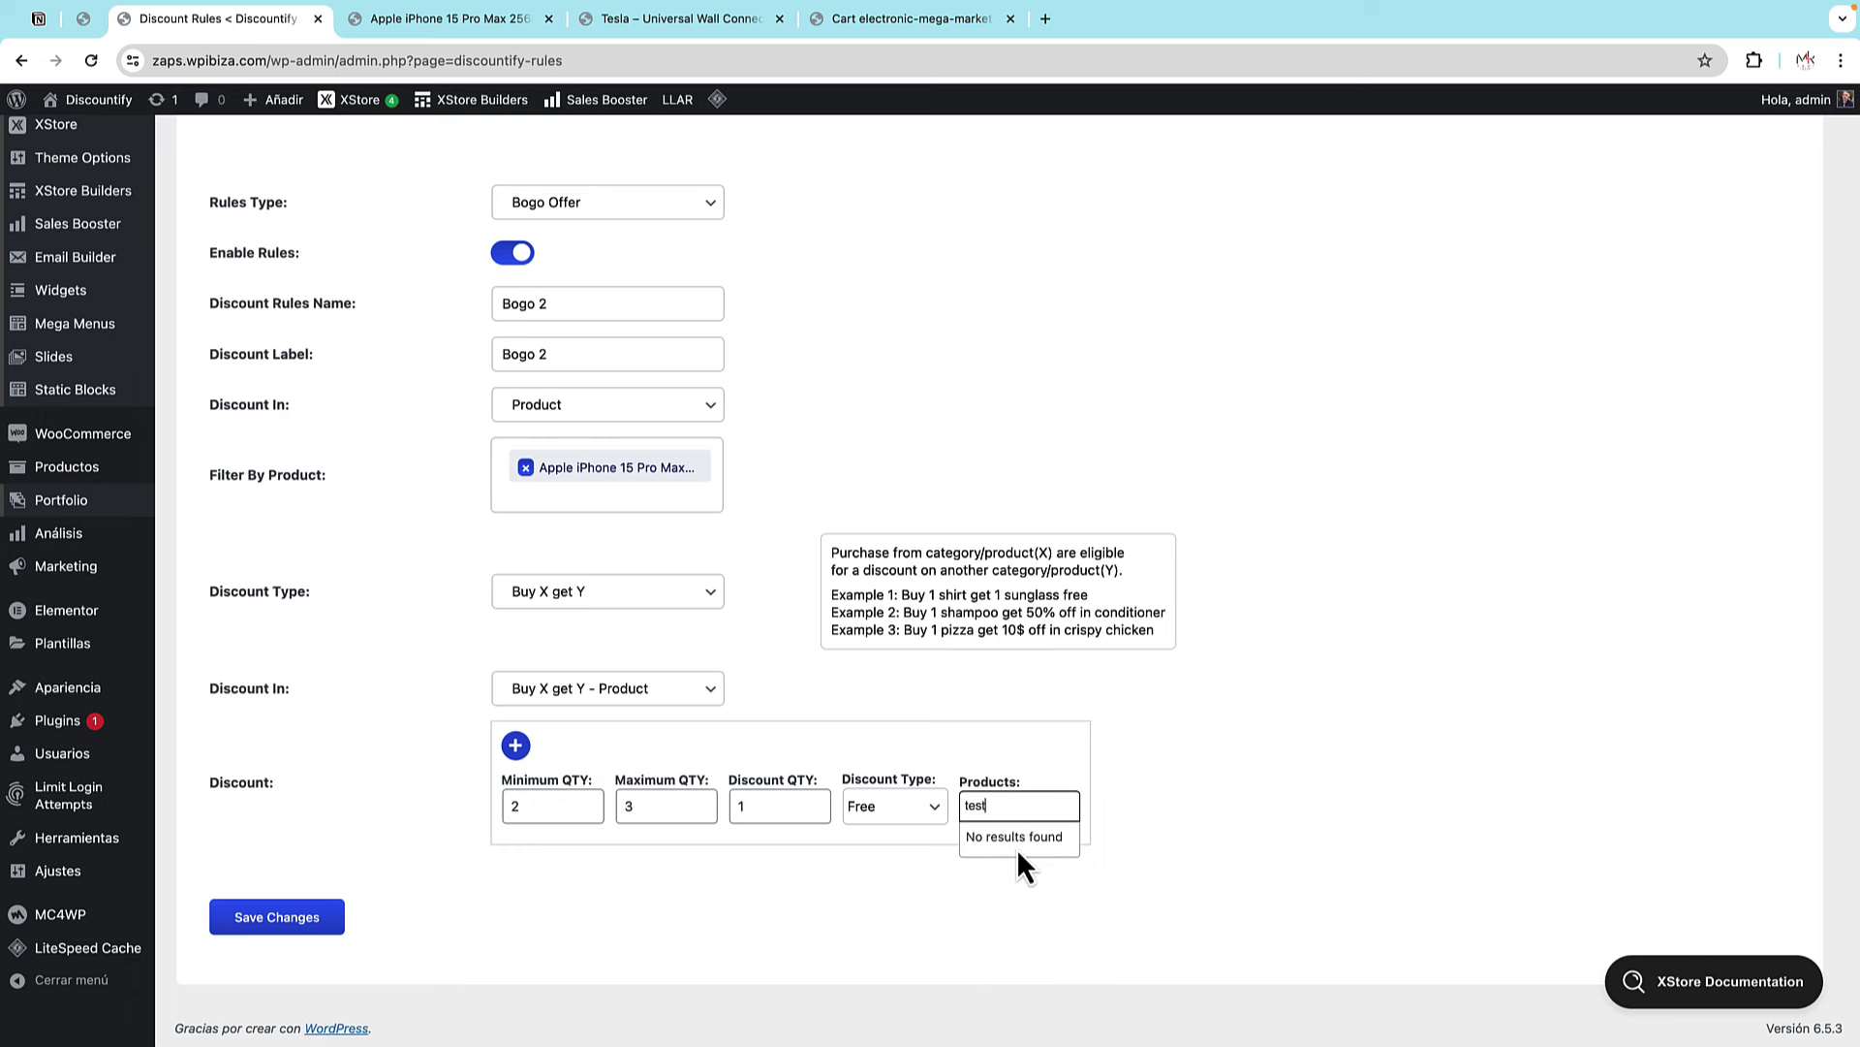
{"action": "key", "text": "BackSpace"}
{"action": "left_click", "coordinate": [1028, 865]}
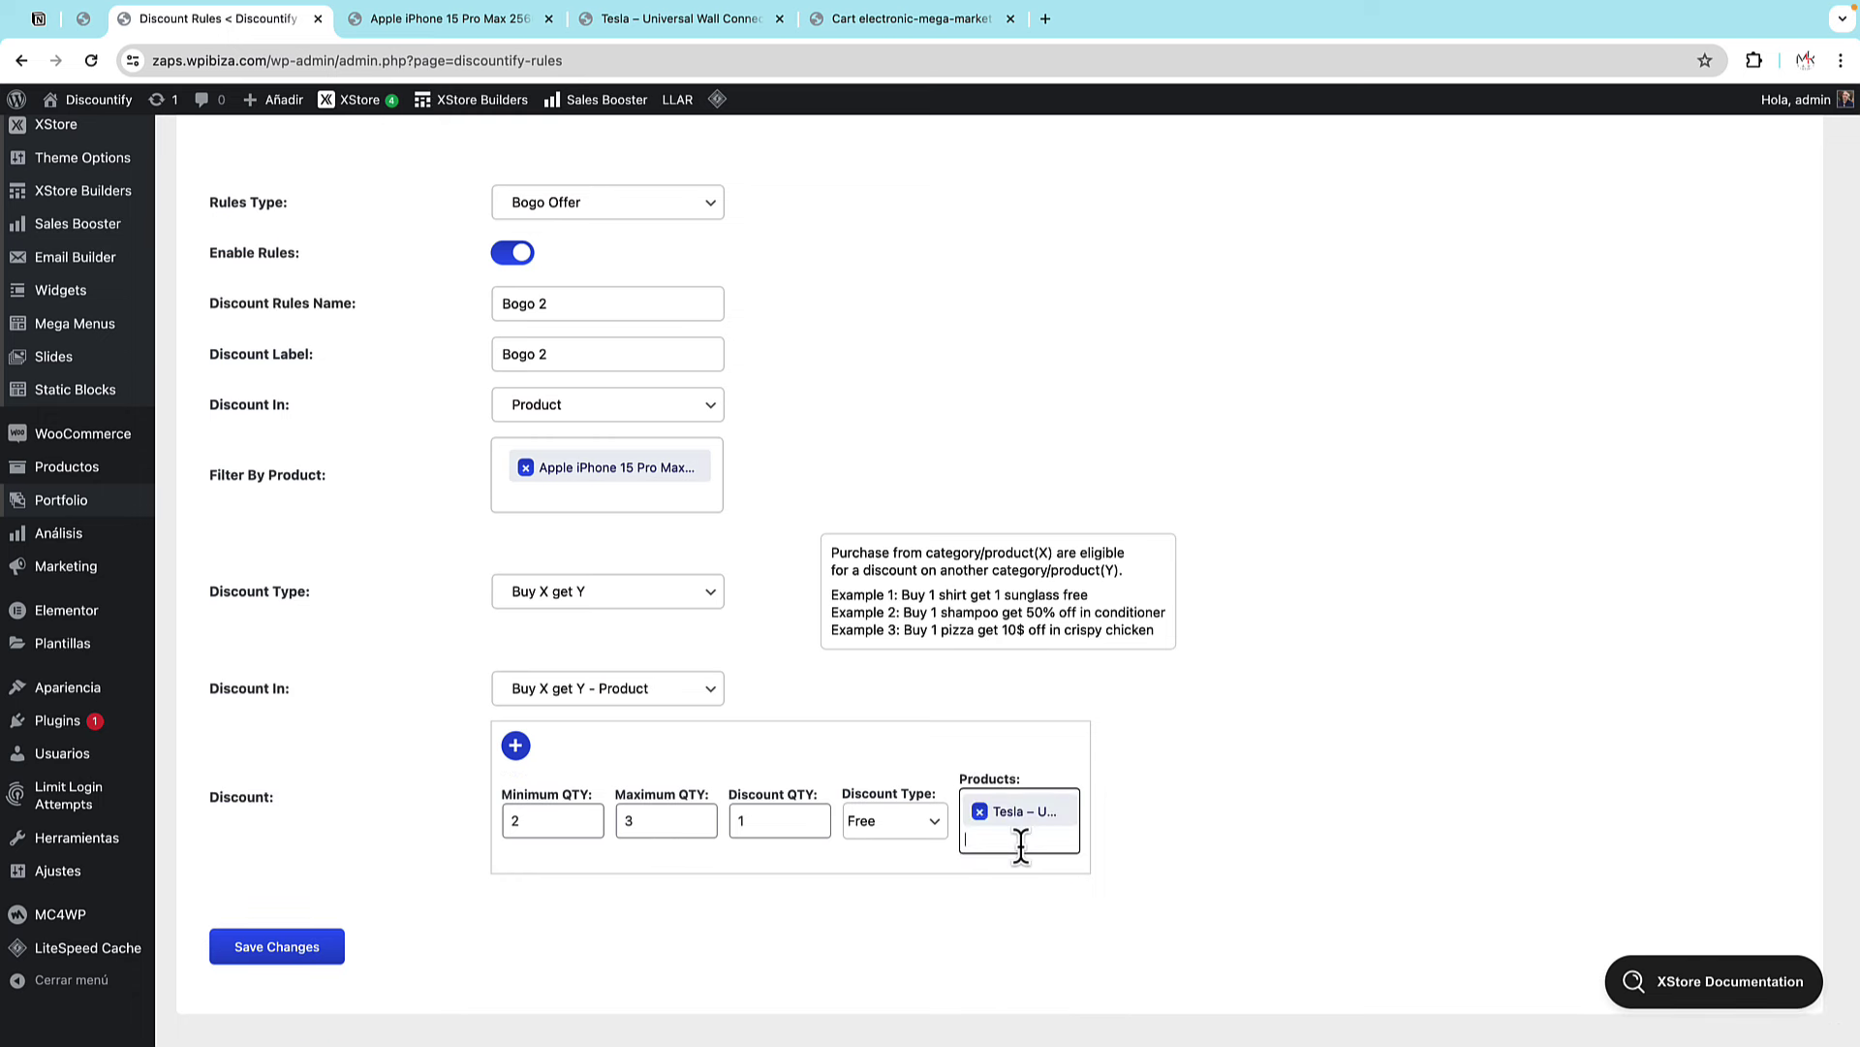
{"action": "left_click", "coordinate": [1101, 866]}
- Make the row a Percentage discount of 75% and save the Bogo 2 rule
{"action": "left_click", "coordinate": [899, 840]}
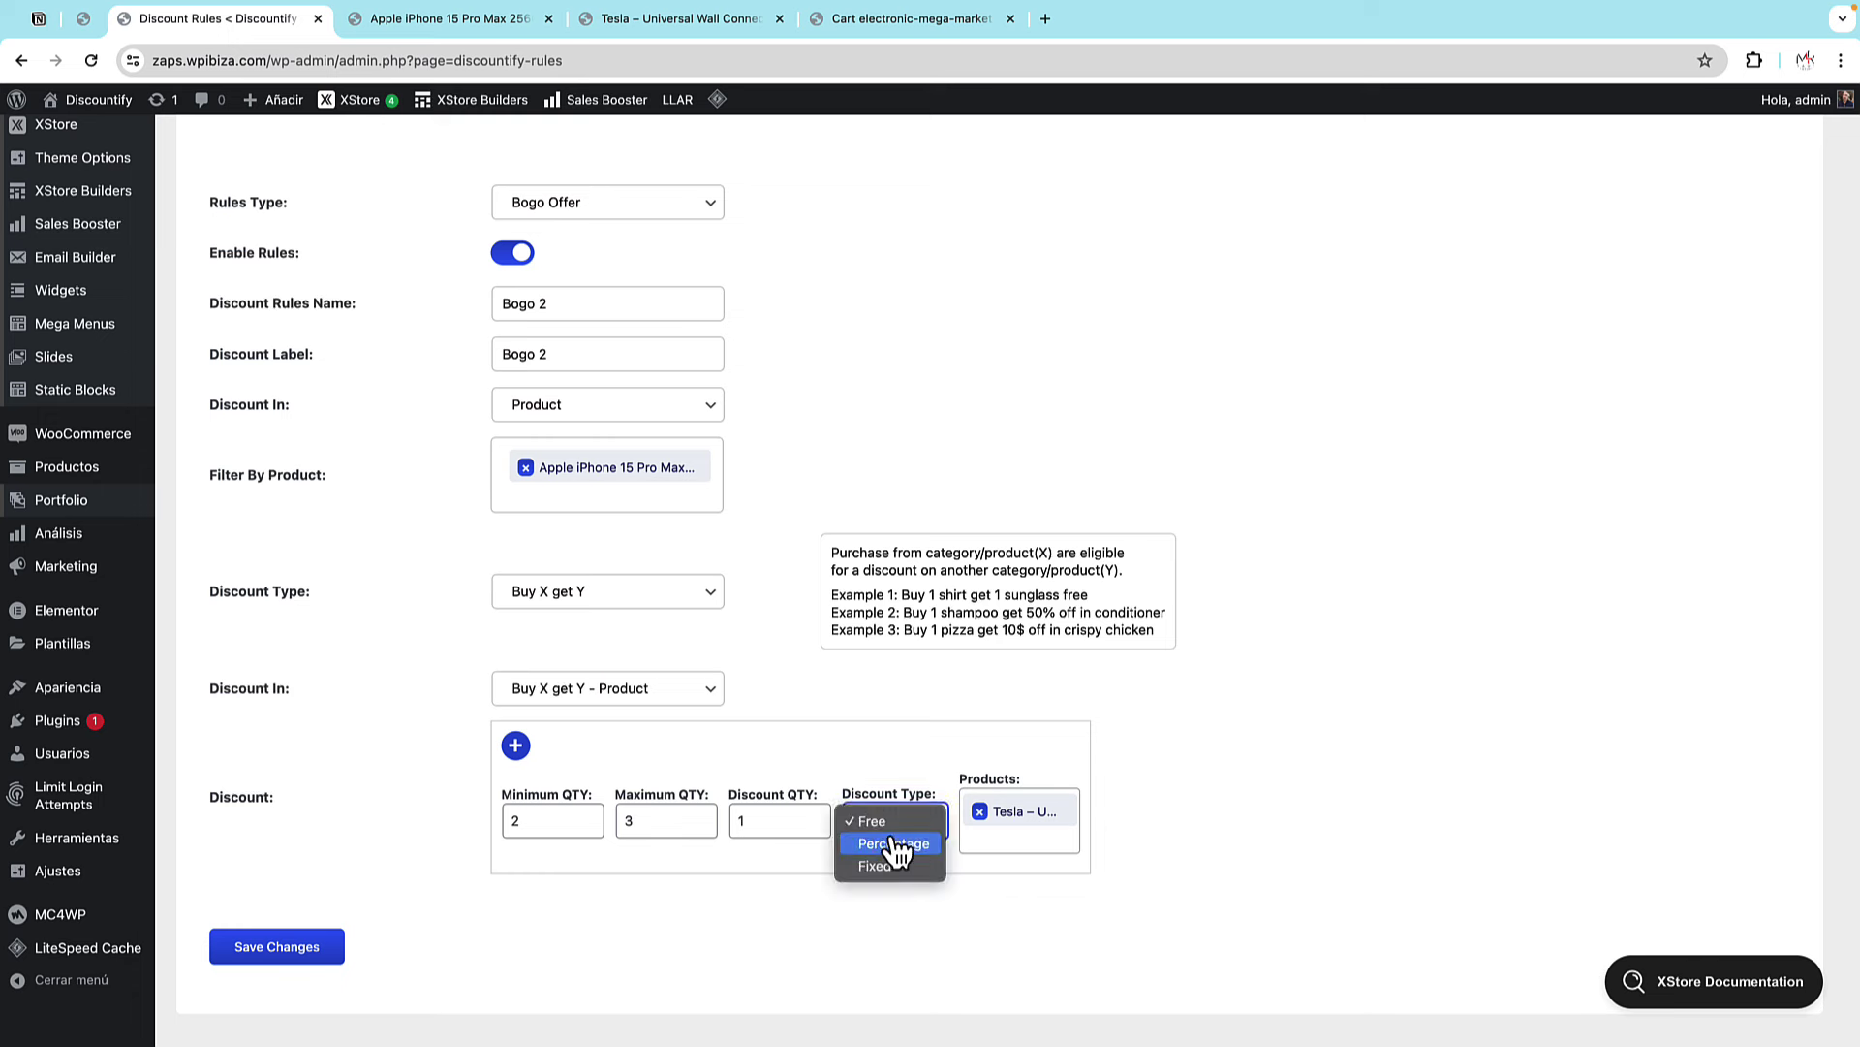
{"action": "left_click", "coordinate": [893, 843]}
{"action": "left_click", "coordinate": [1007, 825]}
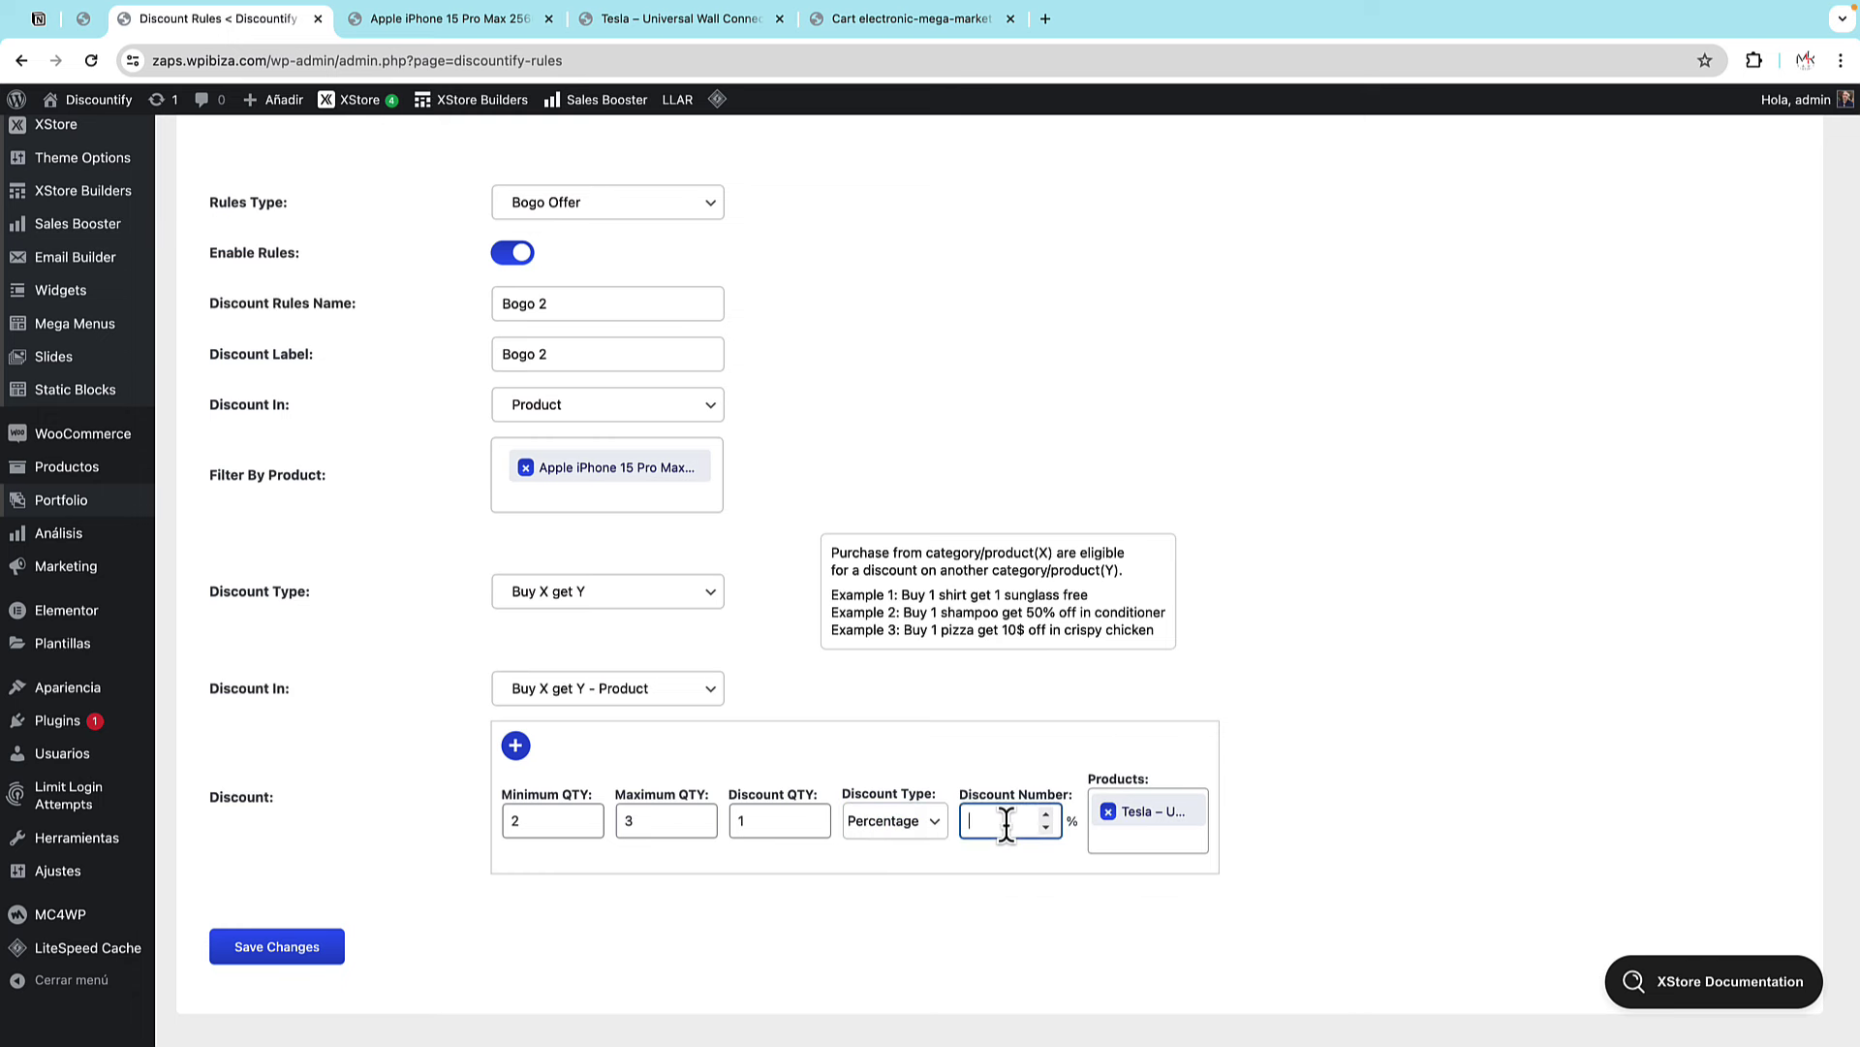
{"action": "type", "text": "75"}
{"action": "left_click", "coordinate": [314, 953]}
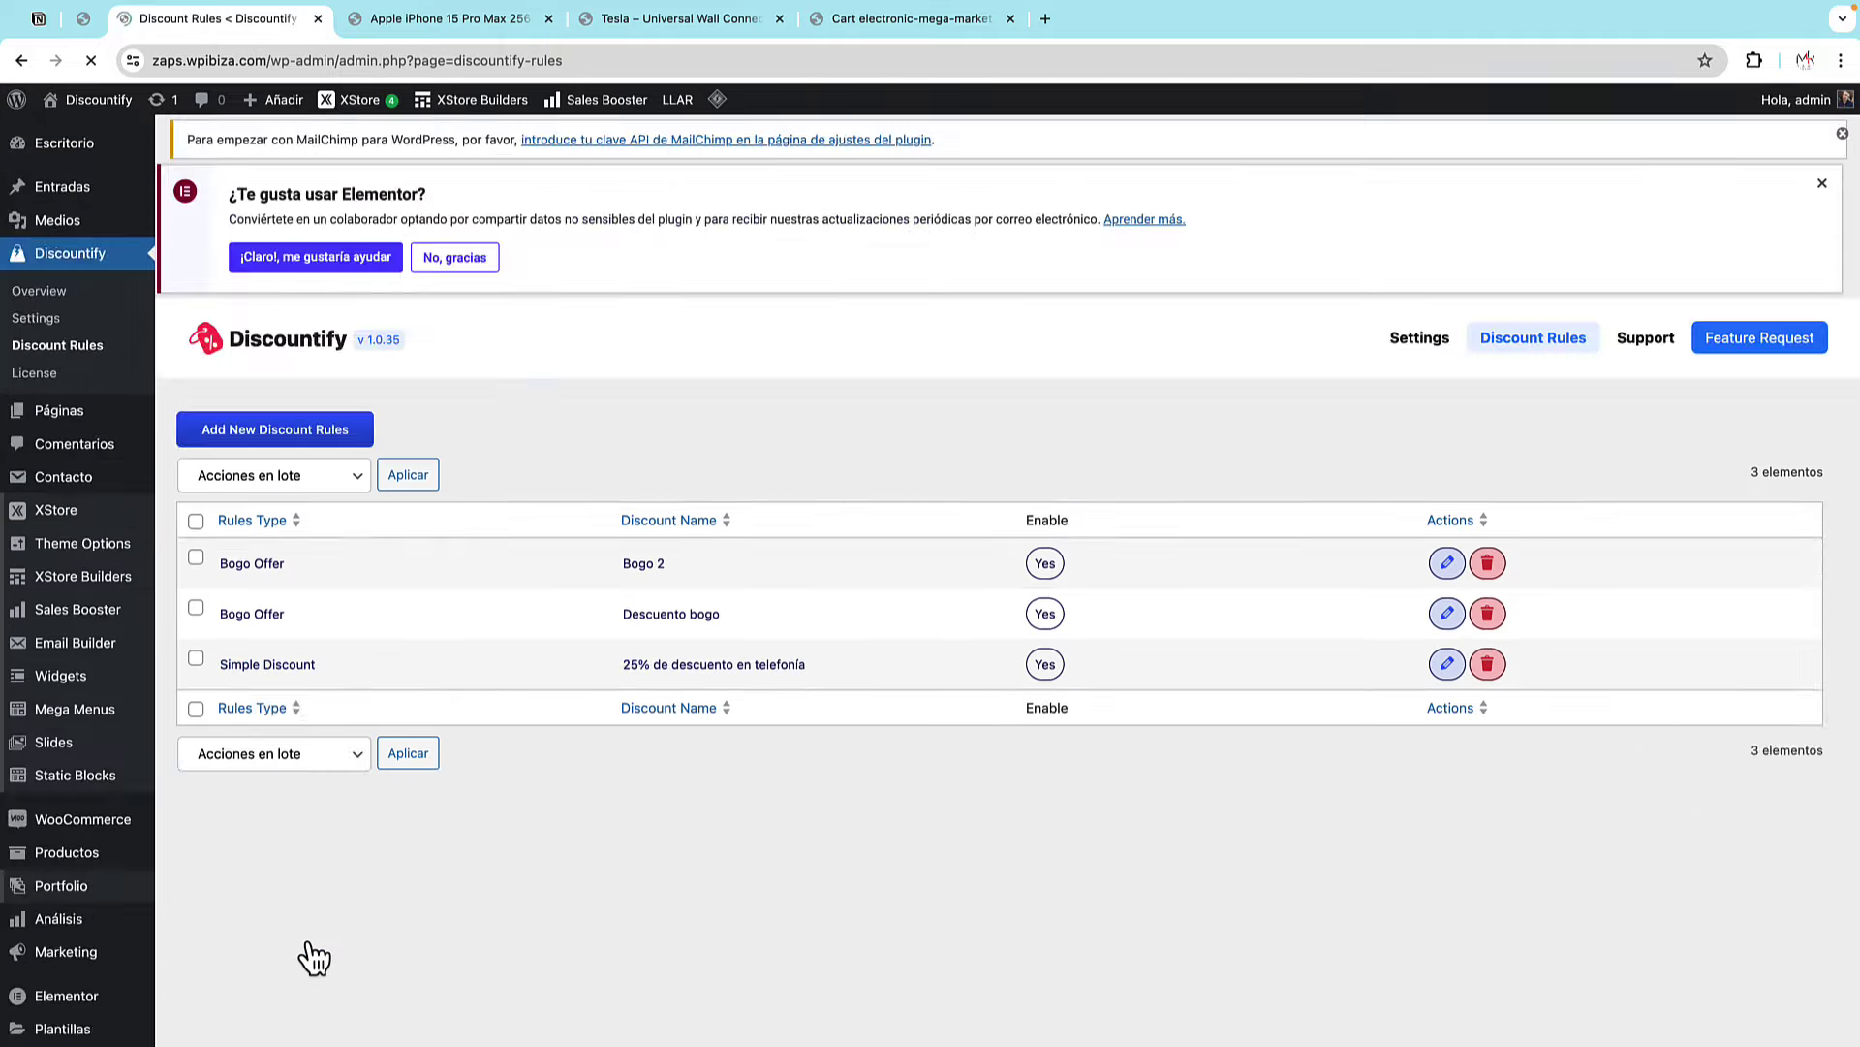
- In the Bogo 2 rule, set the minimum quantity to 3 and keep the discount in Buy X get Y - Product
{"action": "scroll", "coordinate": [303, 957], "scroll_direction": "down", "scroll_amount": 4}
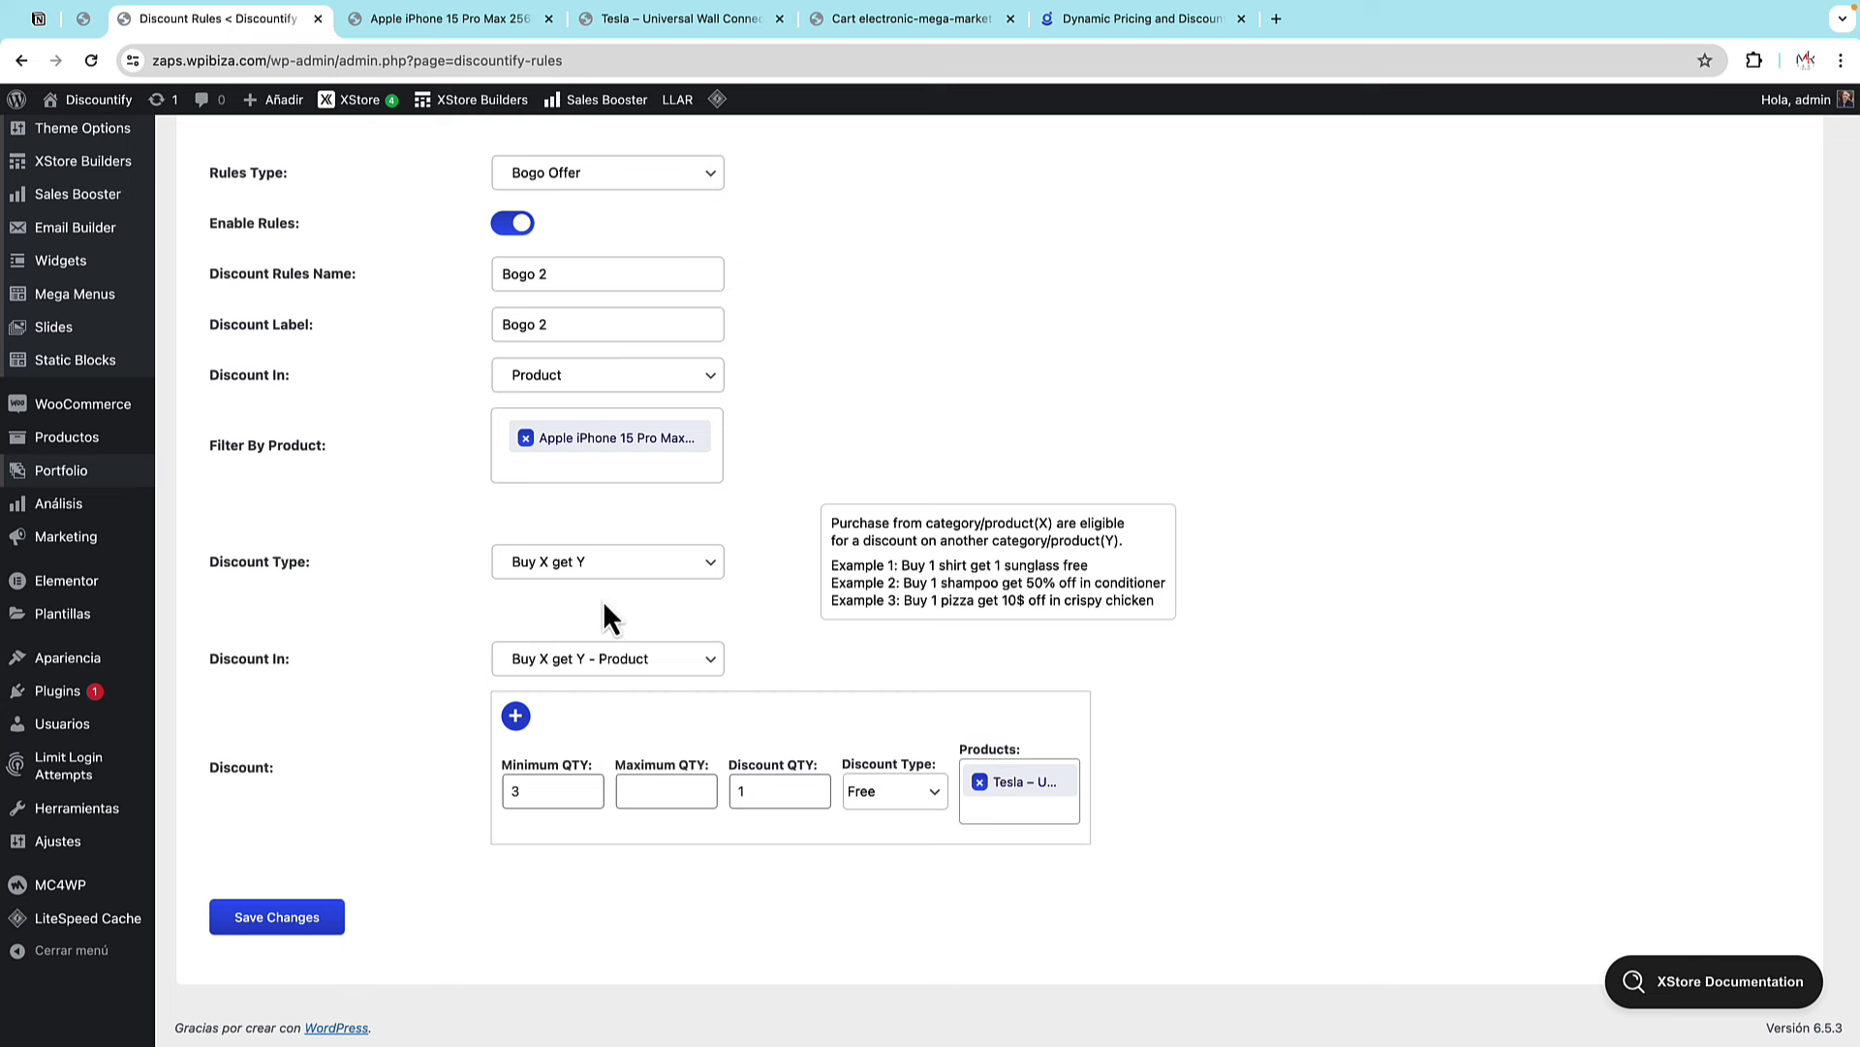
{"action": "left_click", "coordinate": [511, 791]}
{"action": "type", "text": "3"}
{"action": "left_click", "coordinate": [680, 668]}
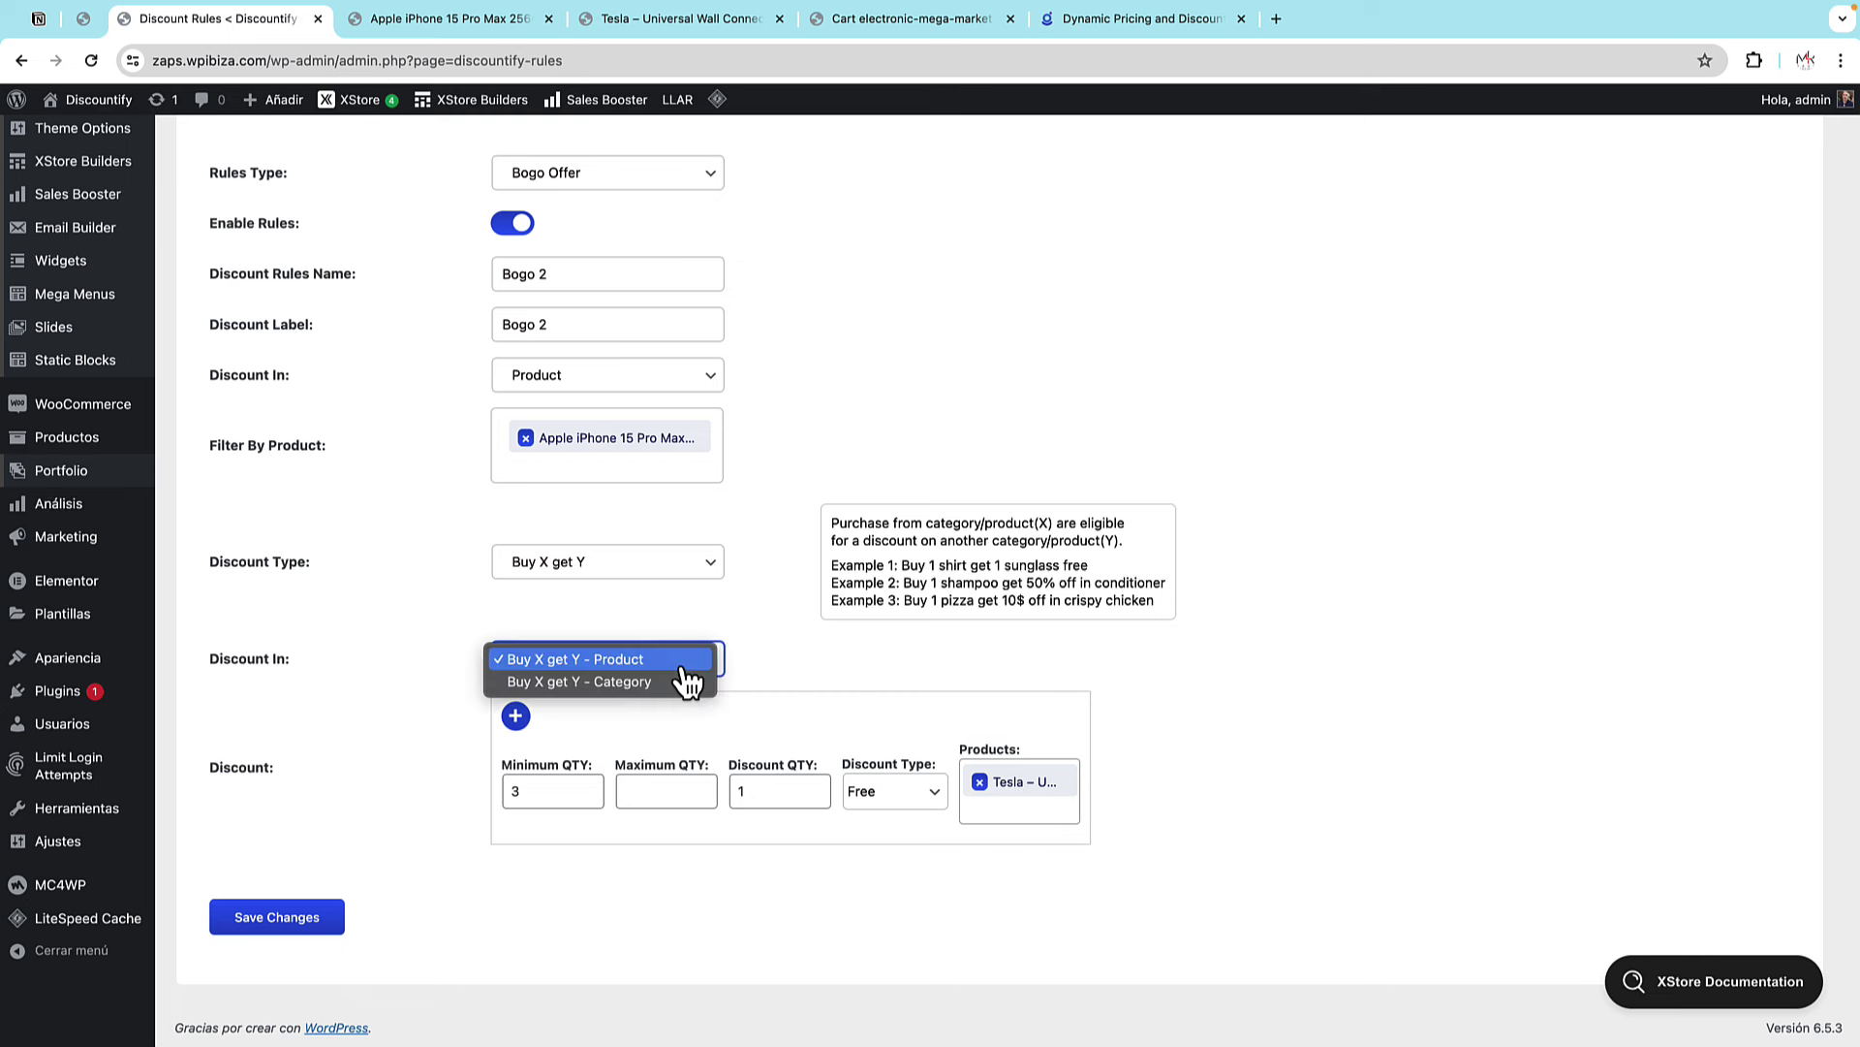
{"action": "left_click", "coordinate": [628, 660]}
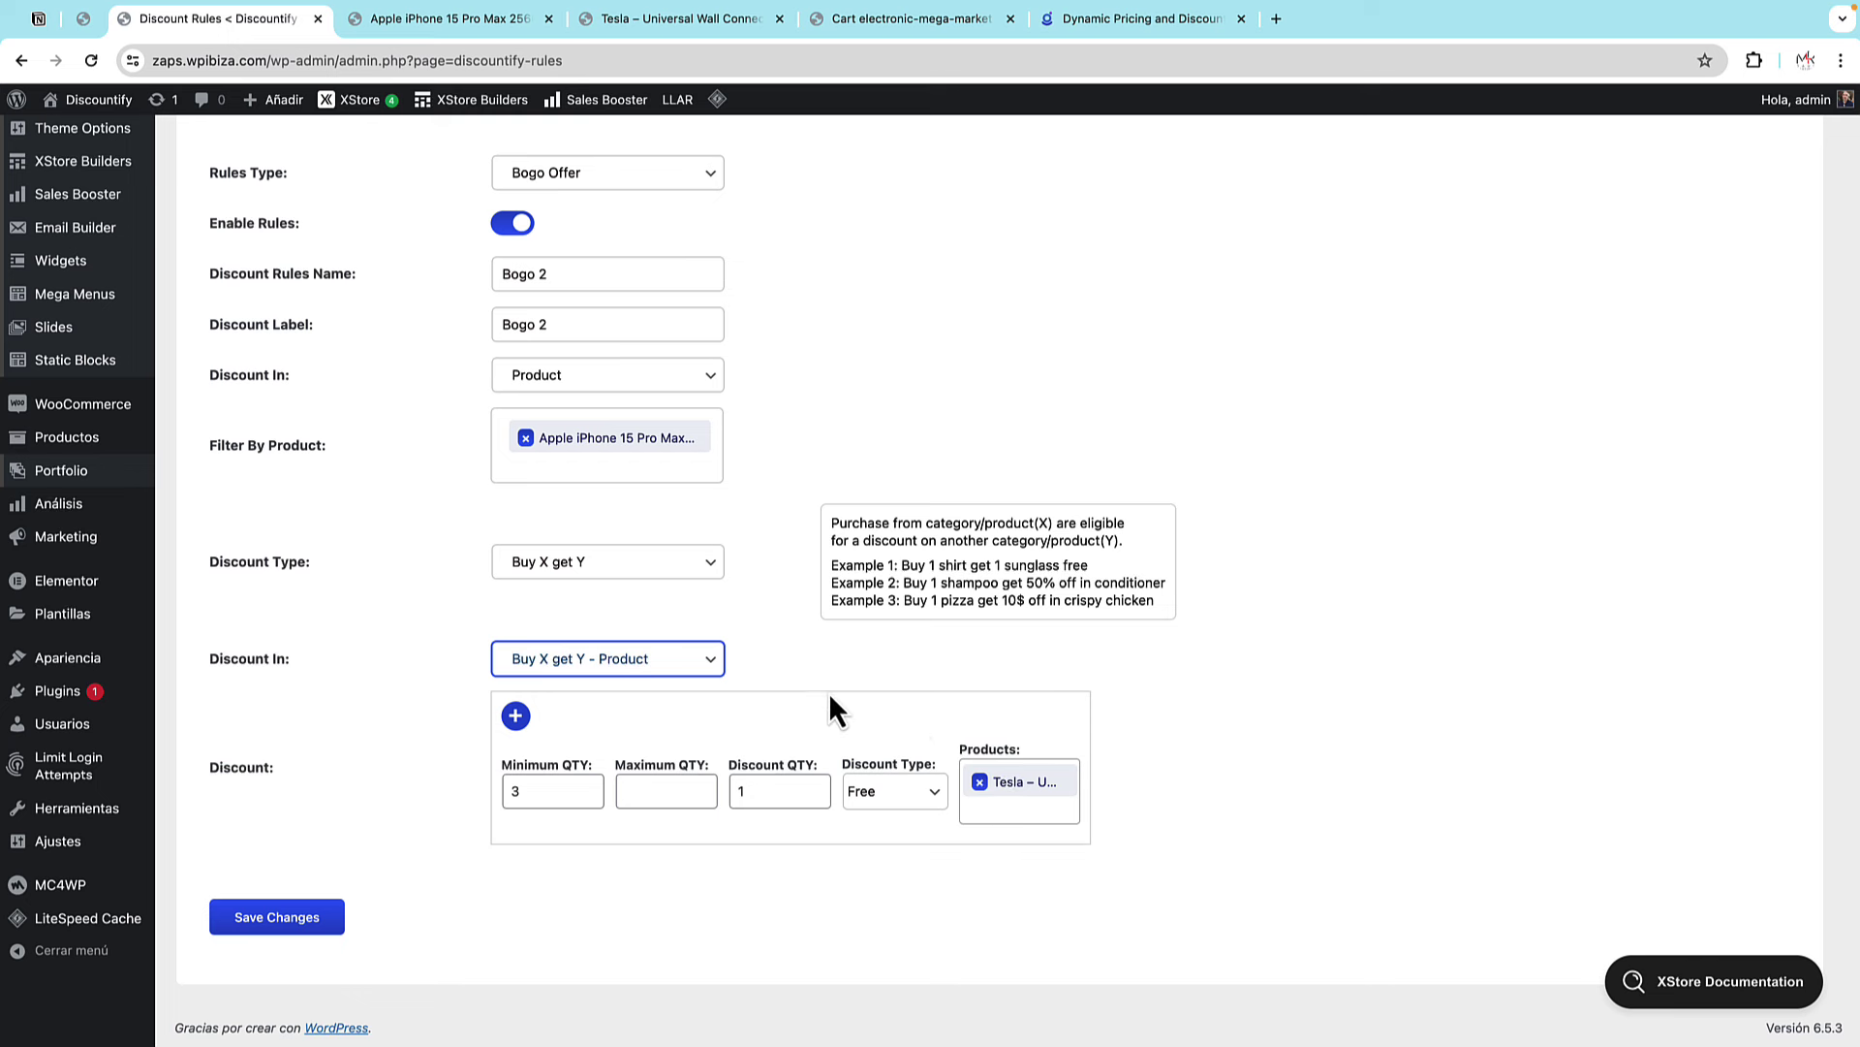
- Keep the discount type Buy X get Y, save the Bogo 2 rule and return to the rules list
{"action": "left_click", "coordinate": [632, 568]}
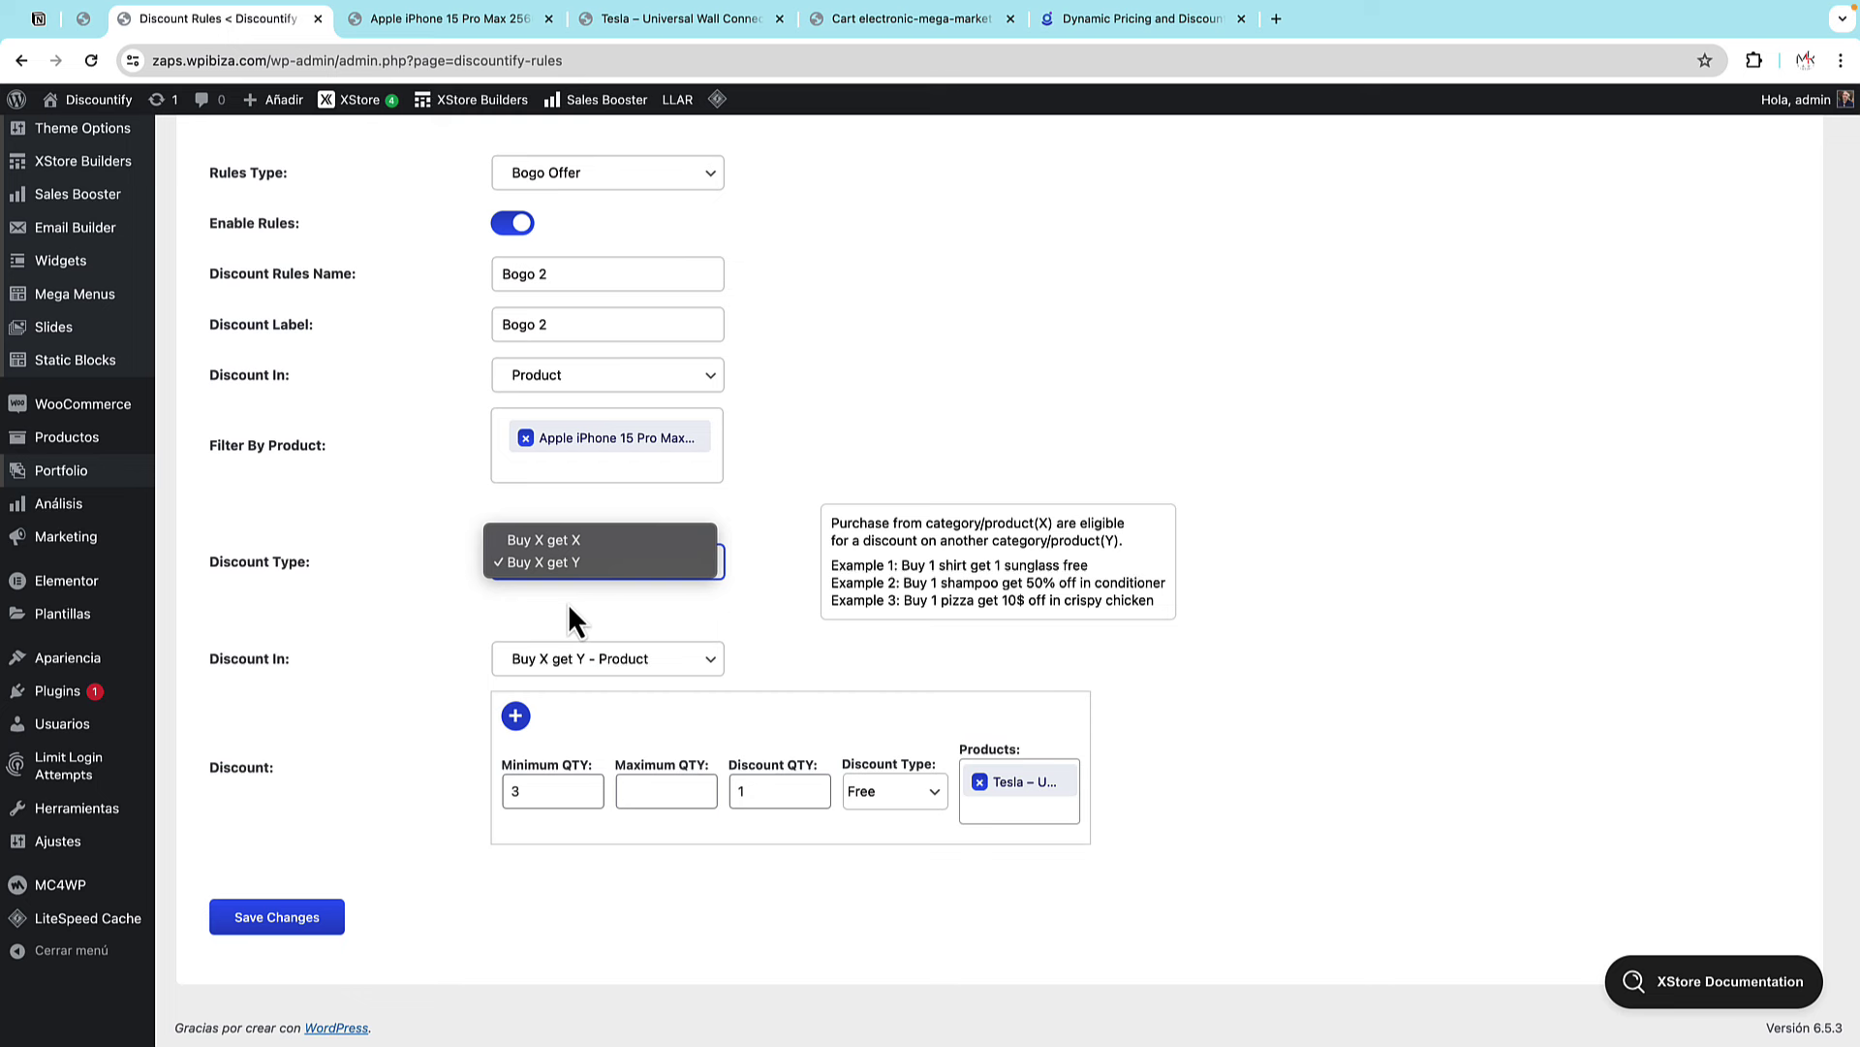
{"action": "left_click", "coordinate": [294, 919]}
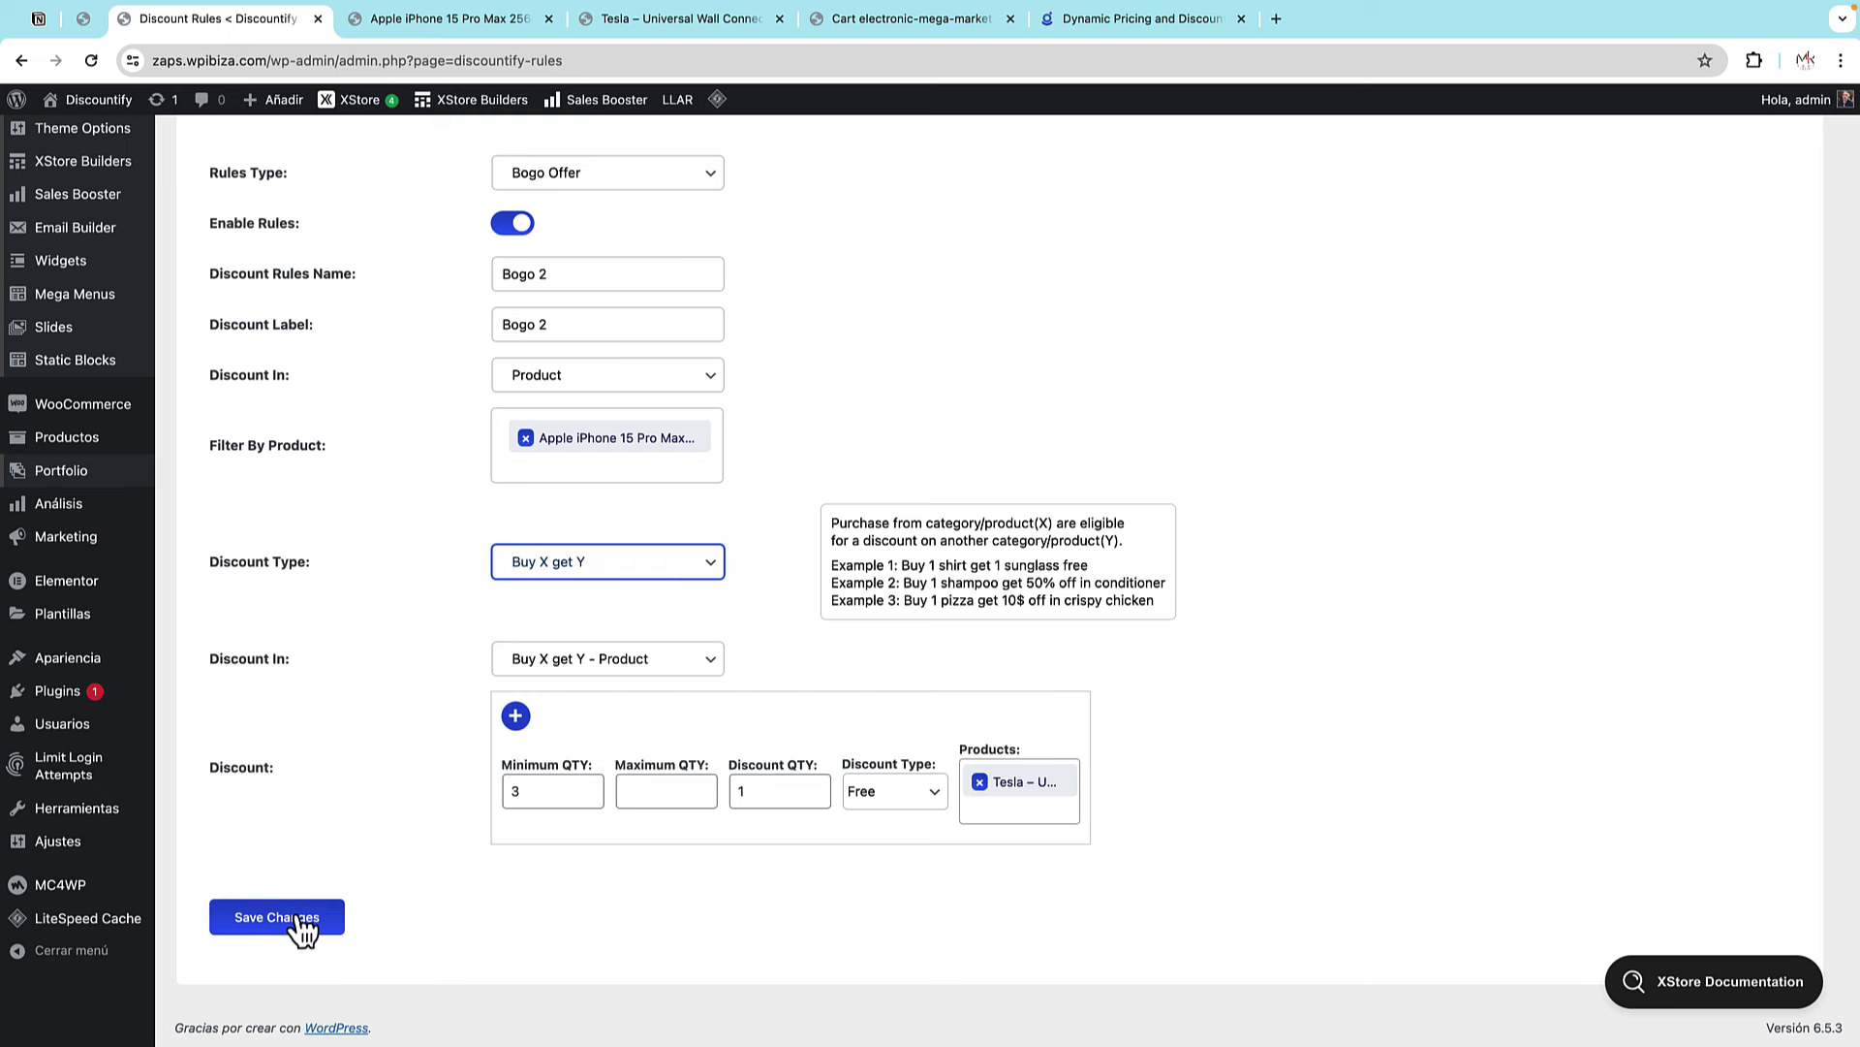
{"action": "left_click", "coordinate": [297, 921]}
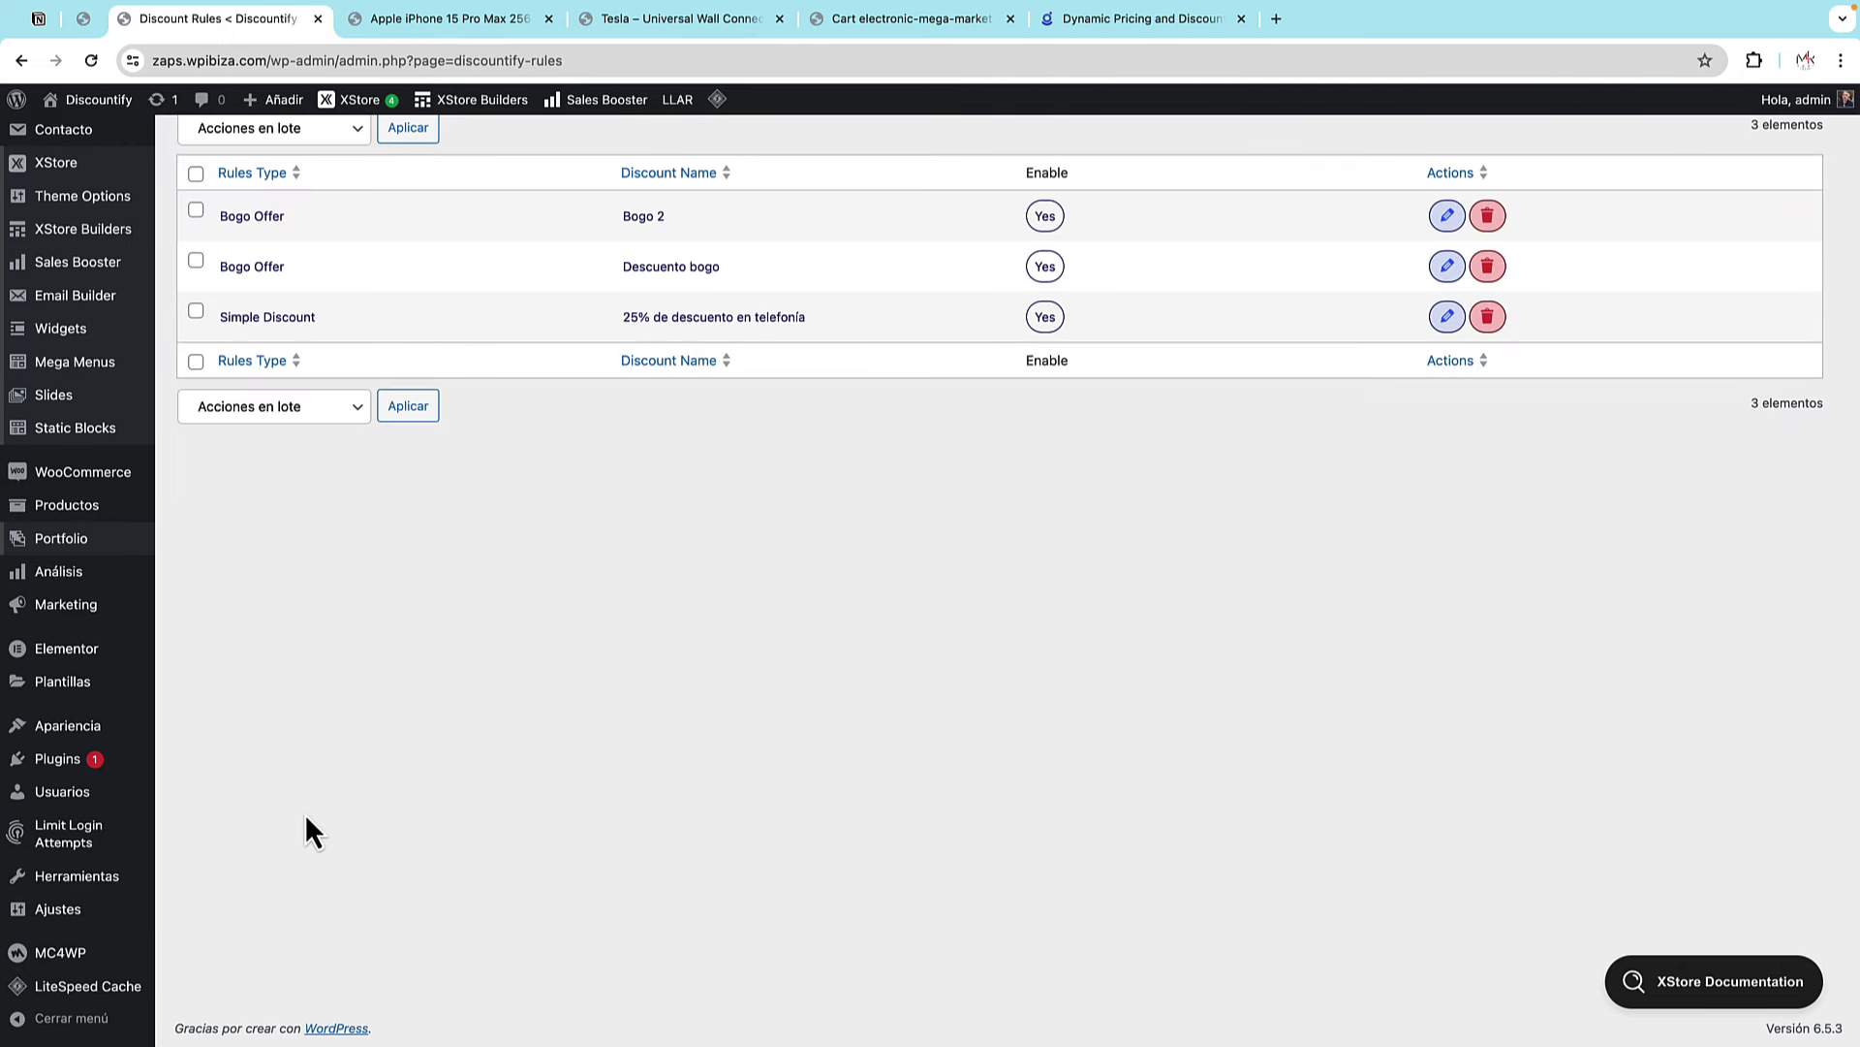
{"action": "scroll", "coordinate": [419, 193], "scroll_direction": "up", "scroll_amount": 5}
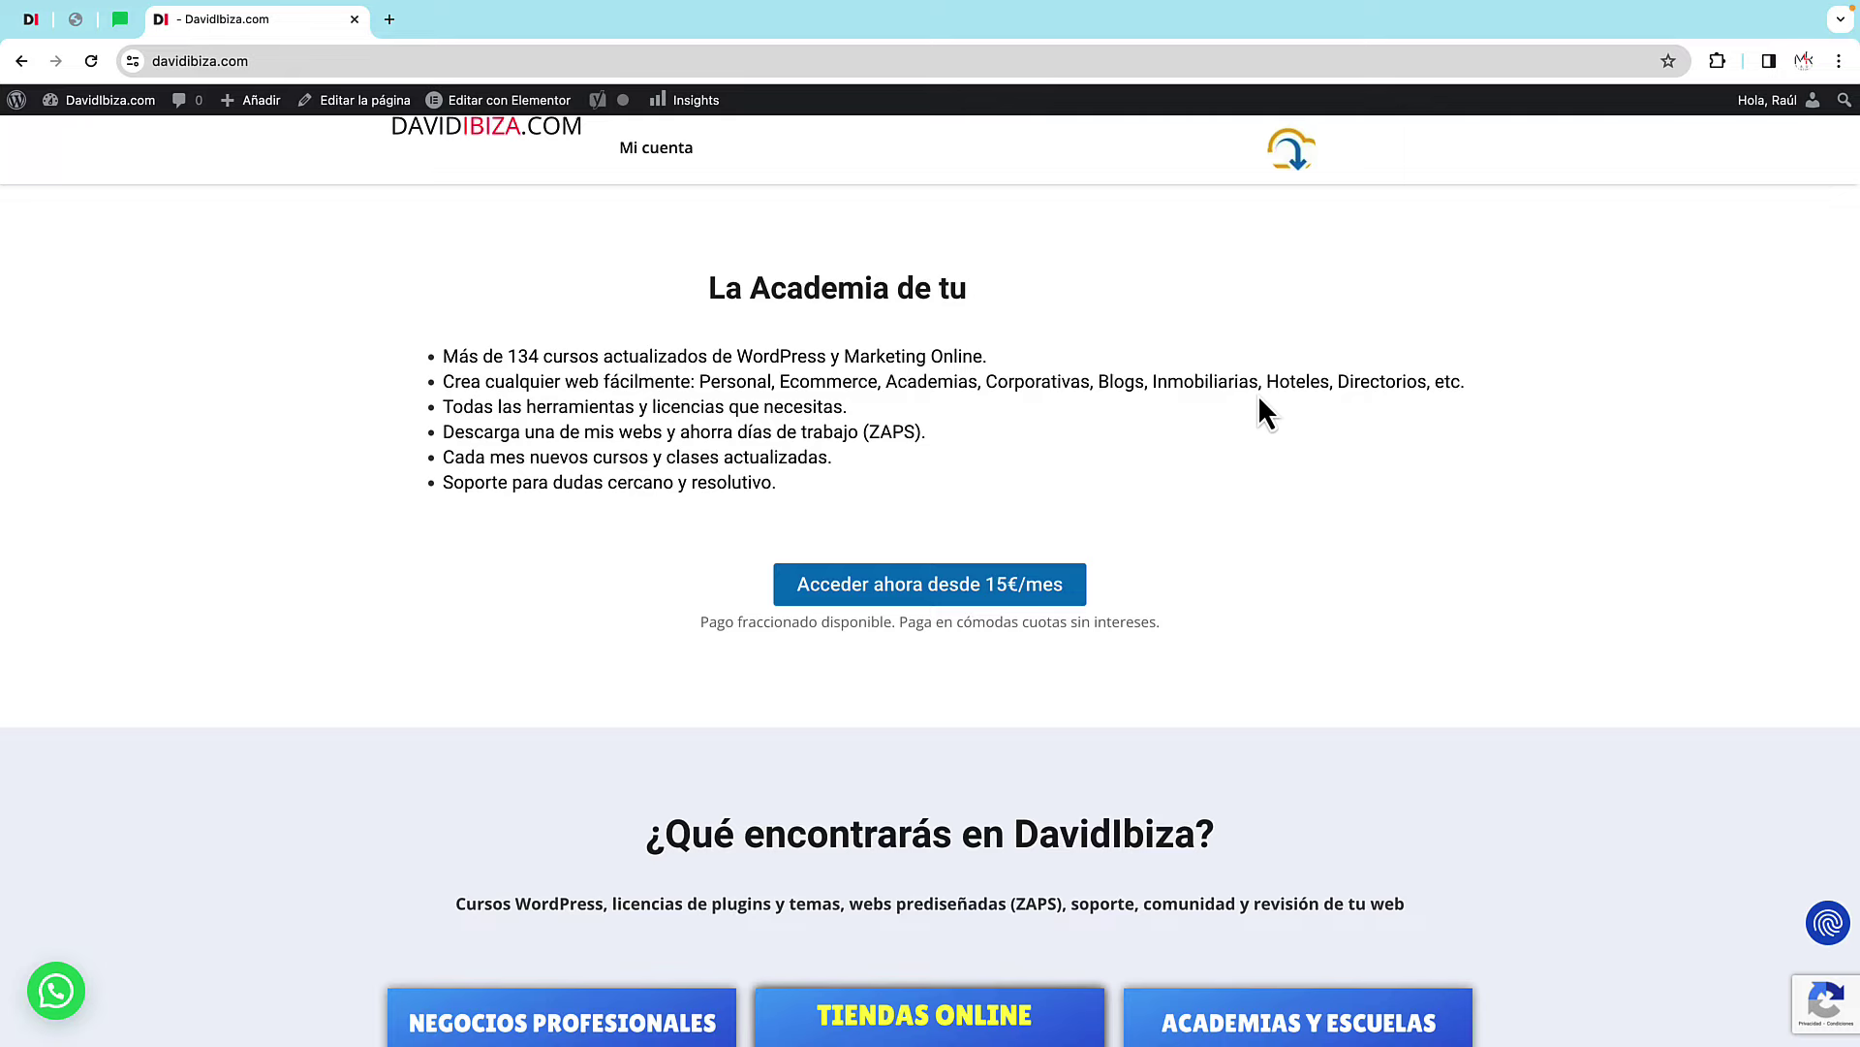
- Look through the course categories on the DavidIbiza academy home page
{"action": "scroll", "coordinate": [1317, 456], "scroll_direction": "down", "scroll_amount": 8}
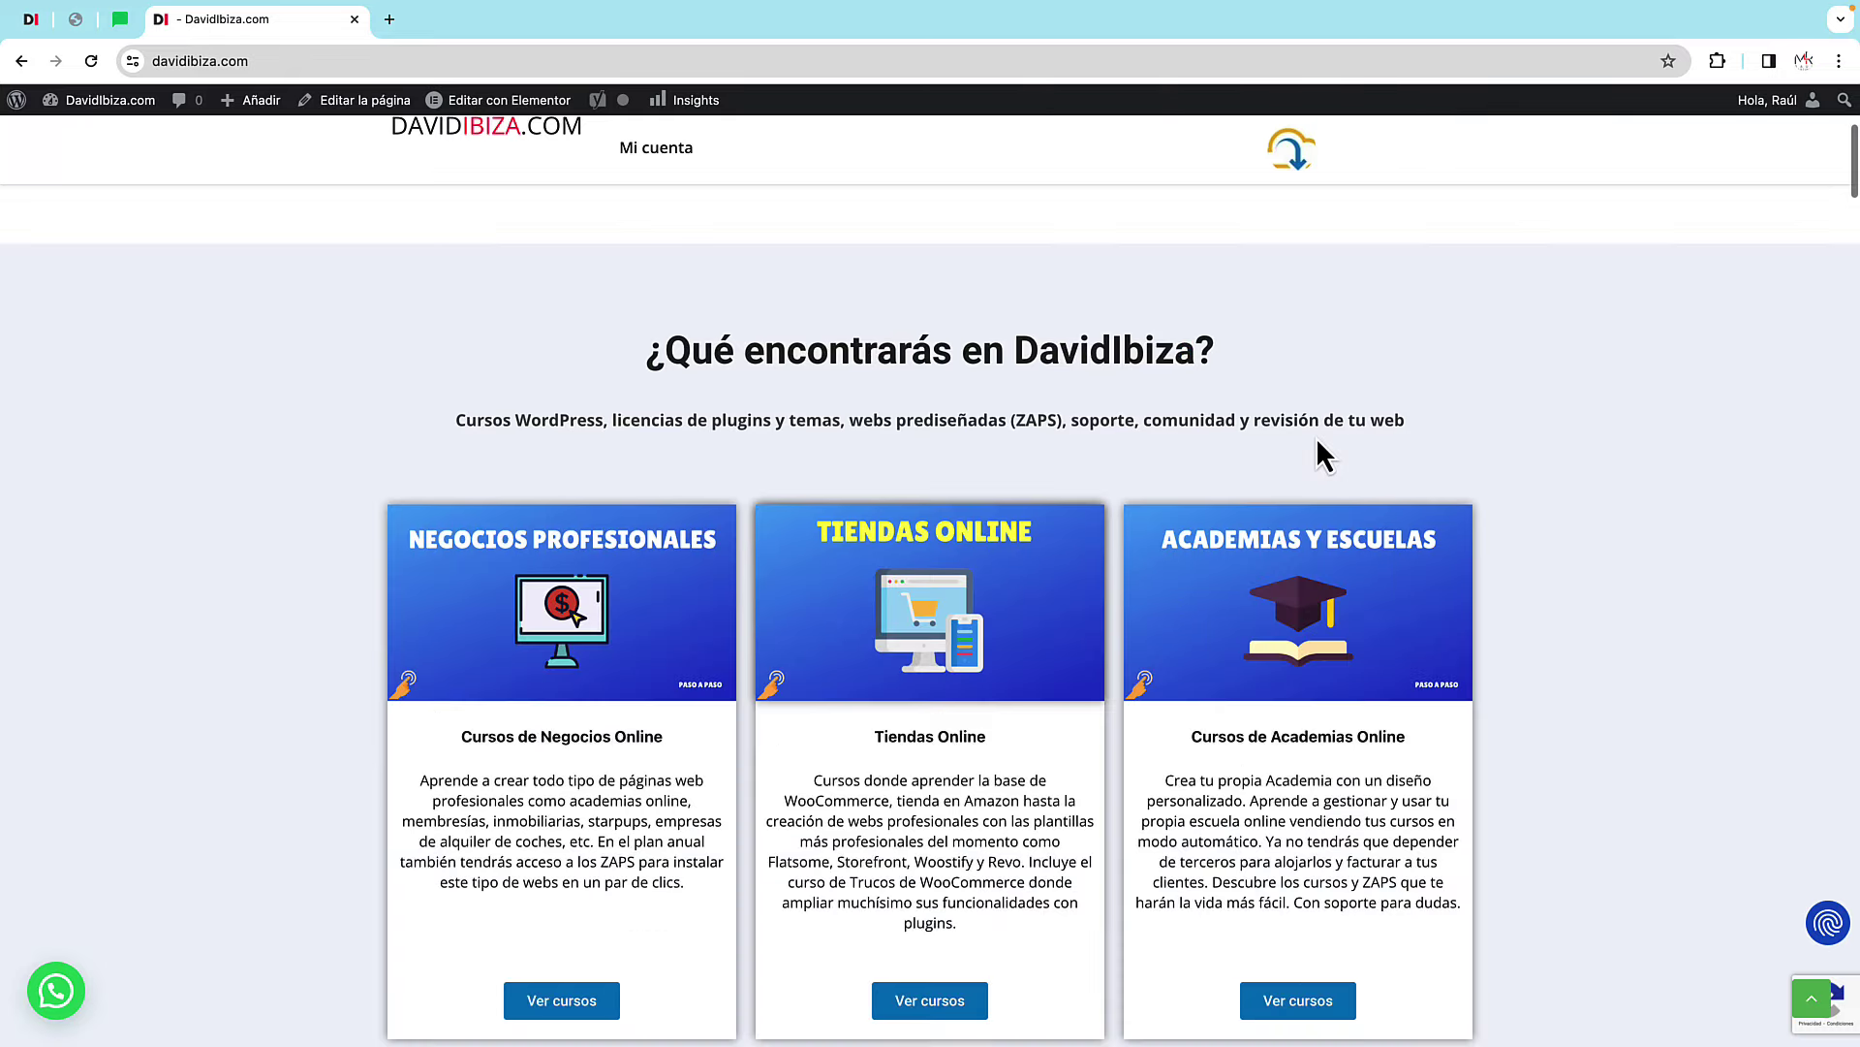
{"action": "scroll", "coordinate": [1120, 533], "scroll_direction": "down", "scroll_amount": 8}
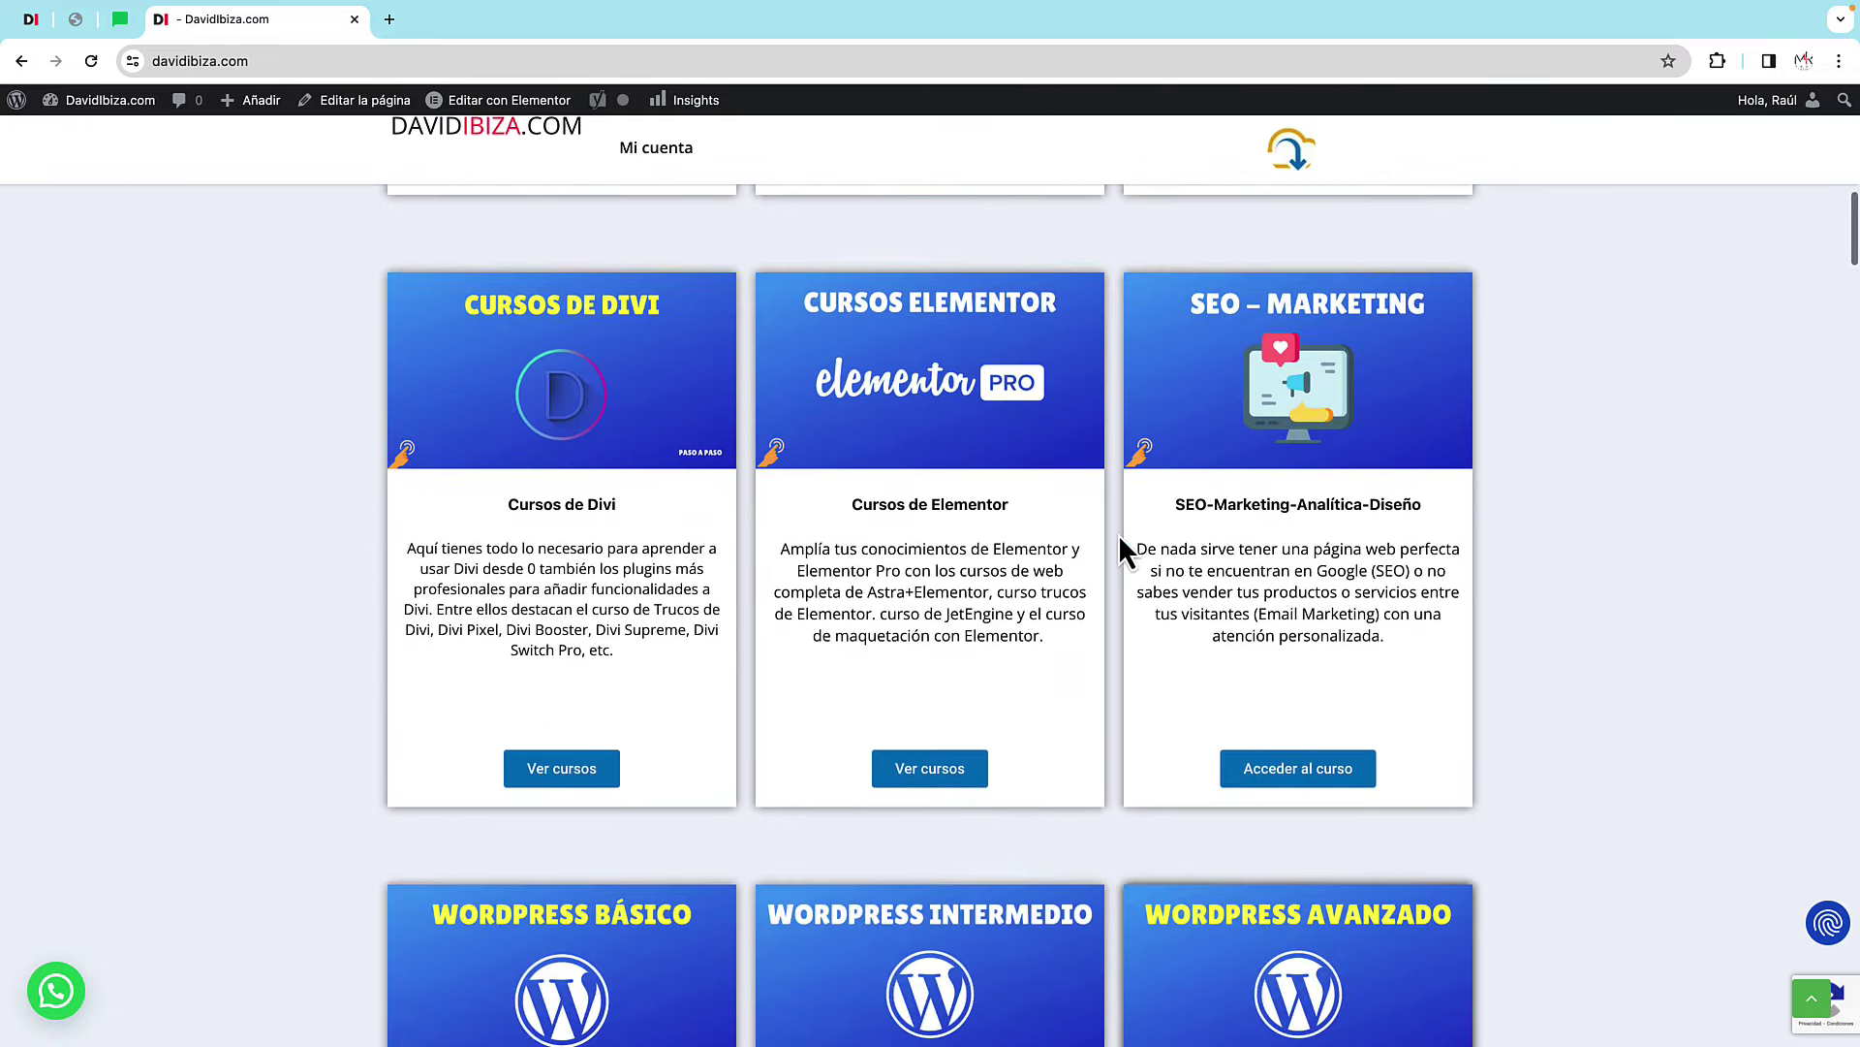
{"action": "scroll", "coordinate": [1115, 532], "scroll_direction": "up", "scroll_amount": 20}
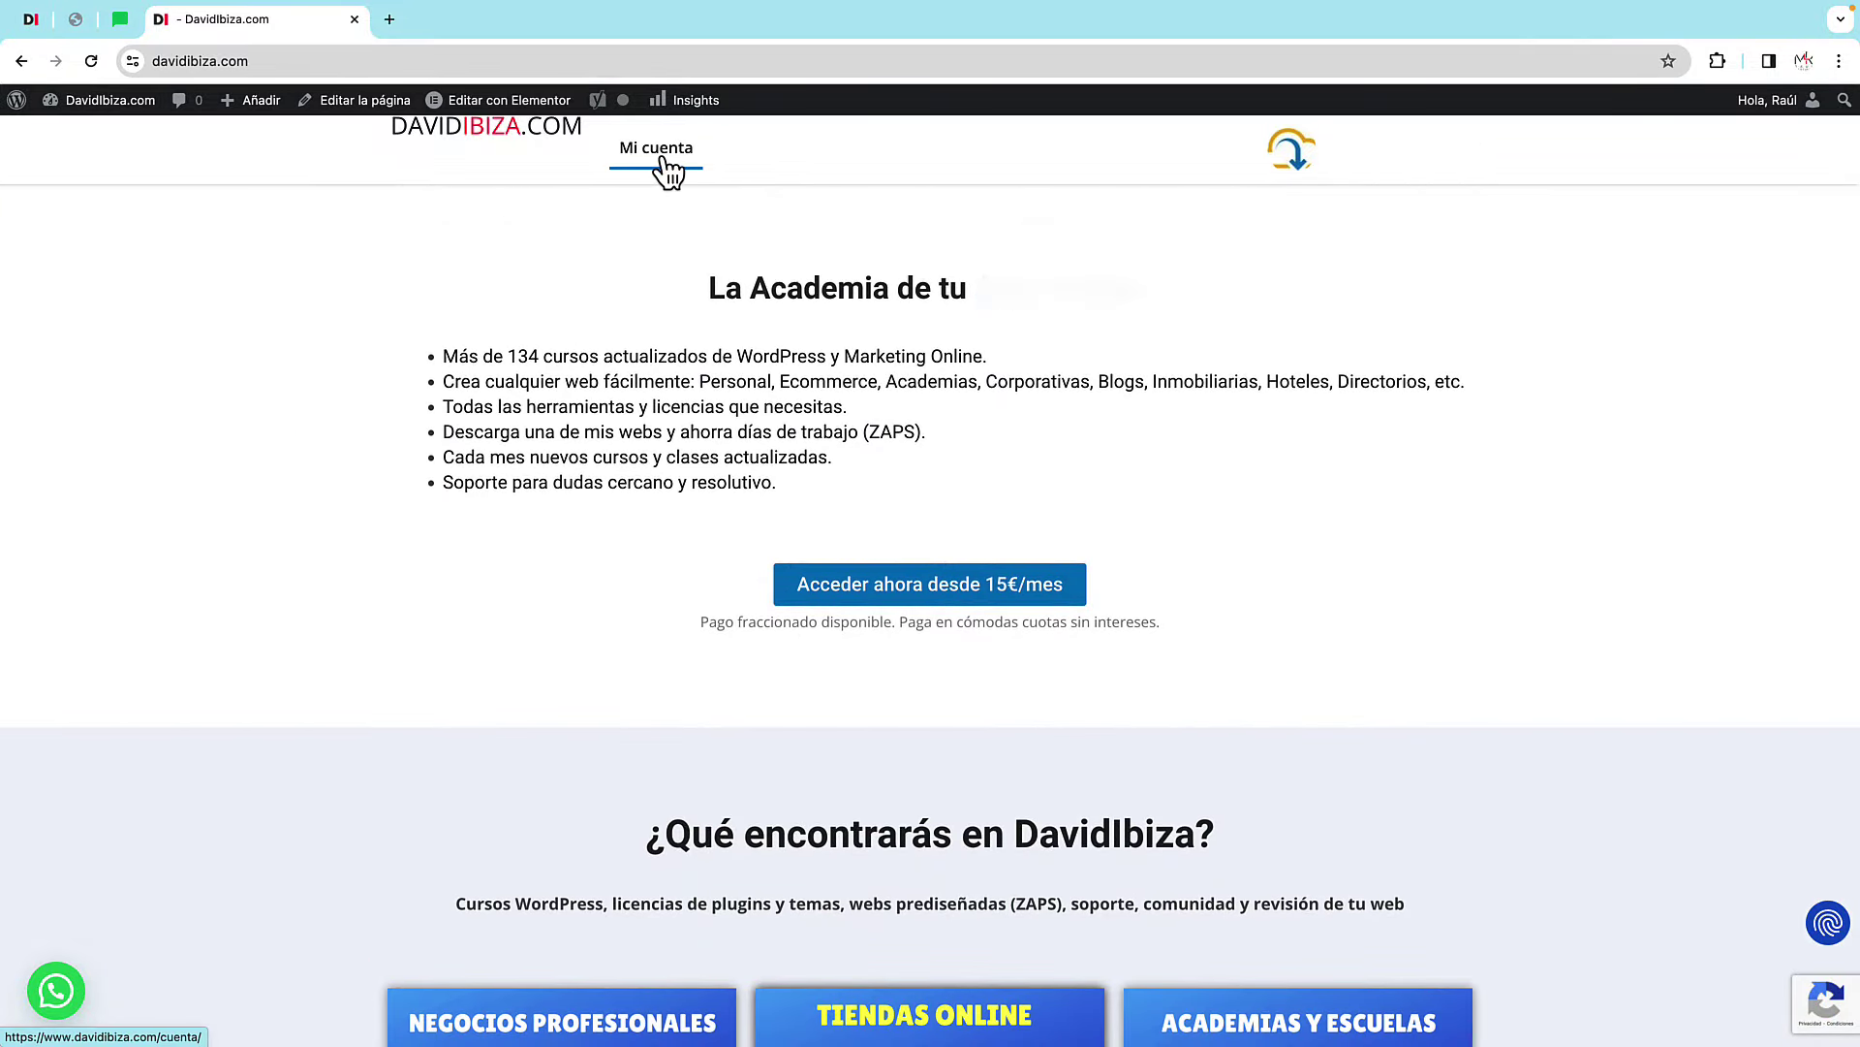
- Open the premium course catalogue from the Mi cuenta page
{"action": "left_click", "coordinate": [659, 167]}
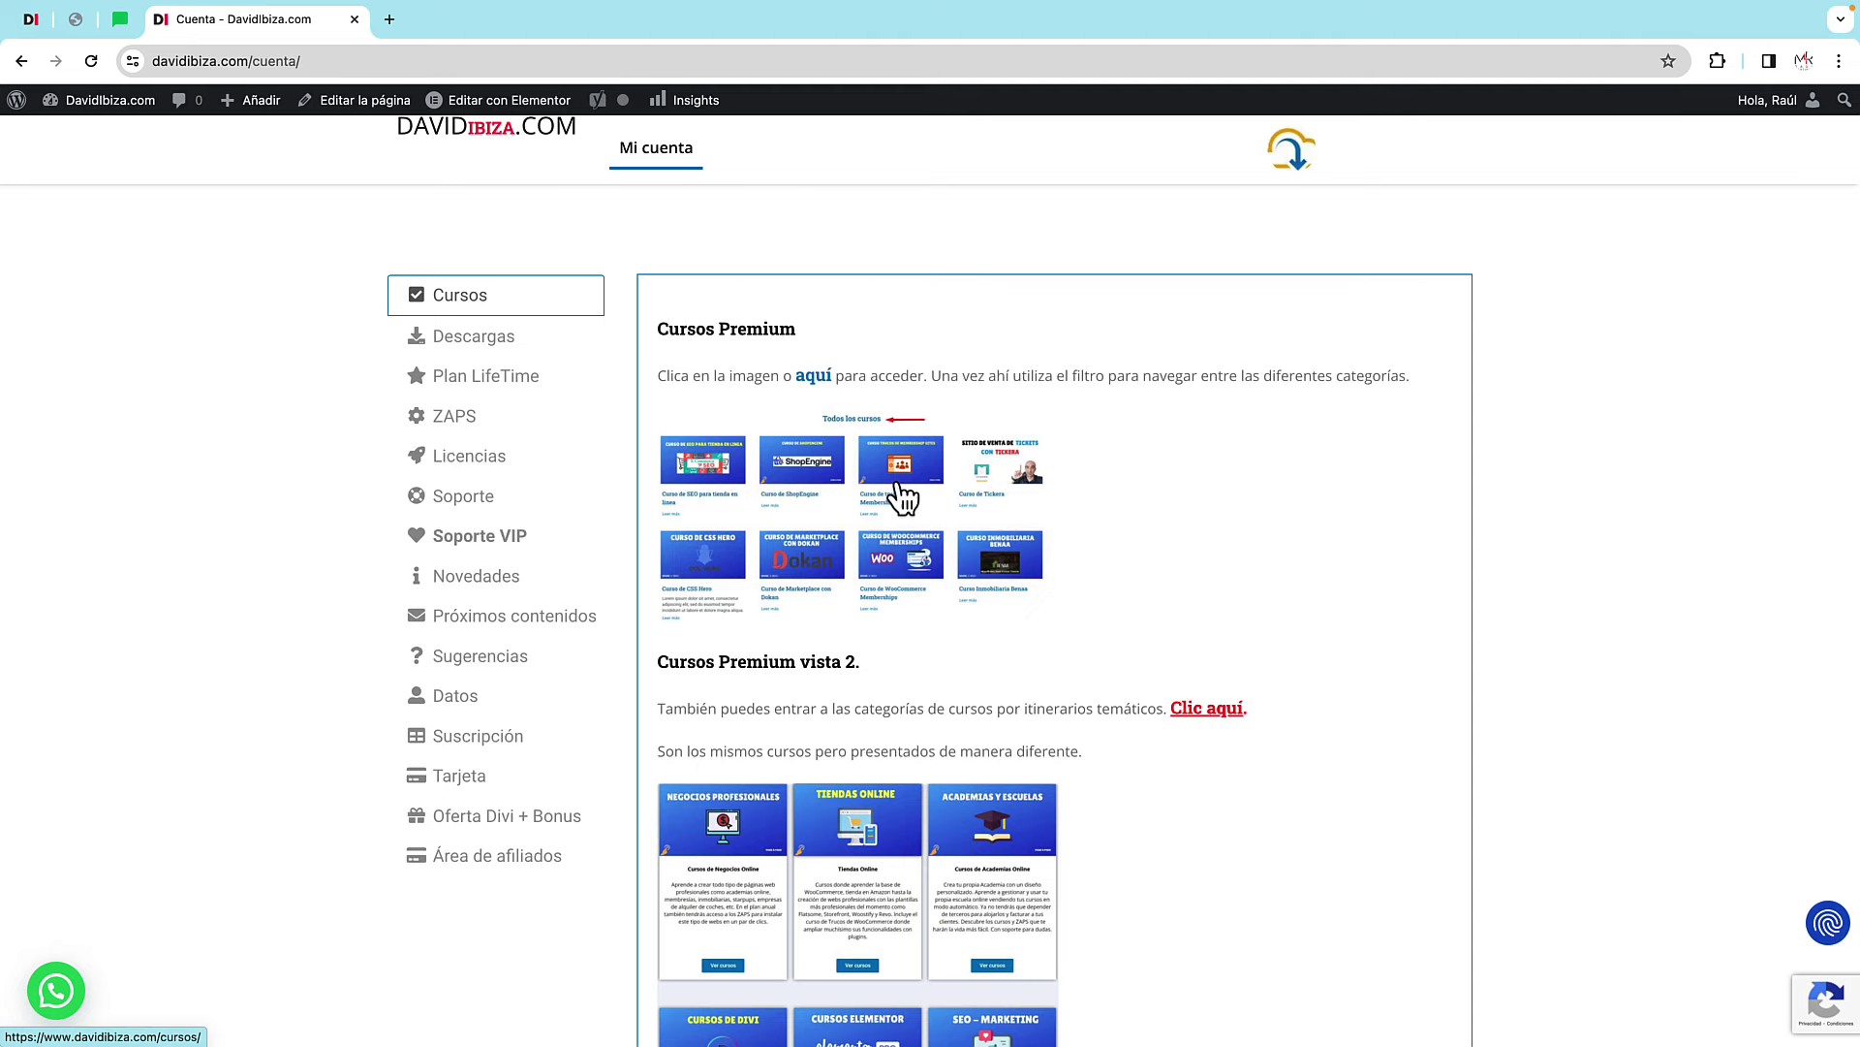
{"action": "left_click", "coordinate": [903, 497]}
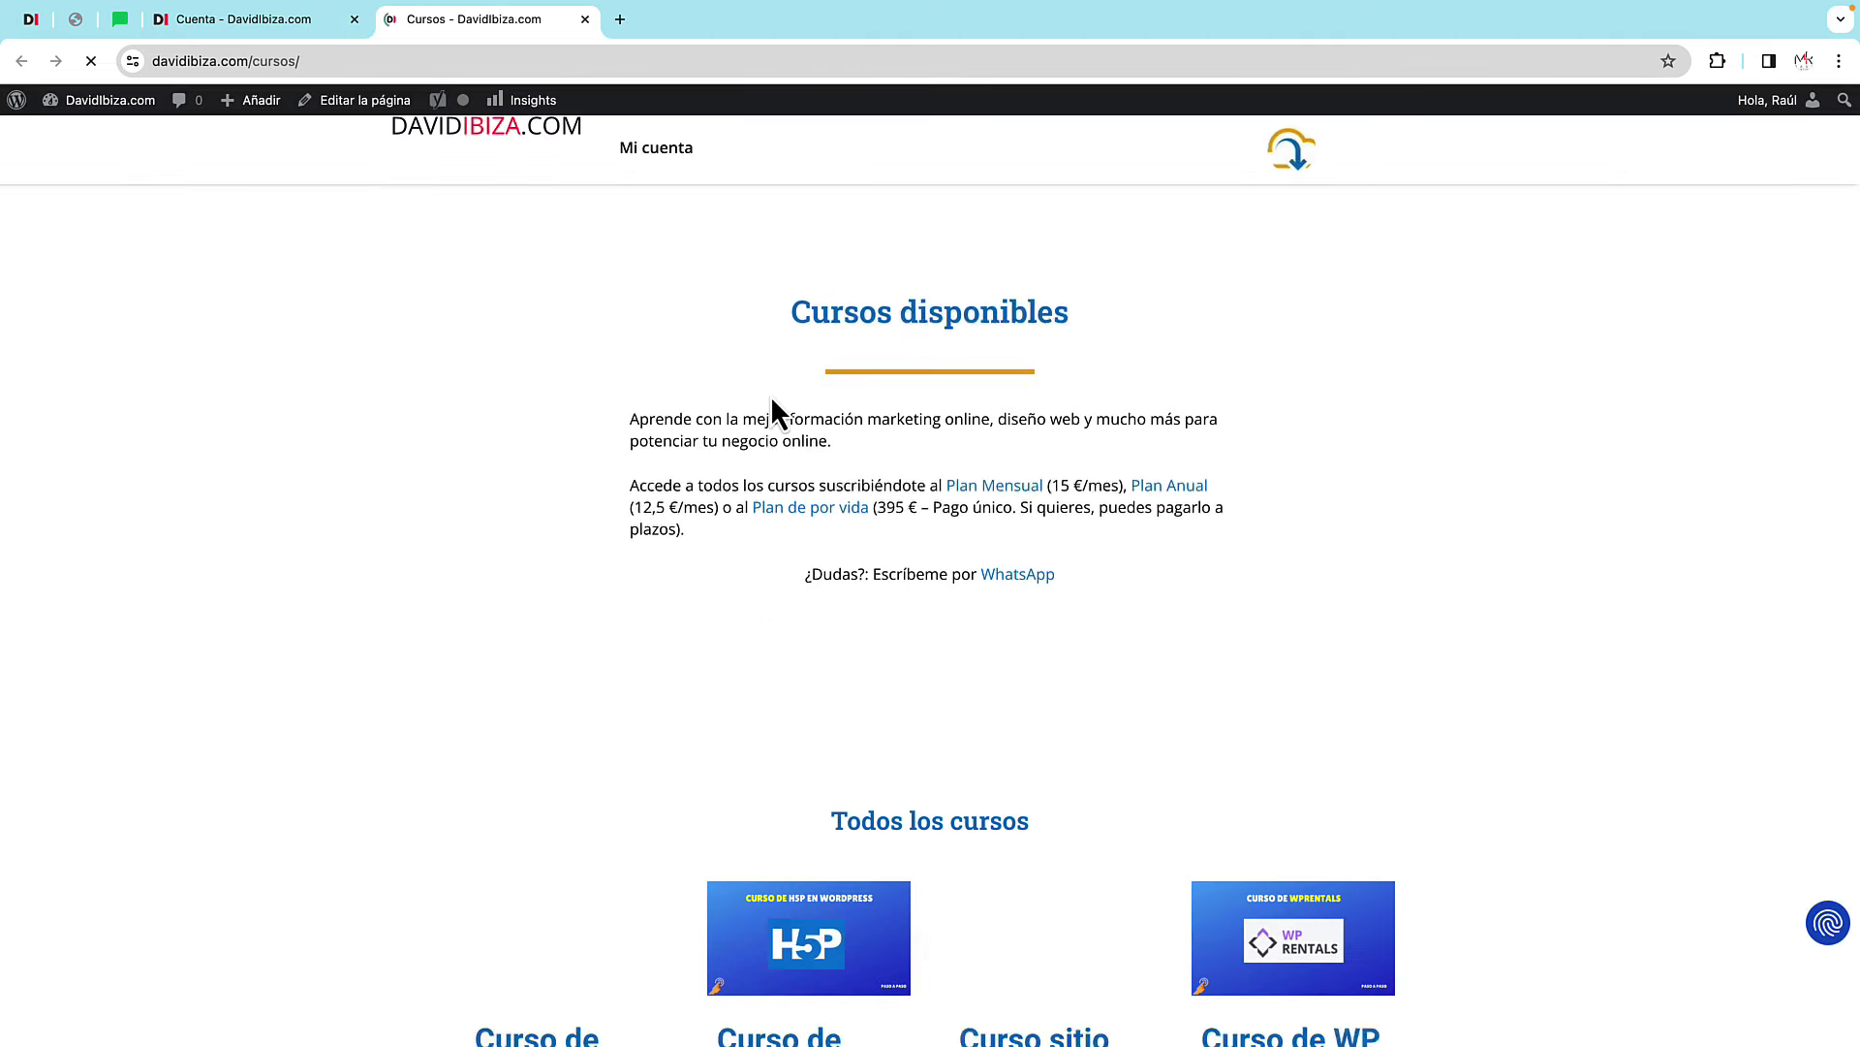
{"action": "scroll", "coordinate": [911, 565], "scroll_direction": "down", "scroll_amount": 5}
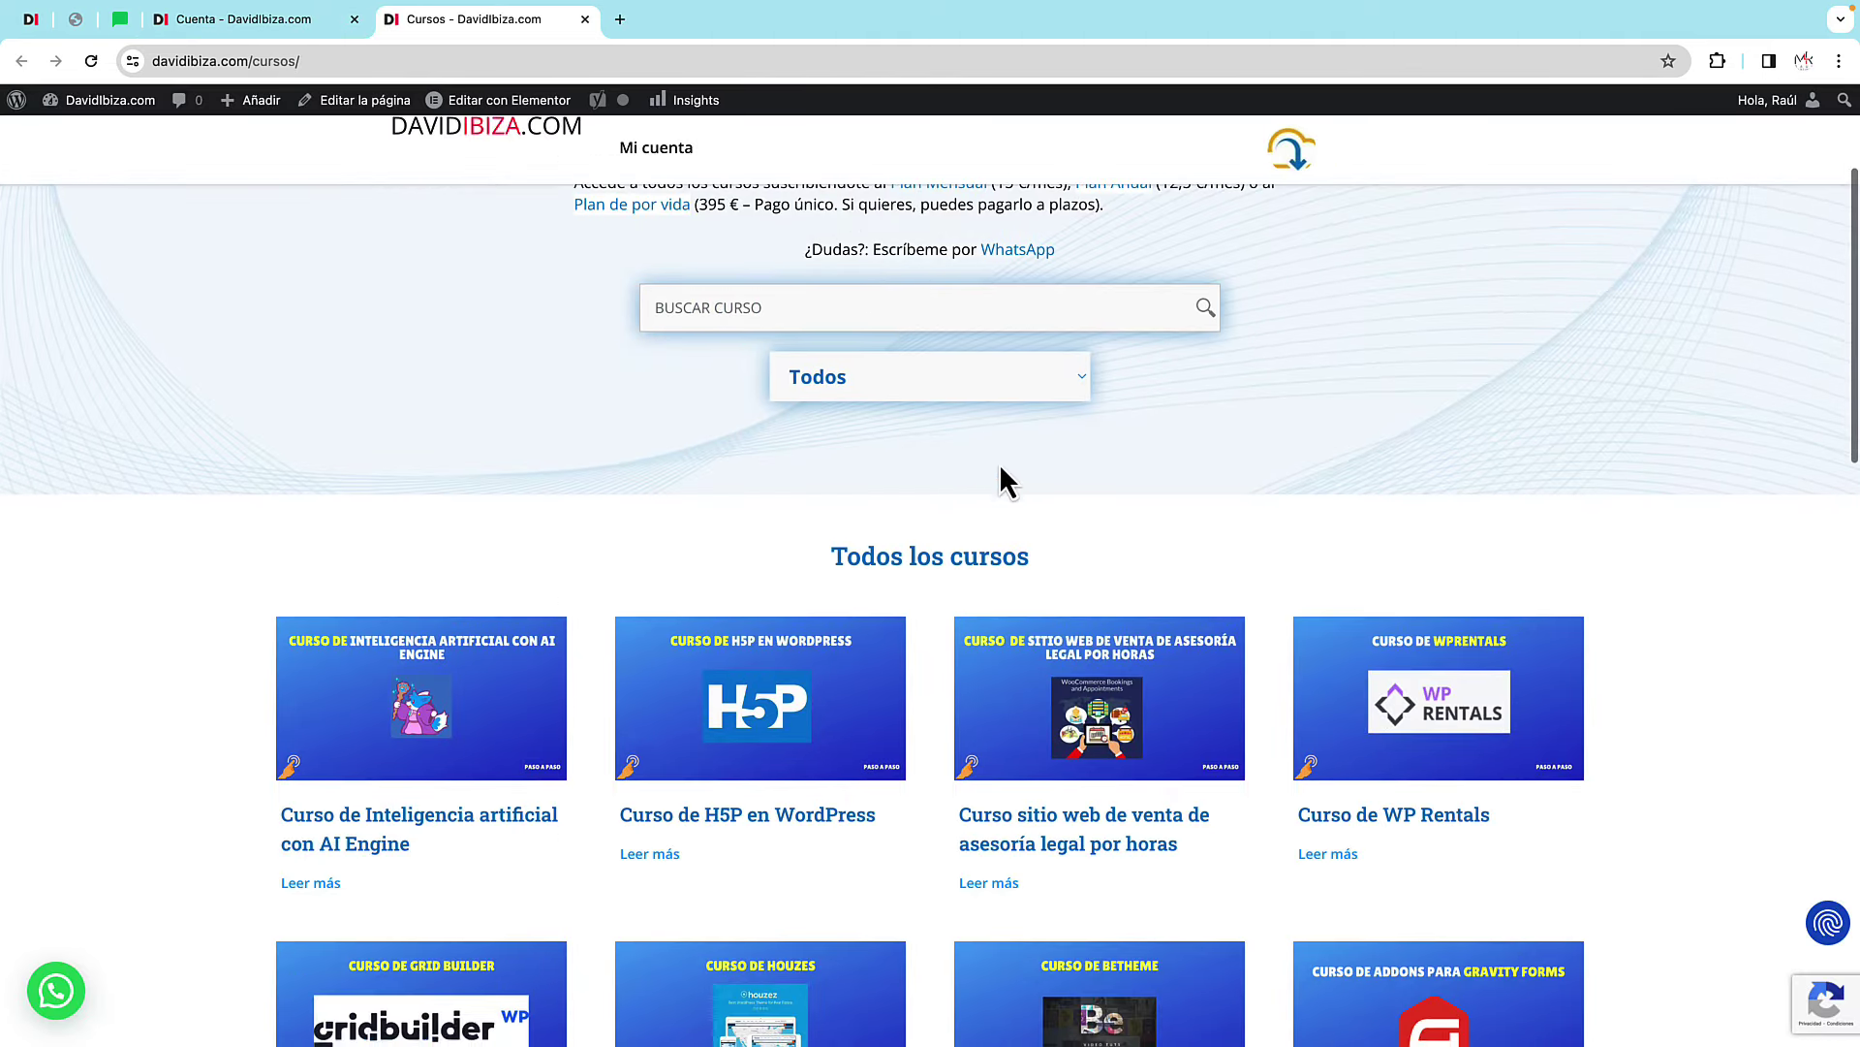
- Review the category filter options of the course catalogue, leaving the filter on Todos
{"action": "left_click", "coordinate": [1061, 394]}
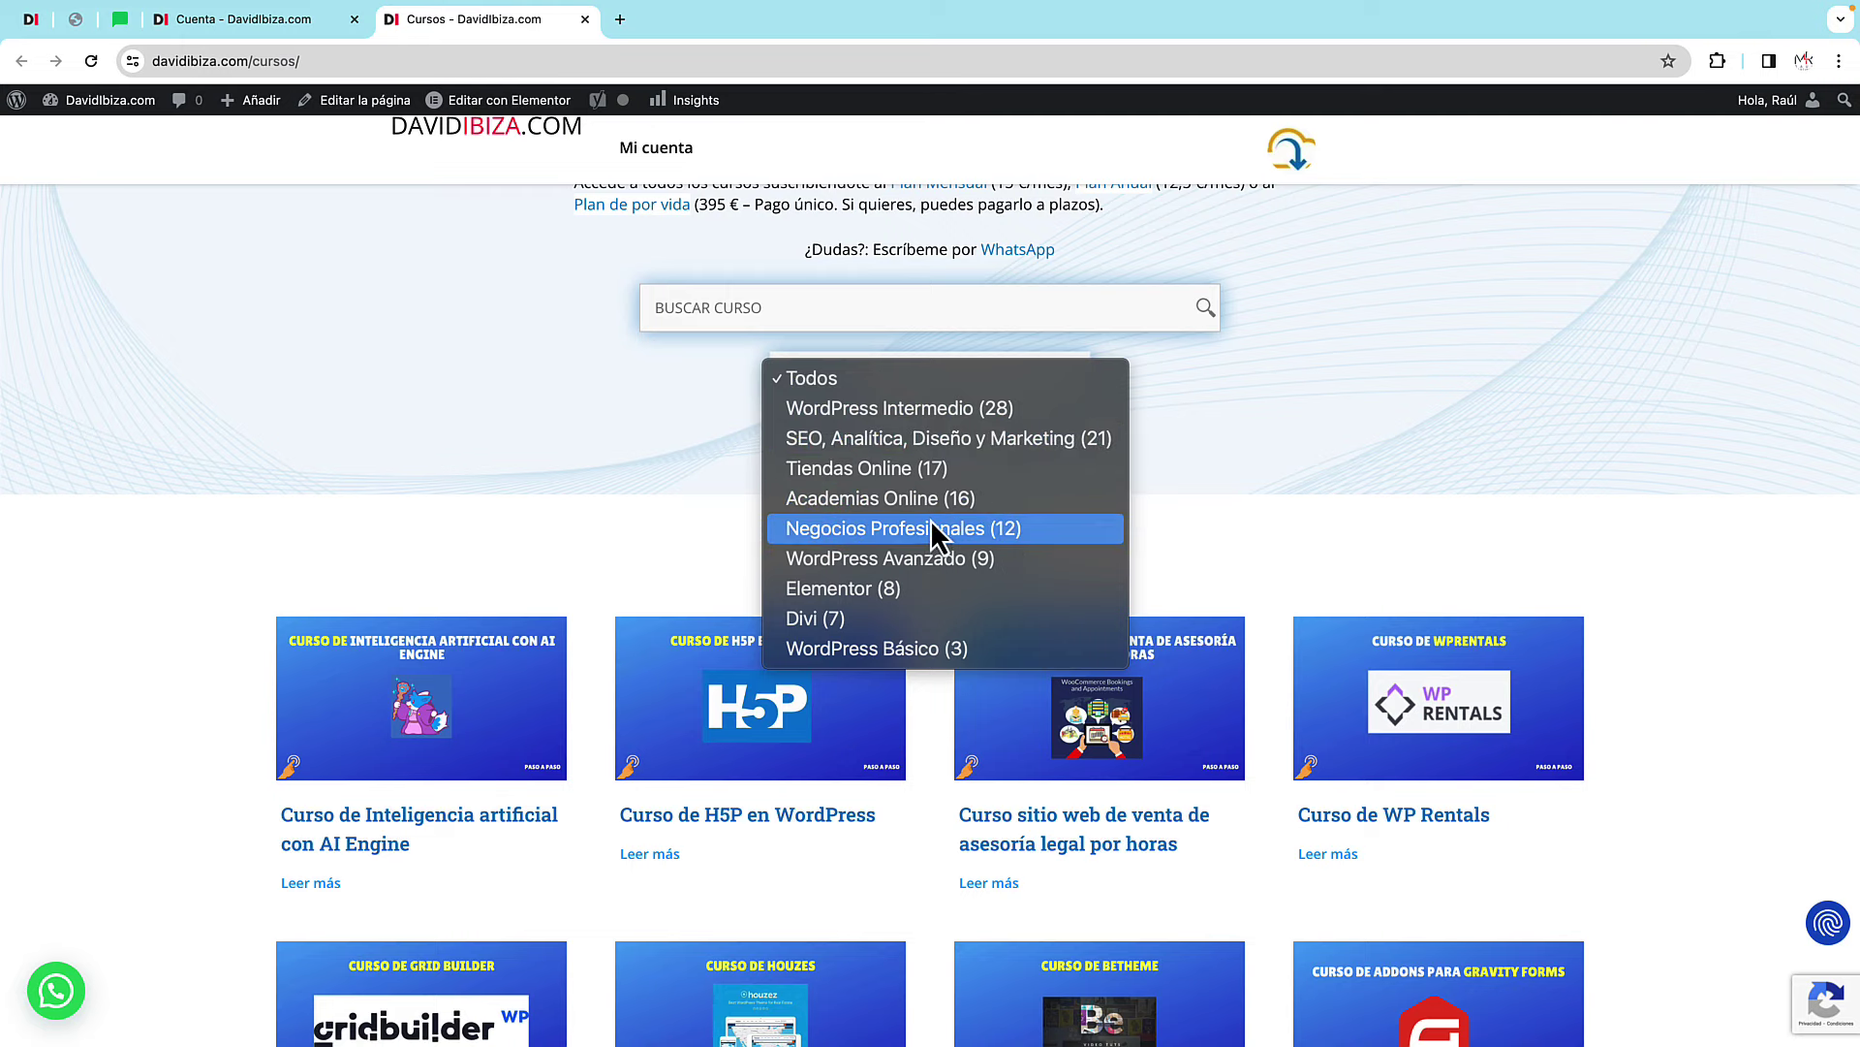
{"action": "left_click", "coordinate": [601, 499]}
{"action": "scroll", "coordinate": [637, 496], "scroll_direction": "up", "scroll_amount": 3}
{"action": "scroll", "coordinate": [642, 496], "scroll_direction": "down", "scroll_amount": 2}
{"action": "scroll", "coordinate": [642, 512], "scroll_direction": "down", "scroll_amount": 1}
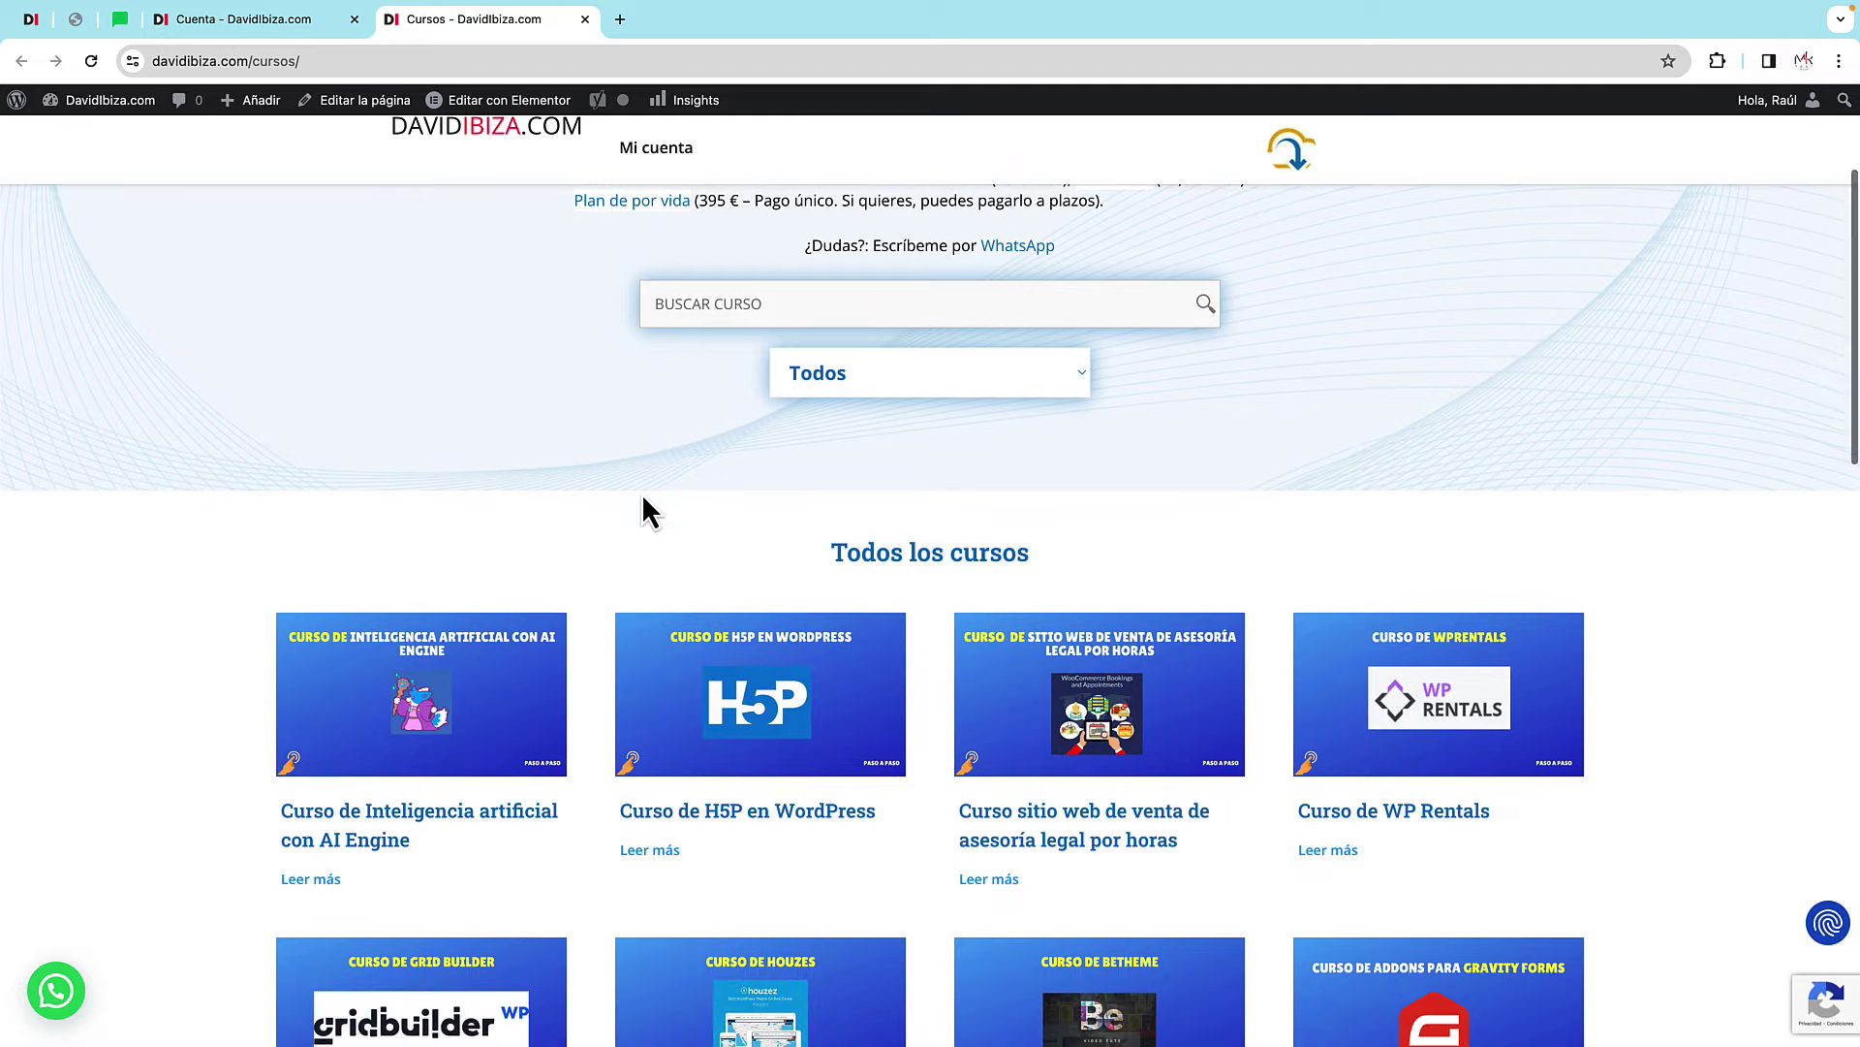
- Open Curso de H5P en WordPress and review its lessons, target audience and benefits
{"action": "left_click", "coordinate": [855, 834]}
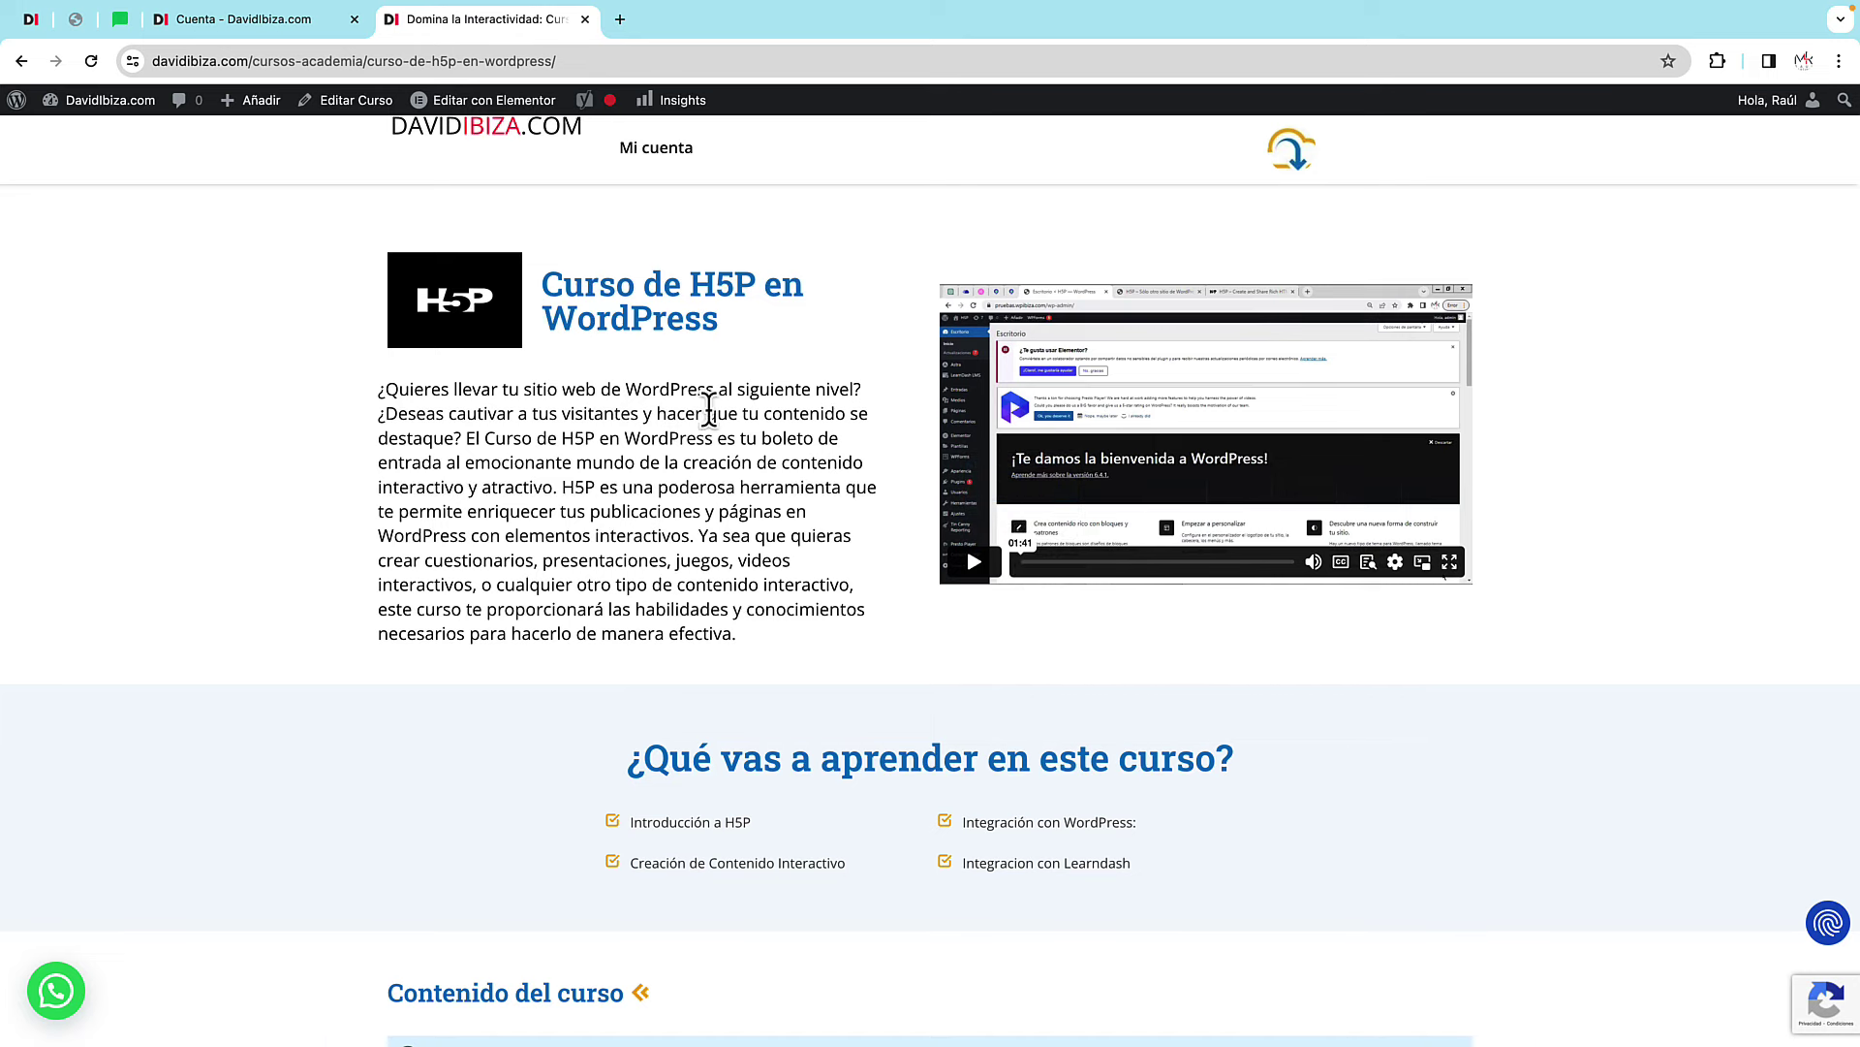
{"action": "scroll", "coordinate": [884, 552], "scroll_direction": "down", "scroll_amount": 8}
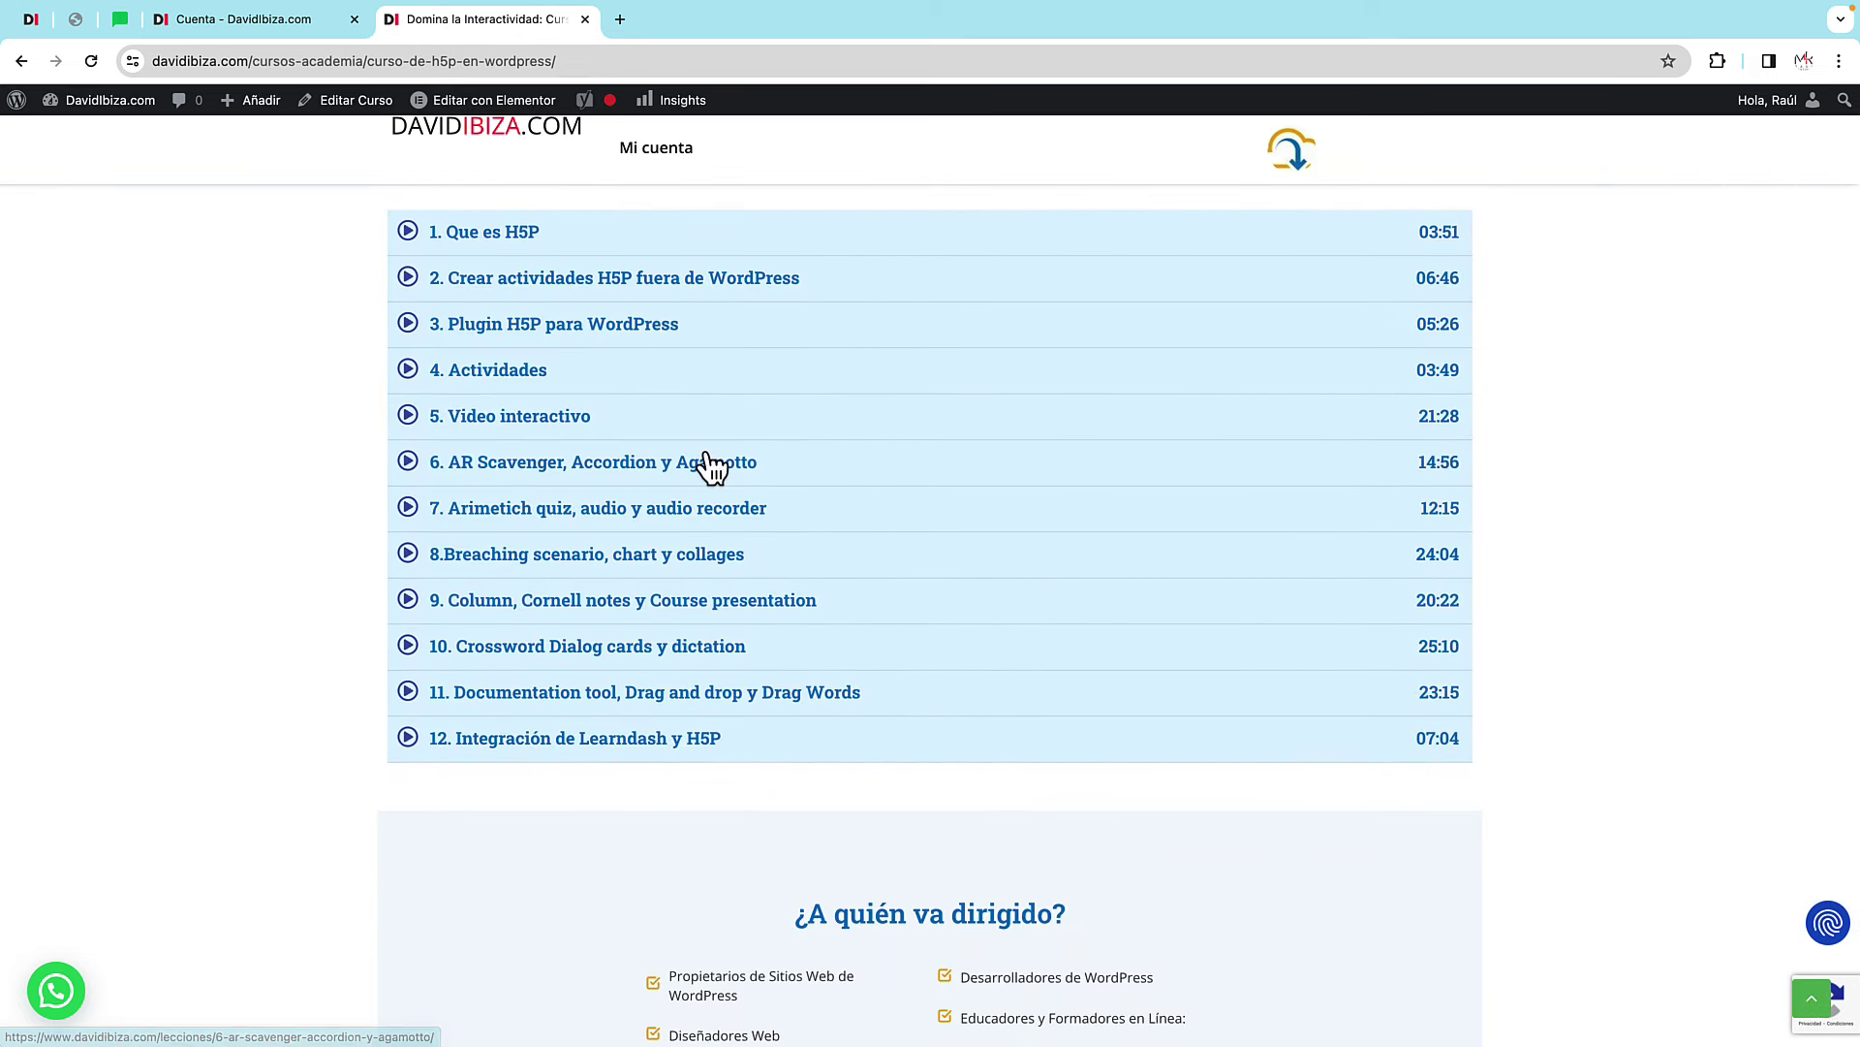
{"action": "scroll", "coordinate": [712, 463], "scroll_direction": "down", "scroll_amount": 6}
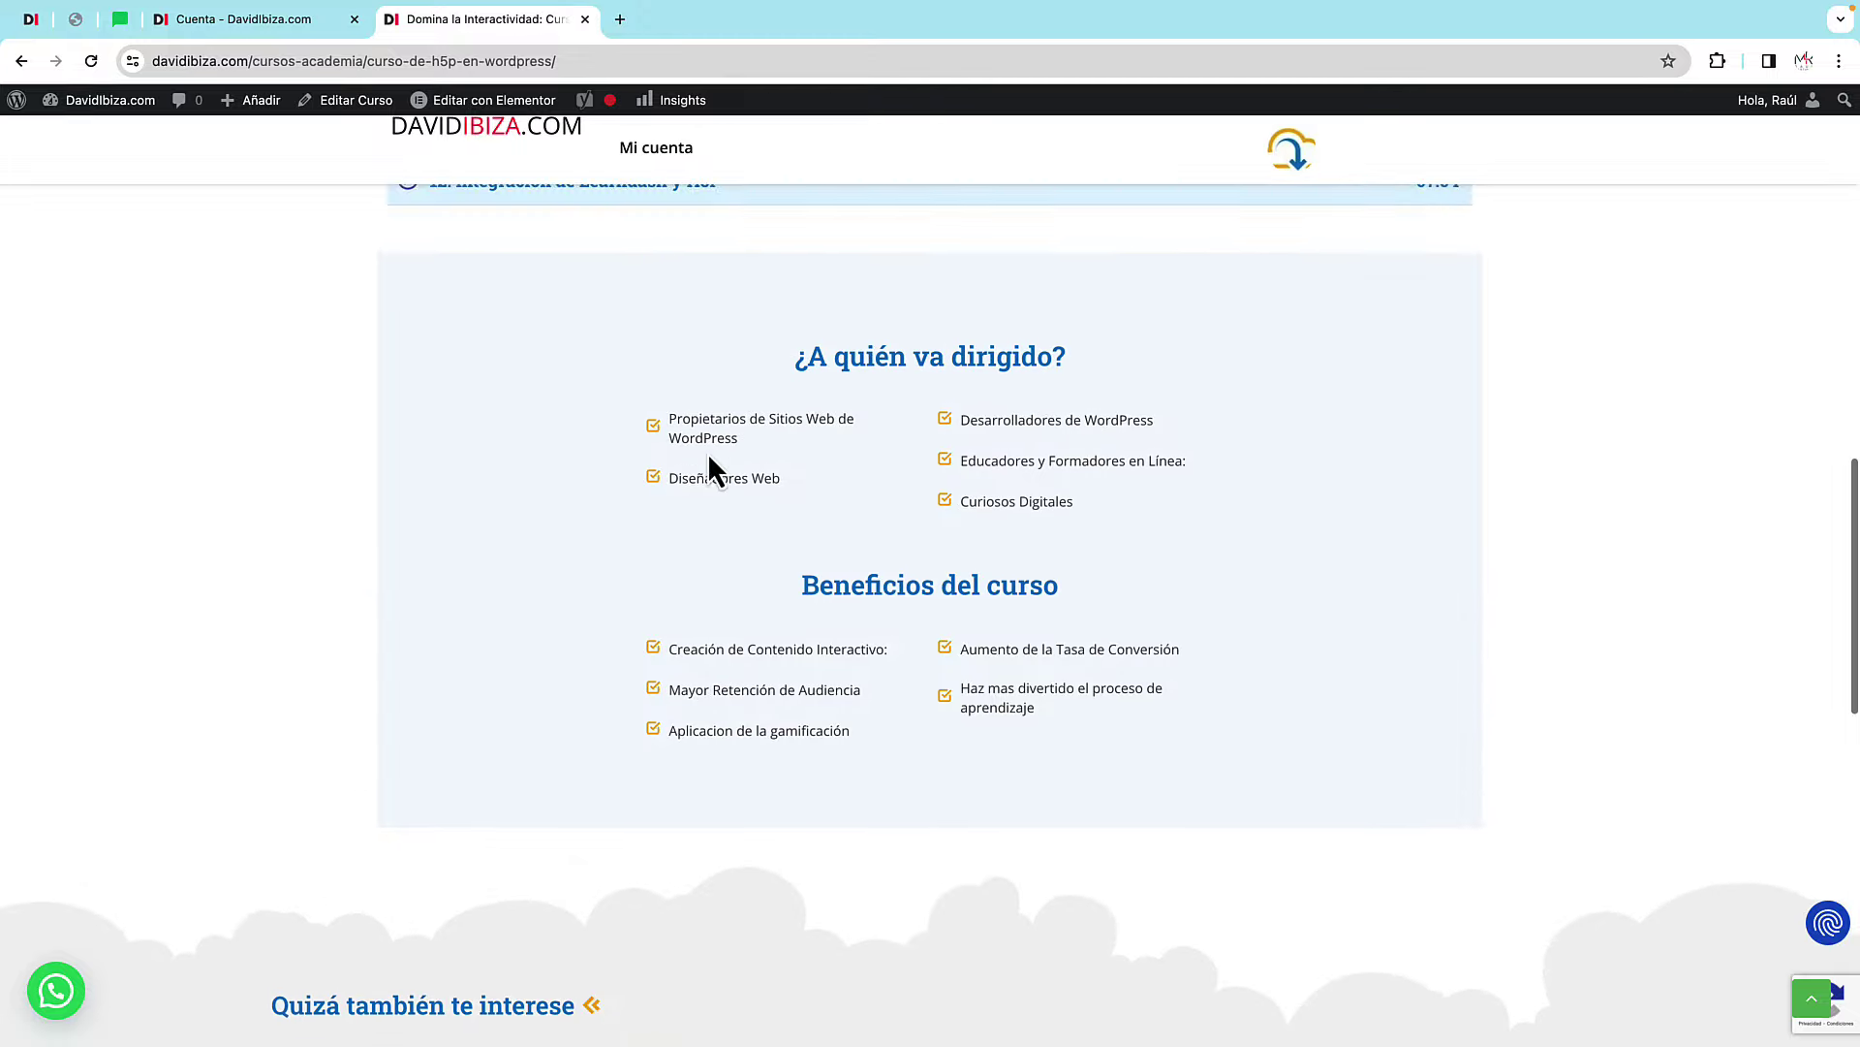
{"action": "scroll", "coordinate": [956, 498], "scroll_direction": "down", "scroll_amount": 3}
{"action": "scroll", "coordinate": [112, 113], "scroll_direction": "up", "scroll_amount": 6}
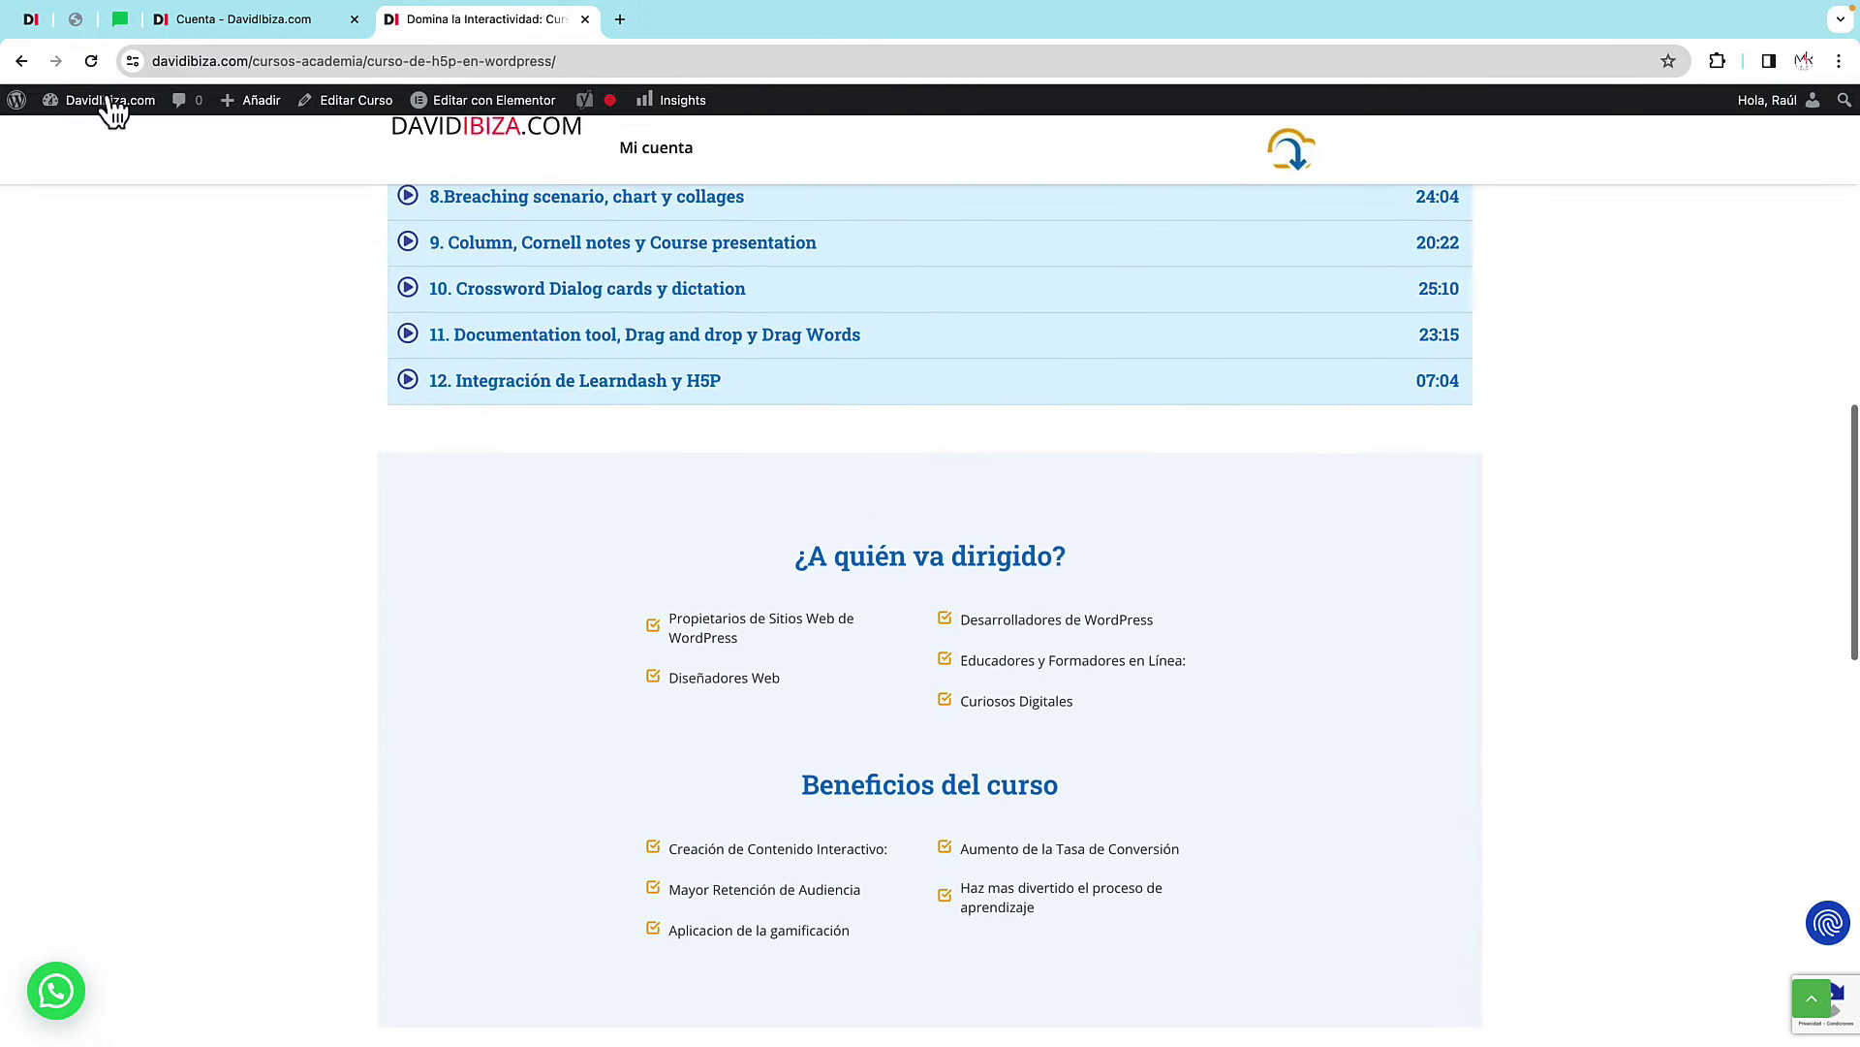
- Close the course page and open the plugin and theme catalogue from the account's Descargas section
{"action": "left_click", "coordinate": [584, 22]}
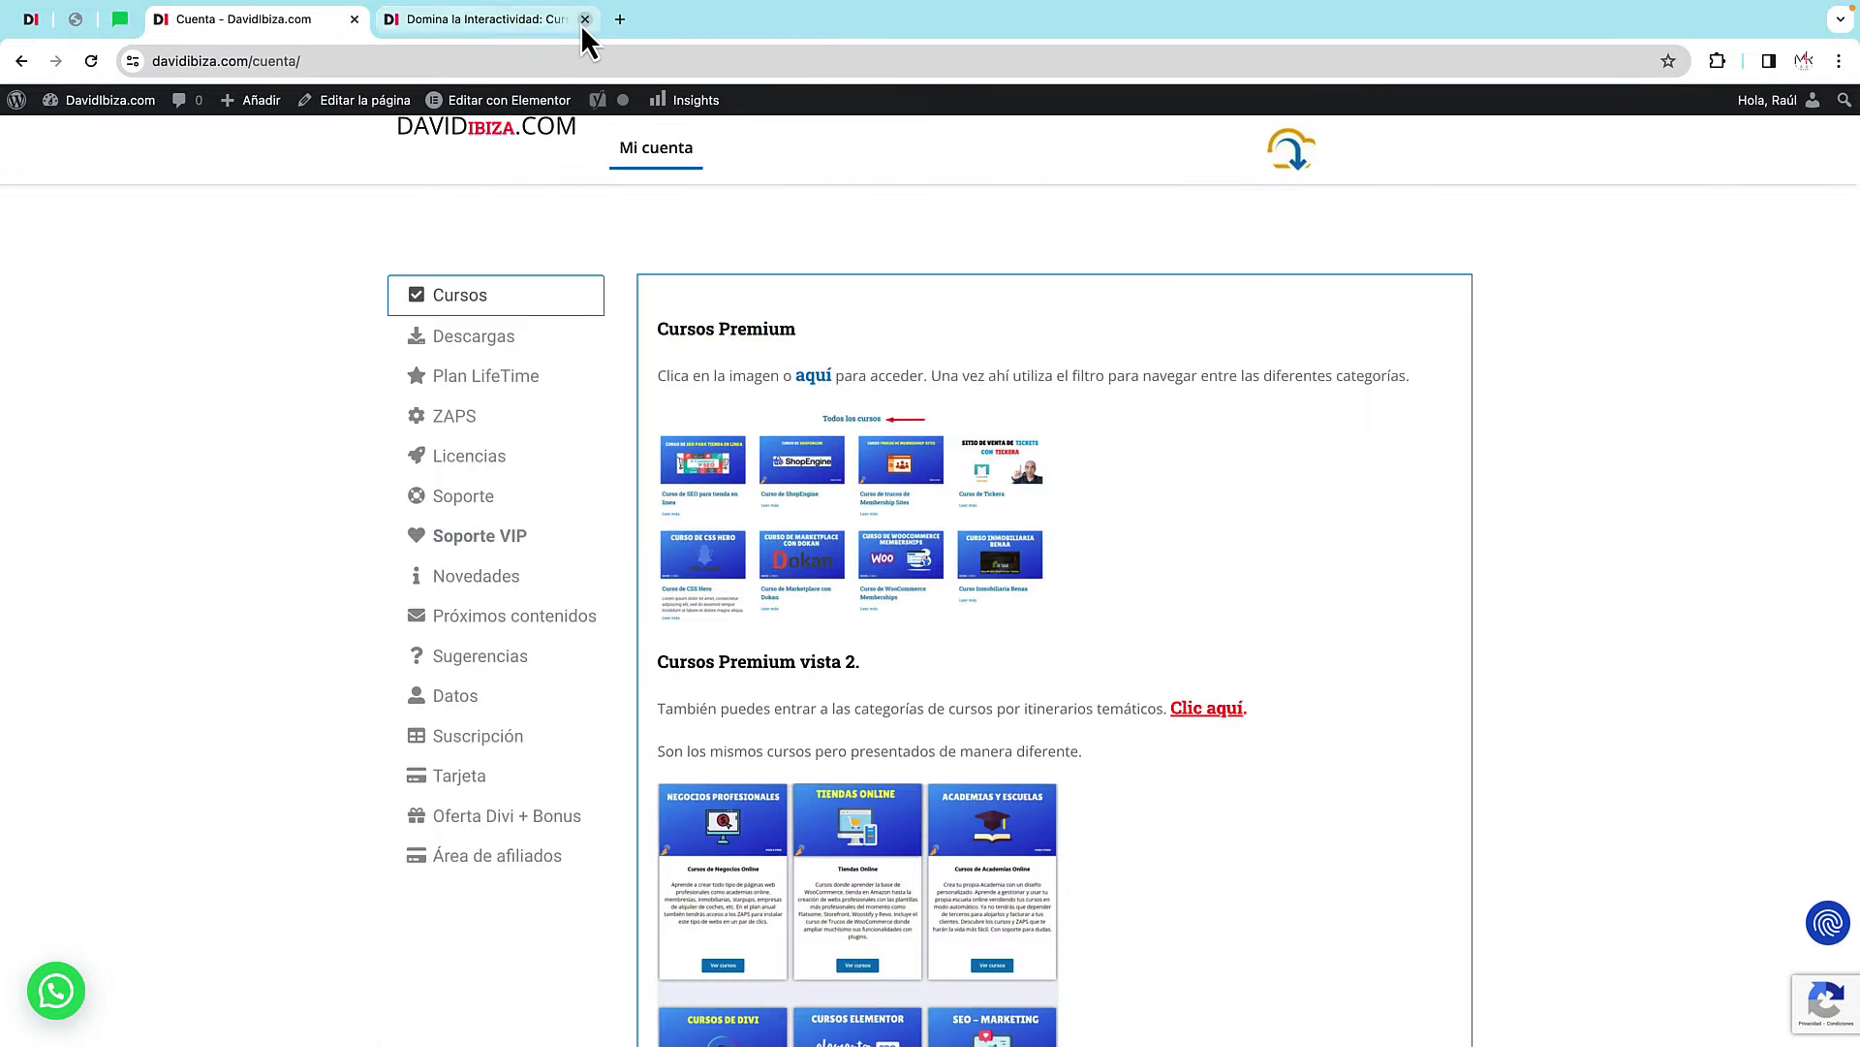
{"action": "left_click", "coordinate": [494, 345]}
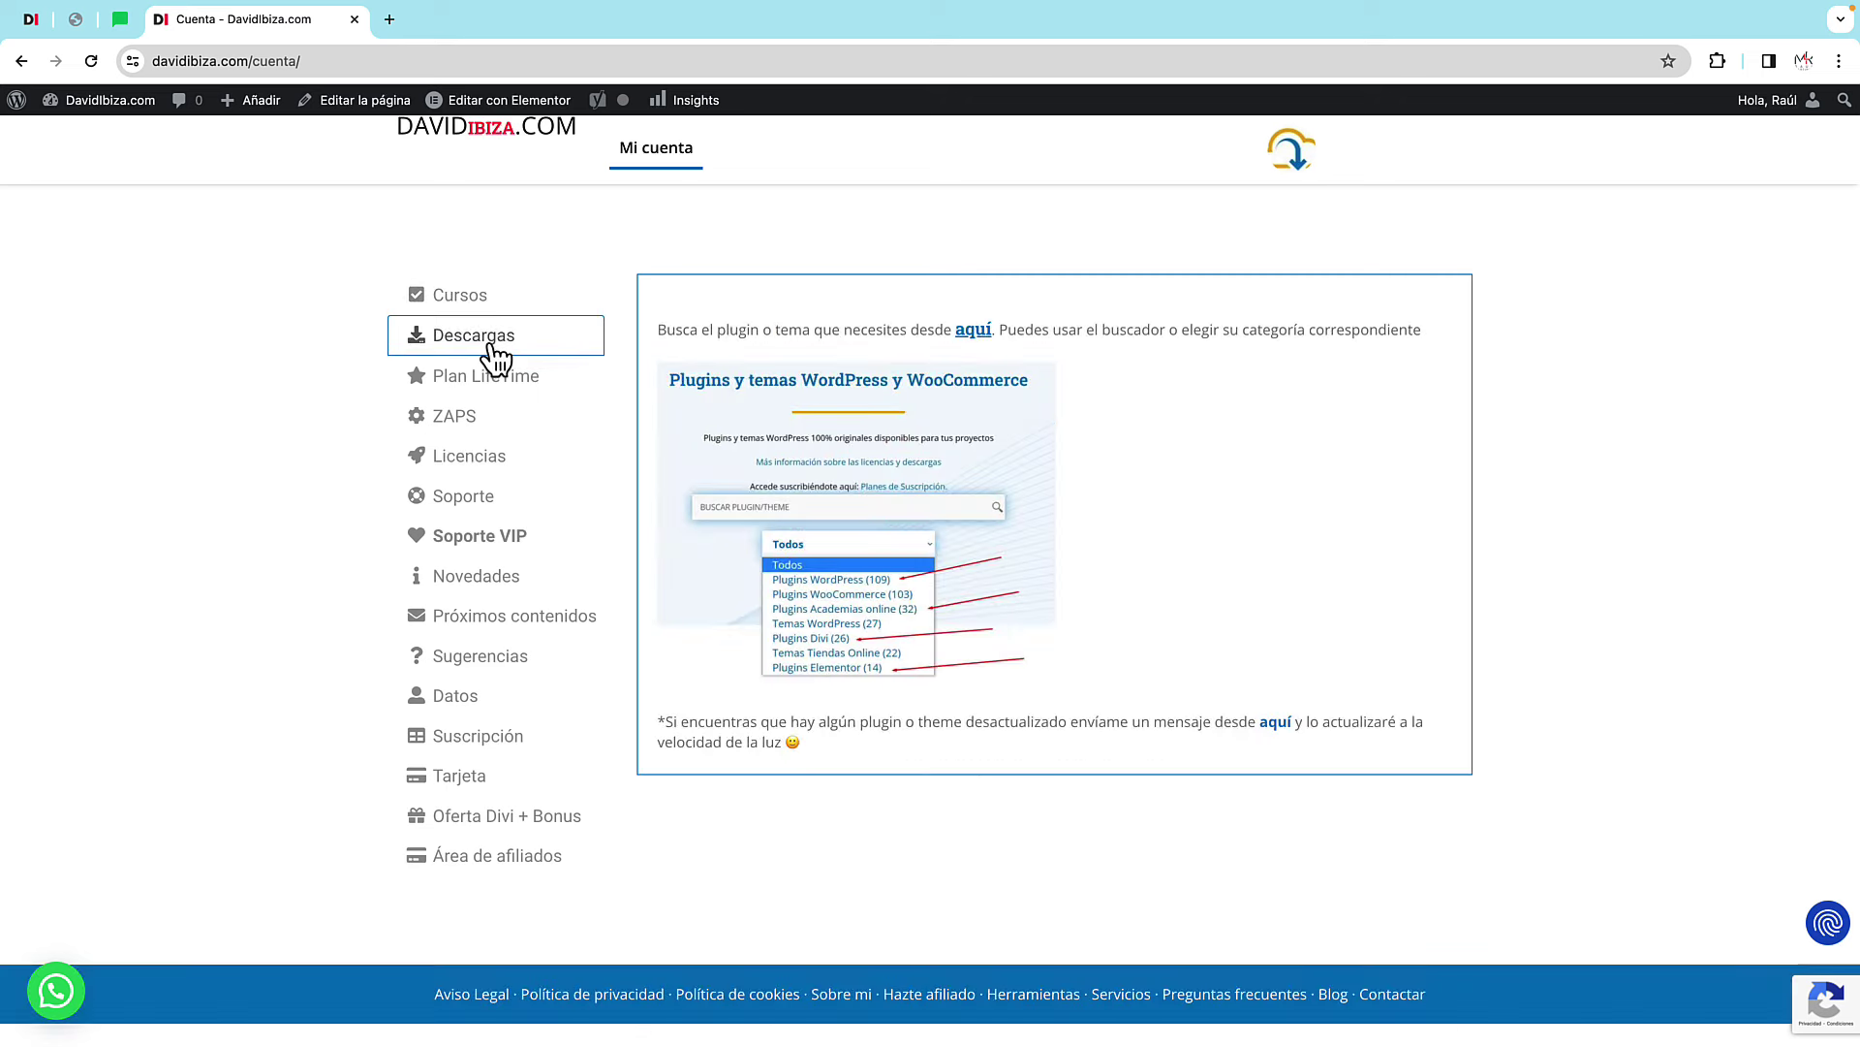
{"action": "left_click", "coordinate": [887, 501]}
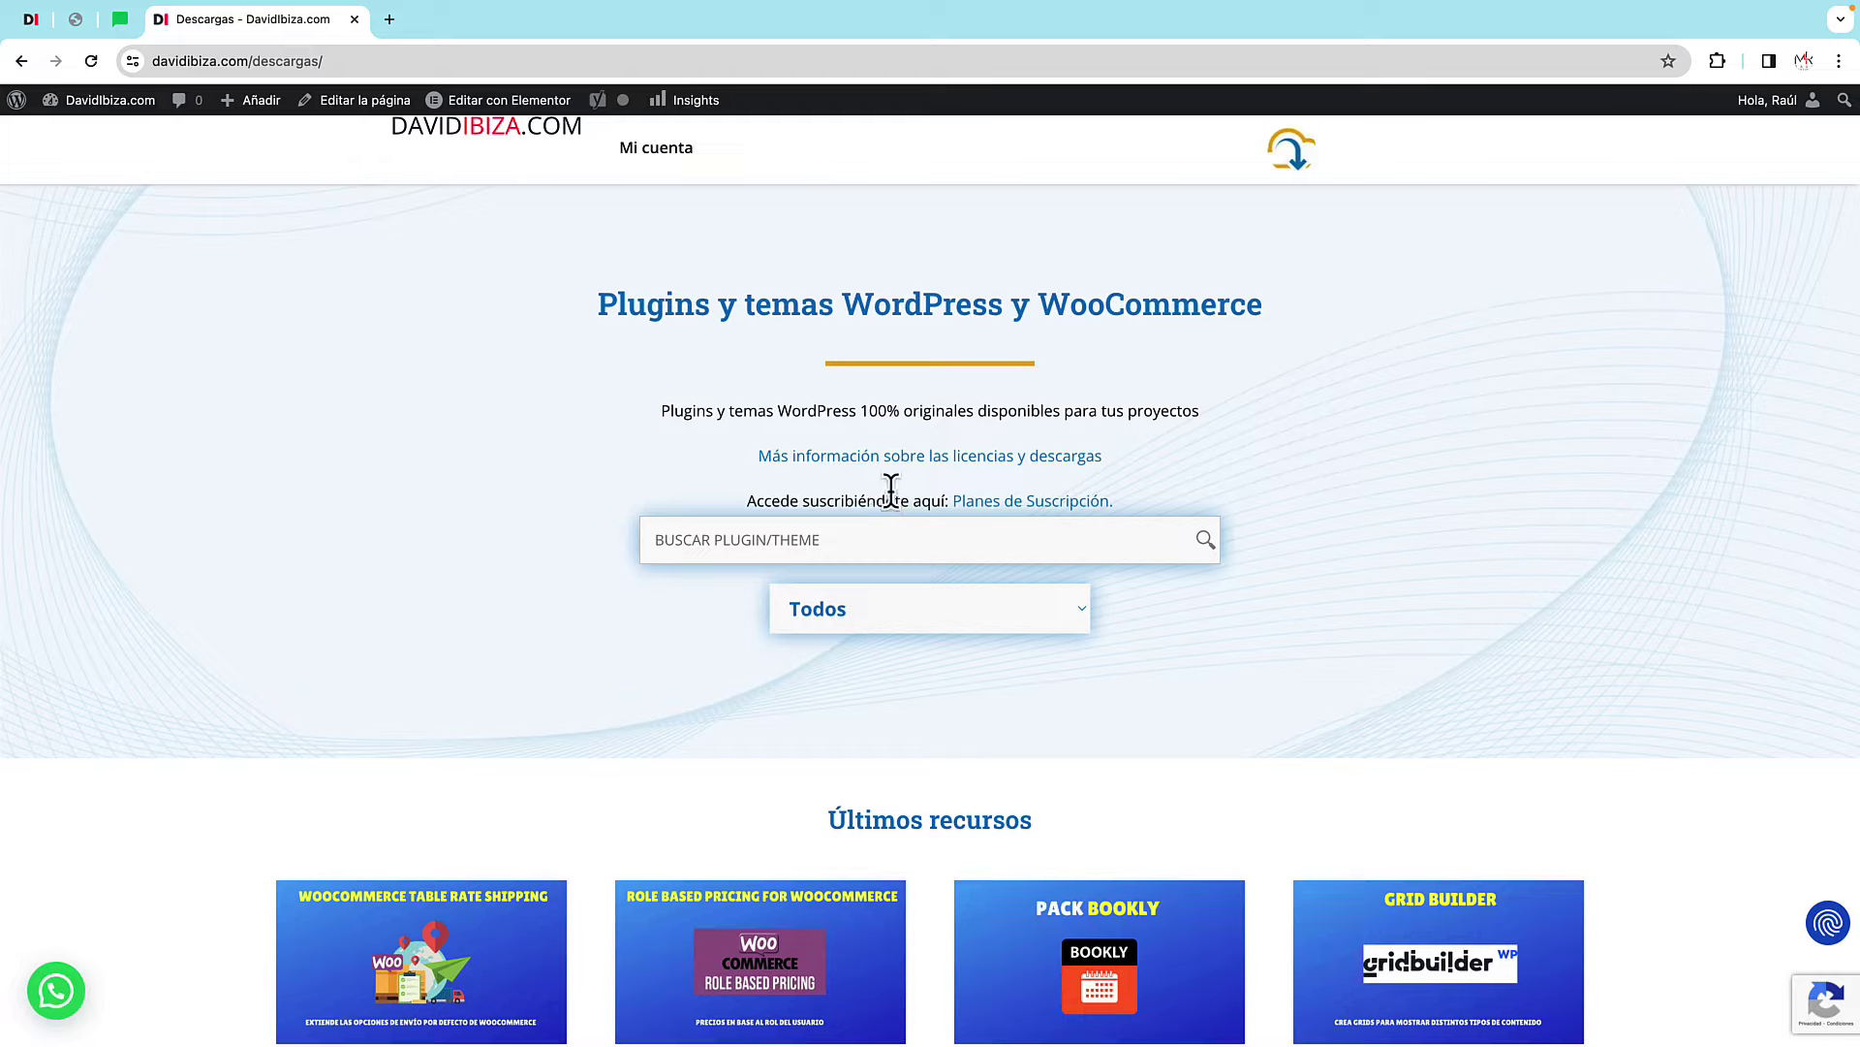
- Review the latest resources and the category filter options of the downloads catalogue, keeping Todos
{"action": "scroll", "coordinate": [892, 492], "scroll_direction": "down", "scroll_amount": 4}
{"action": "scroll", "coordinate": [892, 489], "scroll_direction": "up", "scroll_amount": 1}
{"action": "left_click", "coordinate": [934, 376]}
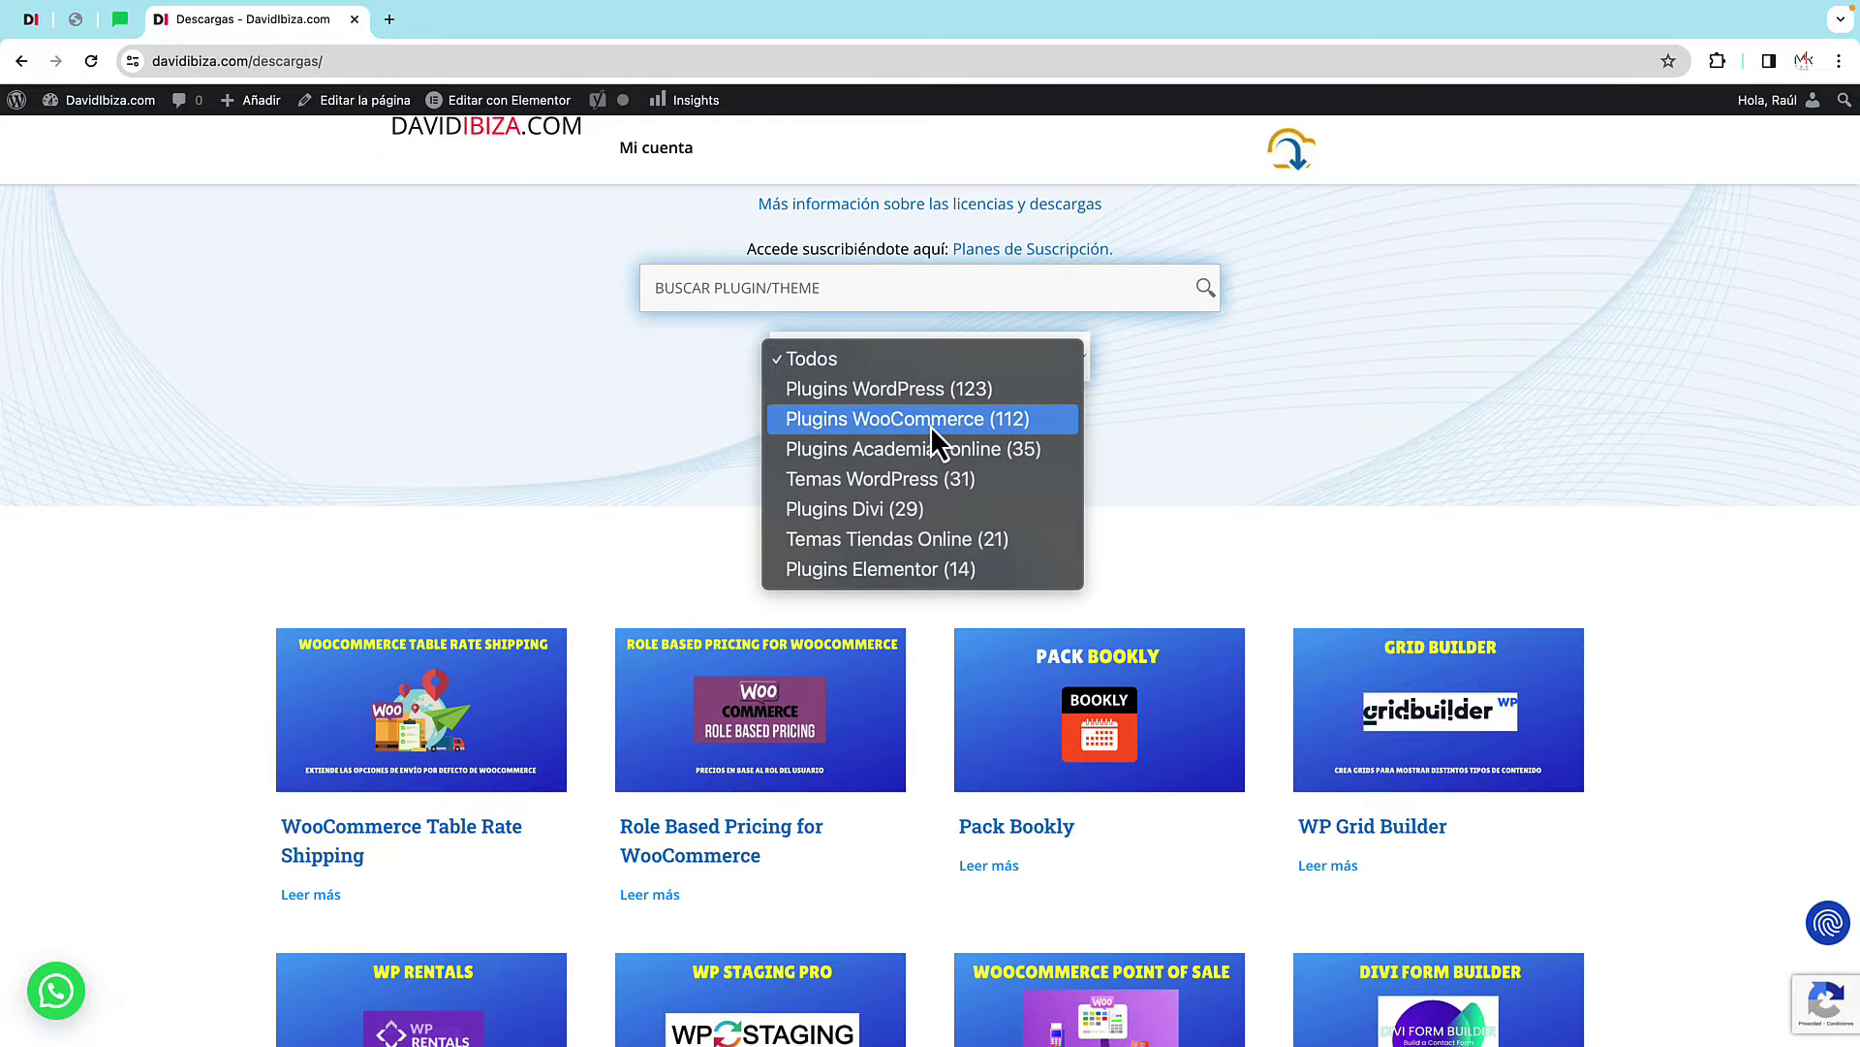
{"action": "left_click", "coordinate": [798, 287]}
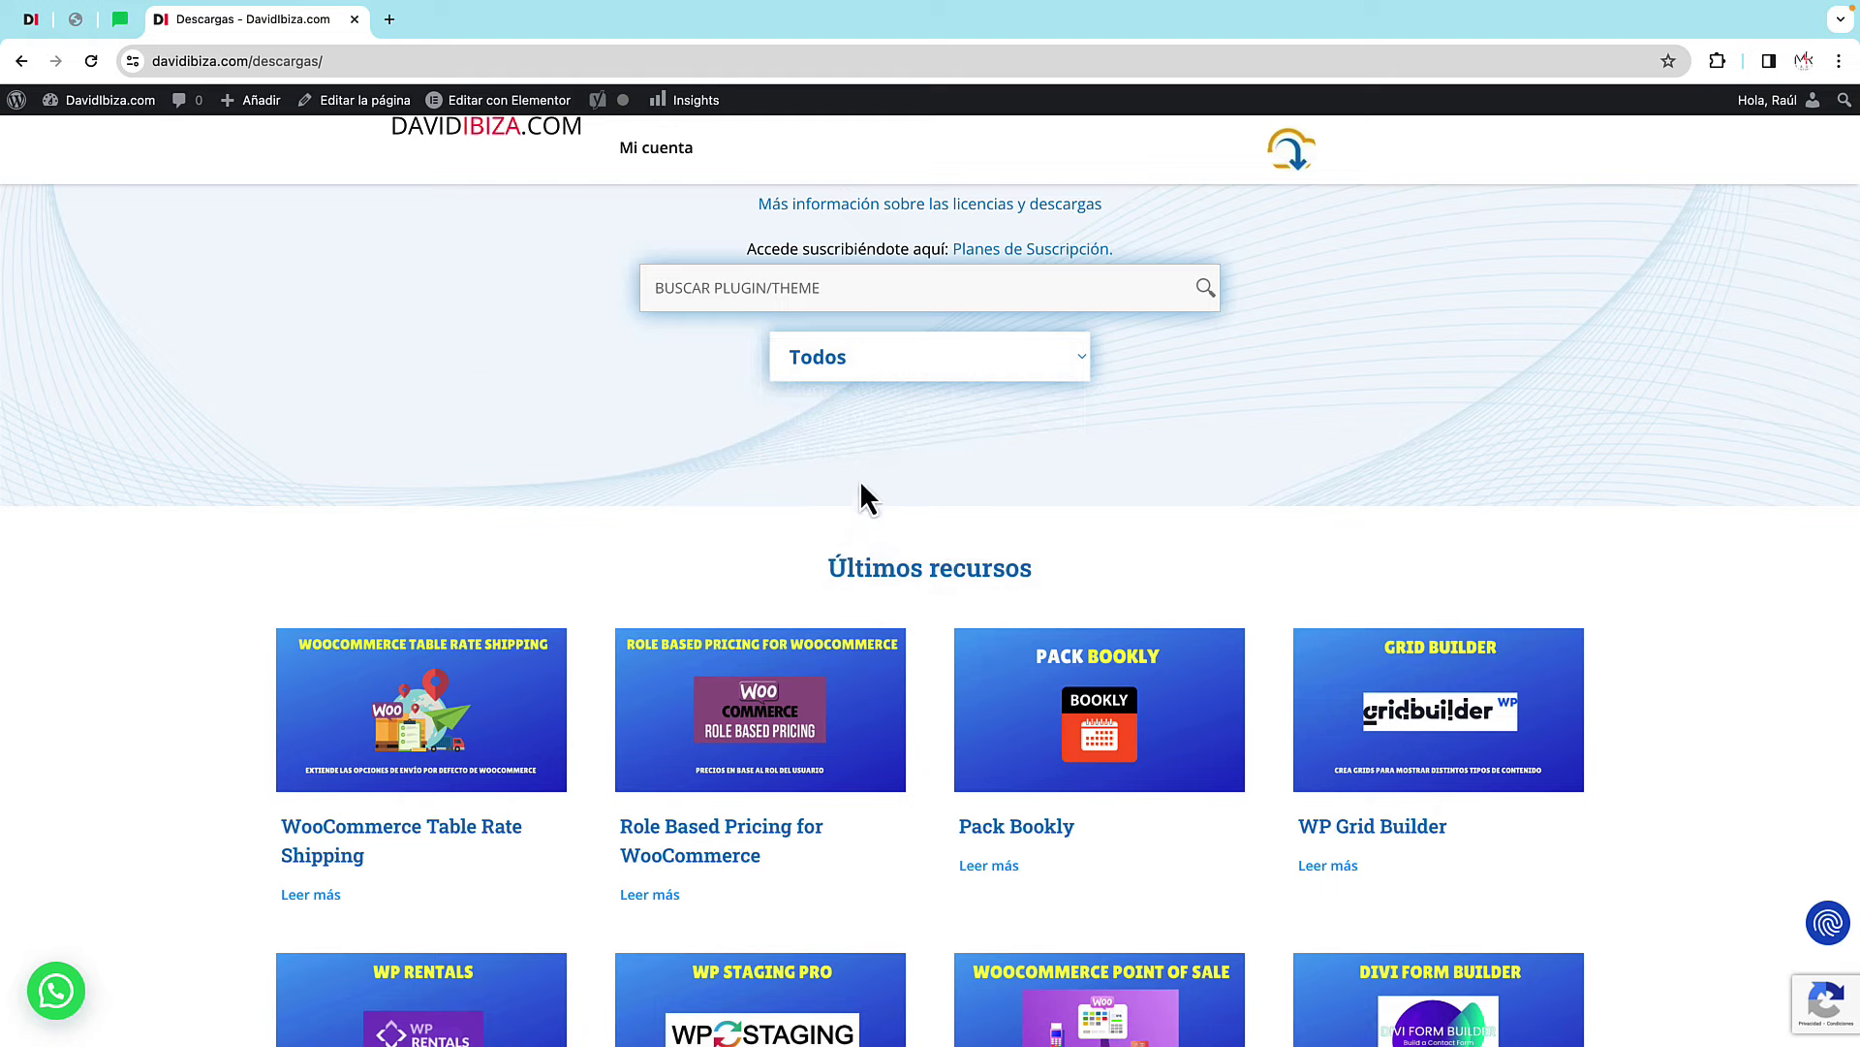
- View the WP Grid Builder download page from the latest resources, and return to the account page
{"action": "scroll", "coordinate": [865, 497], "scroll_direction": "down", "scroll_amount": 2}
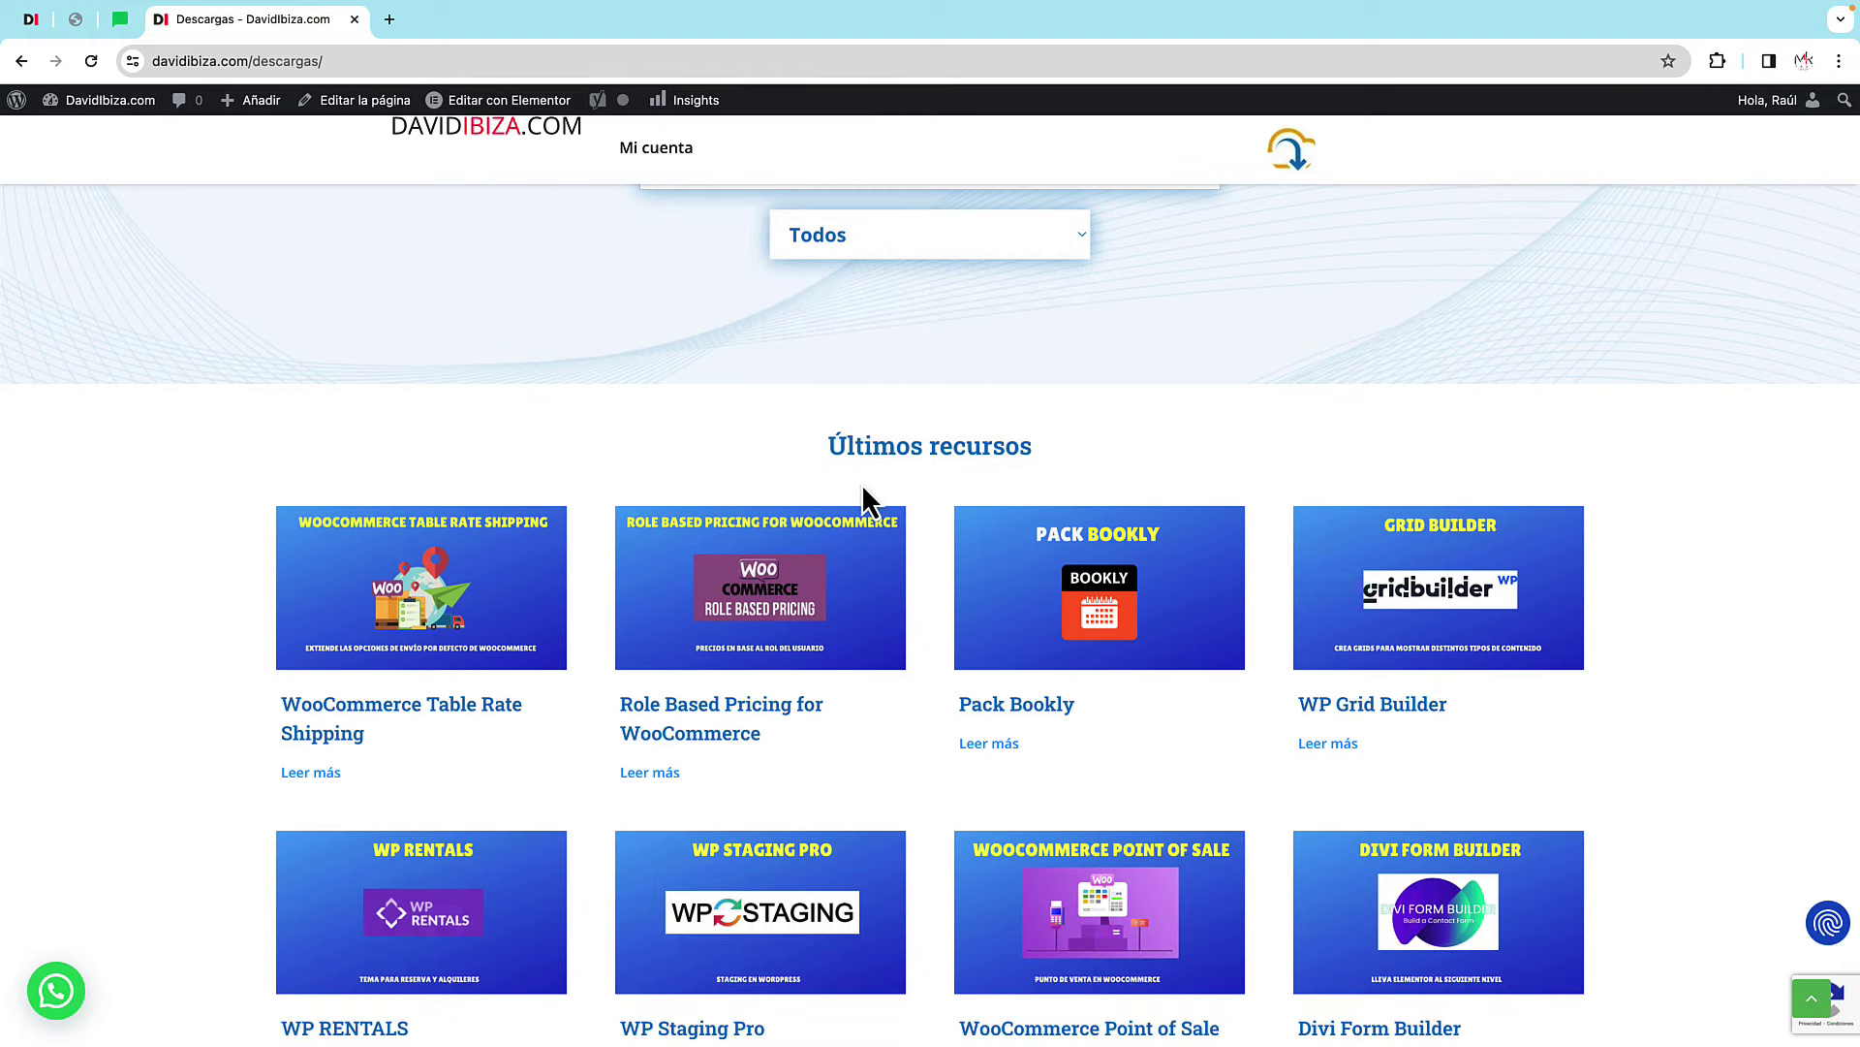
{"action": "scroll", "coordinate": [863, 483], "scroll_direction": "down", "scroll_amount": 2}
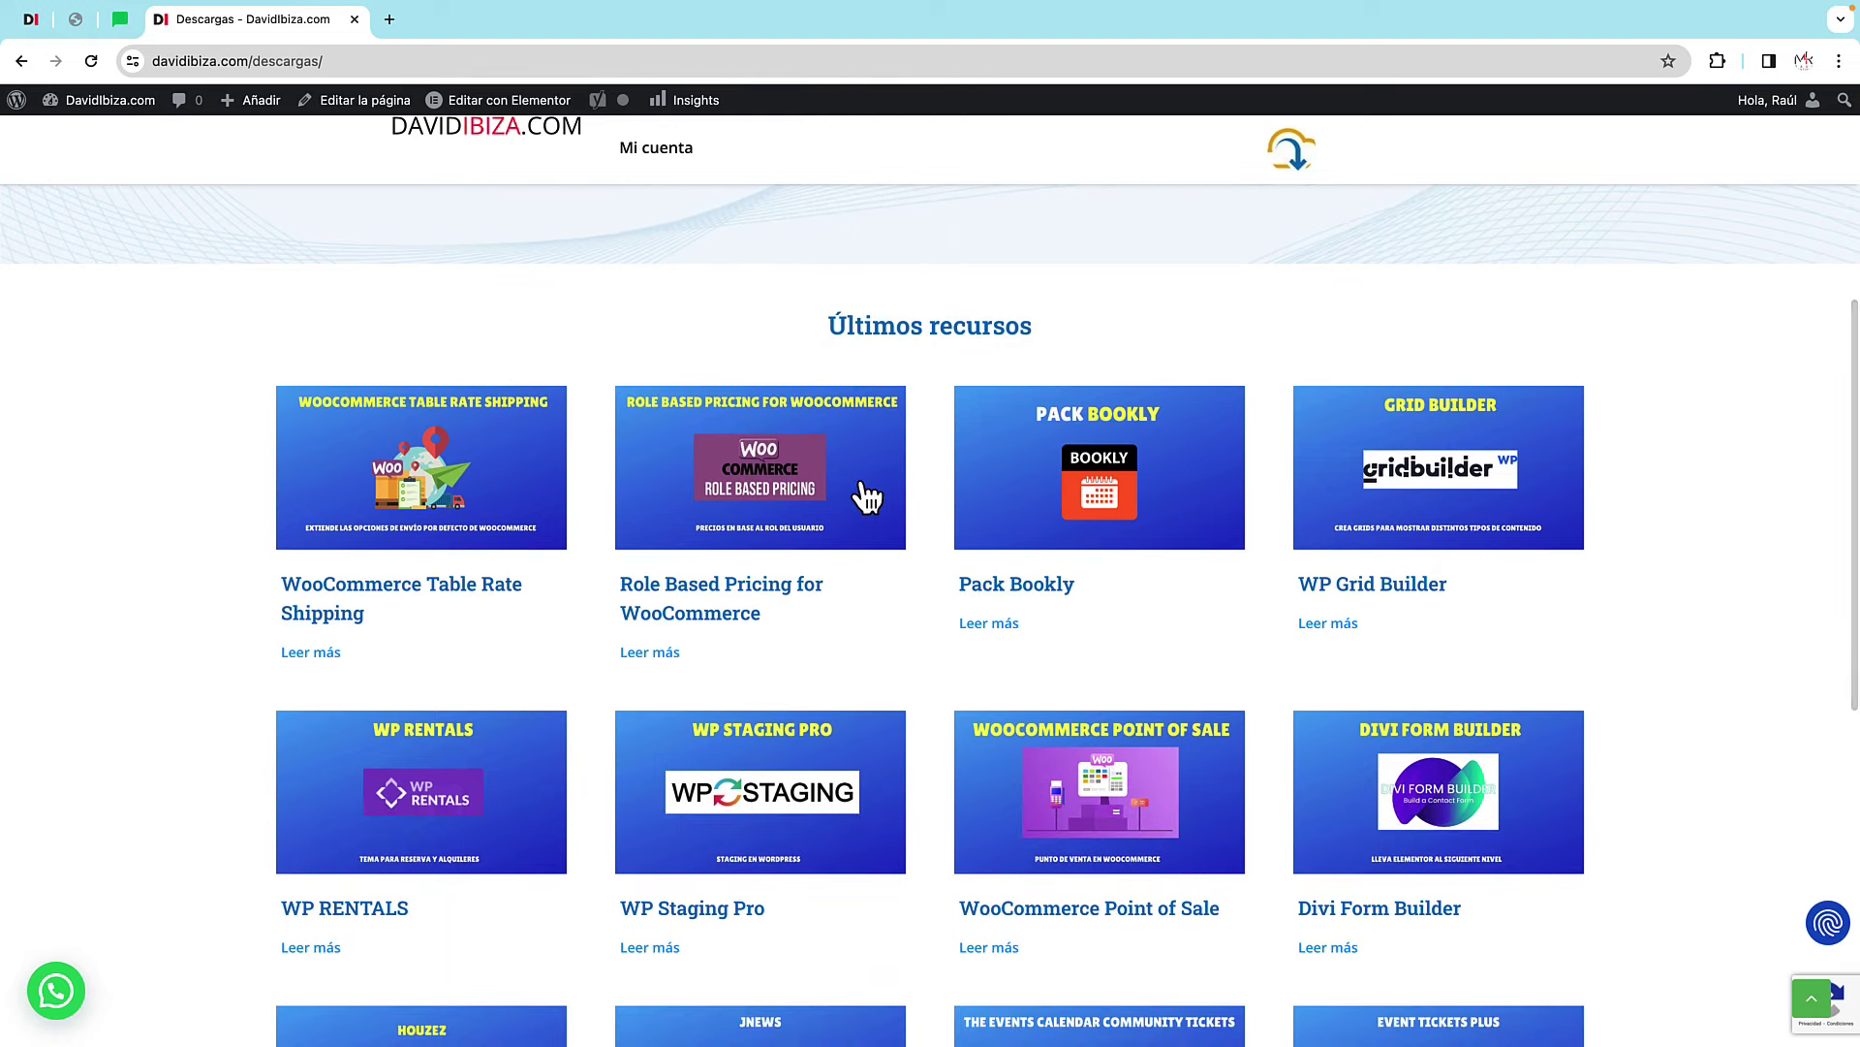
{"action": "left_click", "coordinate": [1497, 511]}
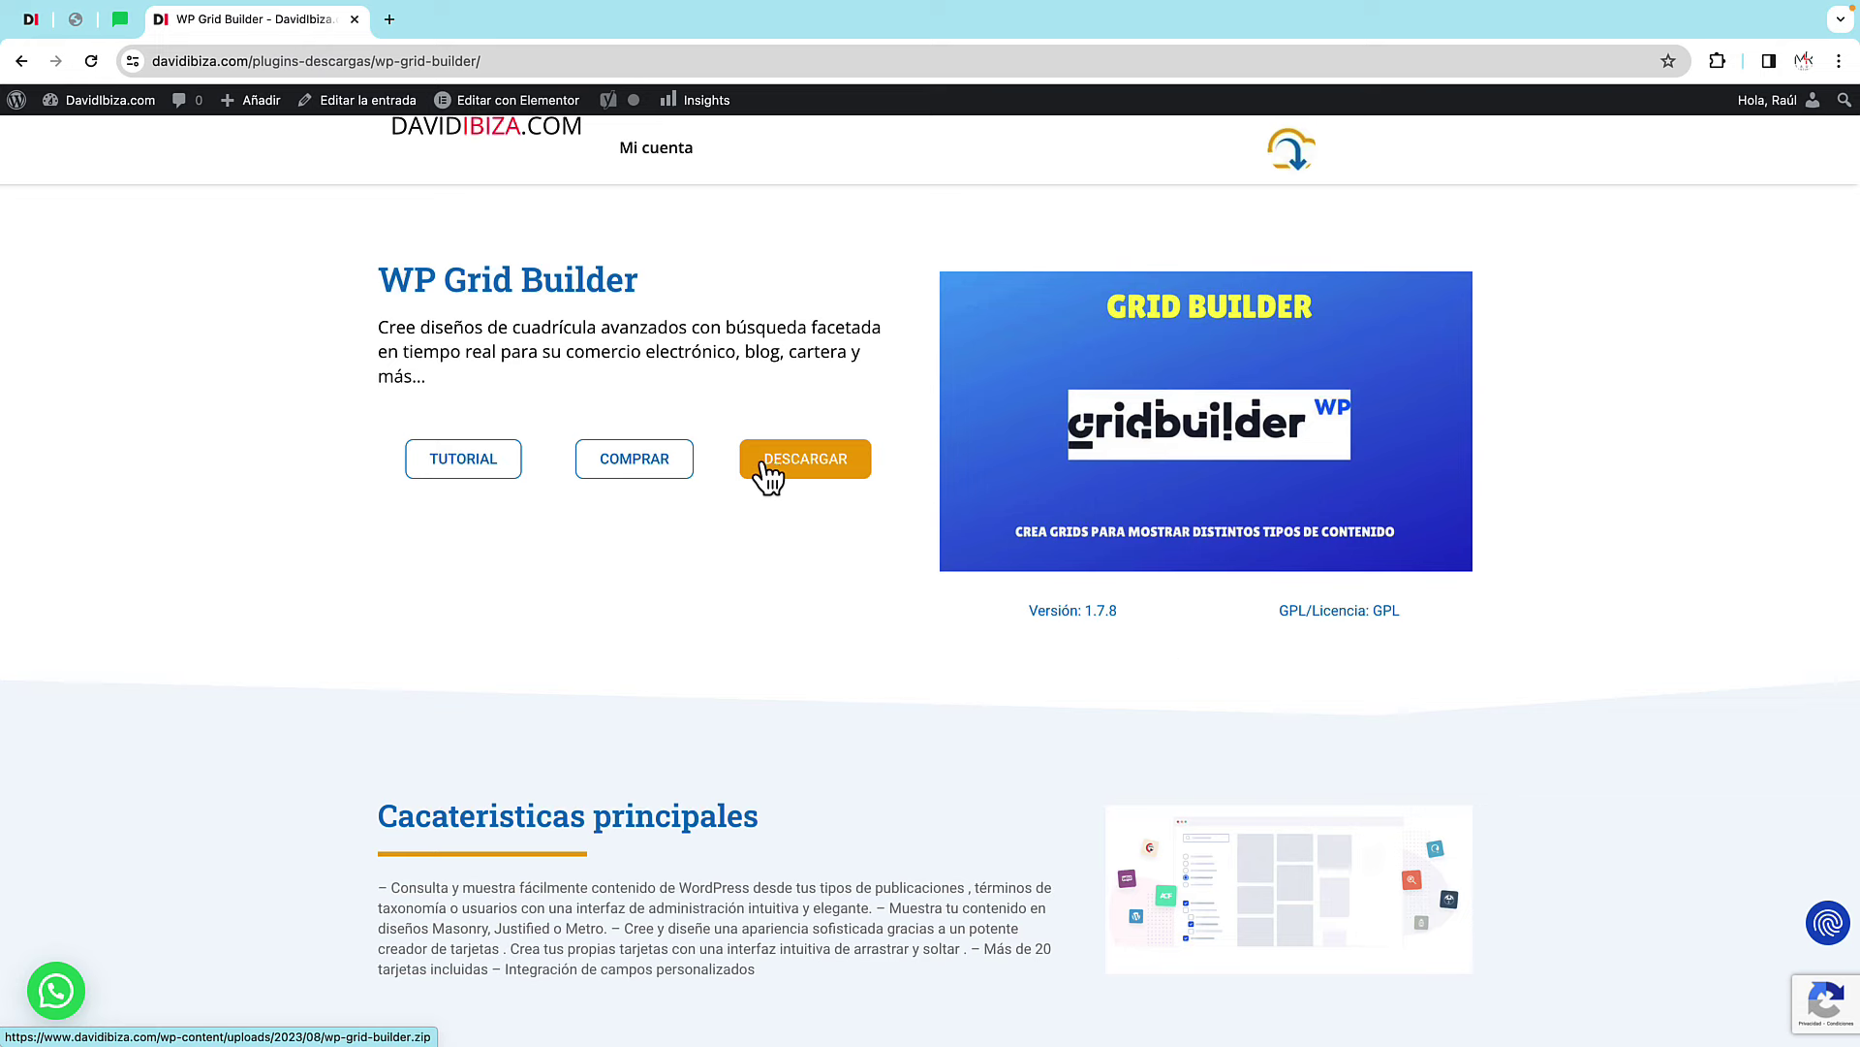
{"action": "key", "text": "alt+Left"}
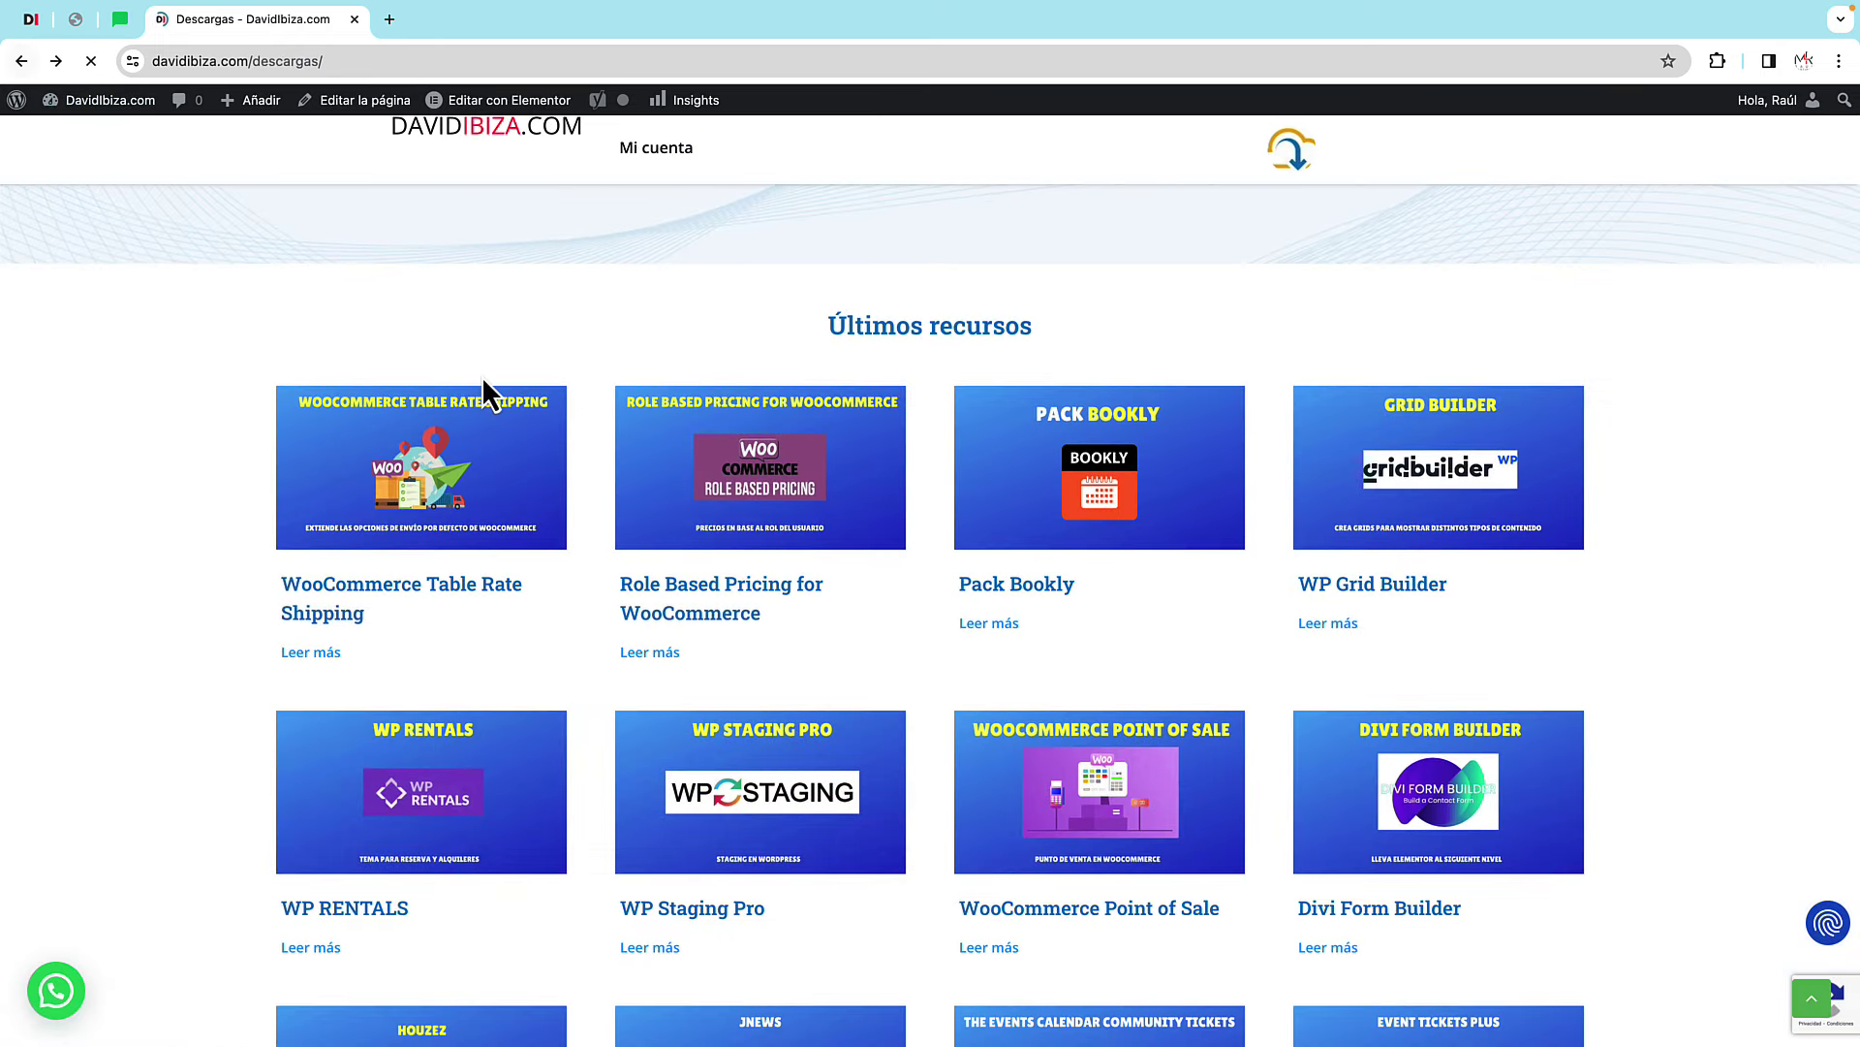
{"action": "key", "text": "alt+Left"}
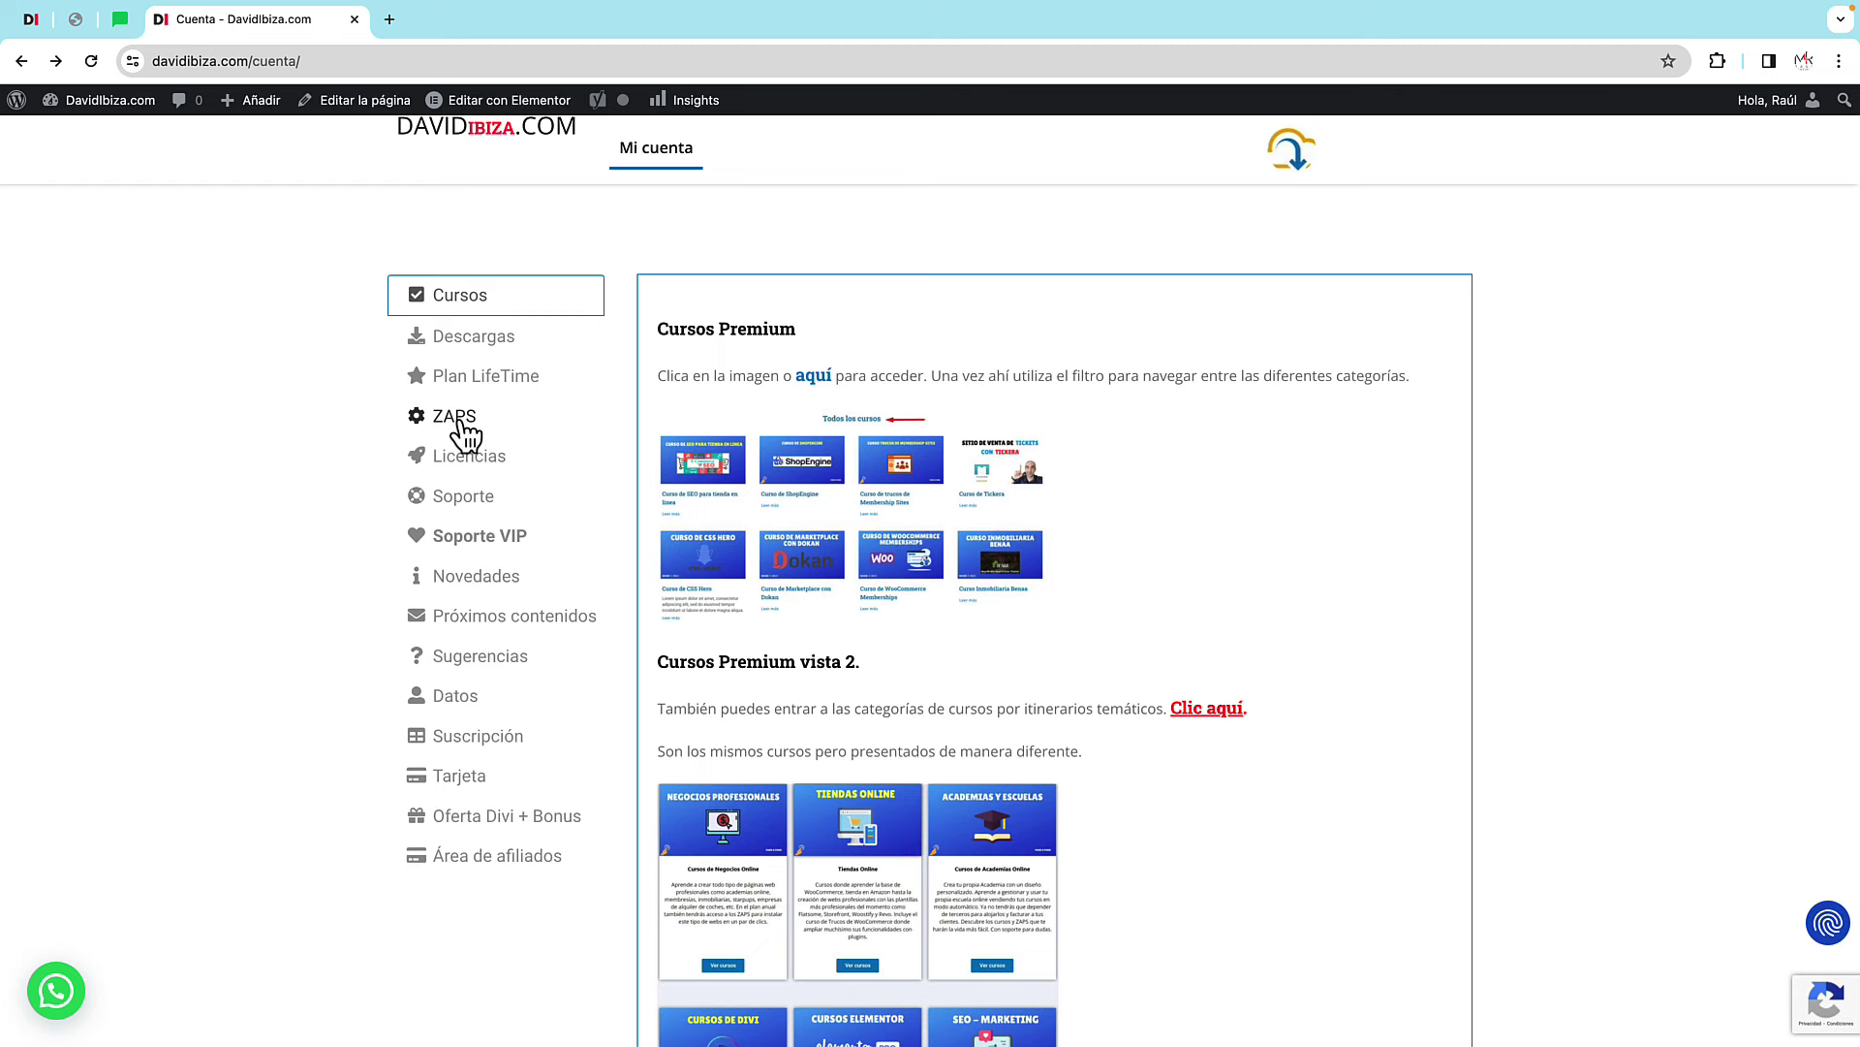
- Open the ZAP catalogue from the account's ZAPS section in a new tab and switch to it
{"action": "right_click", "coordinate": [465, 431]}
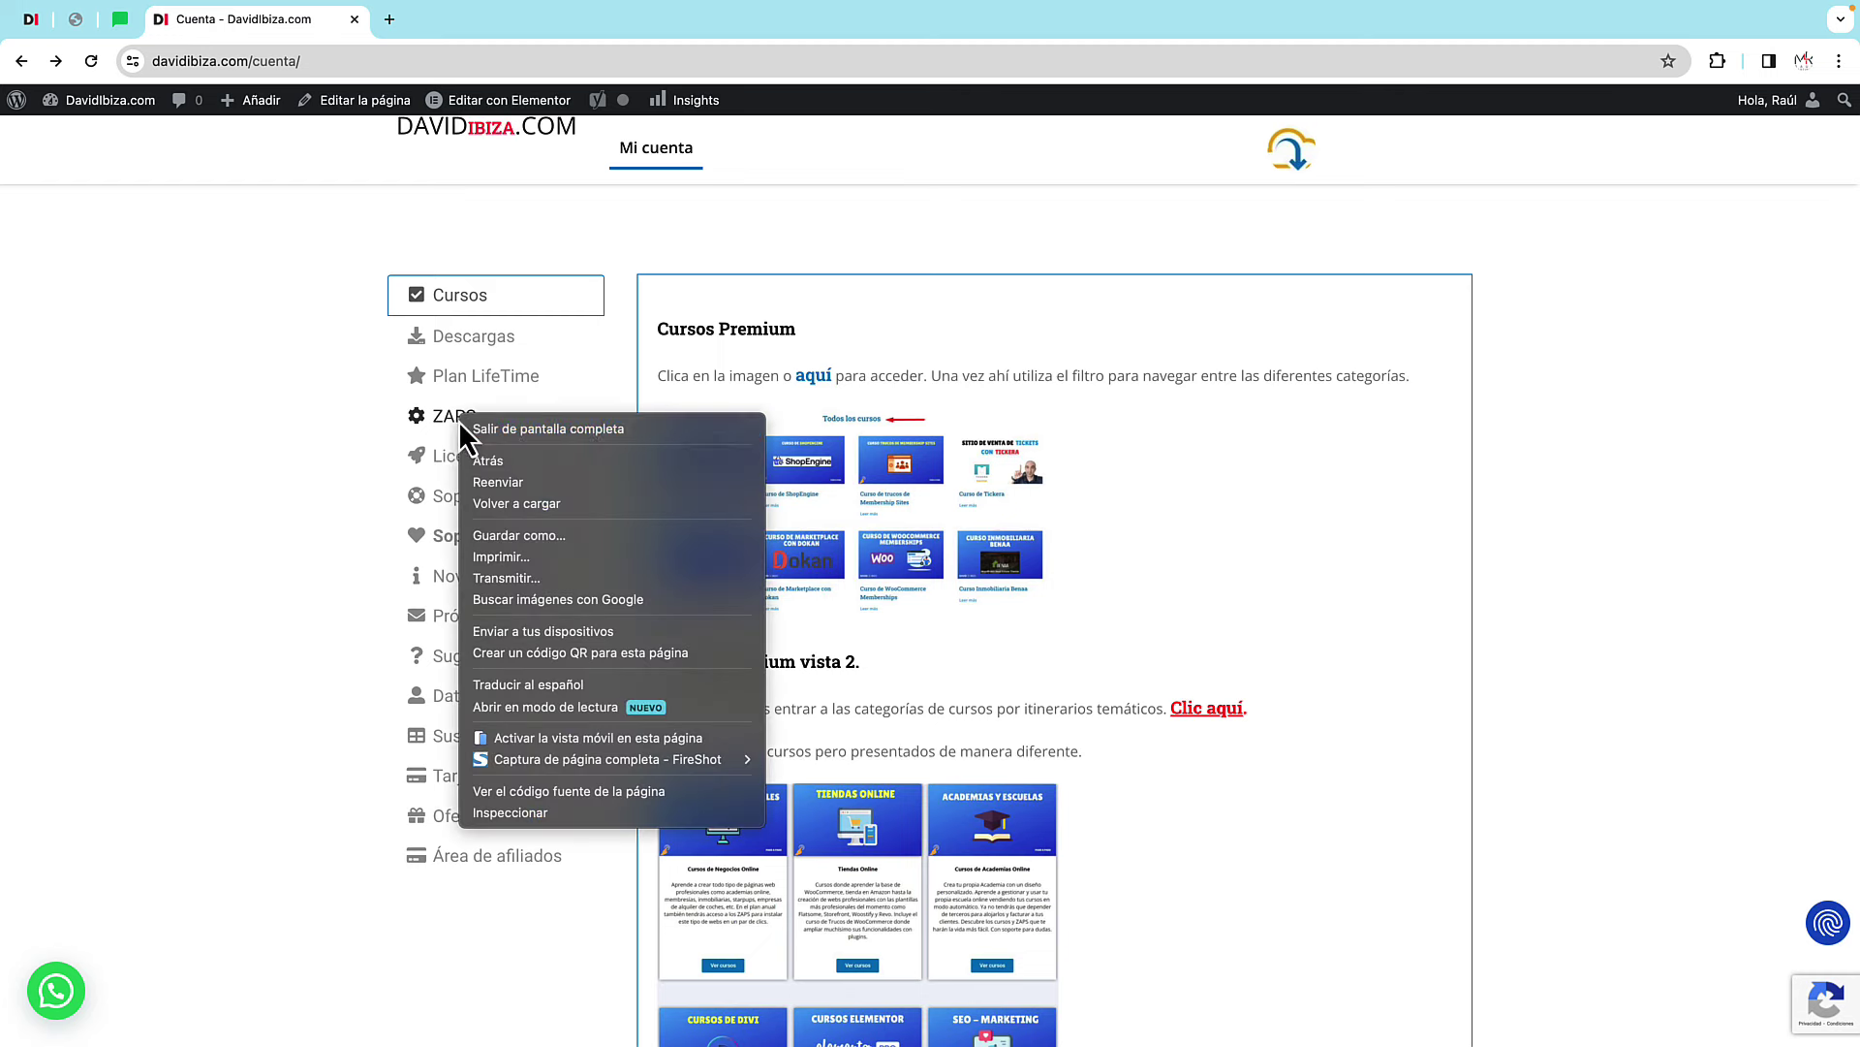
{"action": "key", "text": "Escape"}
{"action": "left_click", "coordinate": [455, 419]}
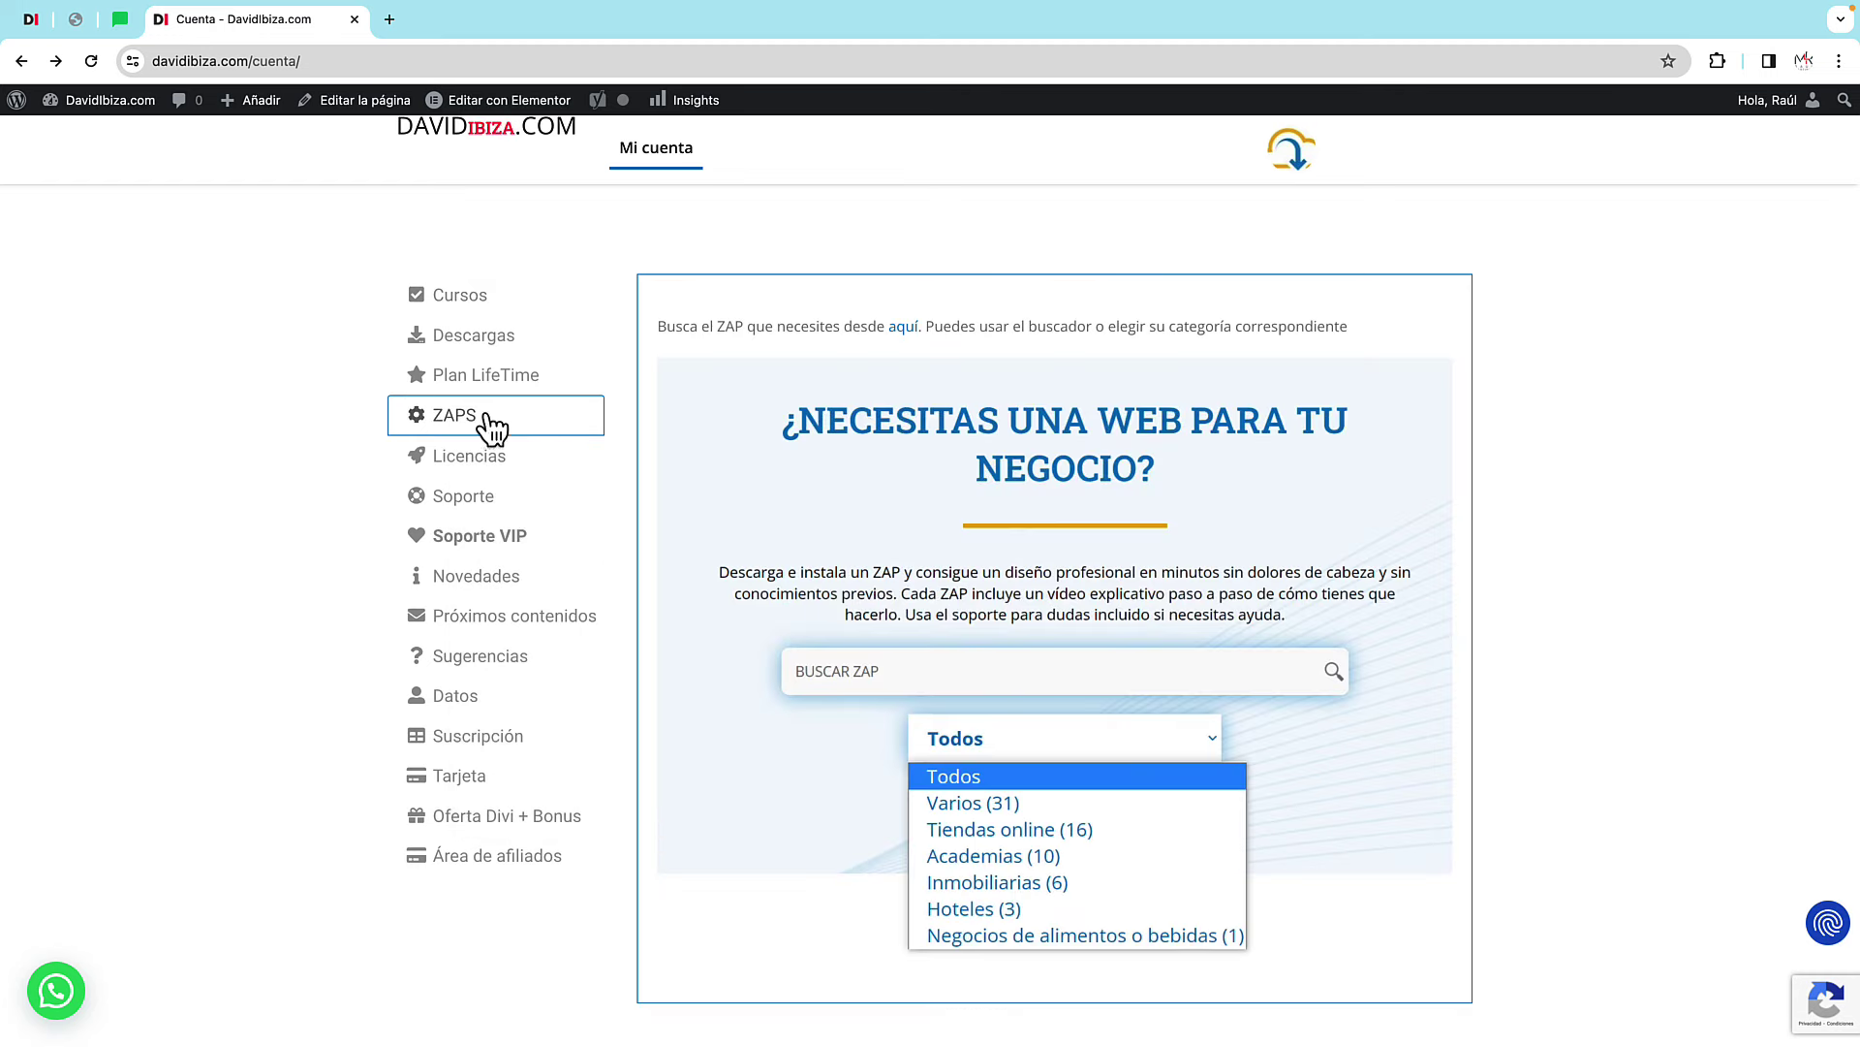
{"action": "right_click", "coordinate": [857, 434]}
{"action": "key", "text": "Escape"}
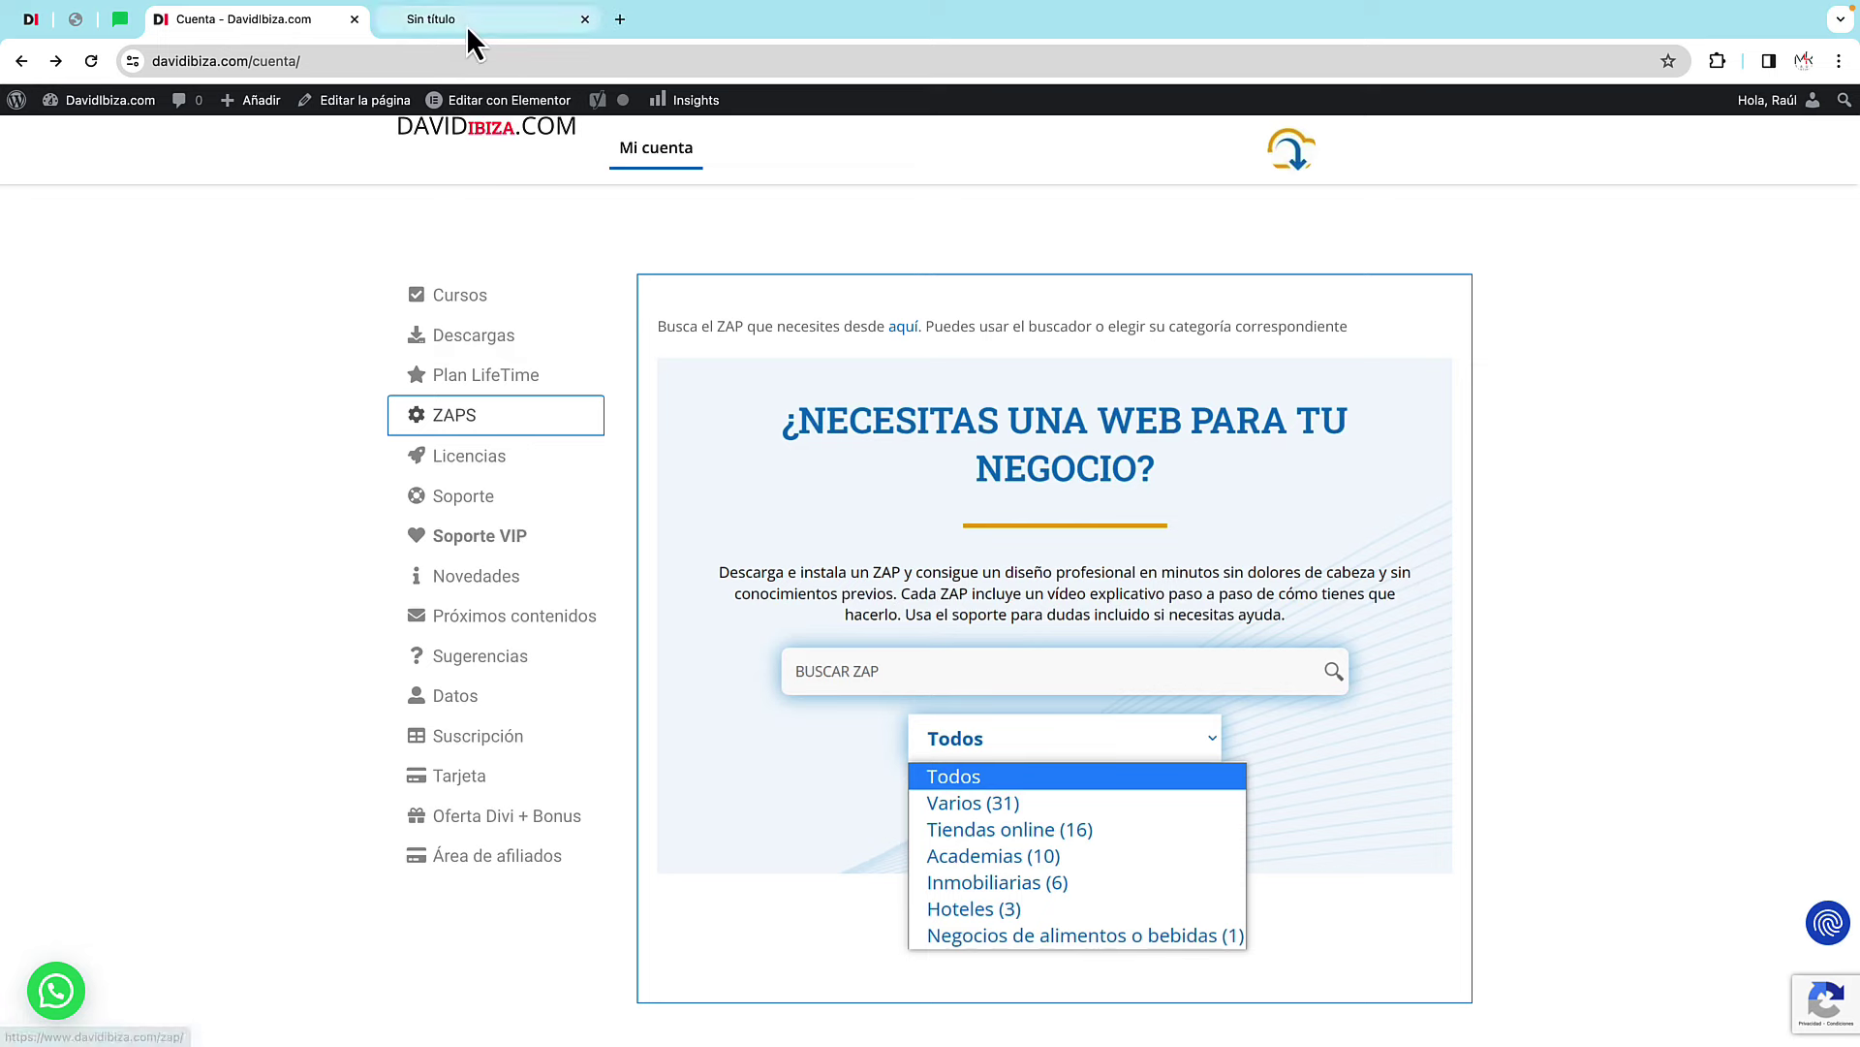
{"action": "left_click", "coordinate": [470, 21]}
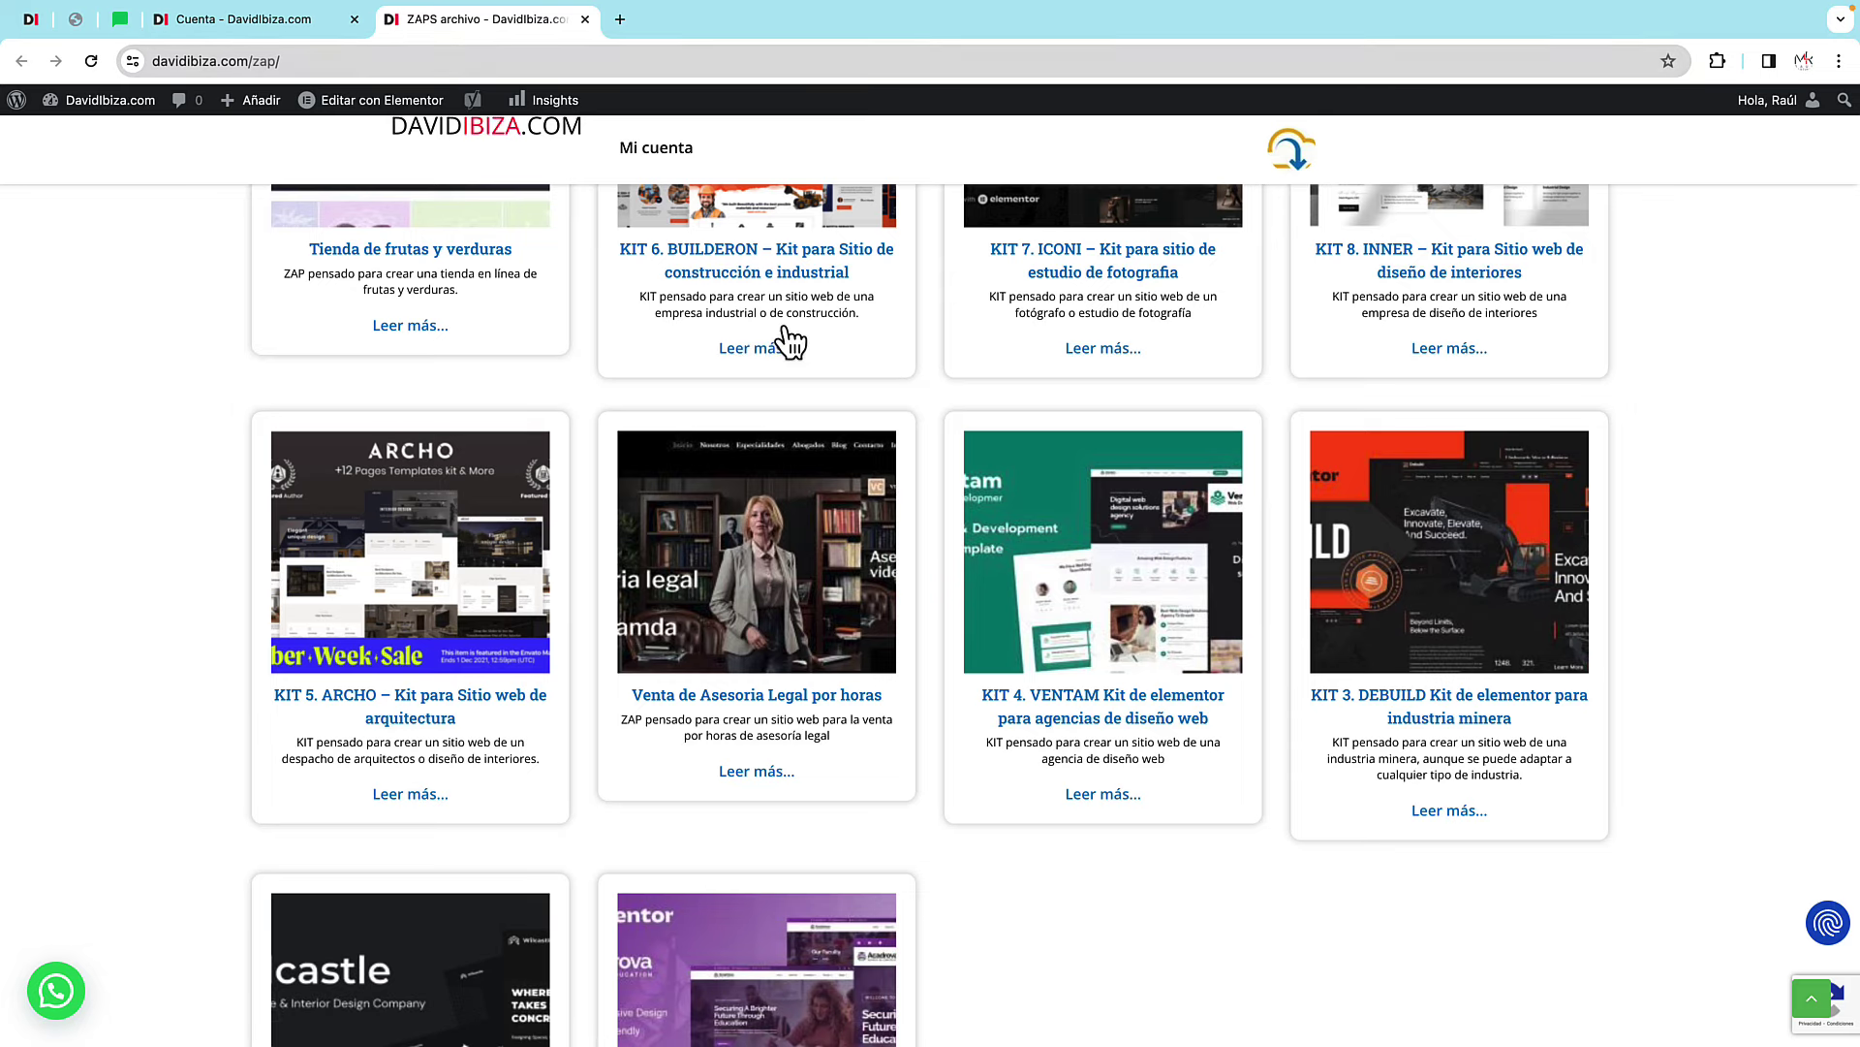
- Review the website kits under Todos los ZAPS and the explanation of what a ZAP is
{"action": "scroll", "coordinate": [787, 341], "scroll_direction": "up", "scroll_amount": 7}
{"action": "scroll", "coordinate": [736, 368], "scroll_direction": "down", "scroll_amount": 2}
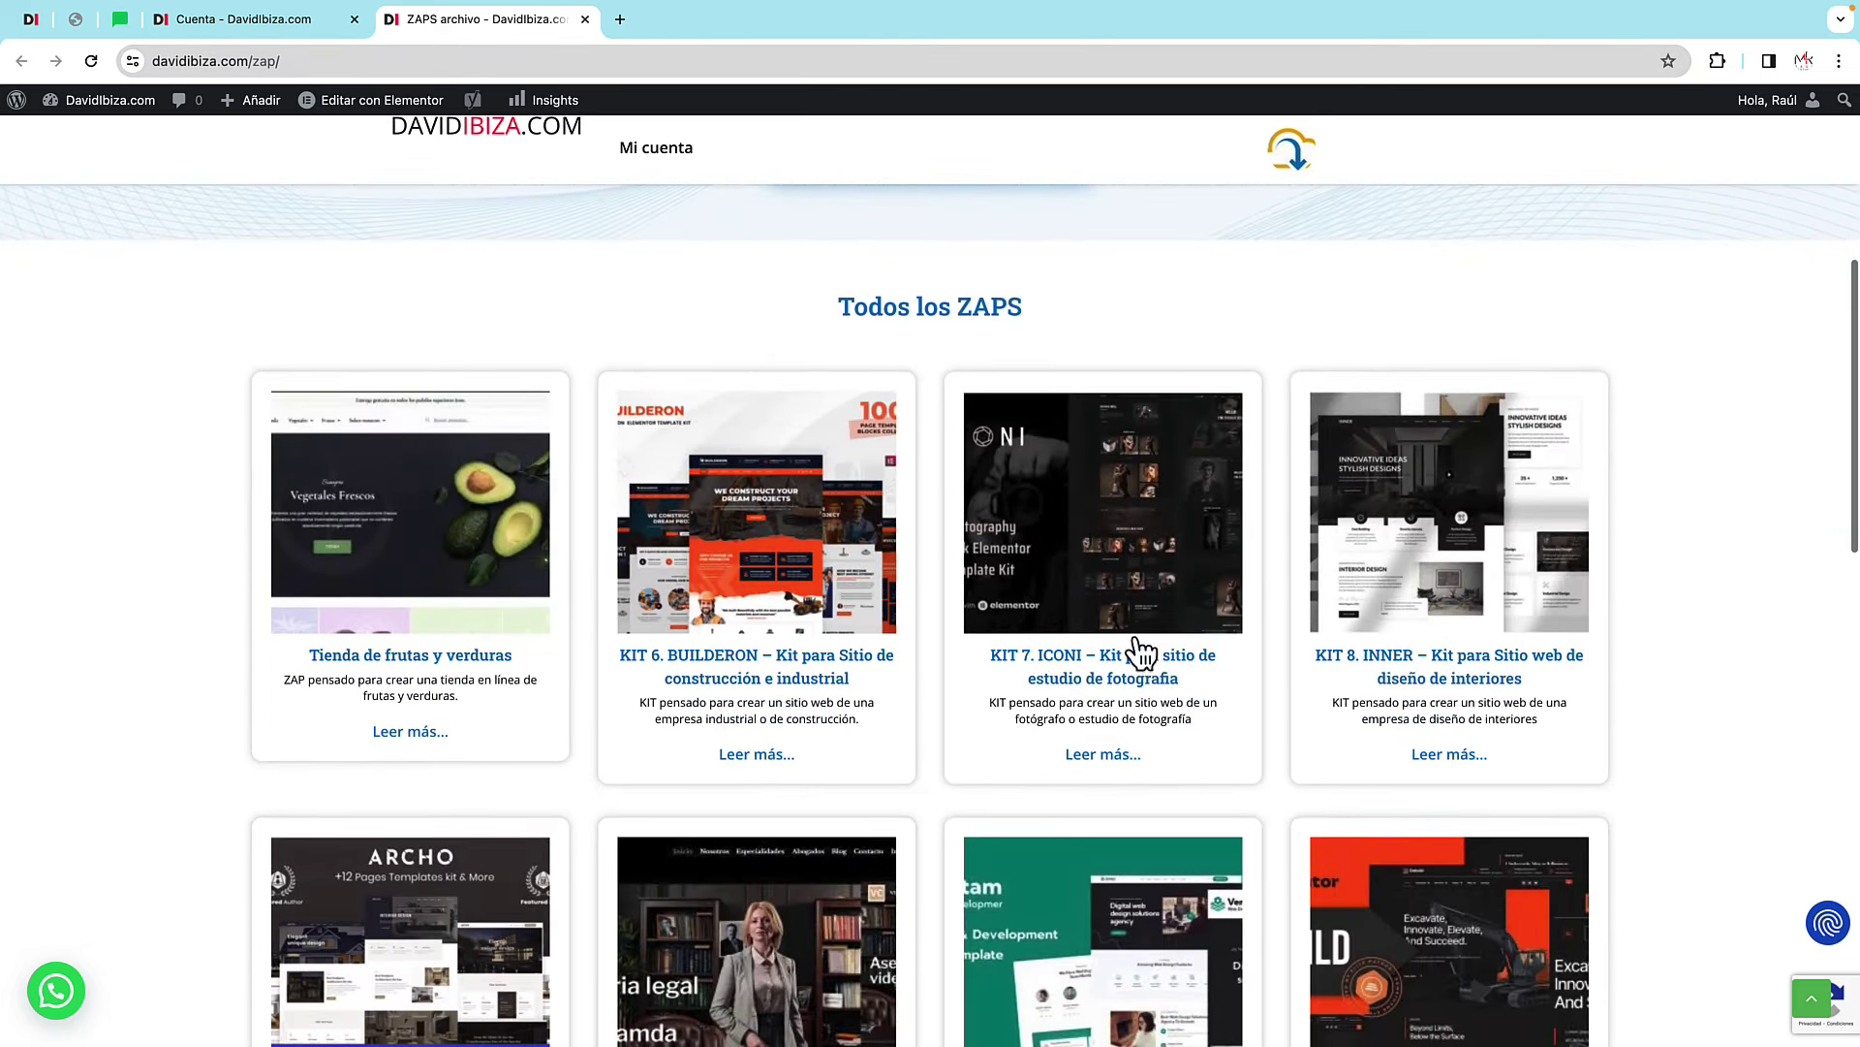
{"action": "scroll", "coordinate": [1147, 649], "scroll_direction": "down", "scroll_amount": 2}
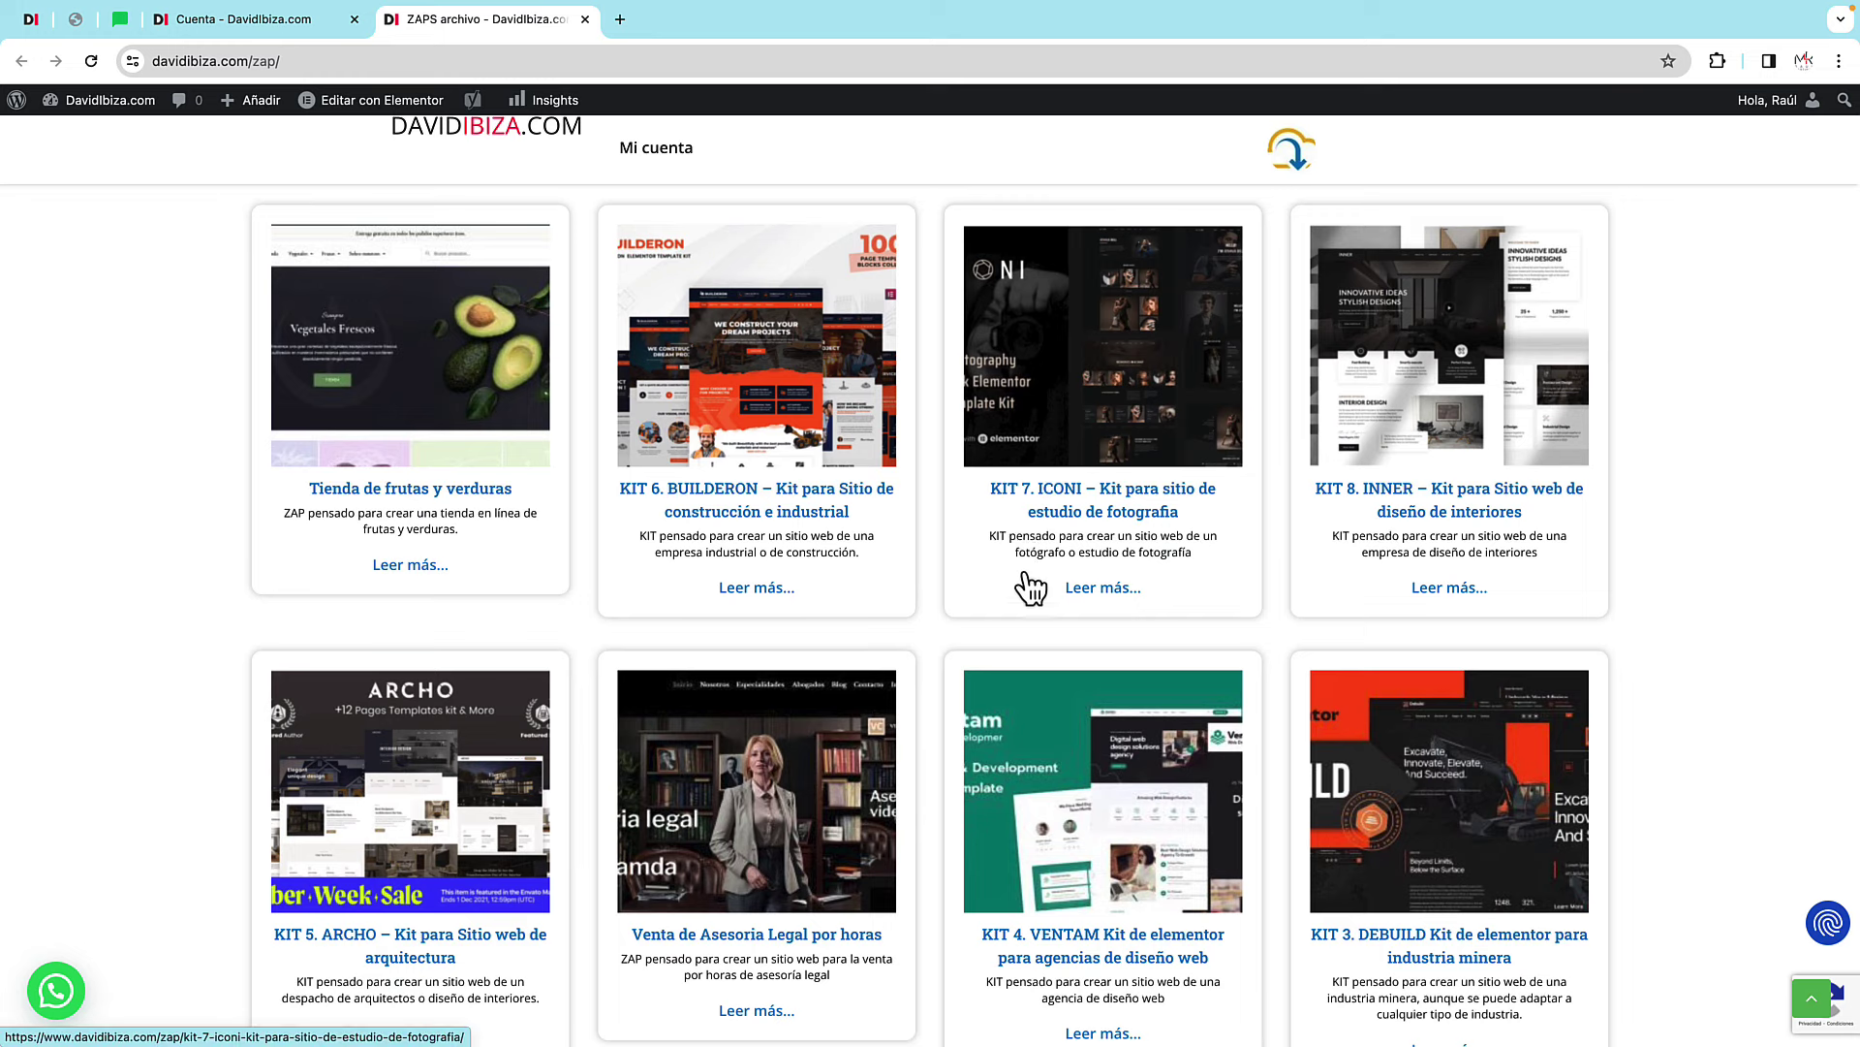
{"action": "scroll", "coordinate": [1027, 595], "scroll_direction": "down", "scroll_amount": 7}
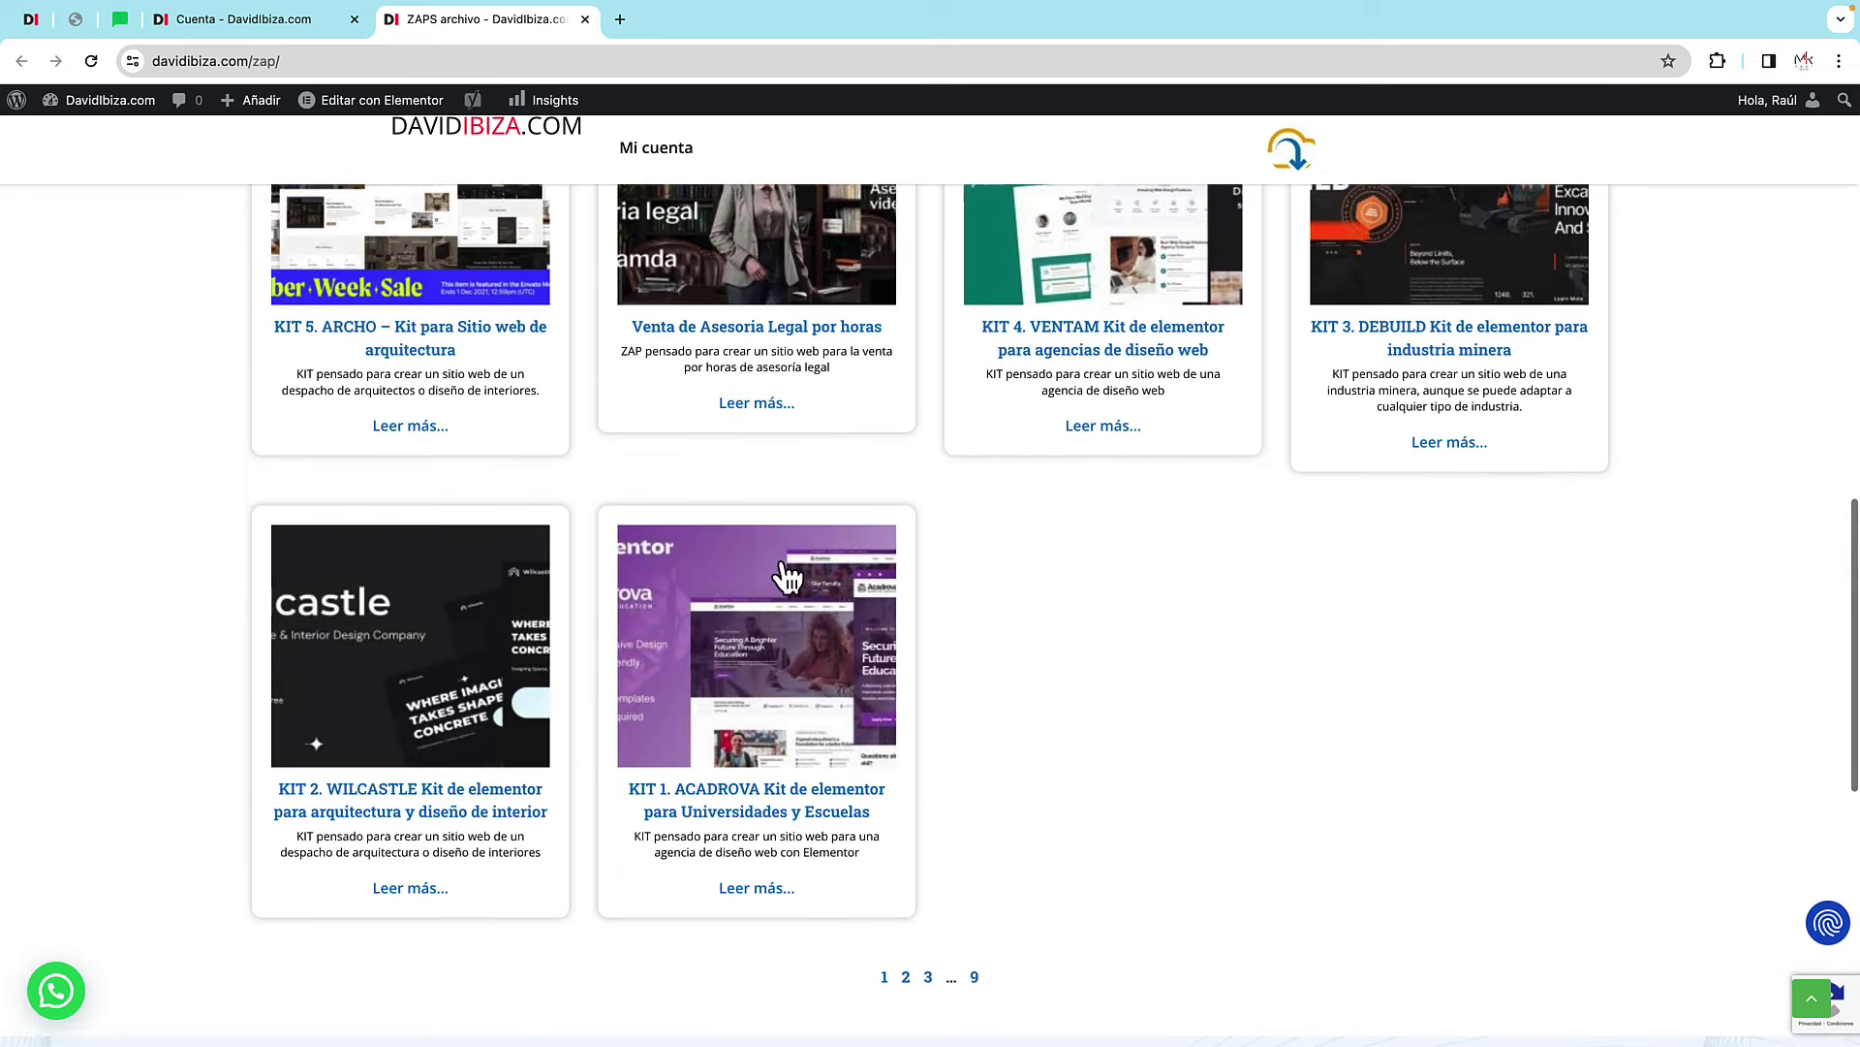
{"action": "scroll", "coordinate": [789, 562], "scroll_direction": "up", "scroll_amount": 1}
{"action": "scroll", "coordinate": [788, 564], "scroll_direction": "down", "scroll_amount": 6}
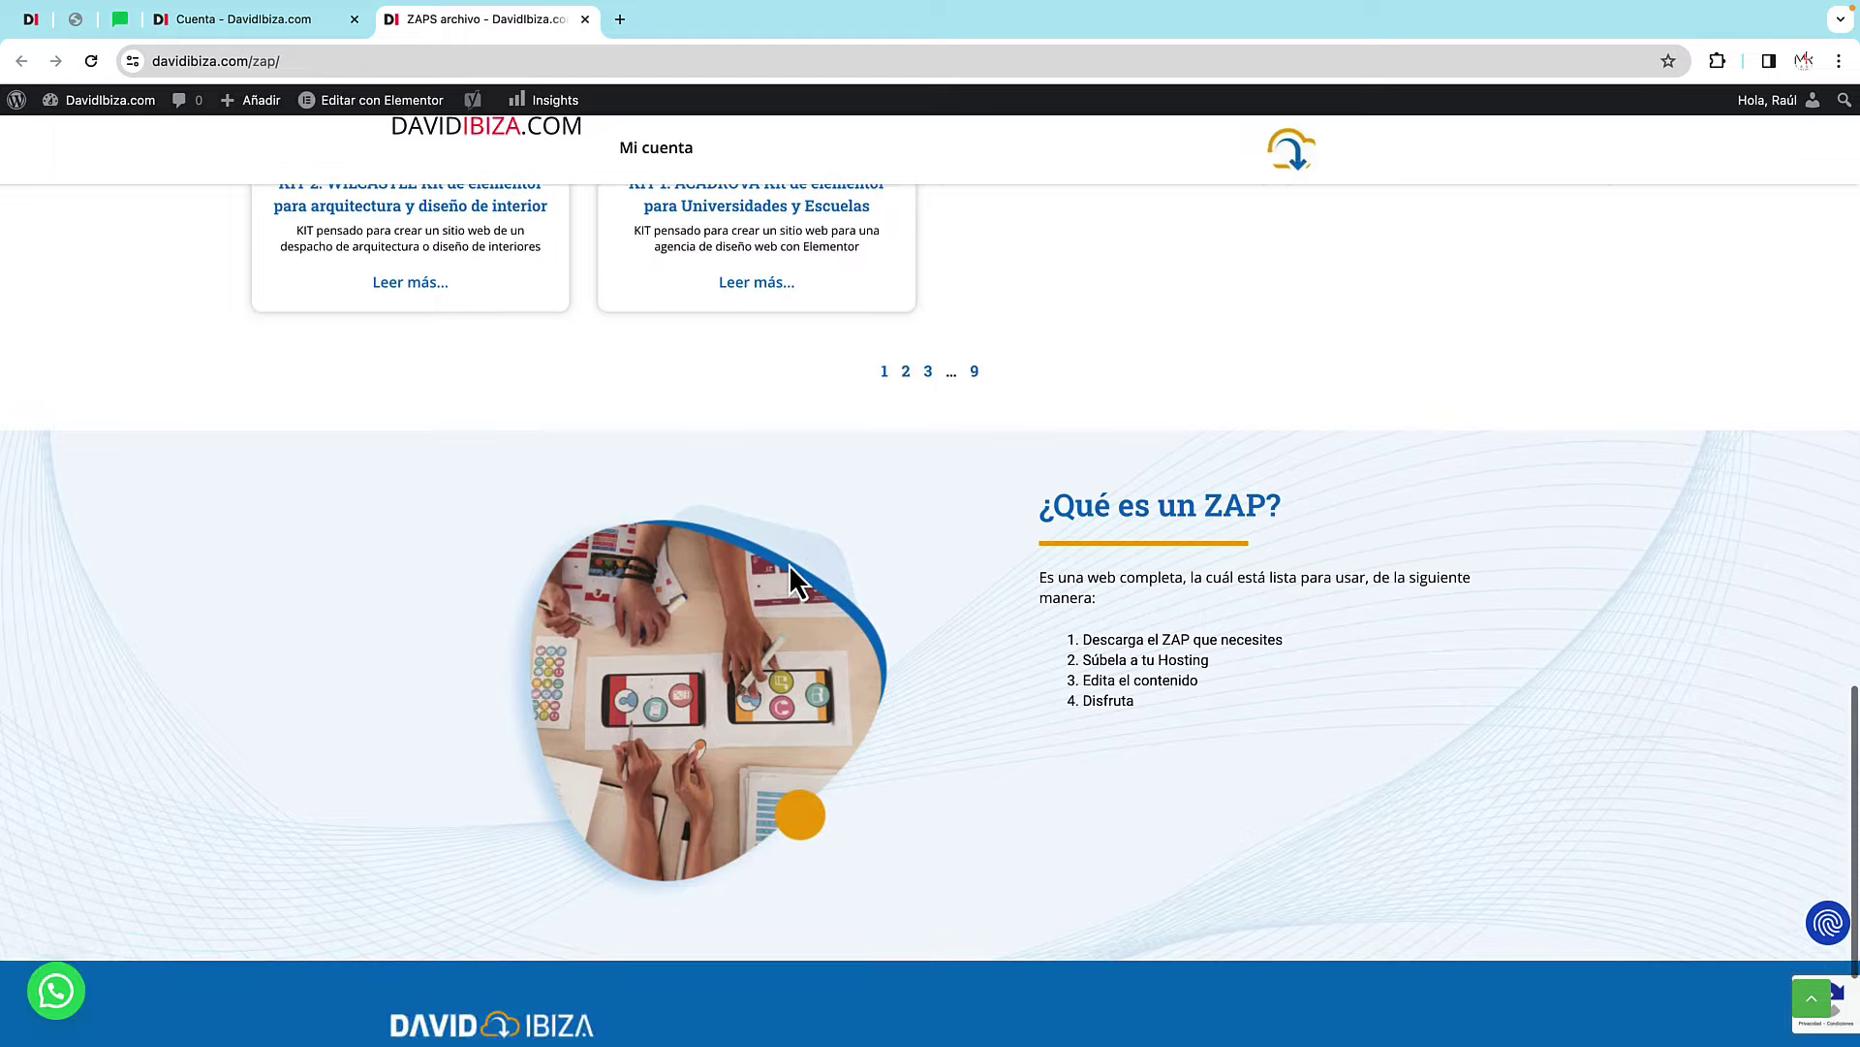
{"action": "scroll", "coordinate": [789, 564], "scroll_direction": "up", "scroll_amount": 20}
{"action": "scroll", "coordinate": [791, 572], "scroll_direction": "down", "scroll_amount": 5}
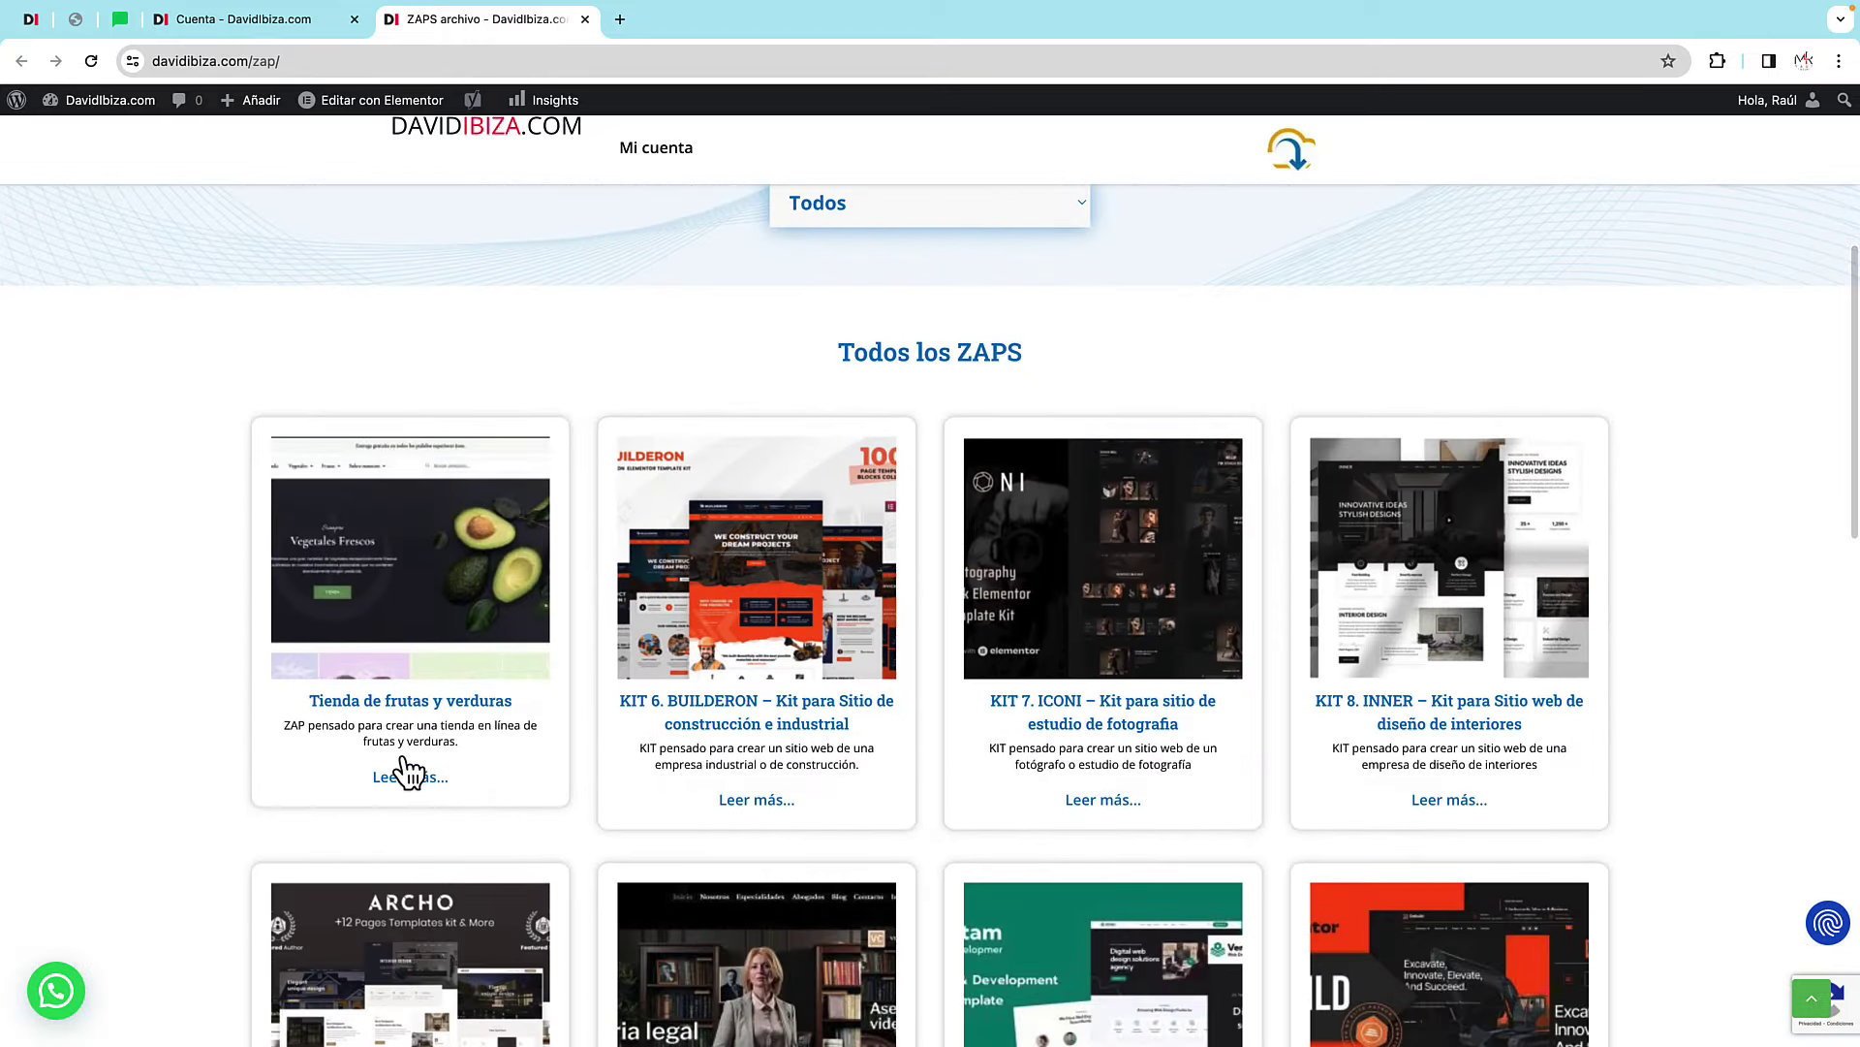
- Open the Tienda de frutas y verduras ZAP, review its contents and preview its demo site, closing the demo again
{"action": "left_click", "coordinate": [477, 715]}
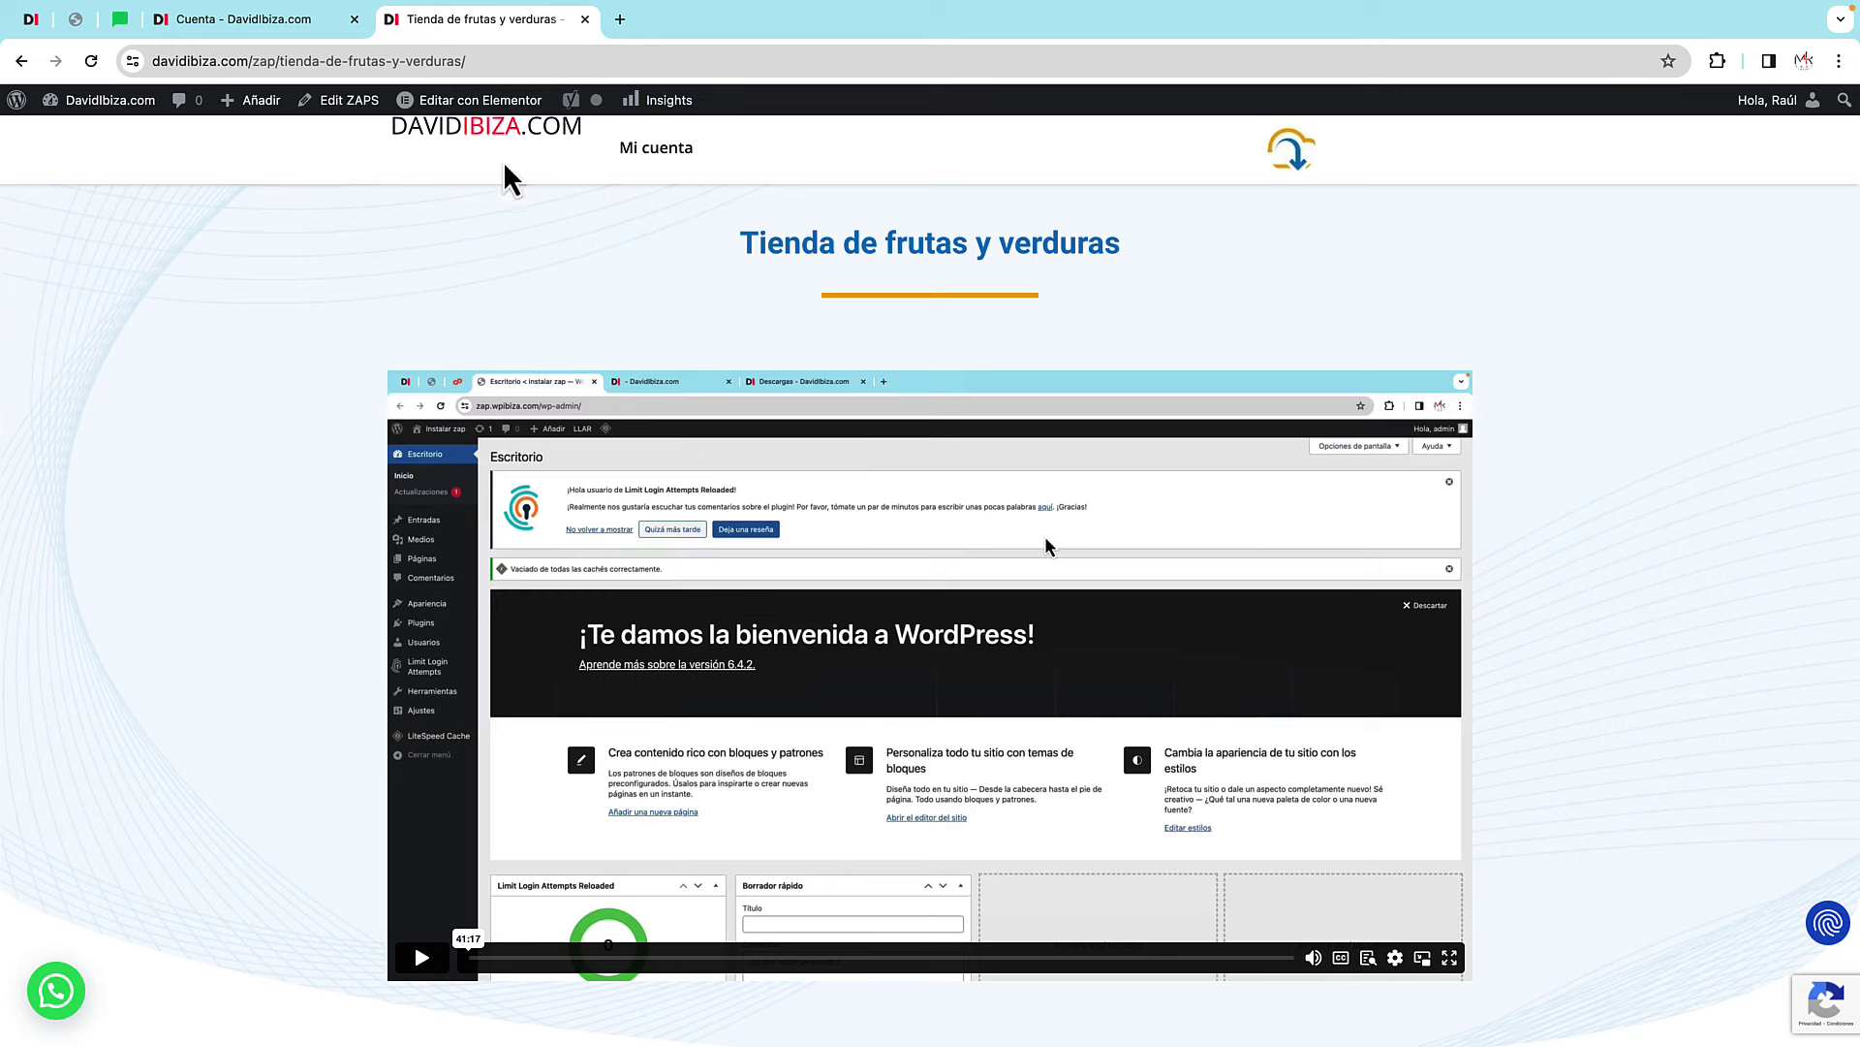
{"action": "scroll", "coordinate": [983, 582], "scroll_direction": "down", "scroll_amount": 8}
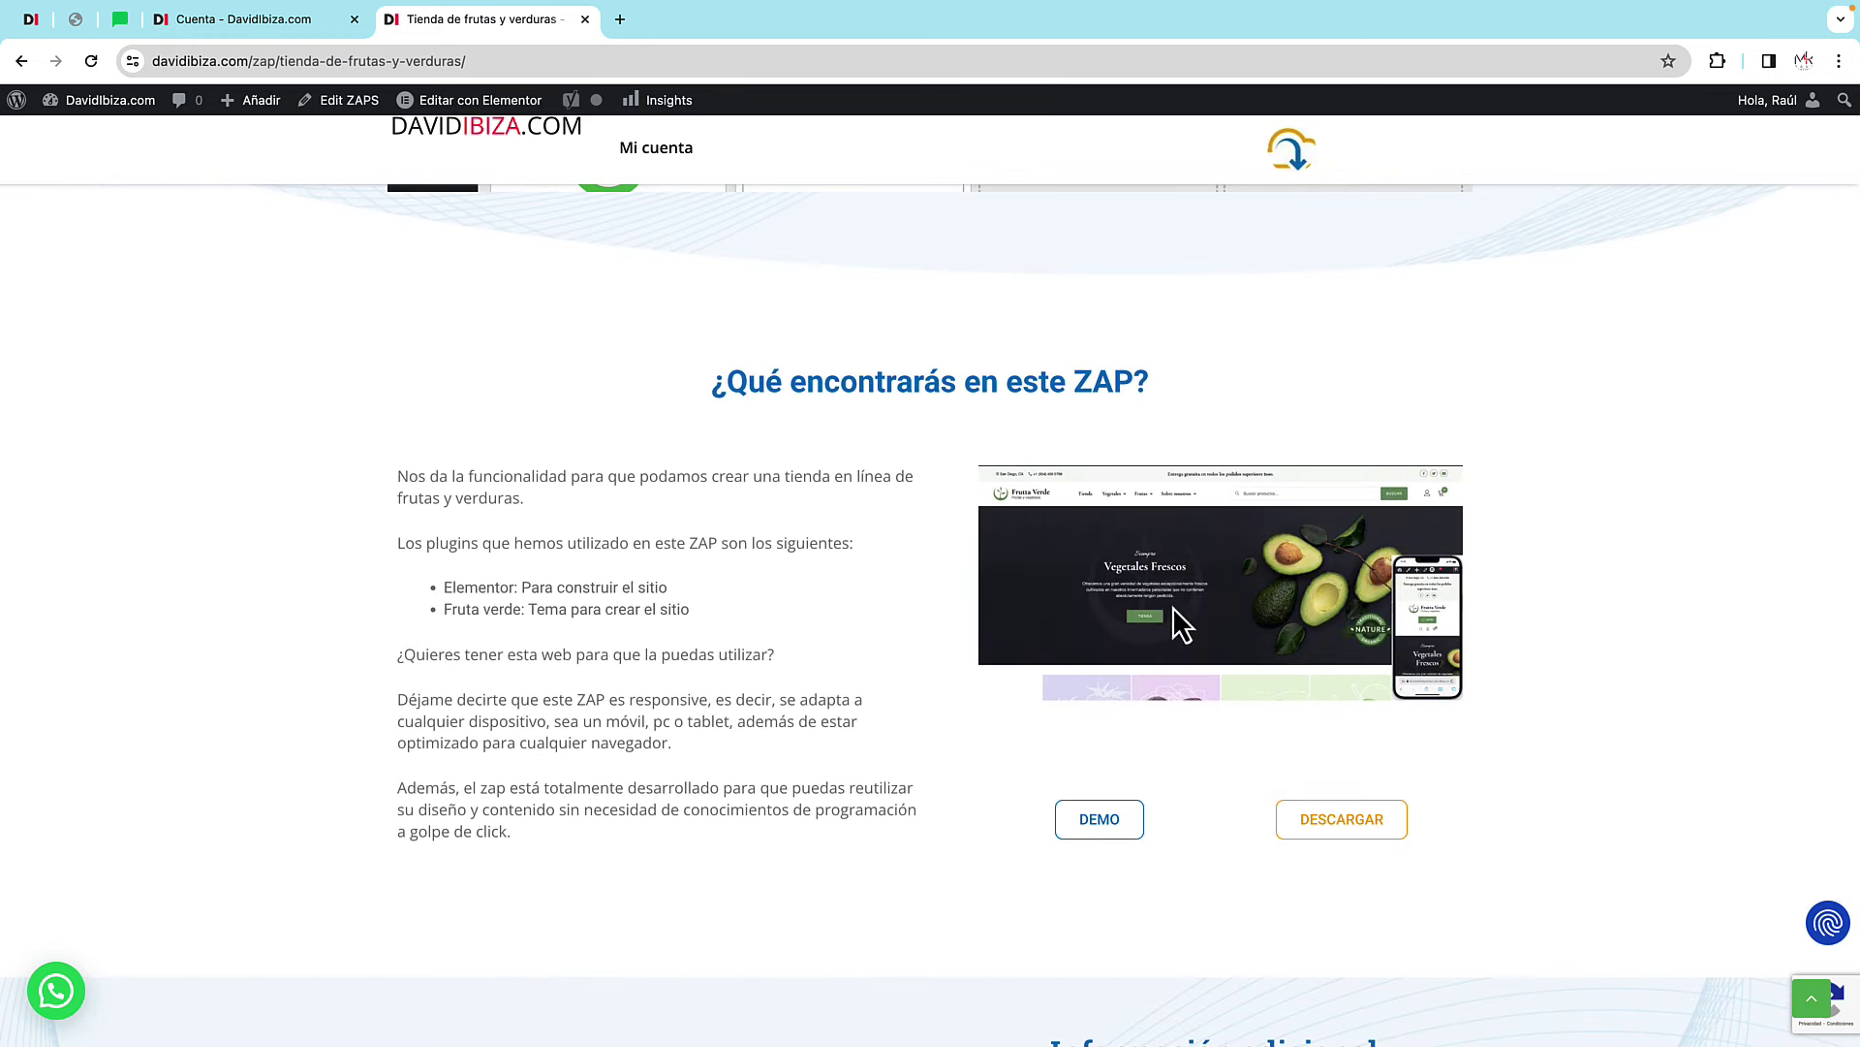
{"action": "left_click", "coordinate": [1113, 830]}
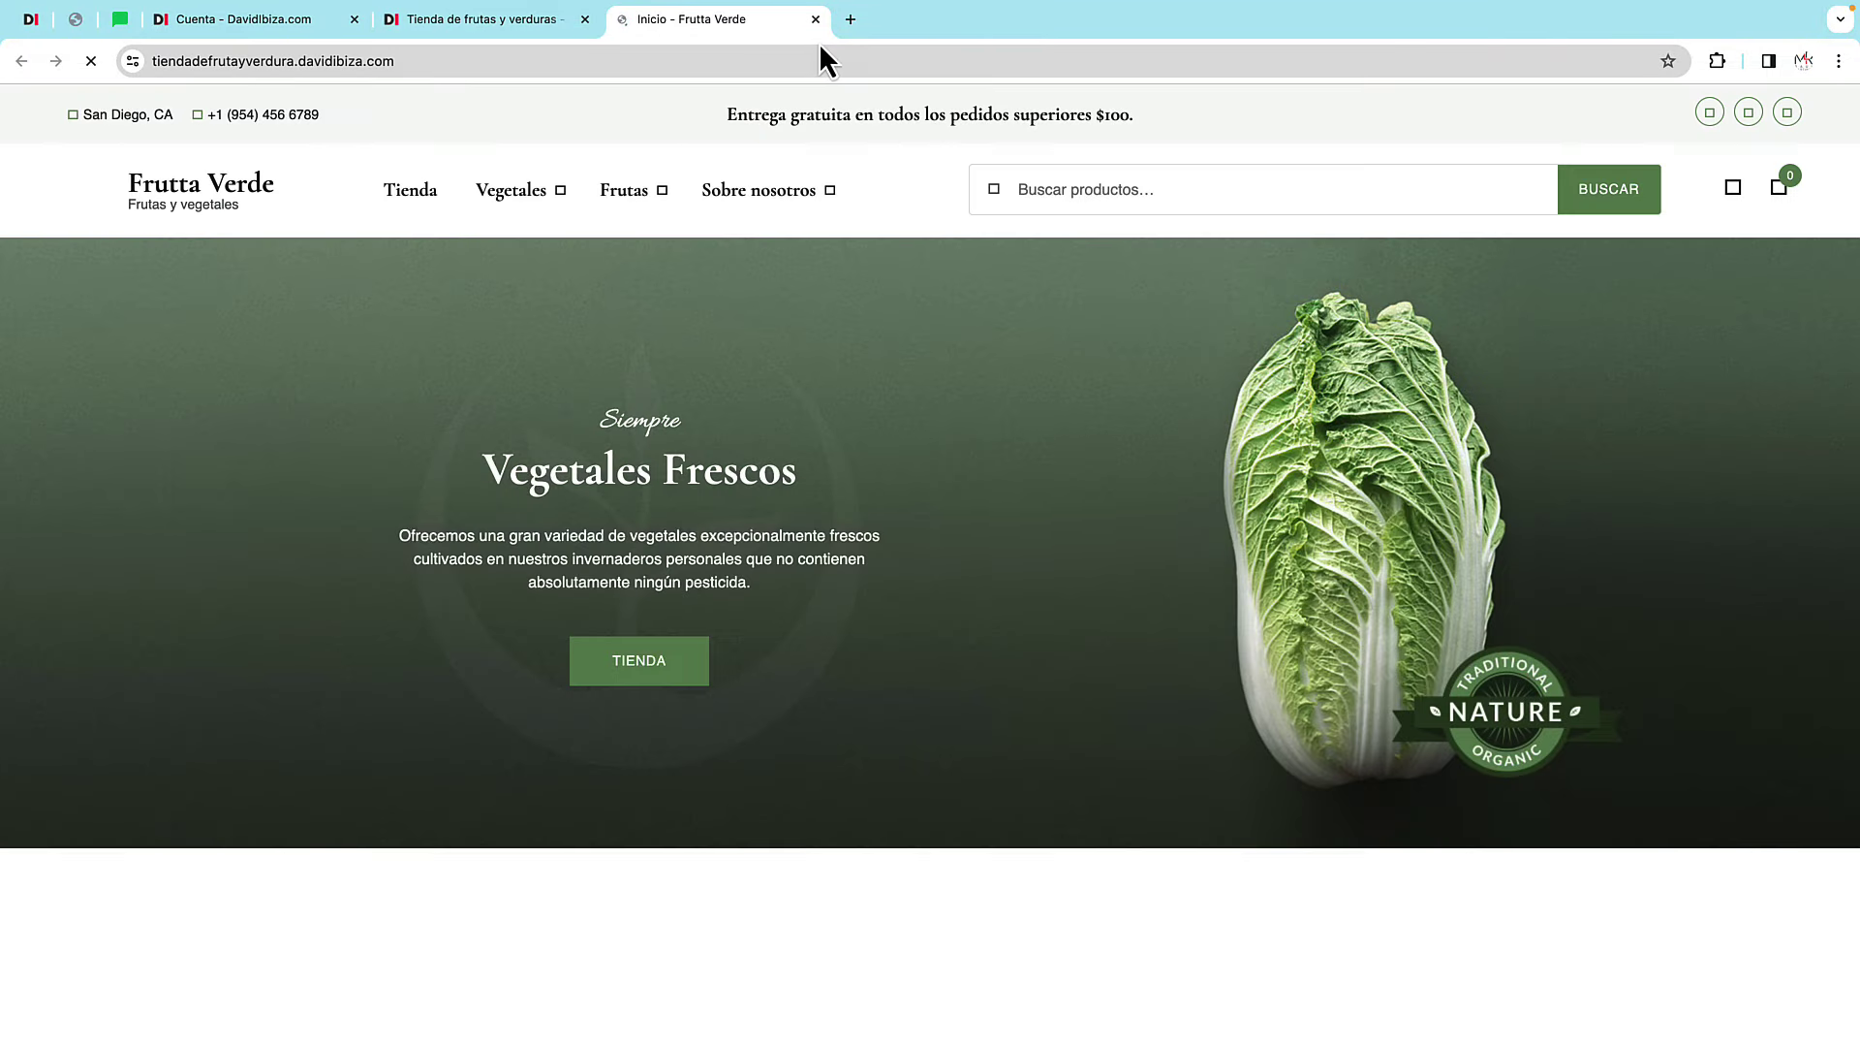
{"action": "left_click", "coordinate": [816, 20]}
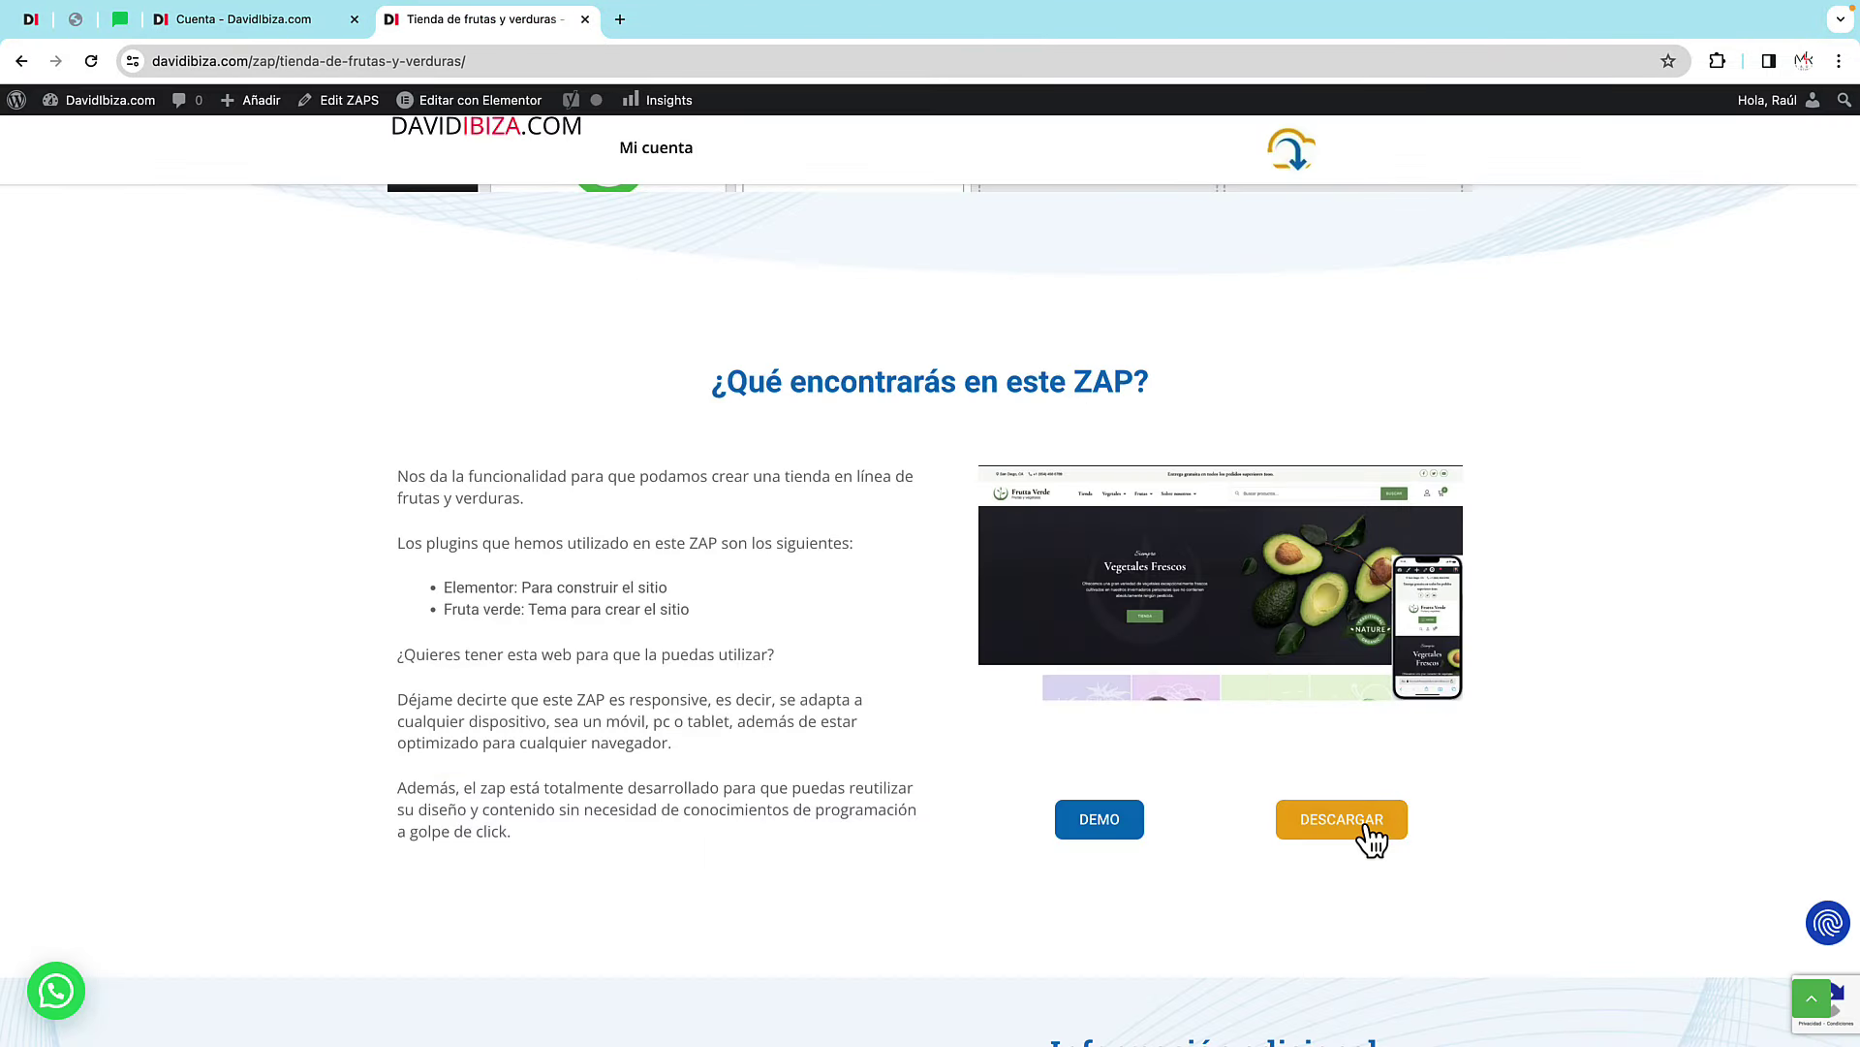